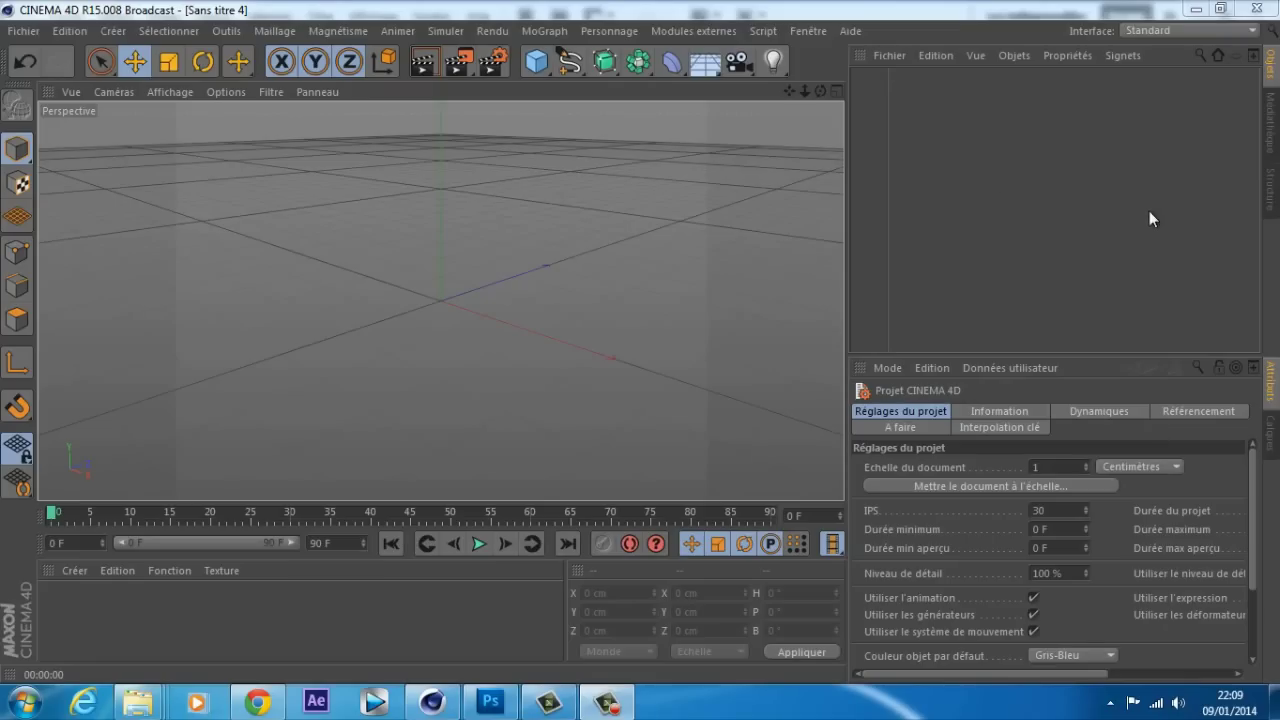
Add a cube primitive to the scene
mouse_move(820, 91)
left_mouse_down()
mouse_move(629, 342)
mouse_move(643, 342)
mouse_move(807, 94)
mouse_move(645, 342)
mouse_move(798, 94)
left_mouse_up()
left_click_drag(644, 342, 641, 342)
scroll(601, 176, "up", 3)
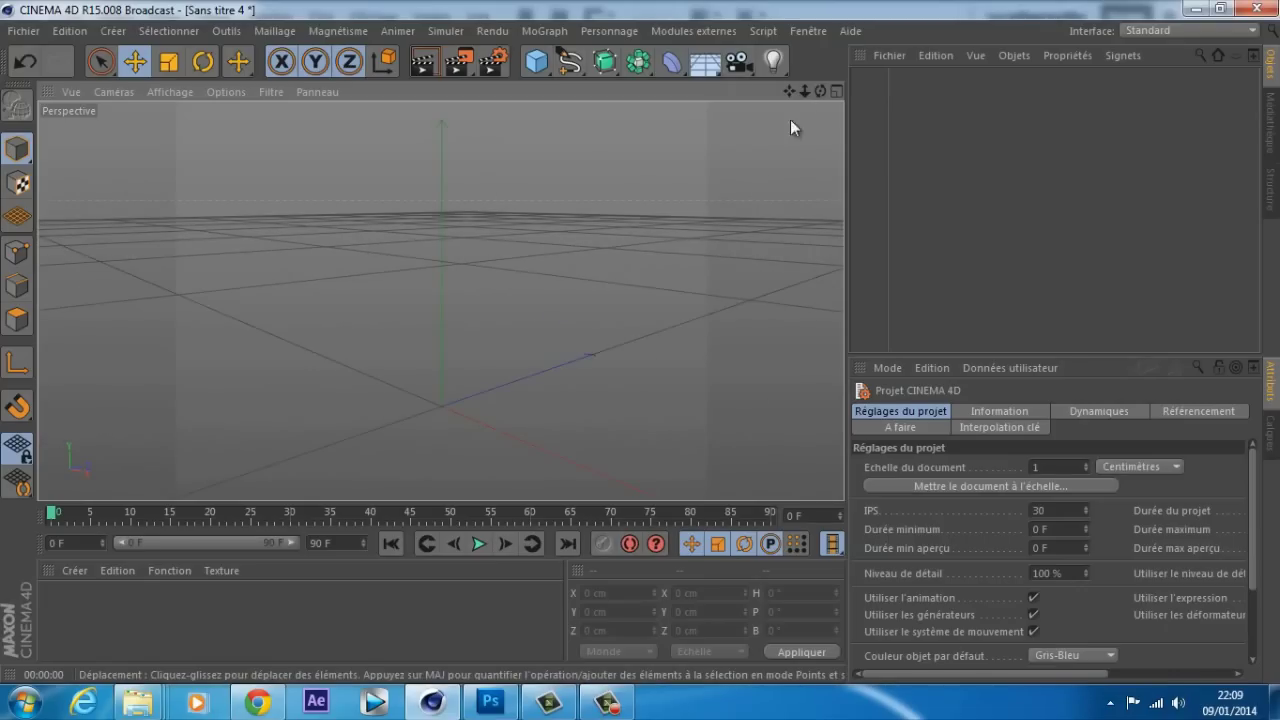
mouse_move(819, 93)
left_mouse_down()
mouse_move(638, 342)
mouse_move(819, 93)
mouse_move(641, 333)
mouse_move(787, 94)
mouse_move(648, 349)
mouse_move(634, 349)
mouse_move(819, 93)
left_mouse_up()
left_click(536, 62)
scroll(497, 220, "down", 3)
left_click_drag(535, 64, 528, 108)
Raise the cube along the Y axis to about 98 cm
left_click_drag(395, 229, 409, 171)
mouse_move(636, 341)
left_mouse_down()
mouse_move(649, 342)
mouse_move(815, 87)
mouse_move(640, 342)
left_mouse_up()
left_click_drag(779, 90, 637, 343)
left_click_drag(788, 94, 782, 87)
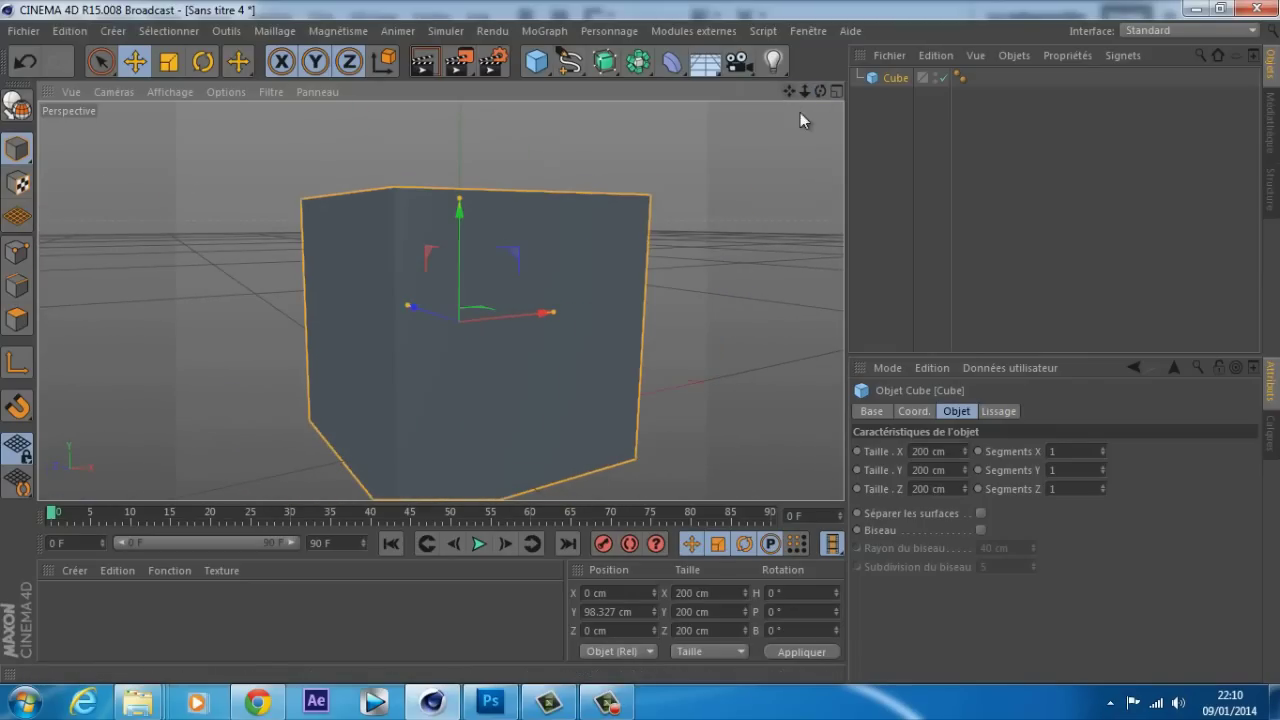
Set the cube's X, Y and Z sizes to 100 cm each
double_click(933, 451)
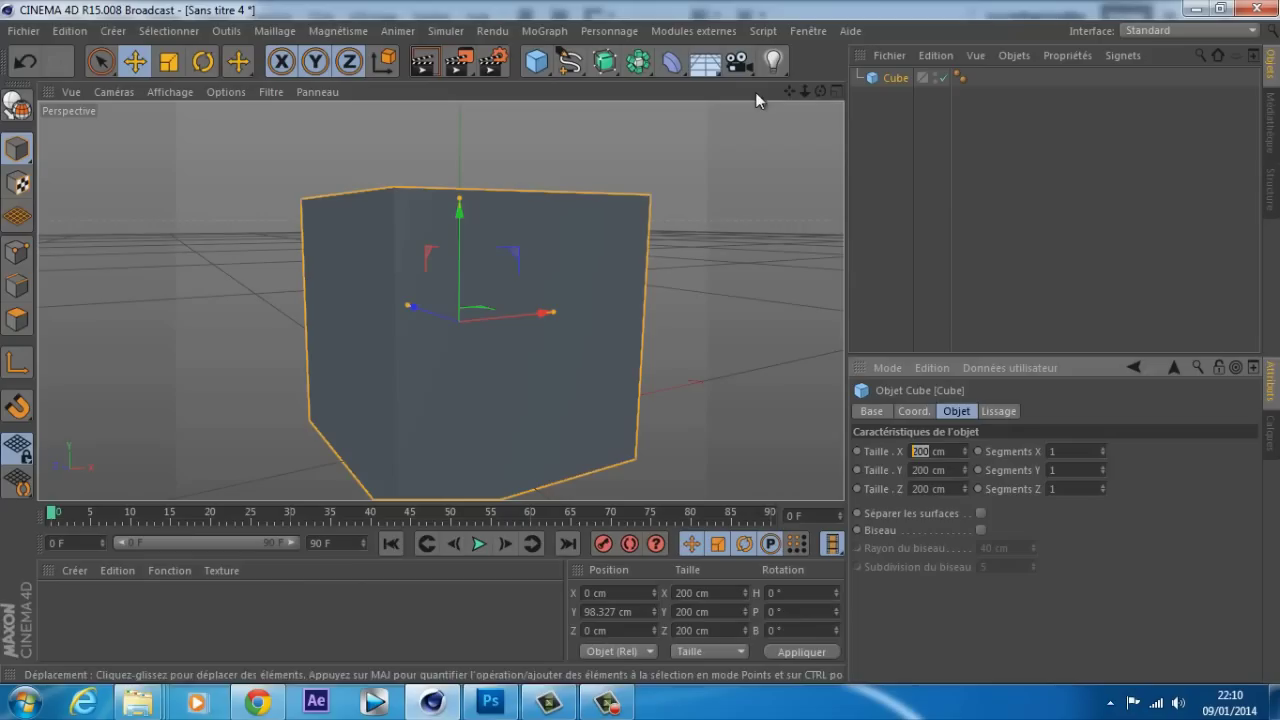
type("1000")
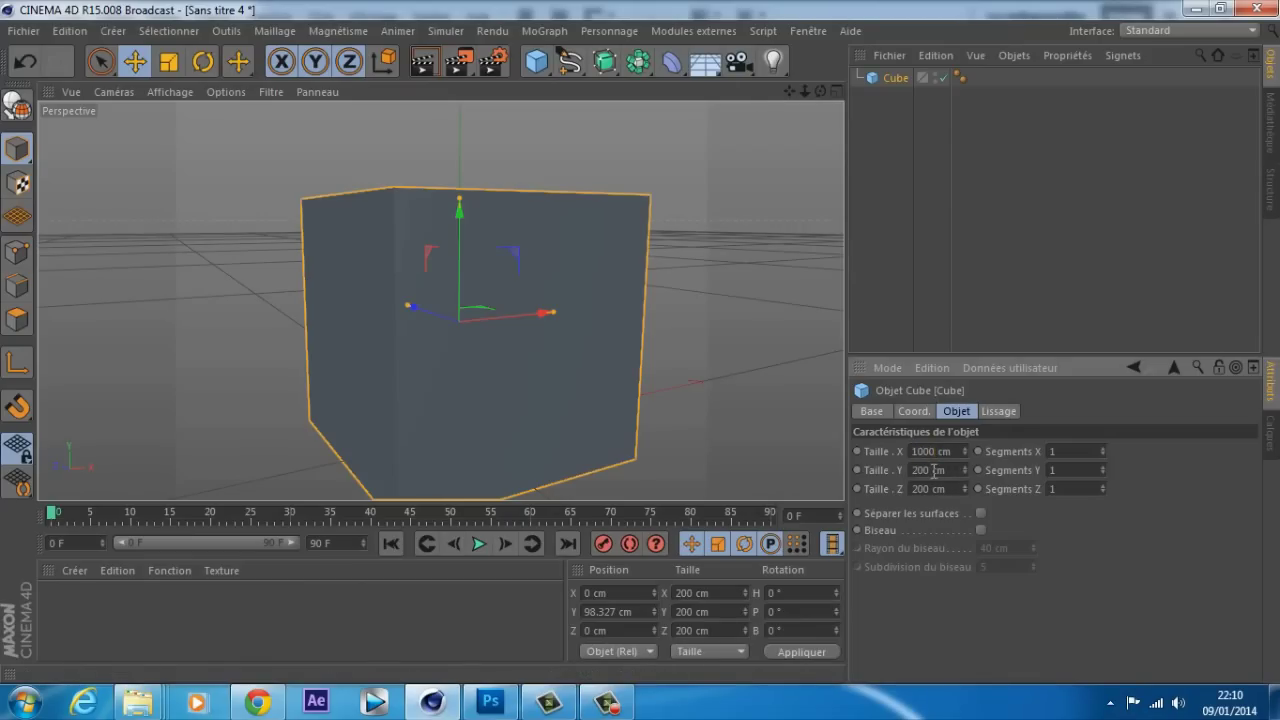
key("BackSpace")
double_click(933, 471)
type("100")
double_click(927, 489)
type("1000")
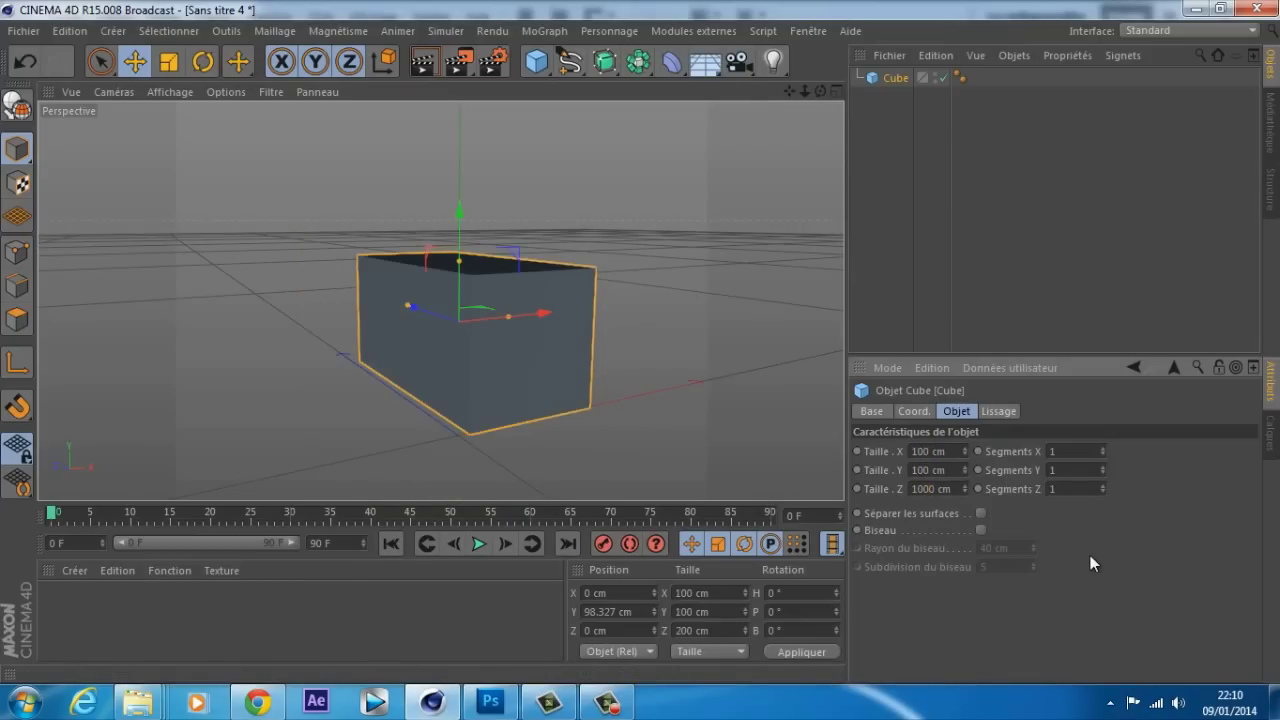
key("BackSpace")
key("Return")
scroll(630, 270, "up", 3)
left_click_drag(640, 342, 839, 134, "alt")
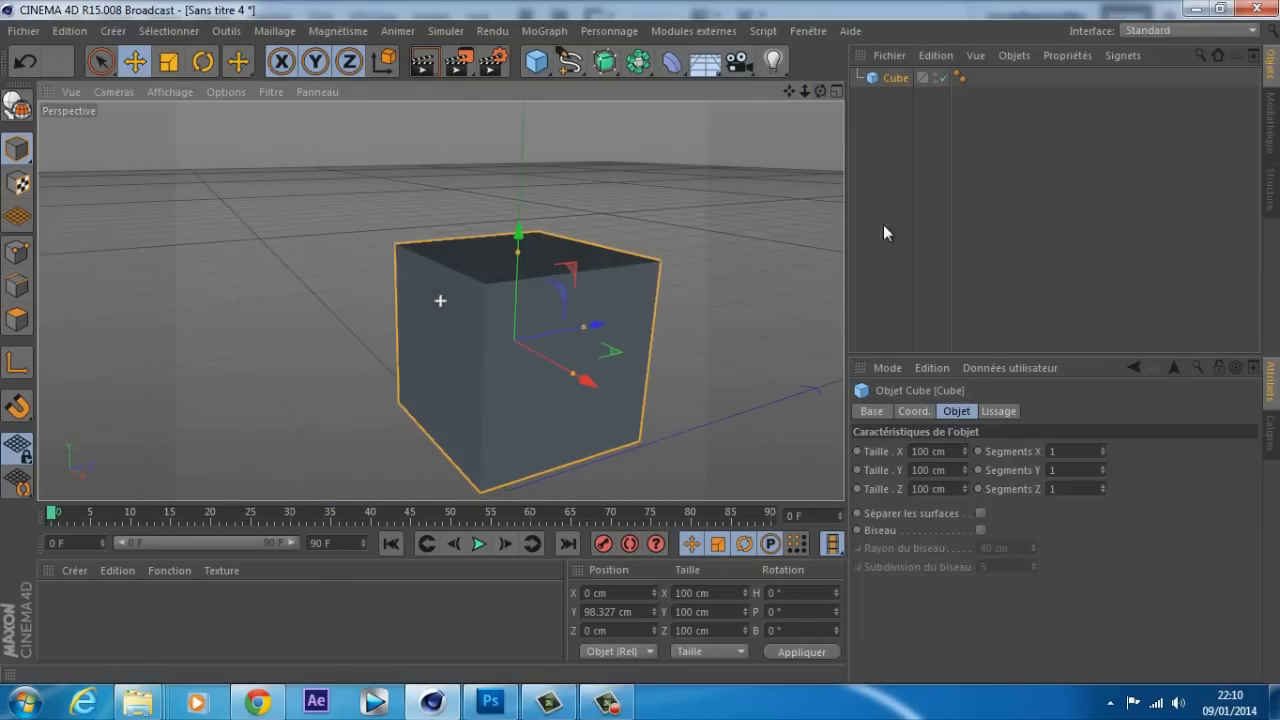
Set the cube's X, Y and Z sizes to 200 cm each
double_click(928, 451)
type("2")
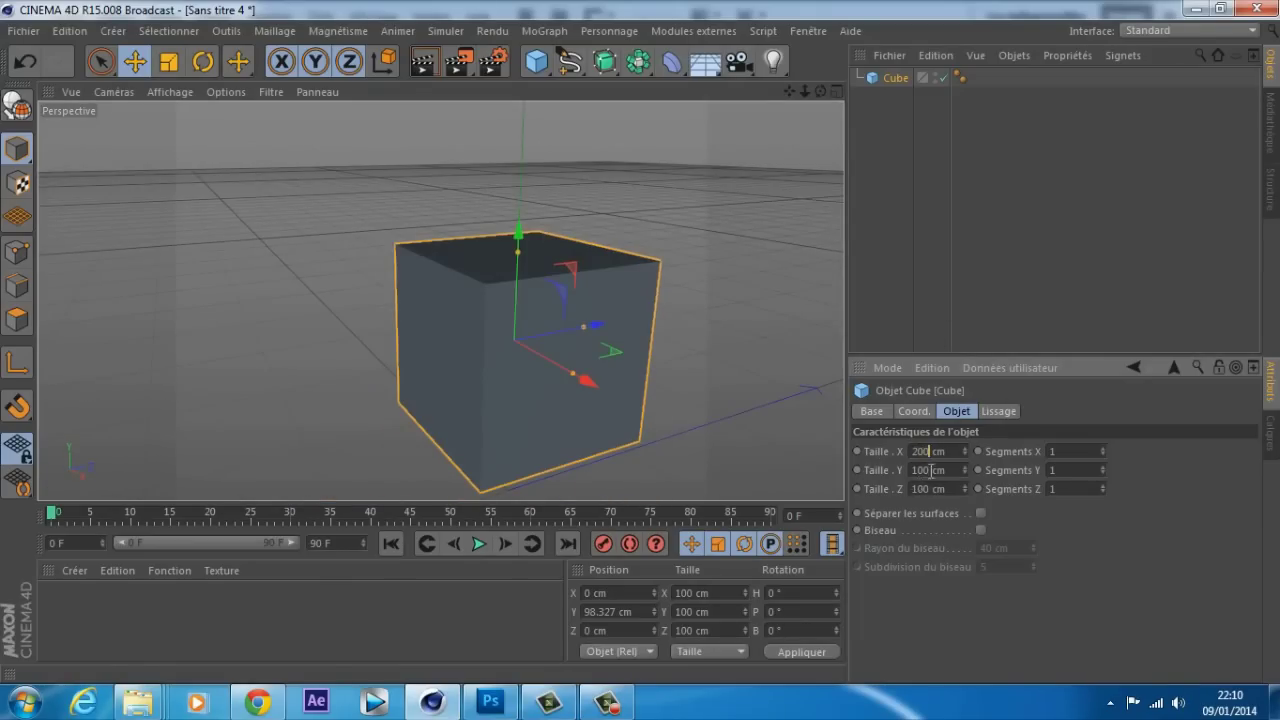
double_click(928, 470)
type("20")
double_click(930, 488)
type("200")
left_click(1129, 573)
scroll(667, 279, "down", 2)
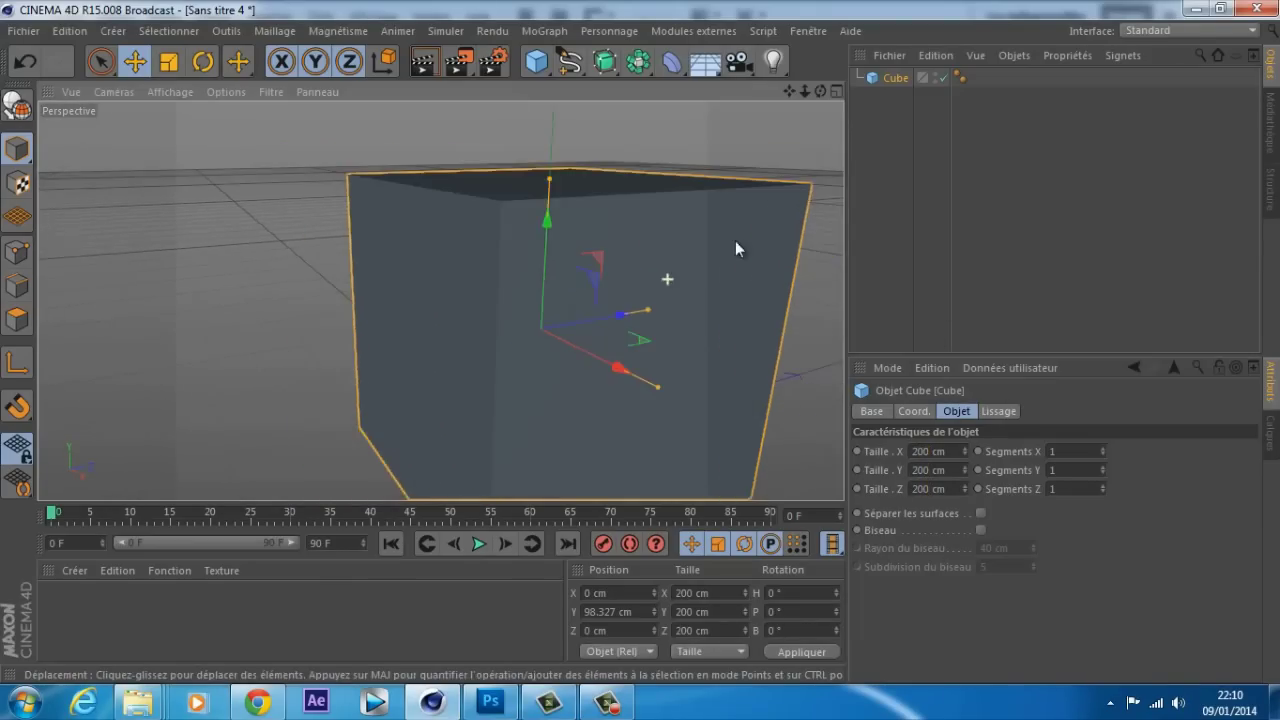
scroll(789, 189, "down", 2)
mouse_move(820, 93)
left_mouse_down()
mouse_move(636, 341)
mouse_move(656, 344)
mouse_move(637, 341)
mouse_move(722, 137)
mouse_move(592, 221)
mouse_move(779, 114)
mouse_move(591, 345)
mouse_move(637, 342)
mouse_move(811, 92)
left_mouse_up()
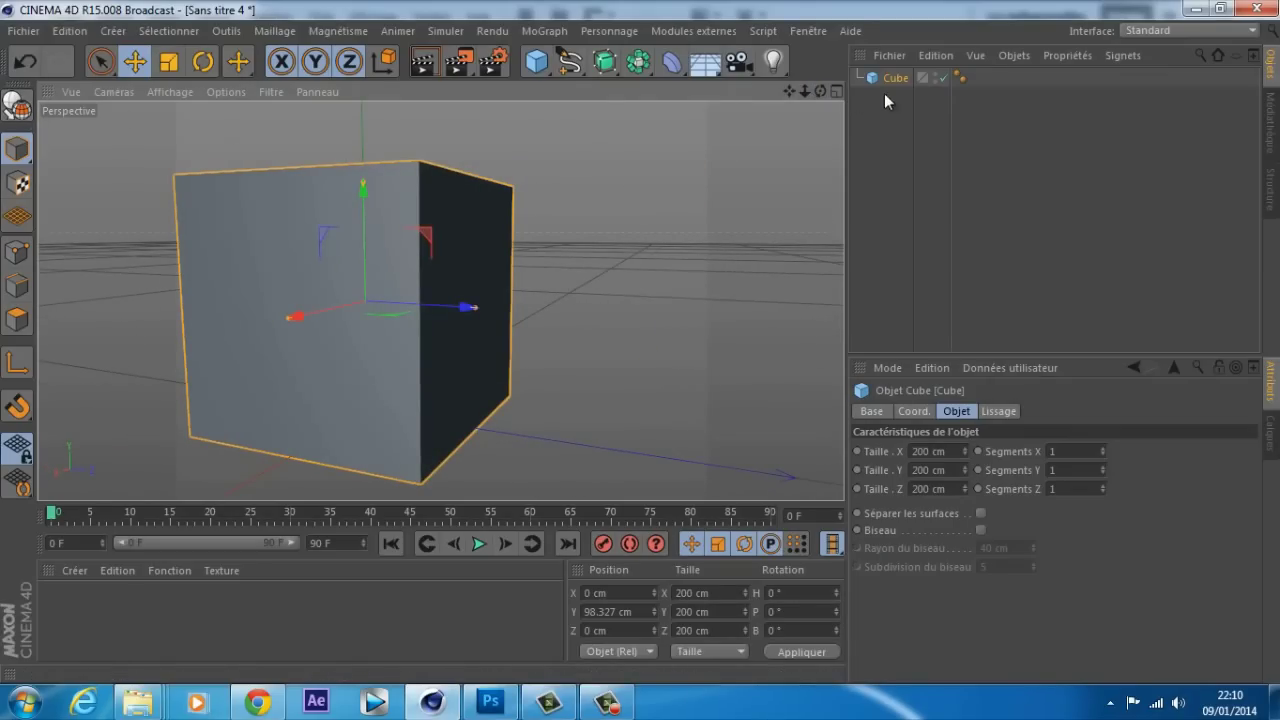
Convert the parametric cube into an editable polygon object
left_click(16, 320)
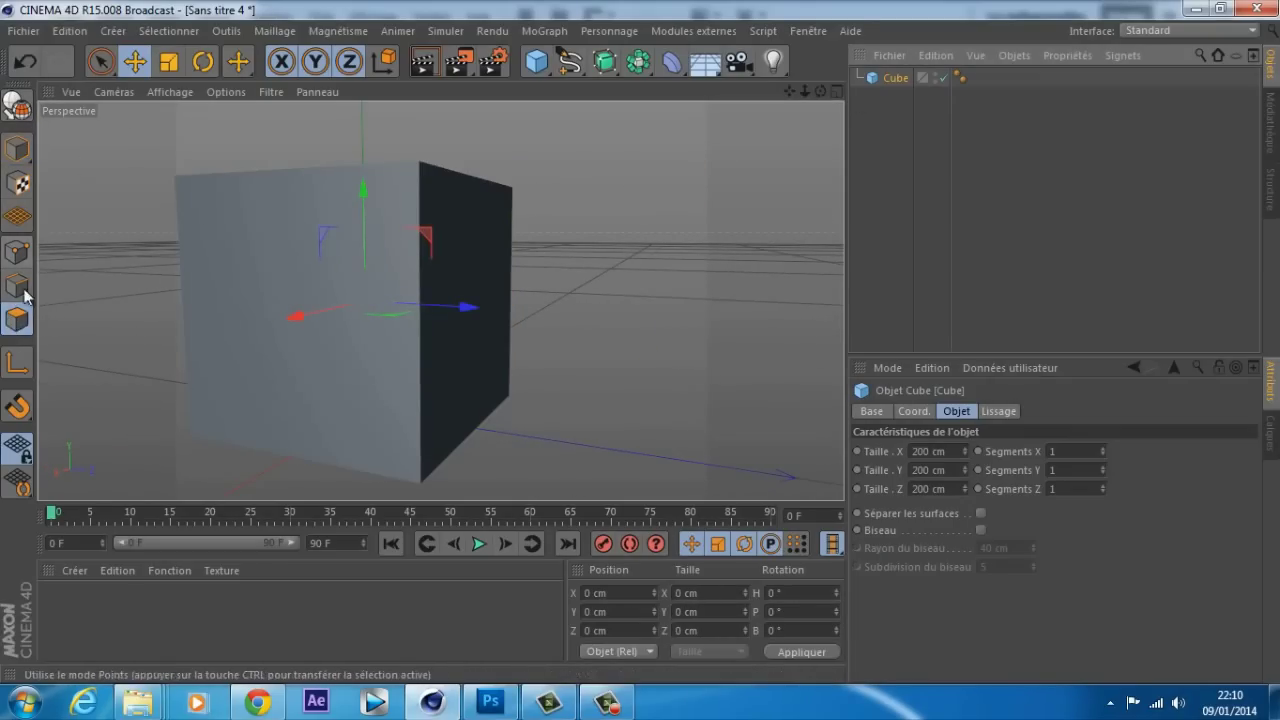
key("9")
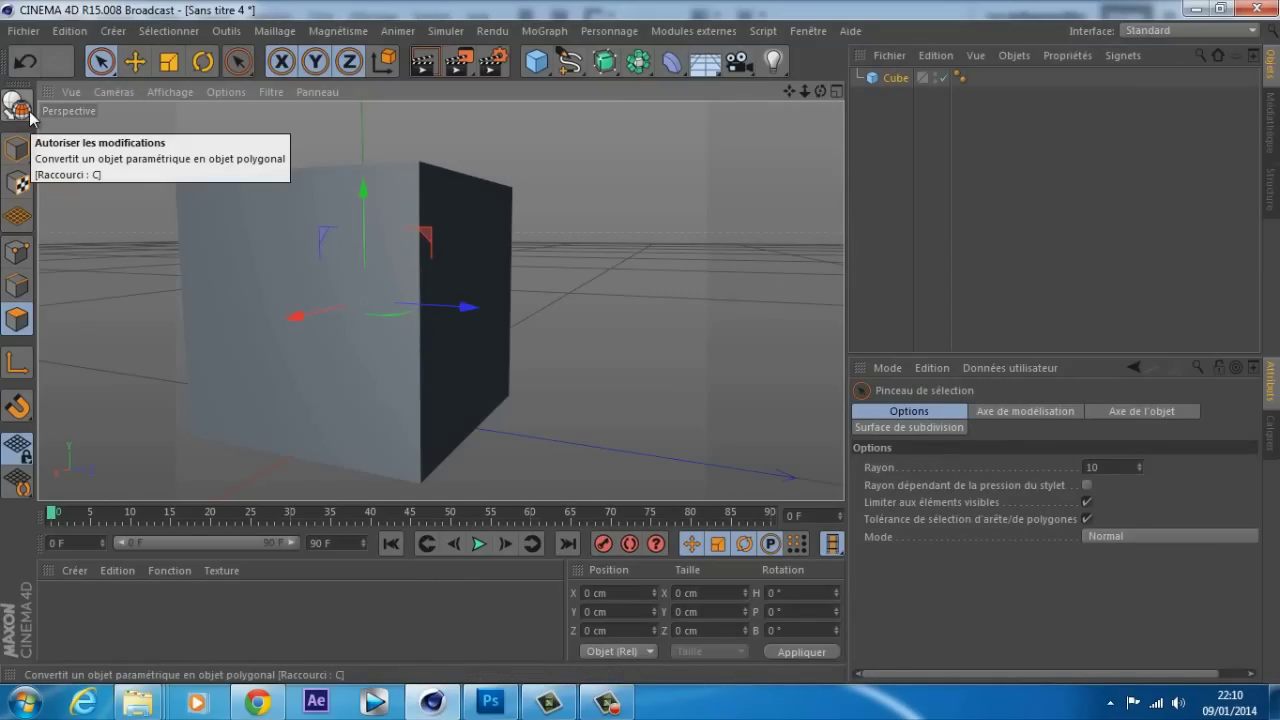
left_click(15, 162)
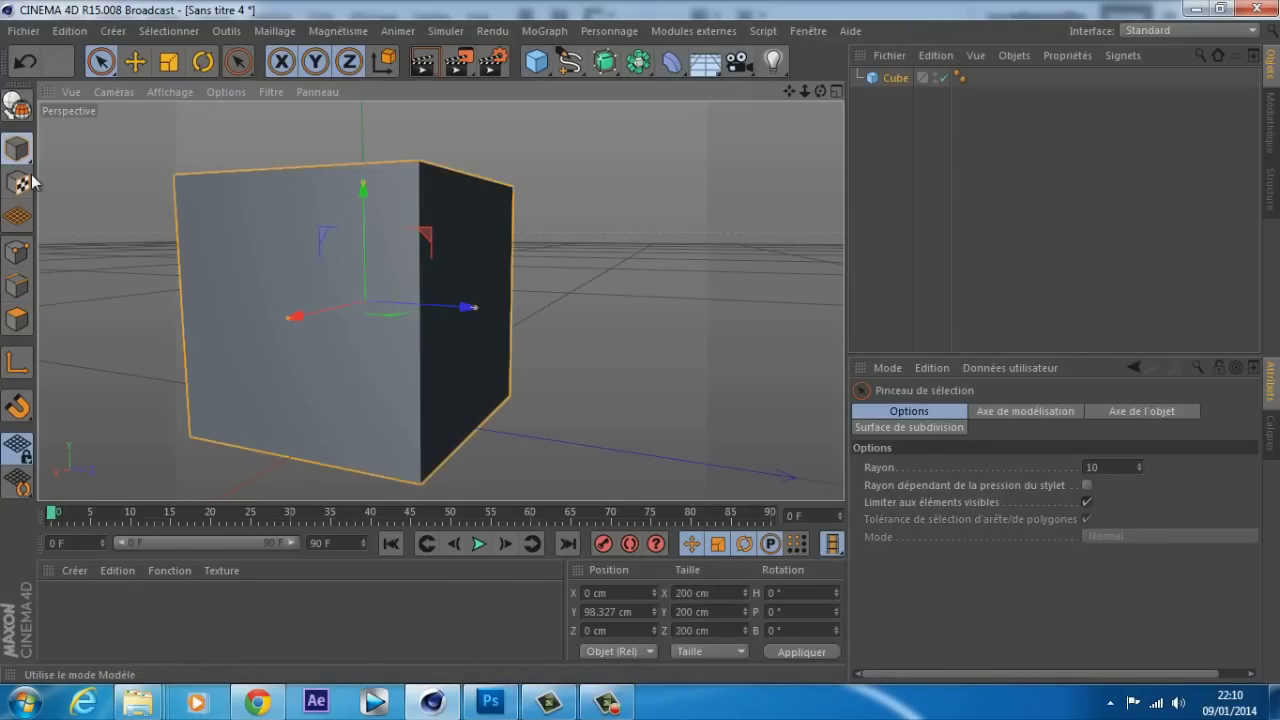
left_click(13, 117)
left_click_drag(819, 92, 630, 340)
Switch to polygon mode, try selecting individual faces of the cube, and select all its polygons
left_click(15, 320)
left_click(445, 366)
left_click(381, 346)
left_click(453, 280)
left_click(368, 387)
left_click(448, 394)
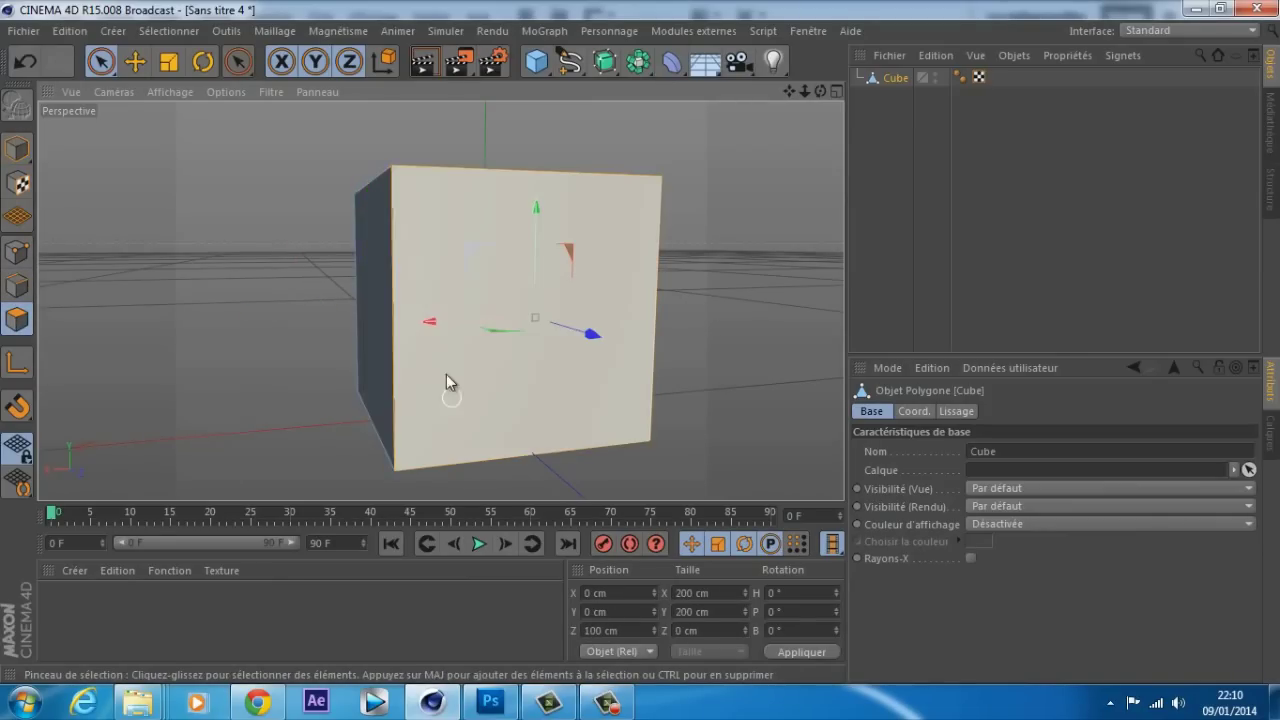
left_click(379, 252)
key("ctrl+a")
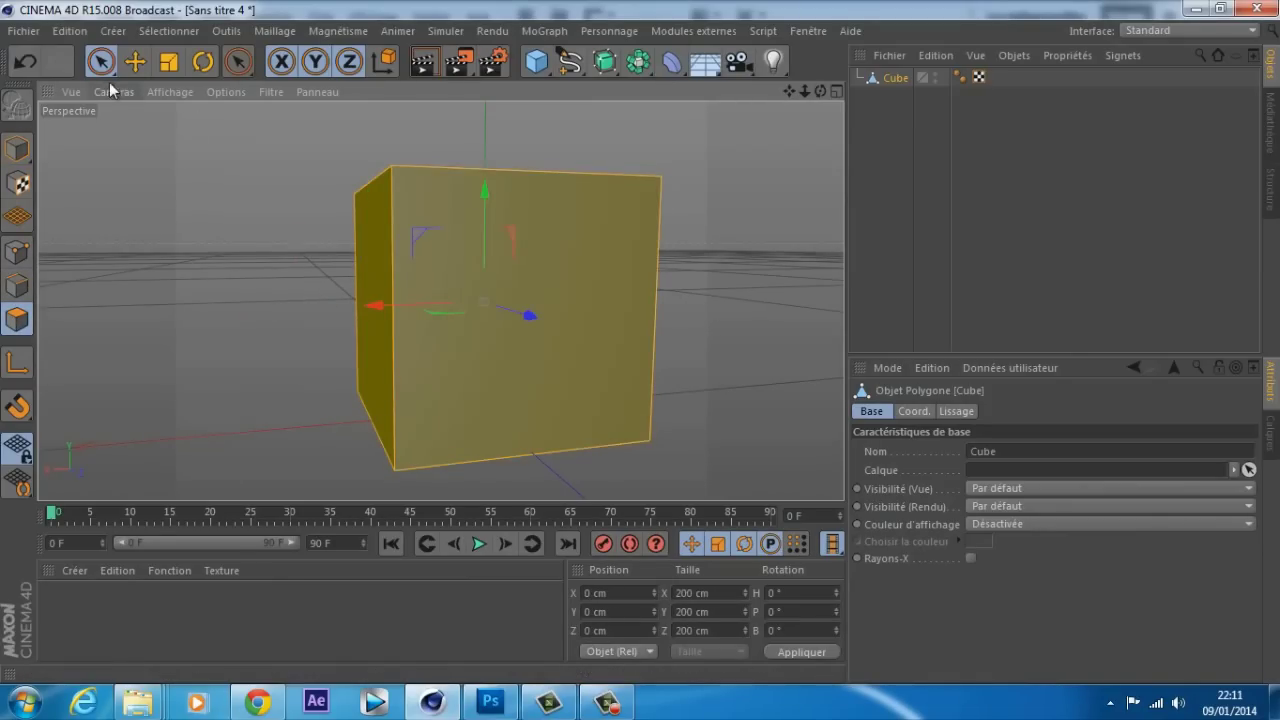
Return to model mode and move the cube slightly, to about X -1.8, Y 107.7 and Z -5.7 cm
left_click(134, 61)
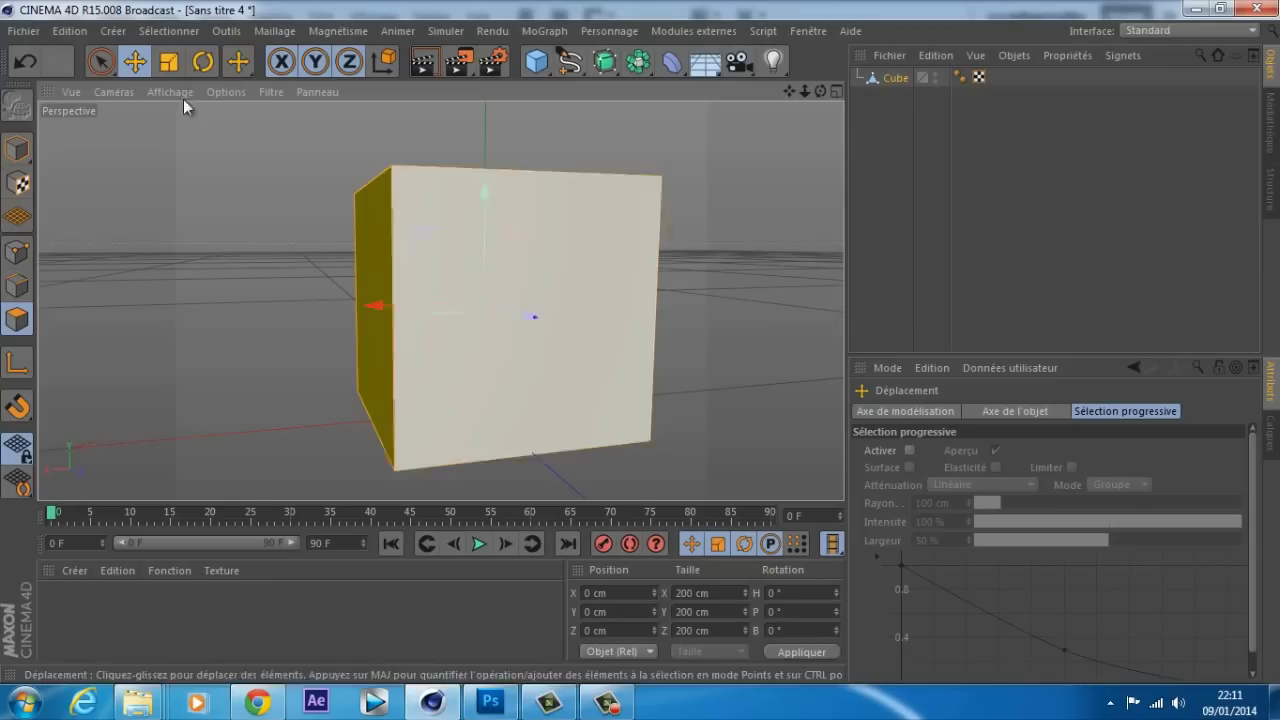
left_click(17, 148)
left_click_drag(440, 300, 648, 343, "alt")
mouse_move(643, 223)
left_mouse_down("alt")
mouse_move(637, 233)
mouse_move(635, 203)
left_mouse_up("alt")
left_click_drag(820, 91, 638, 342)
left_click_drag(796, 88, 627, 342)
scroll(523, 308, "down", 3)
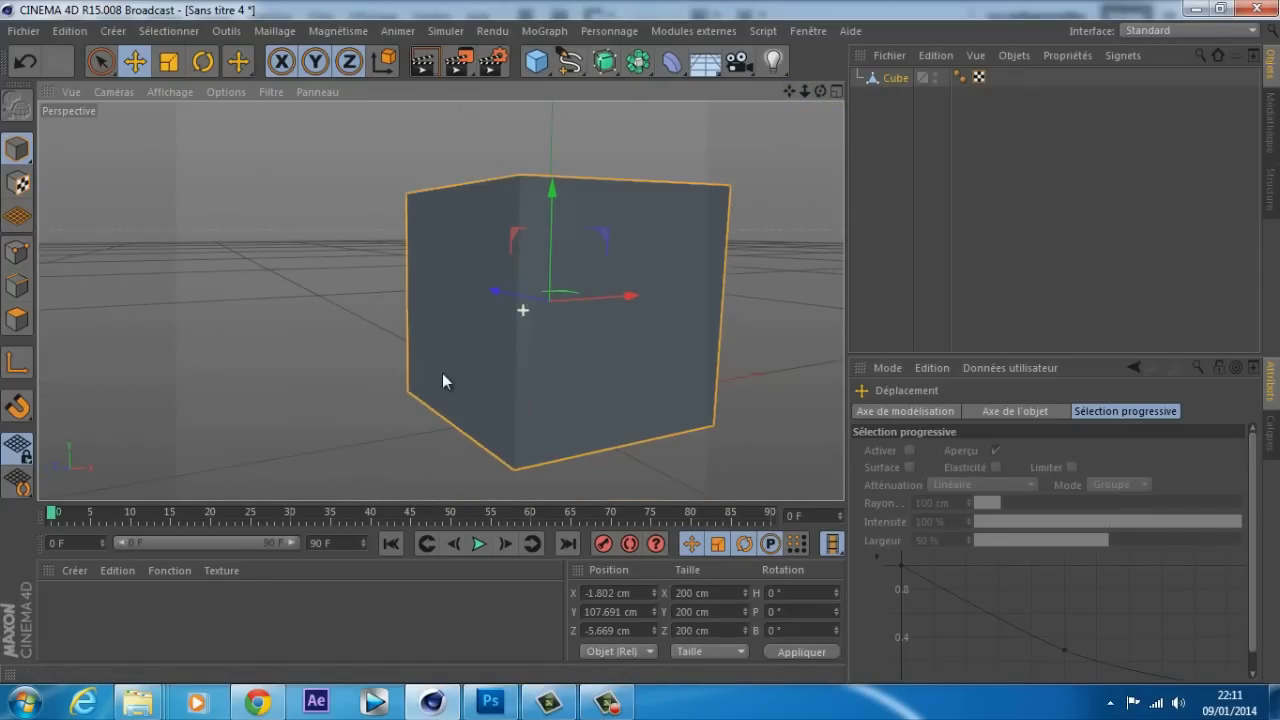
Create a new default material and apply it to the cube
left_click(74, 608)
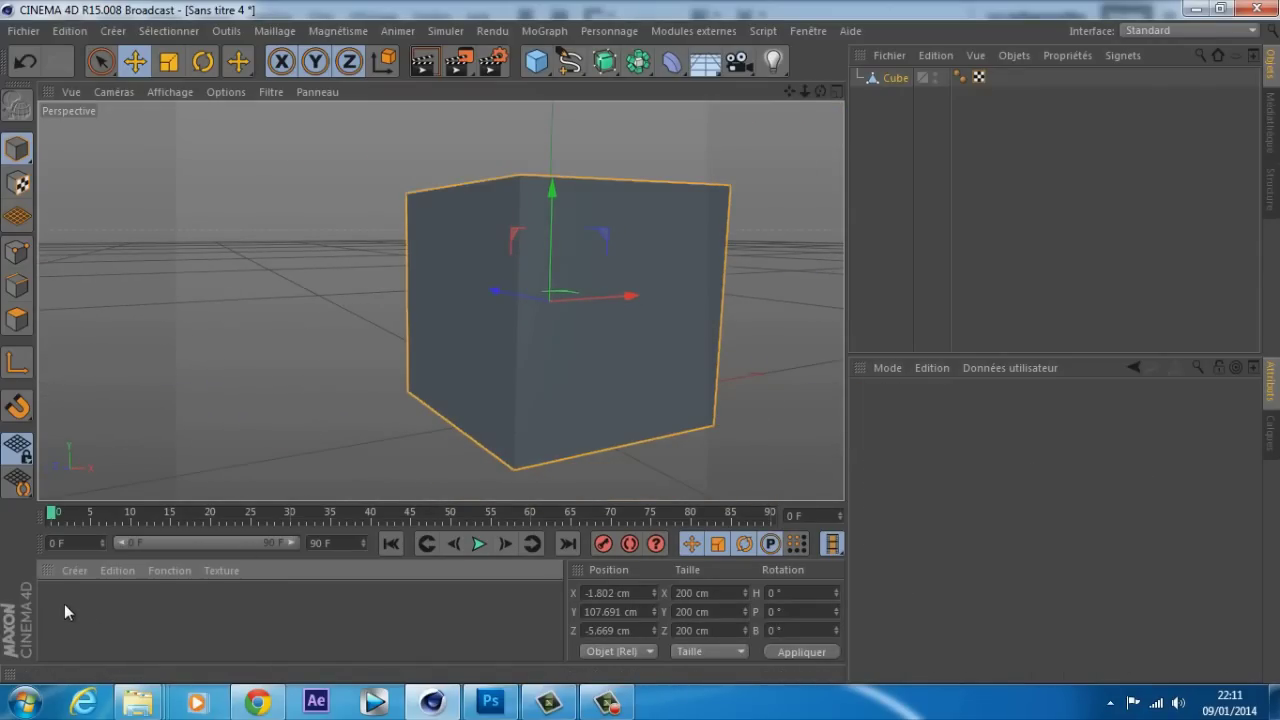
left_click(74, 570)
left_click(106, 612)
double_click(74, 611)
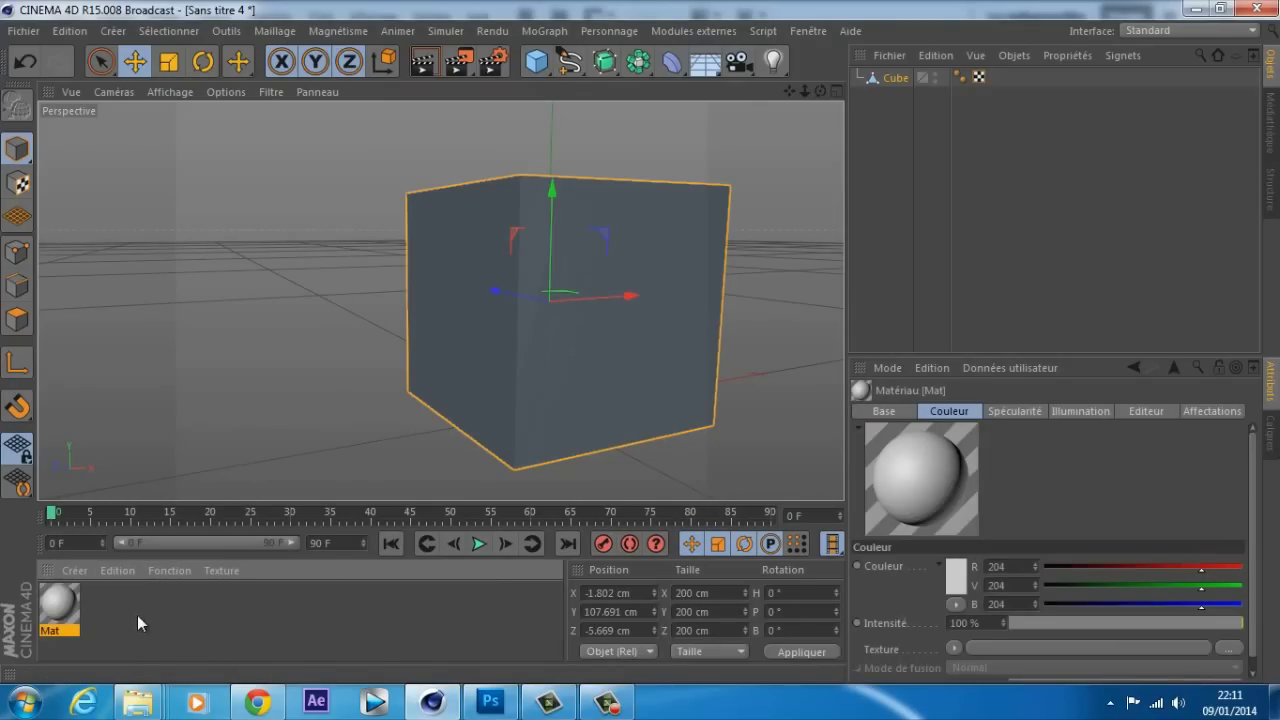
left_click_drag(820, 91, 645, 193)
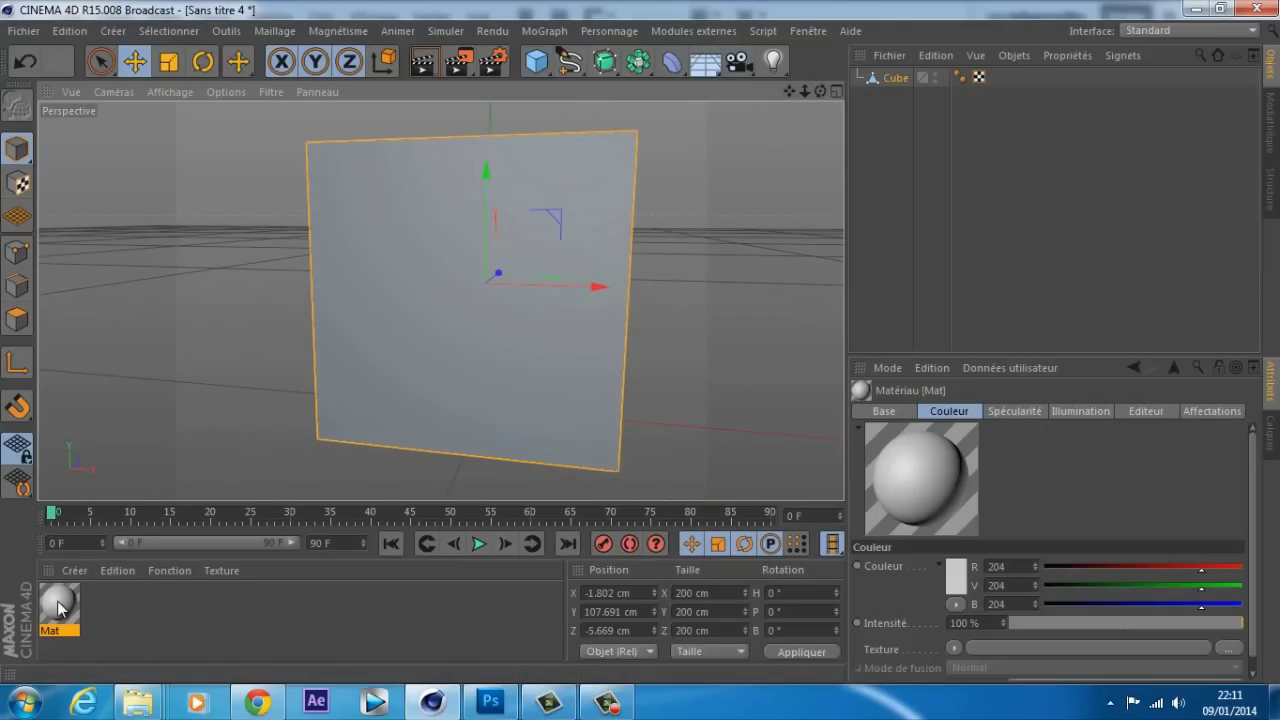
left_click_drag(58, 602, 391, 294)
left_click(843, 123)
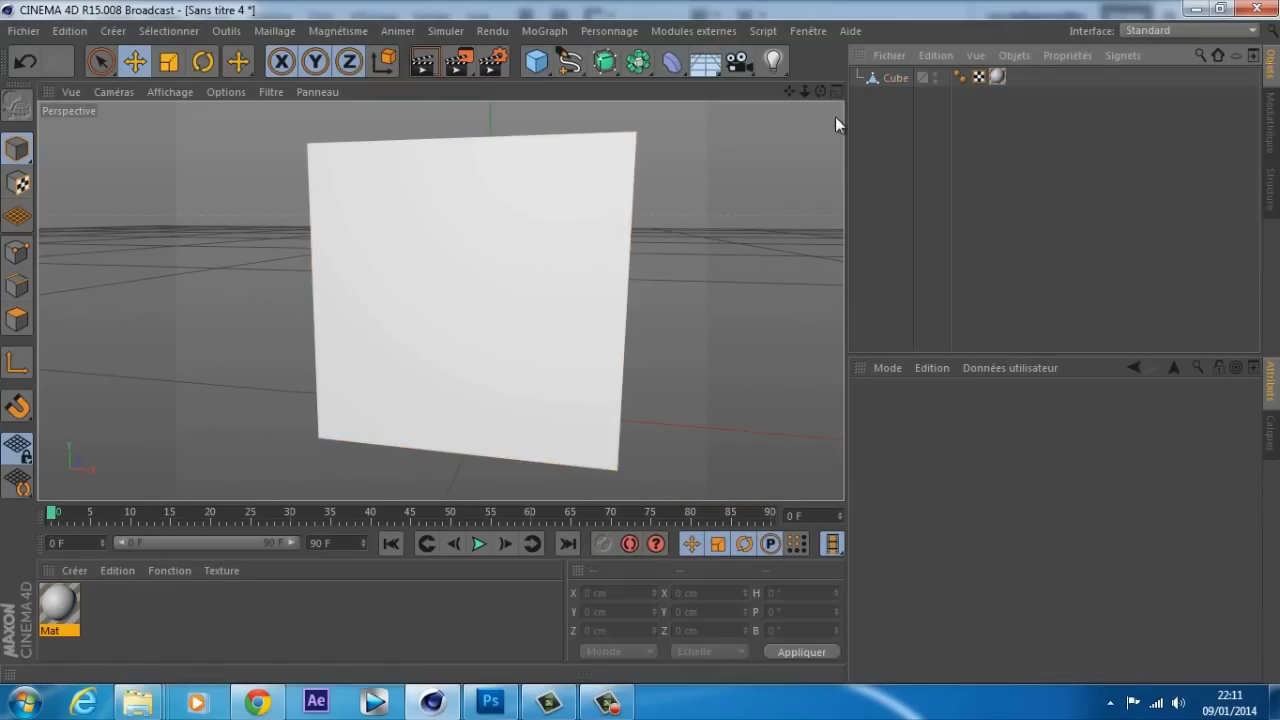
Render the cube in the viewport from two different angles to check its material
left_click_drag(628, 339, 768, 96, "alt")
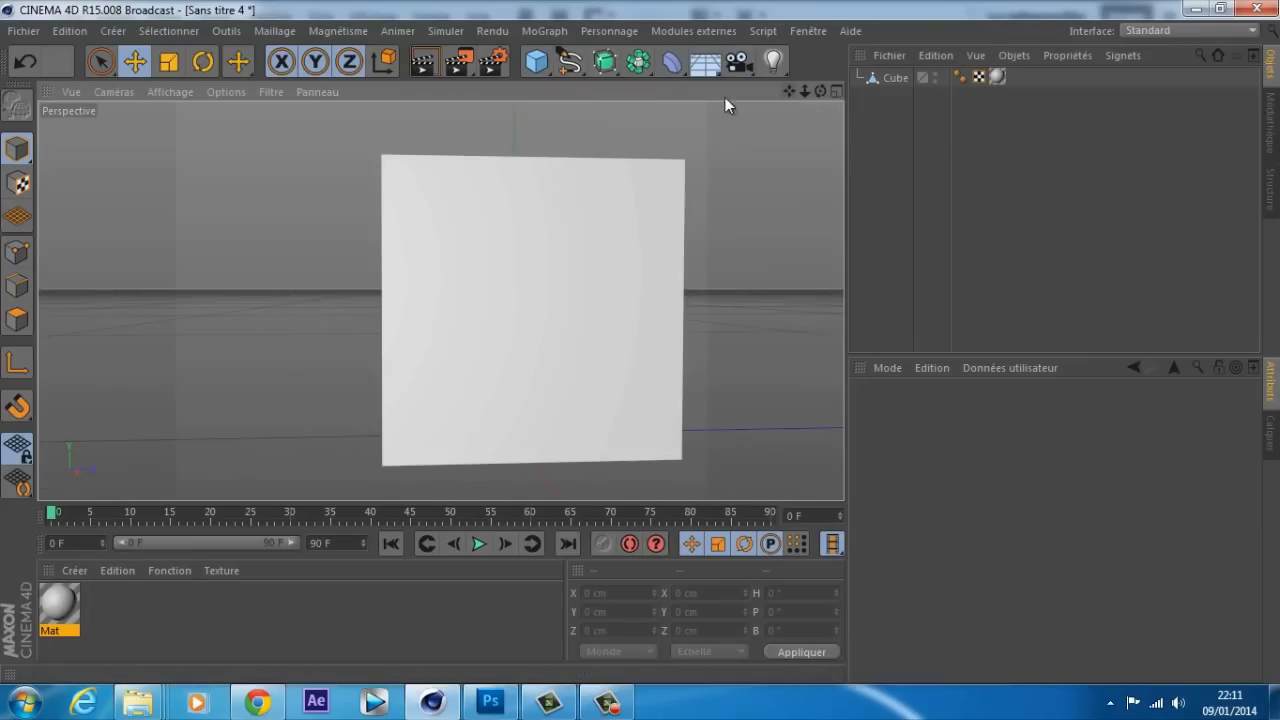
left_click(426, 62)
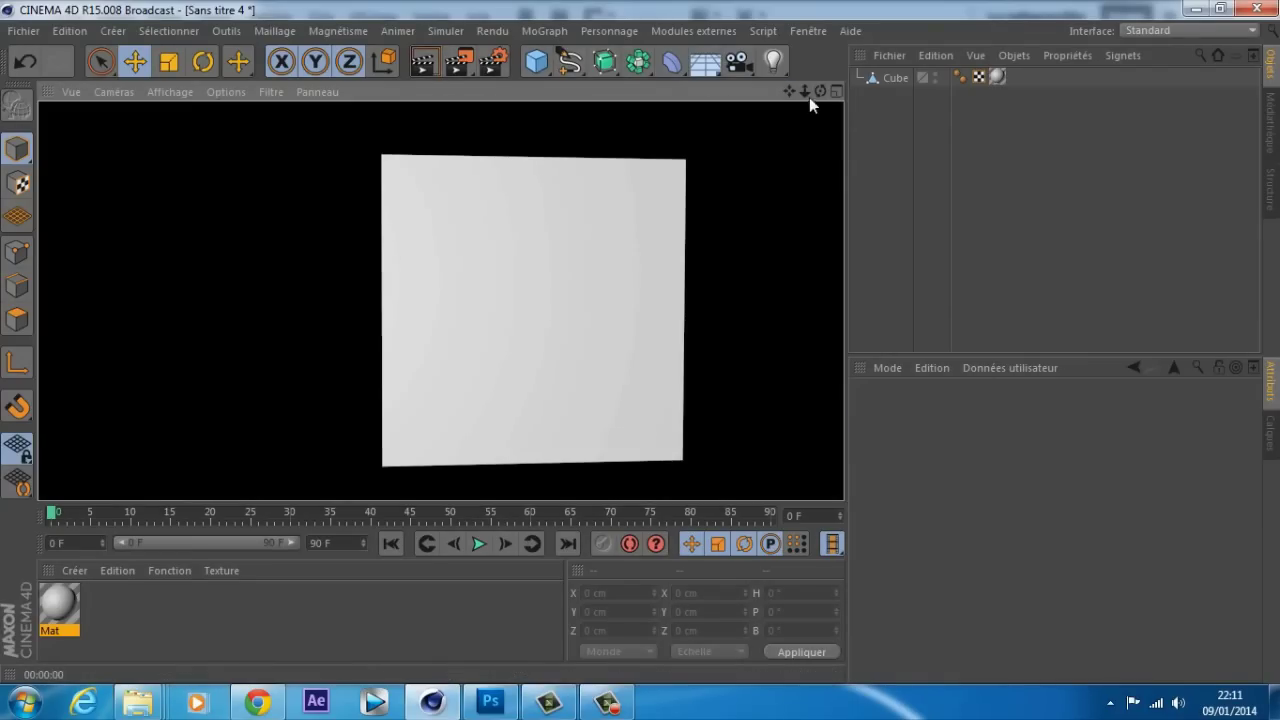
left_click_drag(637, 354, 764, 160, "alt")
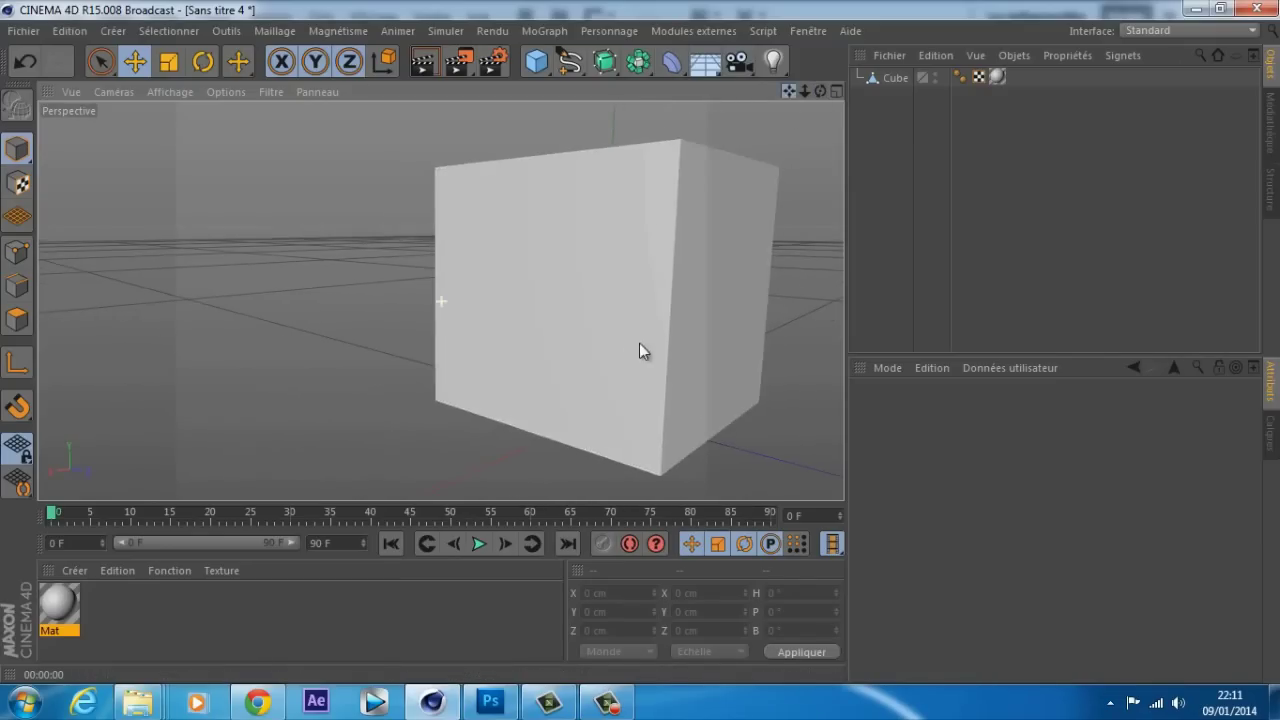
left_click_drag(641, 343, 585, 346)
left_click(424, 62)
left_click_drag(820, 91, 641, 342)
Select the cube and switch the interface layout to BP UV Edit
left_click(886, 80)
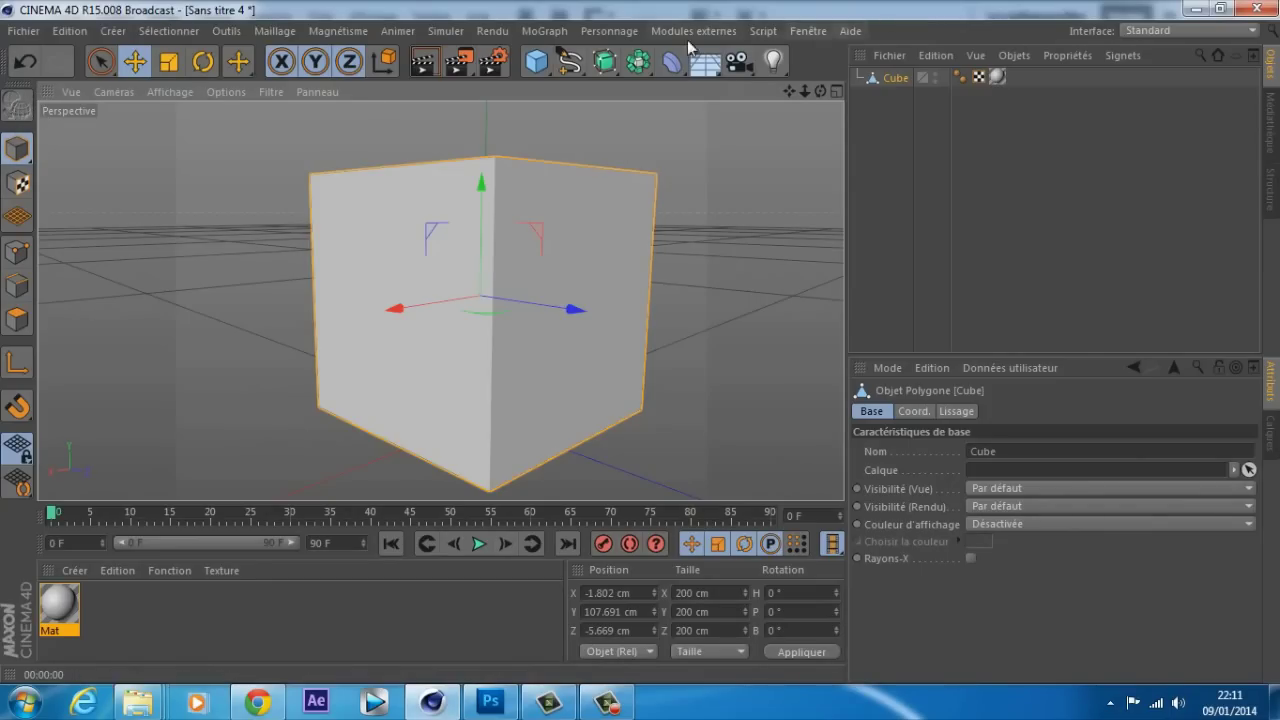
left_click(1148, 31)
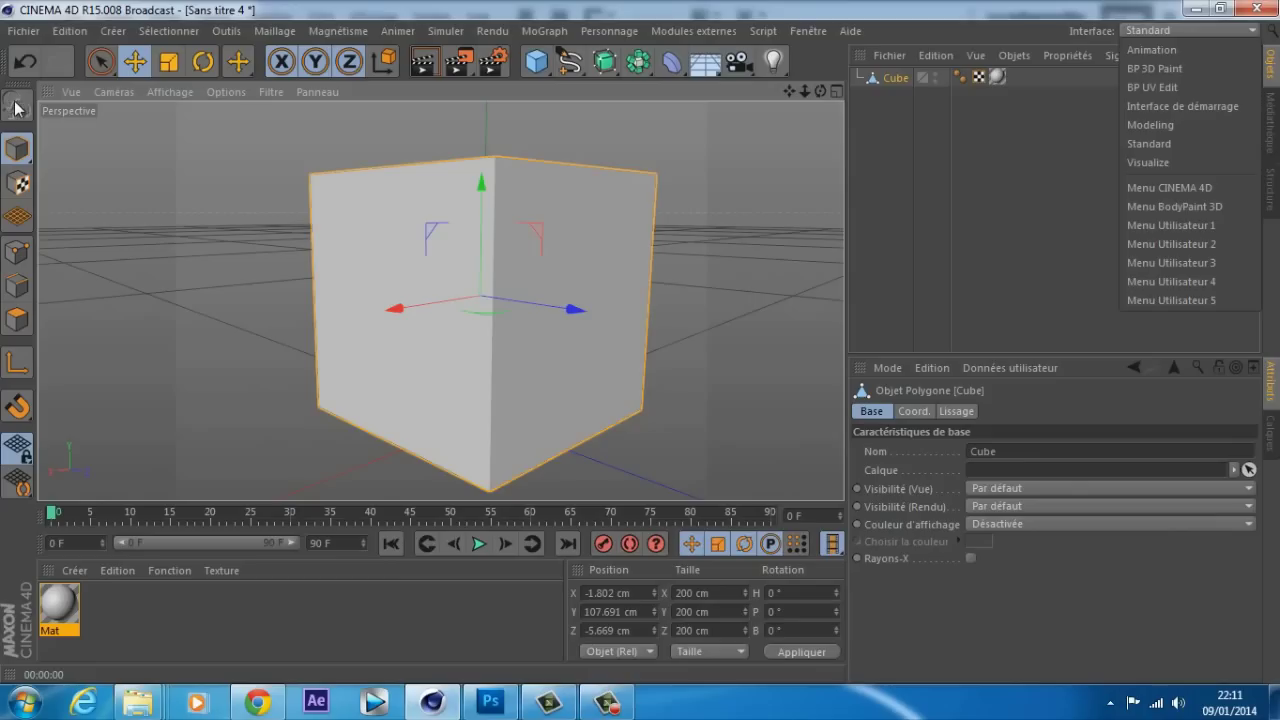
left_click(1157, 86)
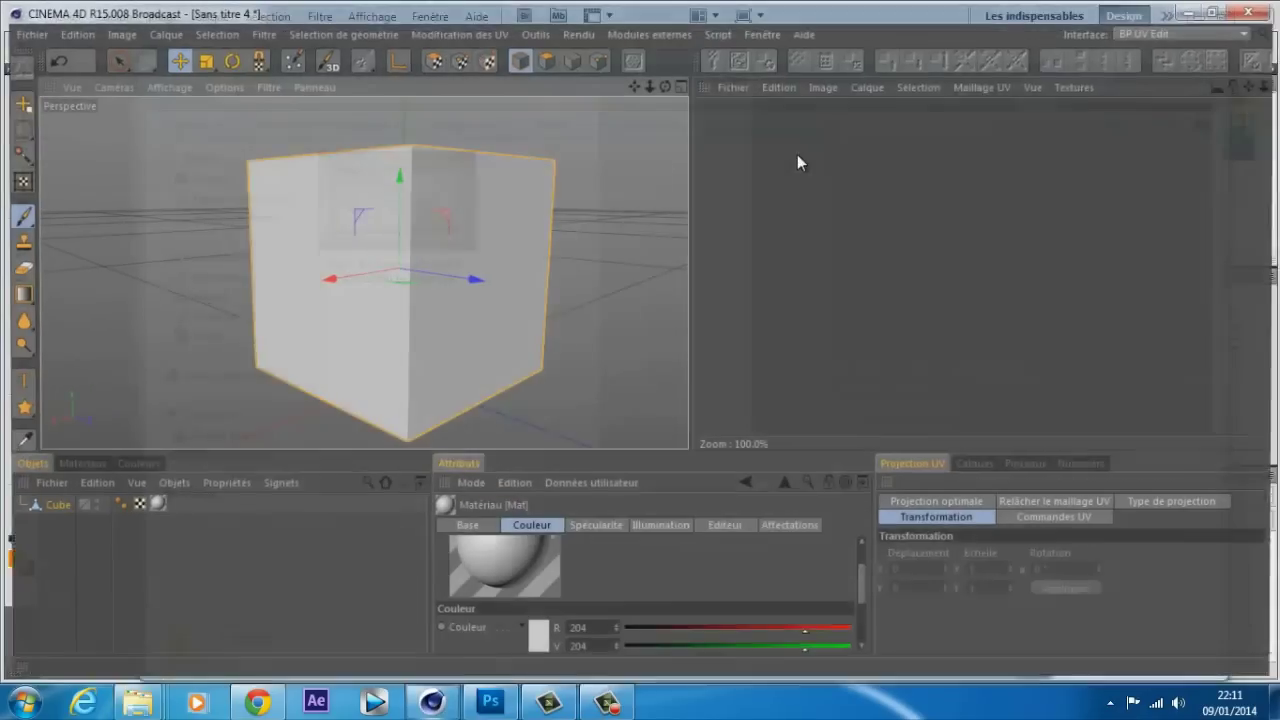
Start the BodyPaint 3D setup wizard for the cube and accept UV recalculation with optimal cubic projection (Projection cubique optimale)
left_click_drag(668, 84, 638, 343)
scroll(644, 187, "down", 2)
scroll(644, 187, "up", 2)
left_click_drag(635, 85, 635, 85)
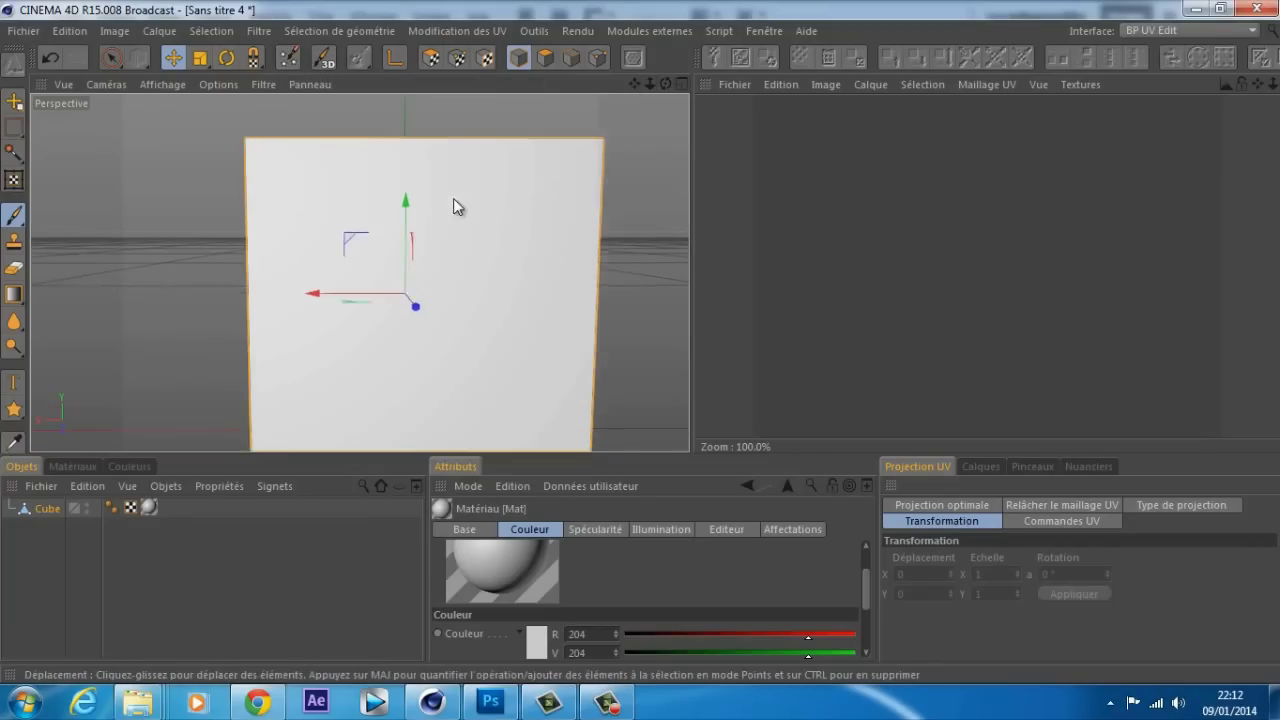
mouse_move(663, 85)
left_mouse_down()
mouse_move(315, 75)
mouse_move(632, 68)
mouse_move(741, 80)
left_mouse_up()
left_click(320, 62)
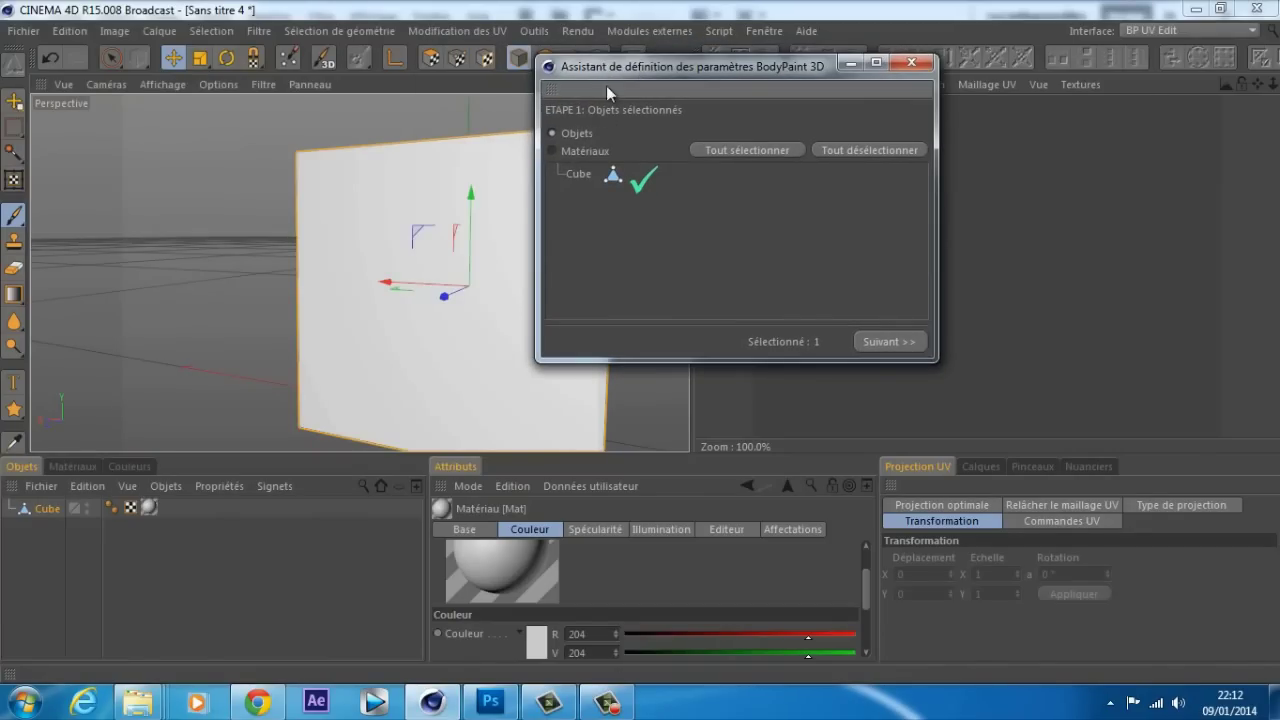
left_click(576, 177)
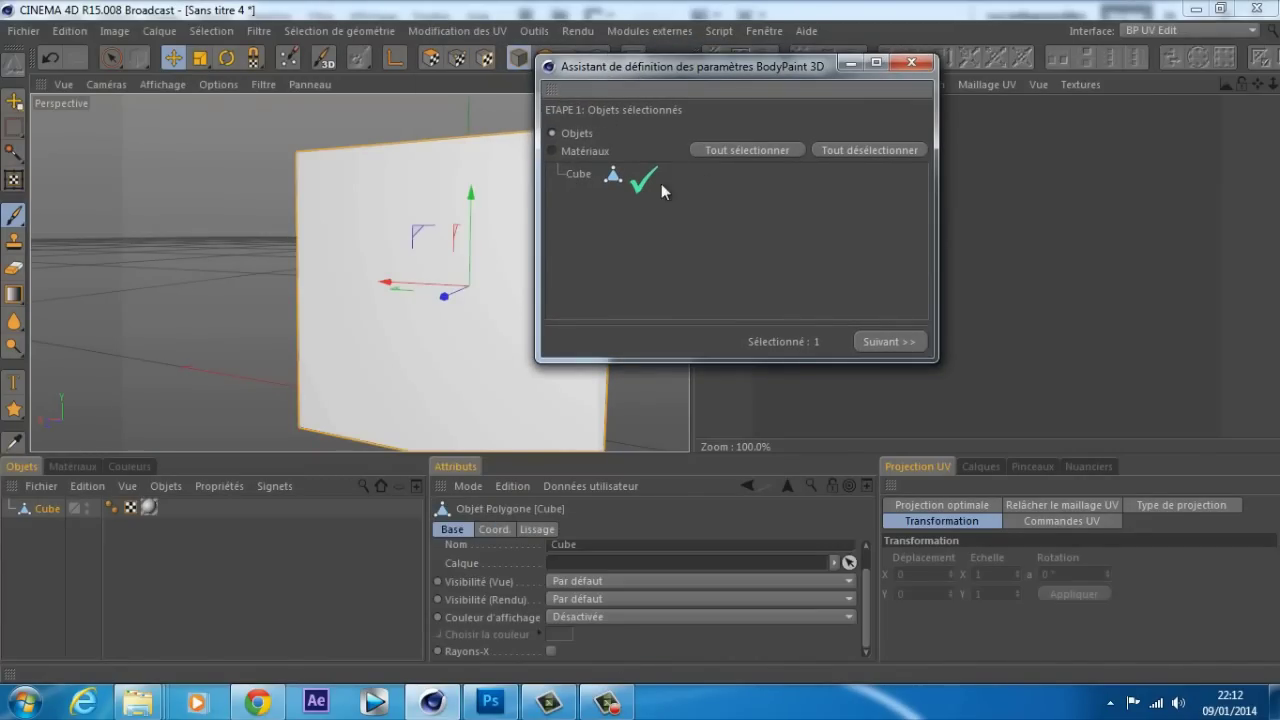
left_click(877, 342)
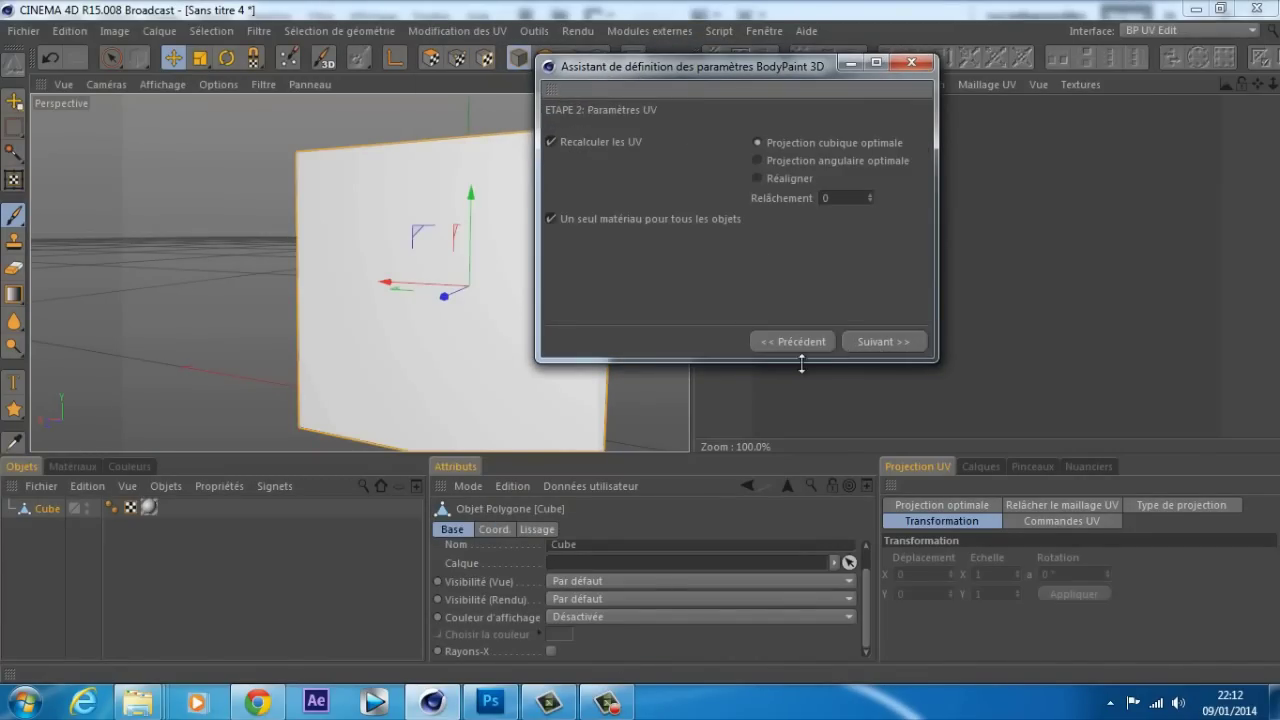
left_click(883, 343)
Finish the setup wizard with automatic texture size interpolation off, creating a 1024 x 1024 colour texture, and close it
left_click_drag(741, 79, 728, 116)
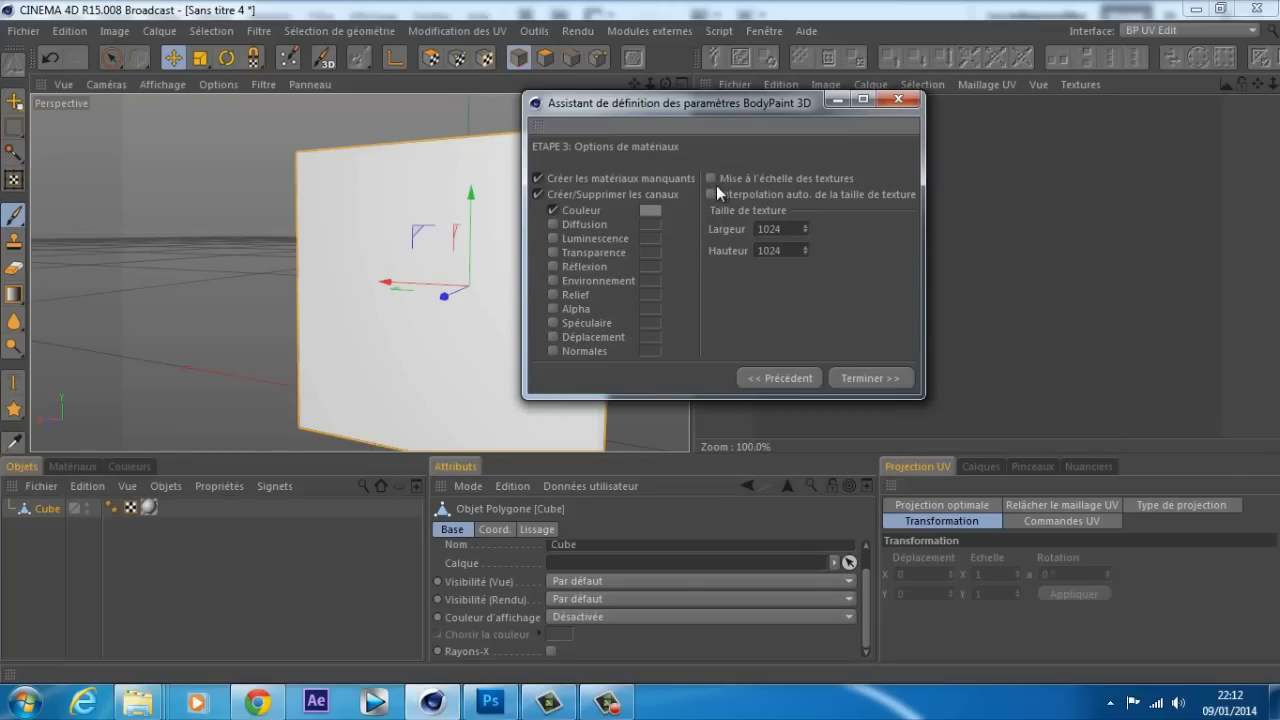
left_click(713, 195)
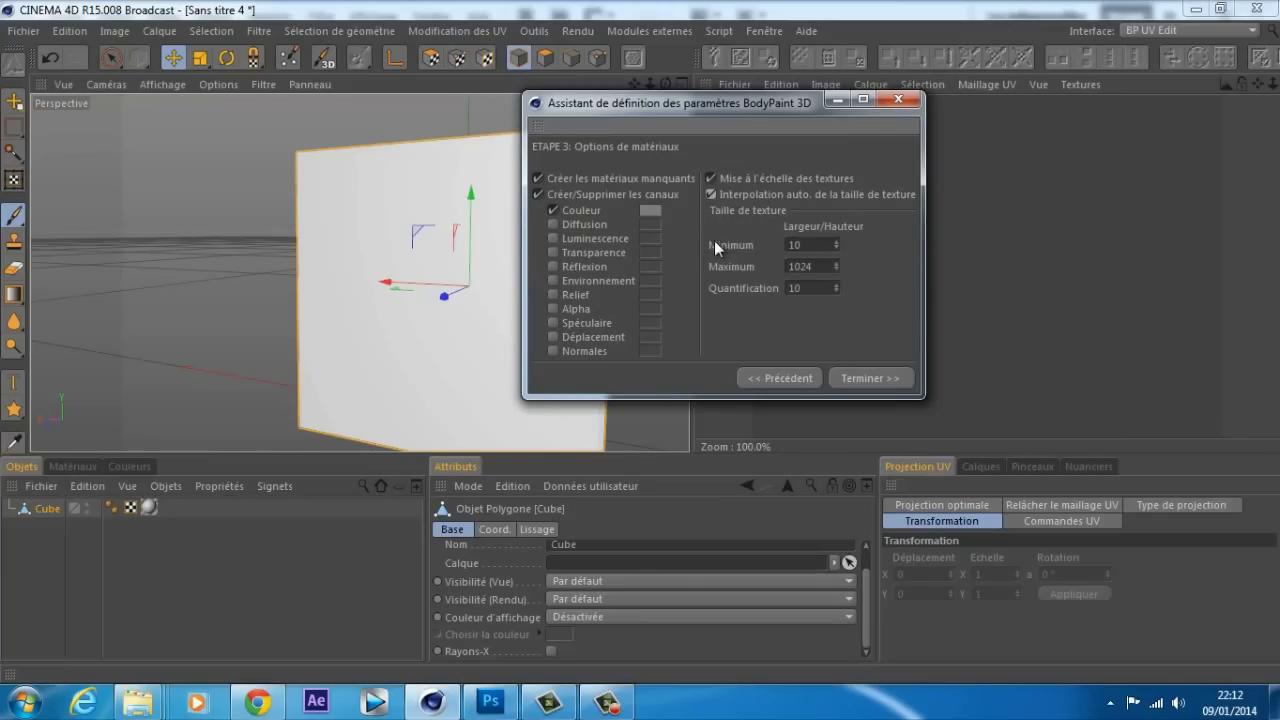
left_click(712, 196)
left_click_drag(711, 103, 812, 115)
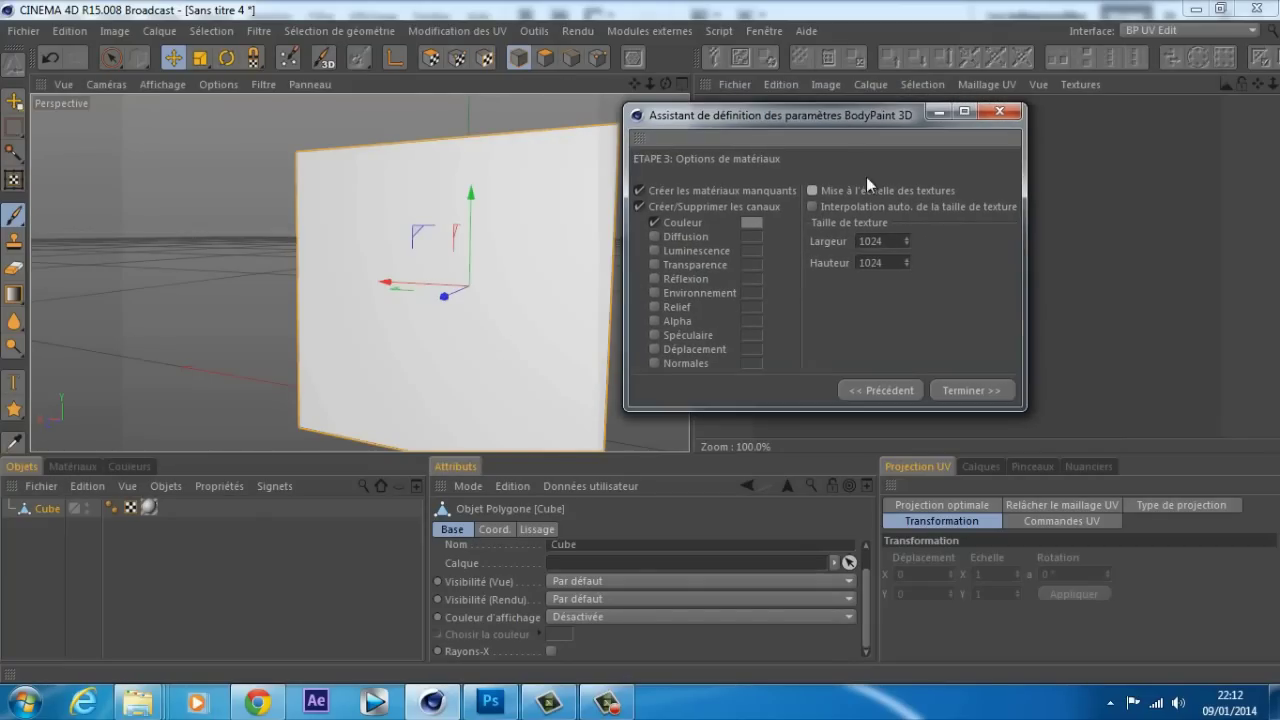
left_click(868, 241)
left_click_drag(778, 113, 480, 132)
left_click(880, 396)
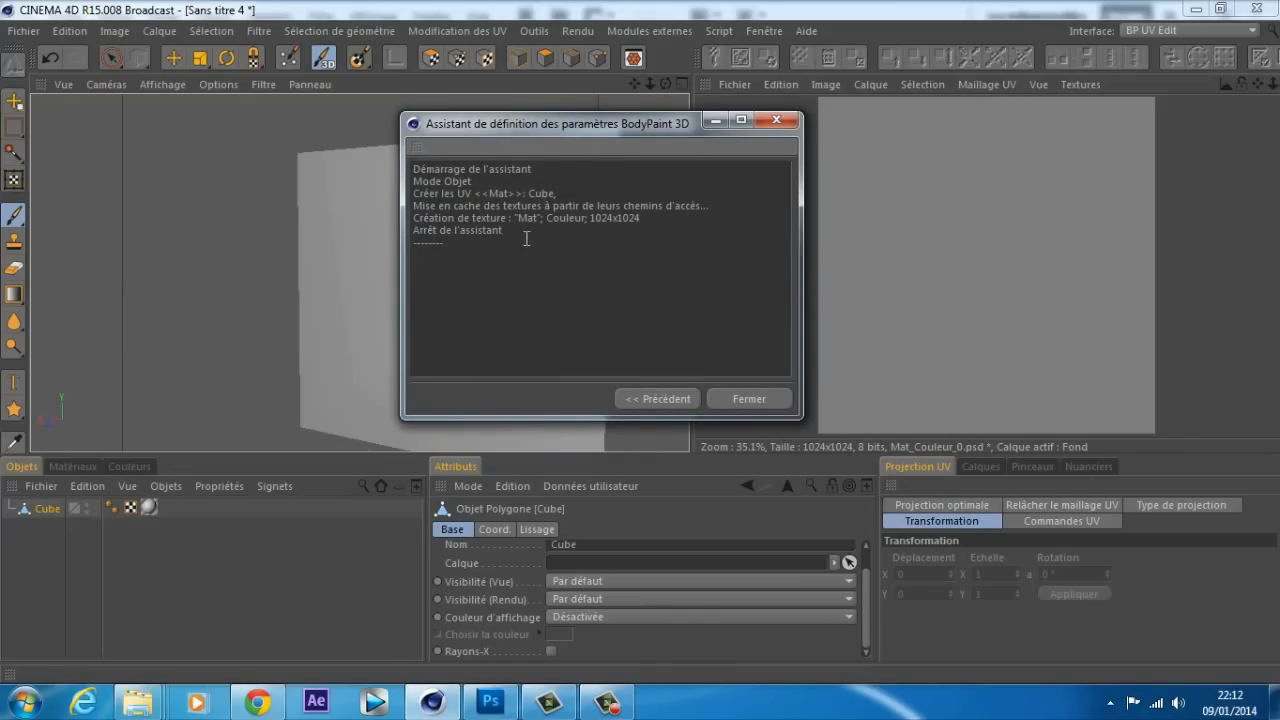
left_click(749, 398)
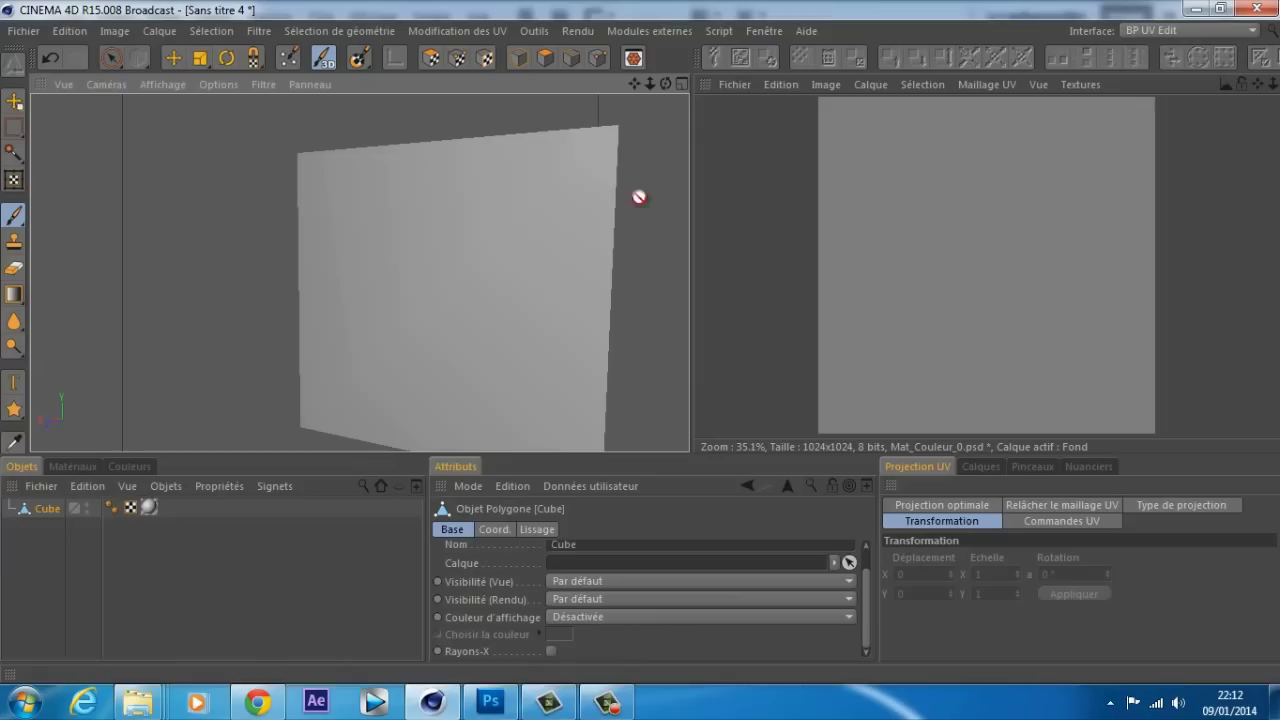
Try painting freehand test strokes across the blank texture with the brush, check them on the cube, and undo them
left_click_drag(648, 87, 806, 191)
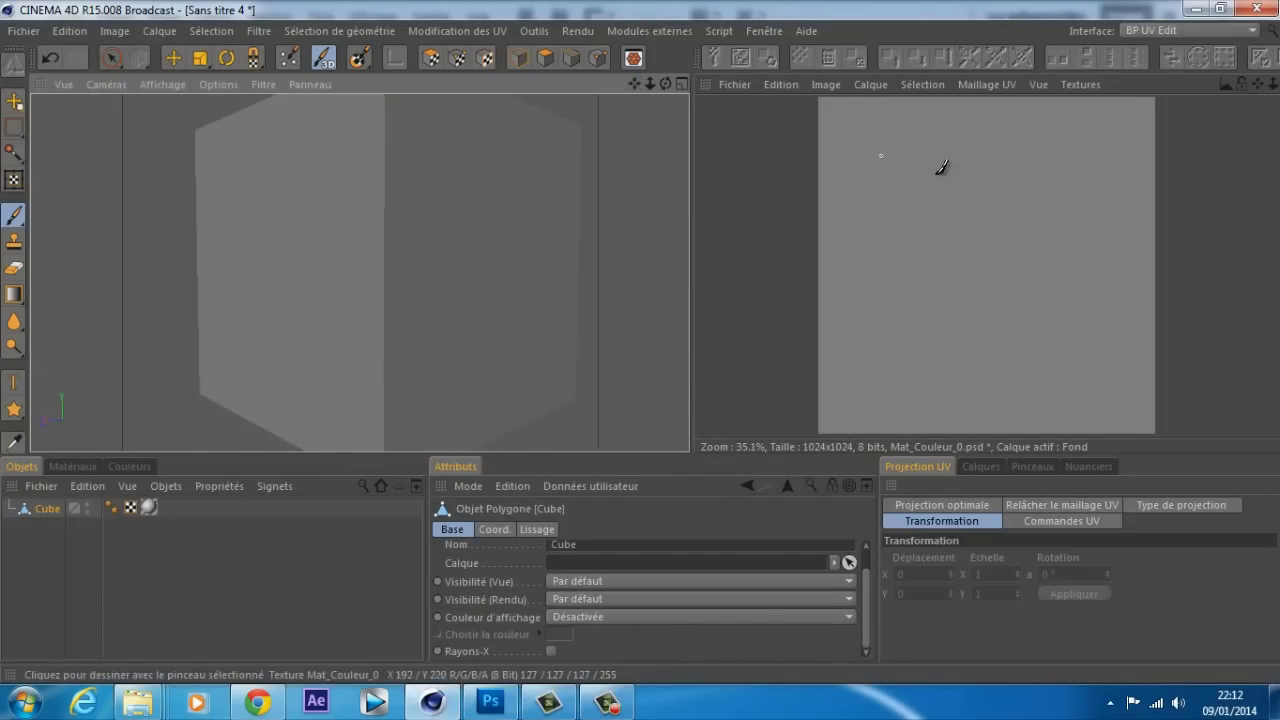
scroll(556, 156, "down", 2)
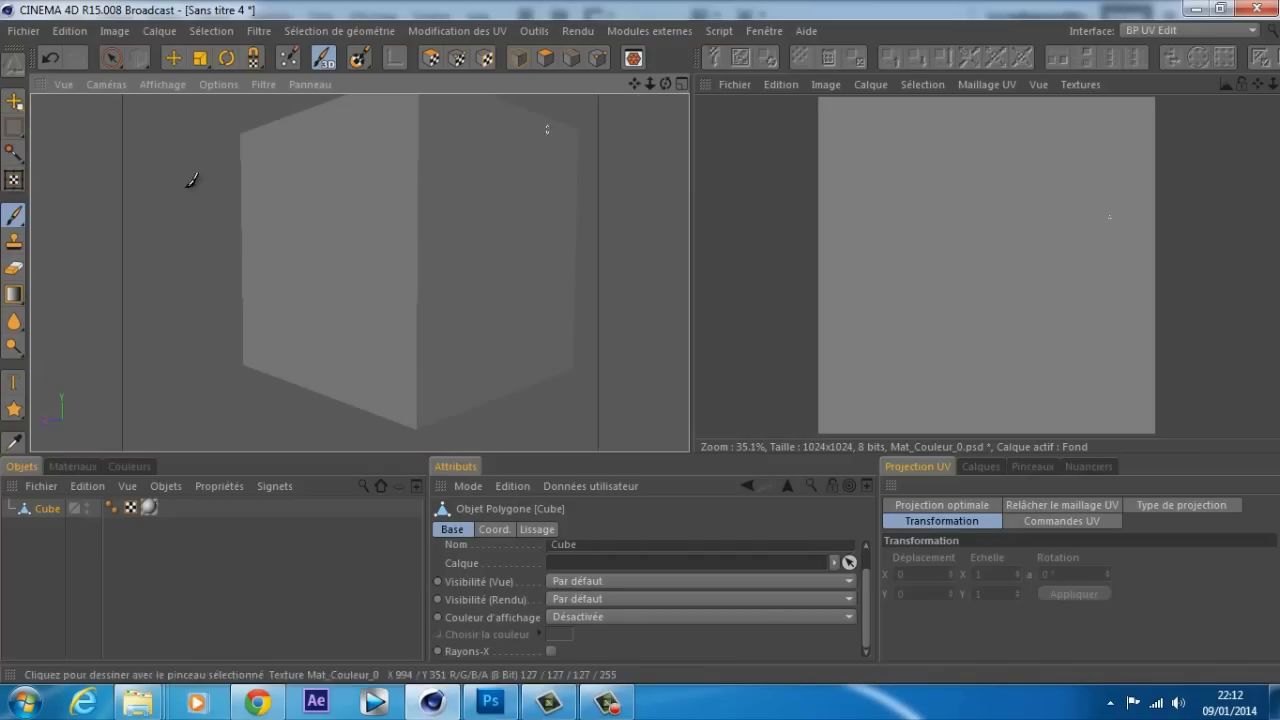
left_click(14, 215)
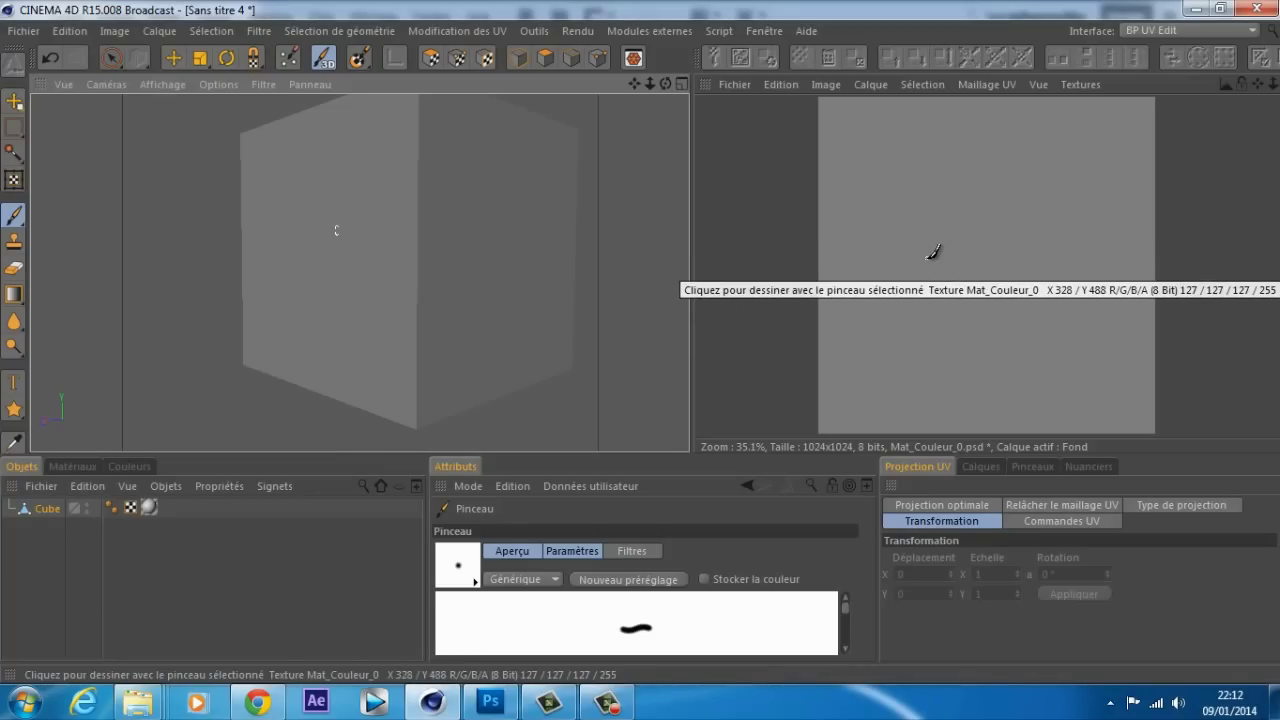
mouse_move(926, 241)
left_mouse_down()
mouse_move(971, 289)
mouse_move(1003, 257)
mouse_move(916, 226)
left_mouse_up()
mouse_move(884, 165)
left_mouse_down()
mouse_move(916, 280)
mouse_move(975, 340)
mouse_move(950, 292)
mouse_move(1033, 200)
mouse_move(1070, 312)
left_mouse_up()
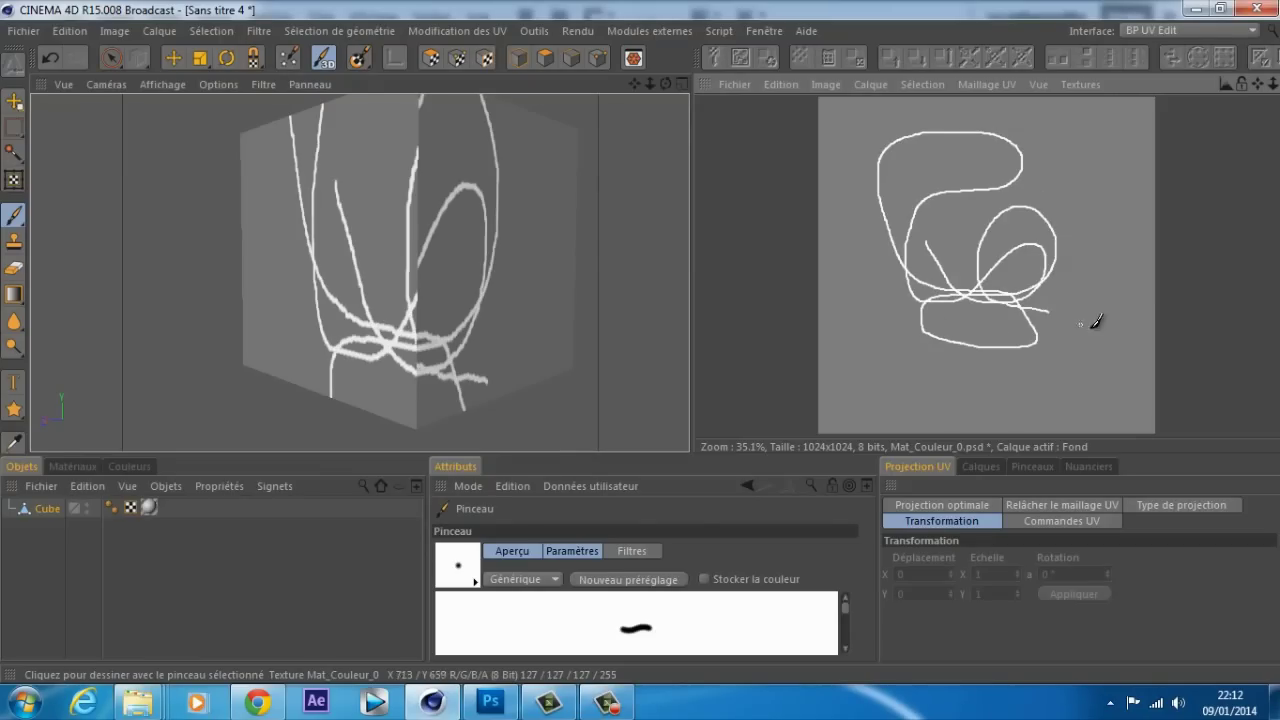
left_click_drag(666, 84, 639, 342)
left_click(50, 57)
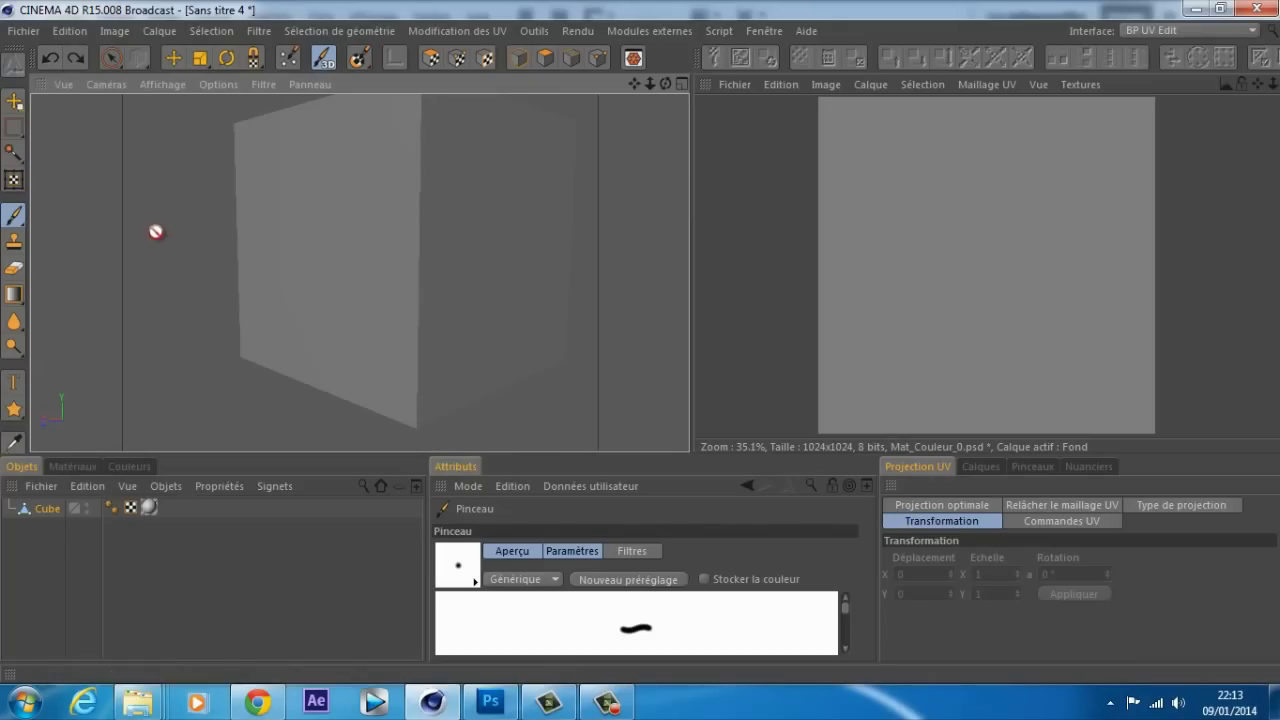
Switch to the selection brush (Pinceau de sélection) and add a UV mesh layer above Fond in the texture
left_click(110, 60)
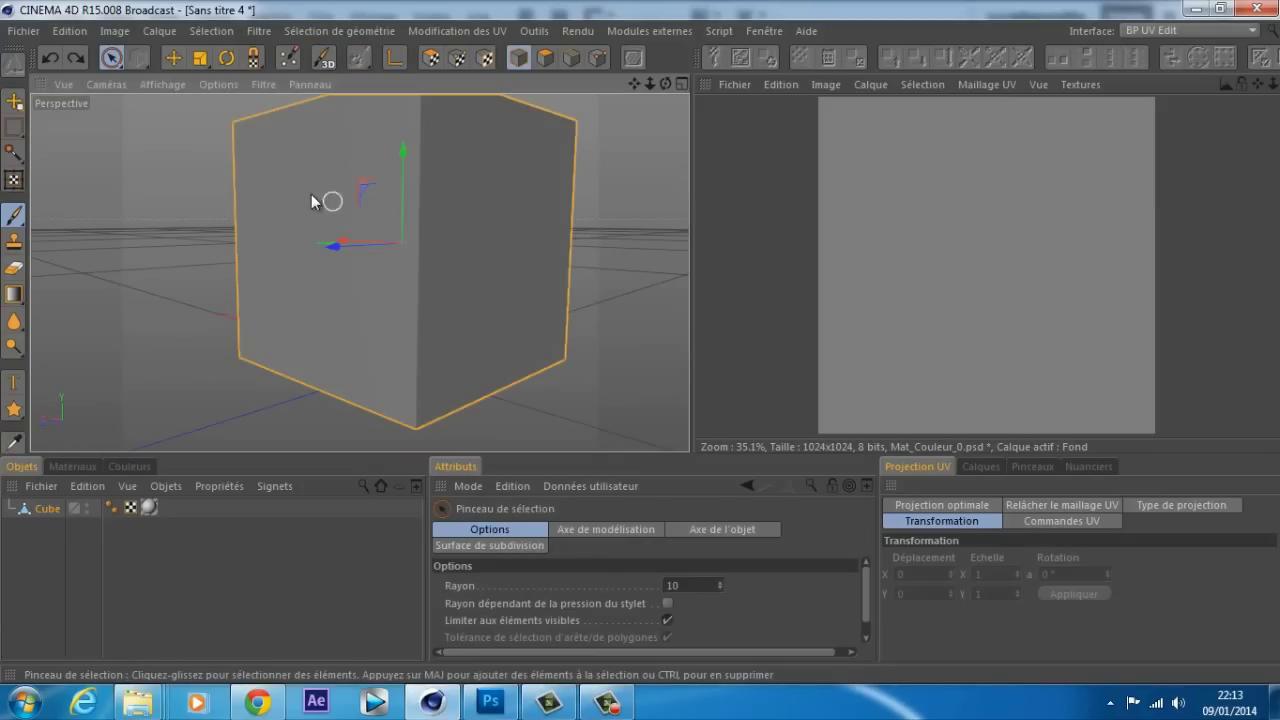
left_click(981, 467)
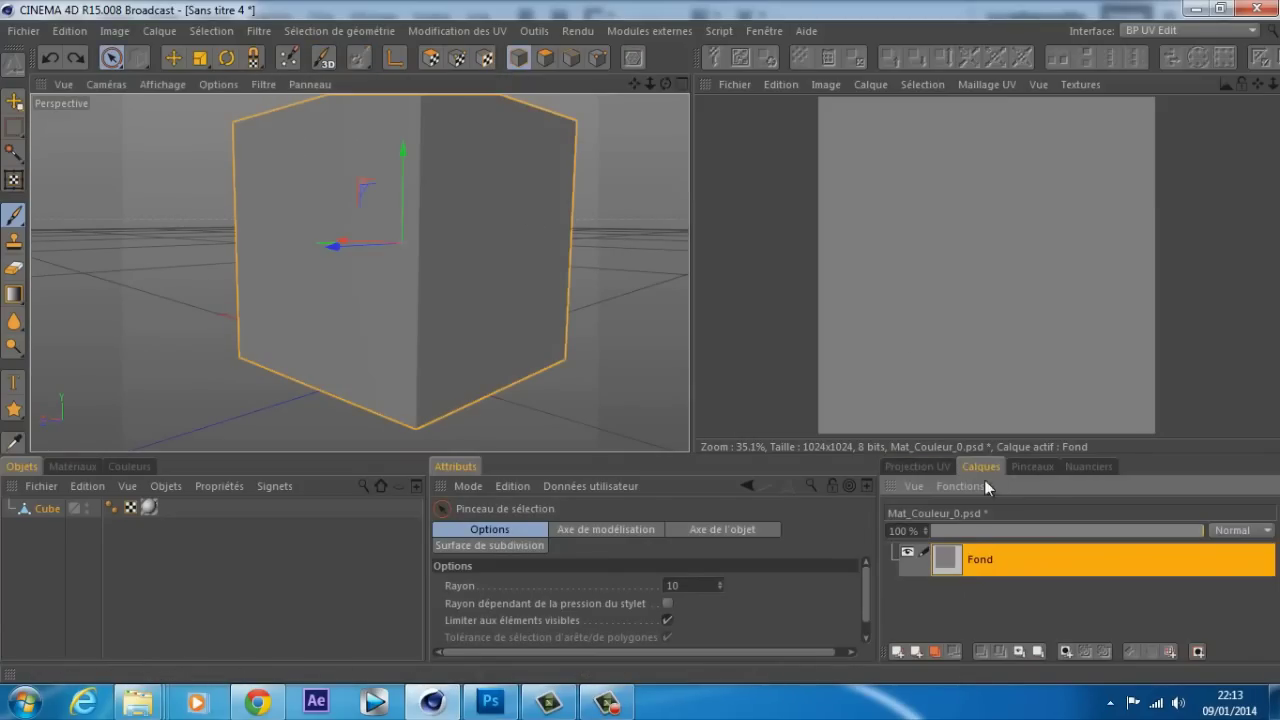
left_click(1169, 652)
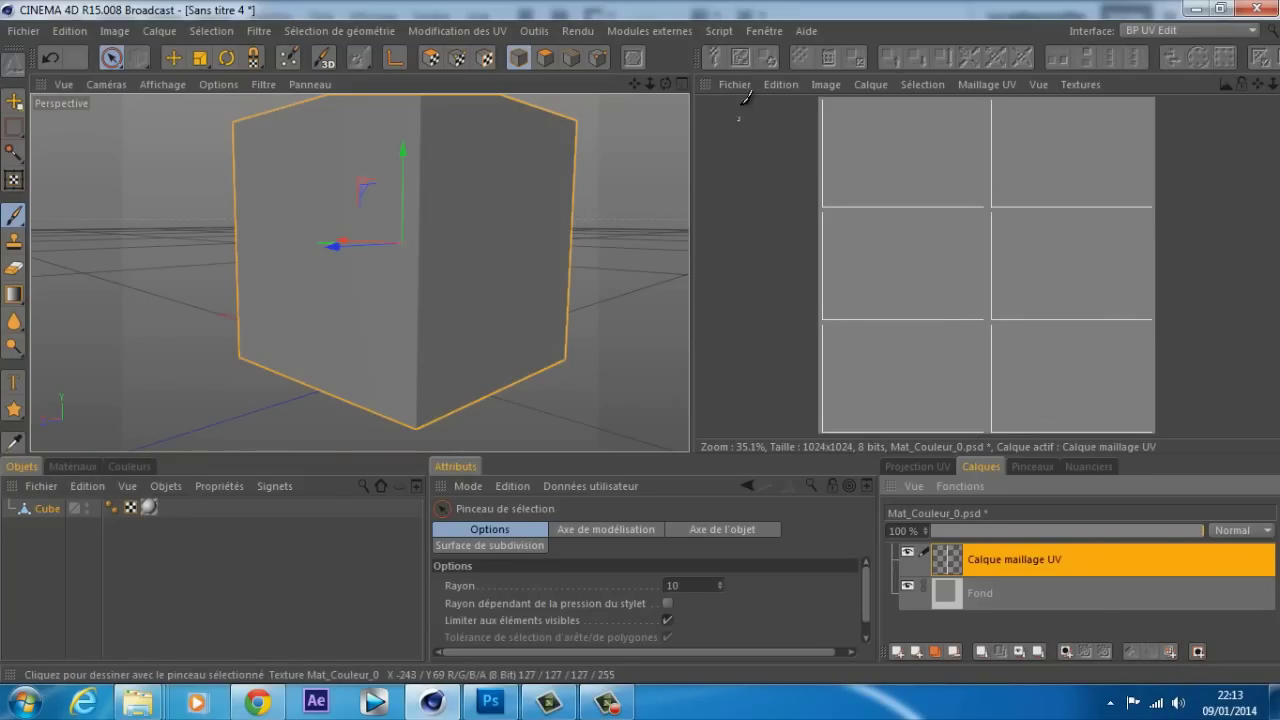
Try a brush stroke in the texture's upper-left UV cell to see which cube face it marks, and undo it
left_click_drag(666, 87, 639, 344)
scroll(535, 184, "down", 3)
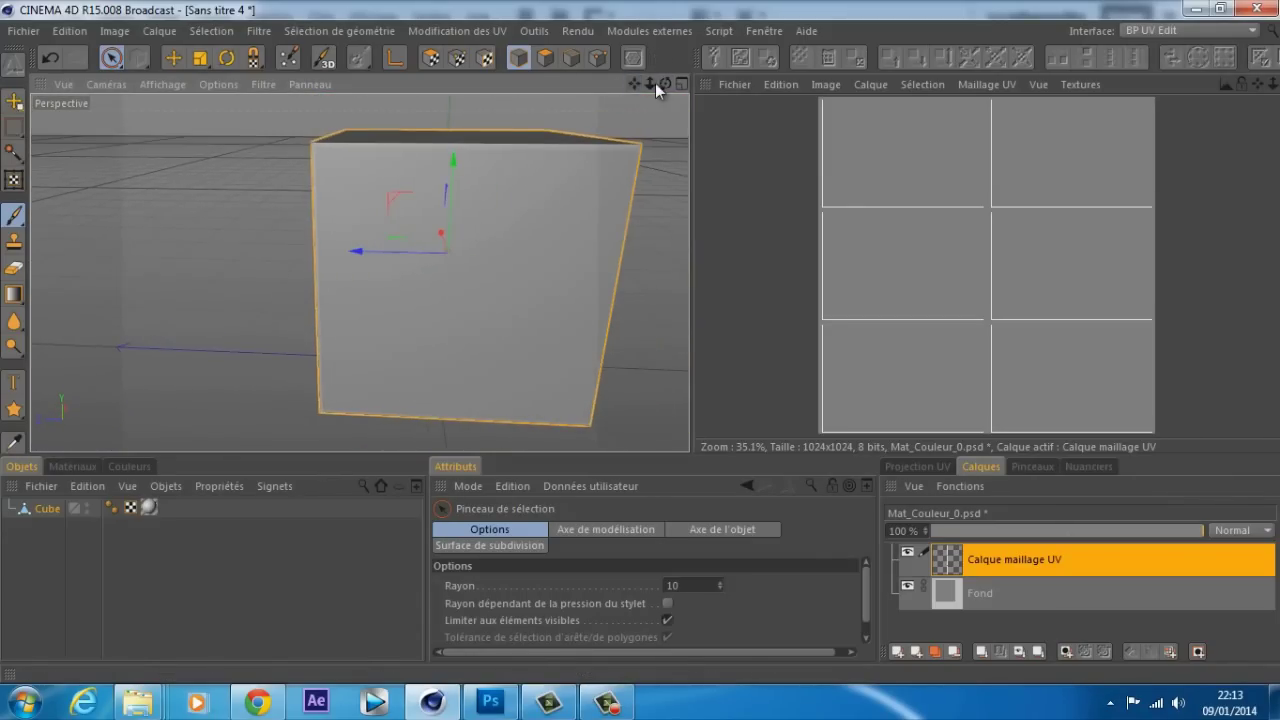
left_click_drag(665, 83, 639, 342)
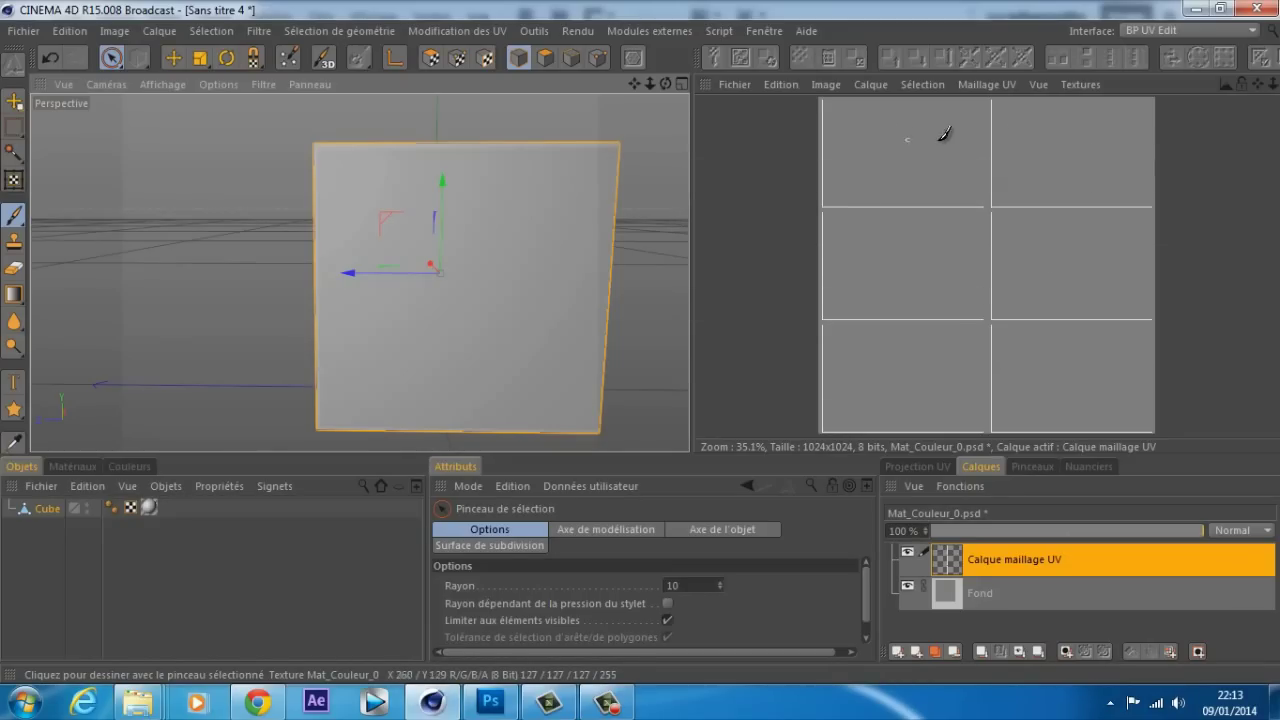
mouse_move(646, 354)
left_mouse_down()
mouse_move(633, 65)
mouse_move(617, 339)
mouse_move(669, 84)
left_mouse_up()
mouse_move(875, 128)
left_mouse_down()
mouse_move(940, 161)
mouse_move(909, 146)
left_mouse_up()
key("ctrl+z")
Try brush strokes in the middle-left and lower-left UV cells to identify their cube faces, undoing each one
mouse_move(921, 243)
left_mouse_down()
mouse_move(872, 249)
mouse_move(902, 257)
left_mouse_up()
mouse_move(665, 84)
left_mouse_down()
mouse_move(654, 342)
mouse_move(640, 342)
left_mouse_up()
scroll(457, 194, "down", 4)
key("ctrl+z")
left_click_drag(880, 353, 921, 339)
left_click_drag(666, 85, 642, 341)
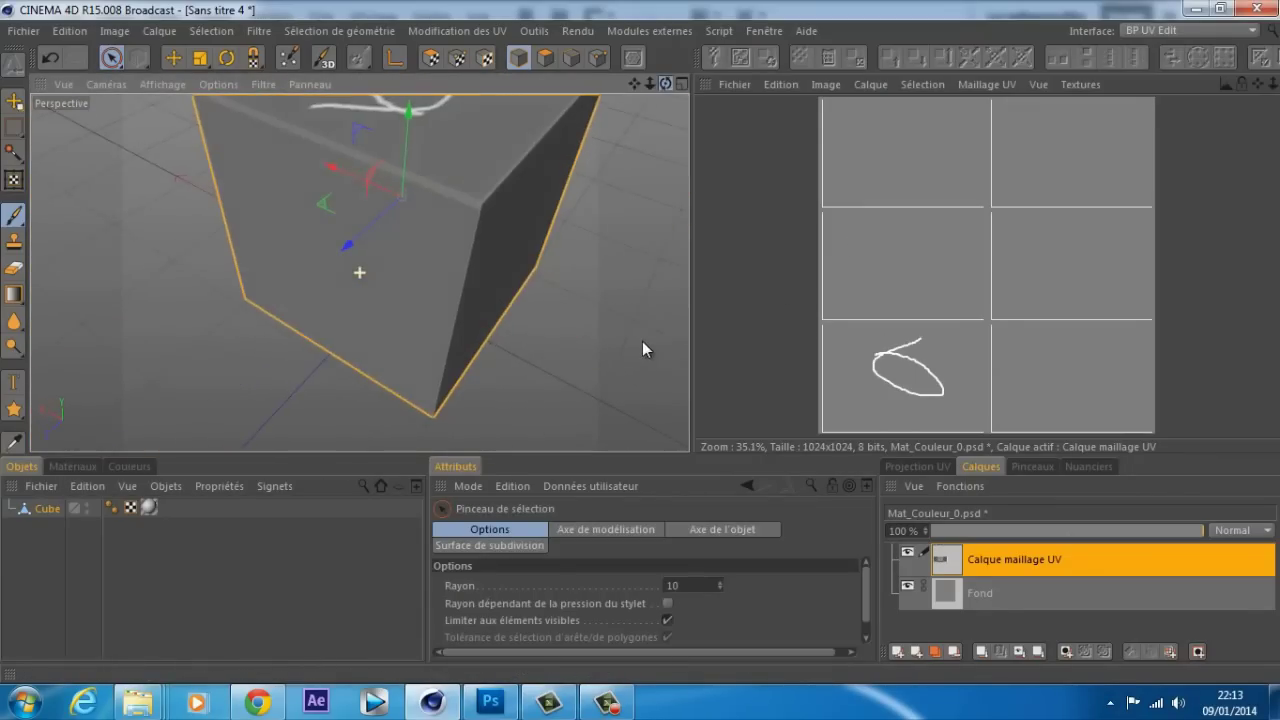
key("ctrl+z")
Save the texture in Photoshop (PSD) format under the name "texture" in the tuto bodypaint folder
left_click_drag(668, 82, 639, 342)
left_click_drag(633, 85, 641, 335)
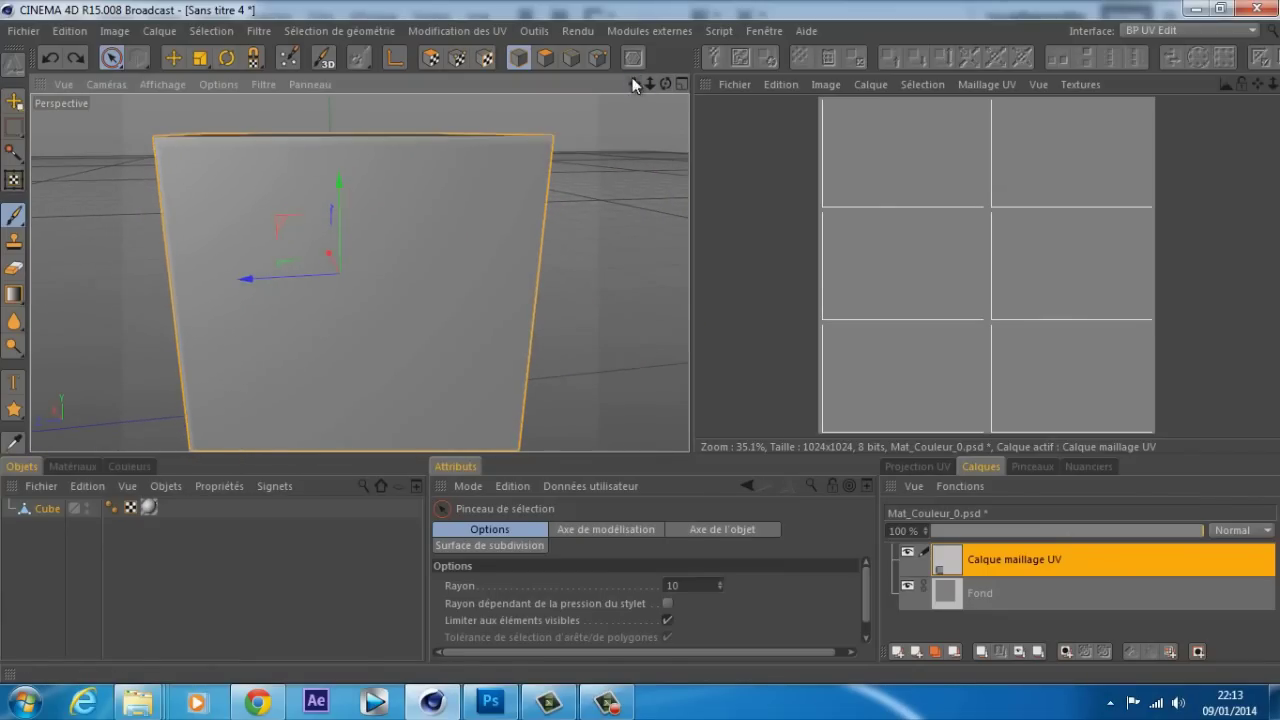
scroll(604, 179, "down", 1)
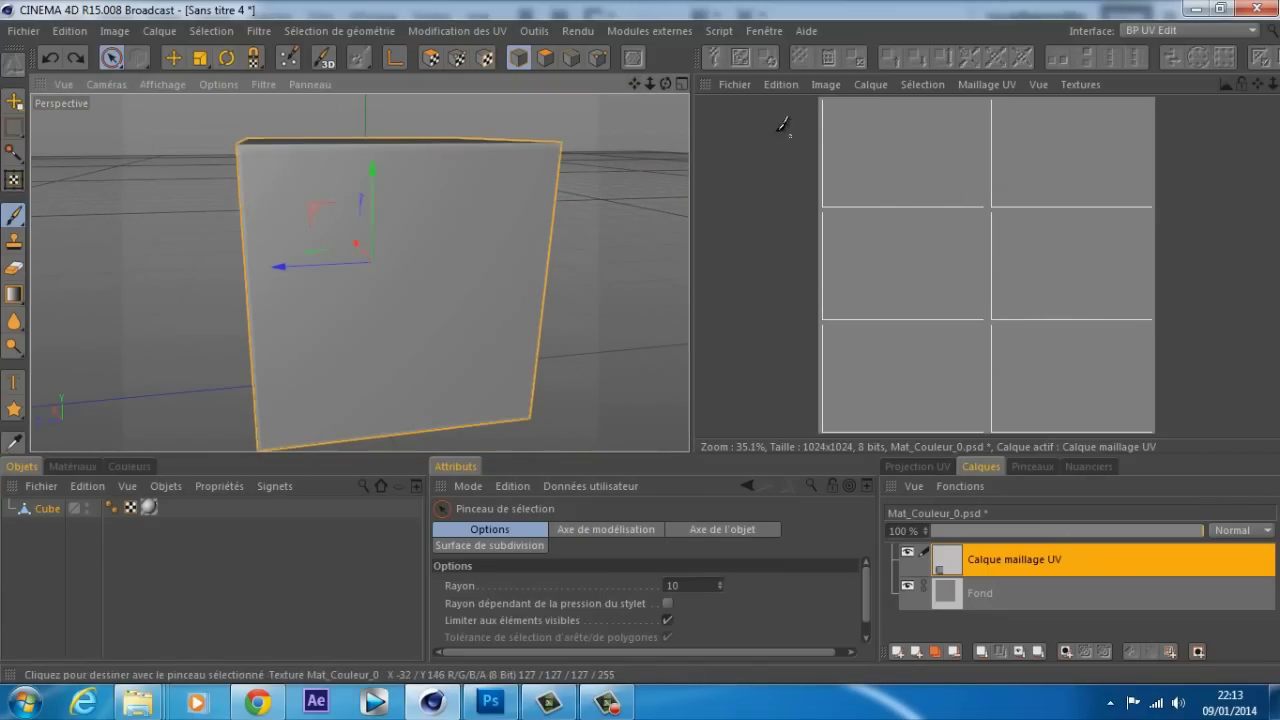
left_click_drag(665, 84, 632, 342)
left_click(733, 85)
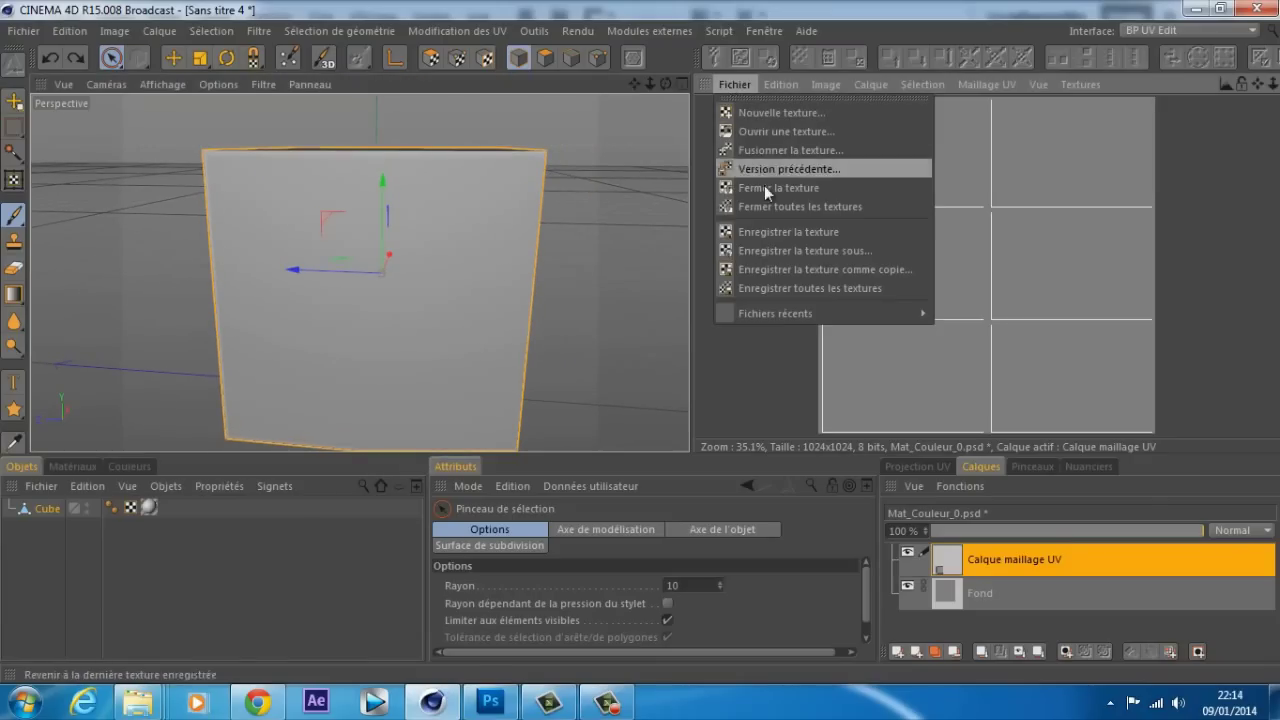
left_click(801, 232)
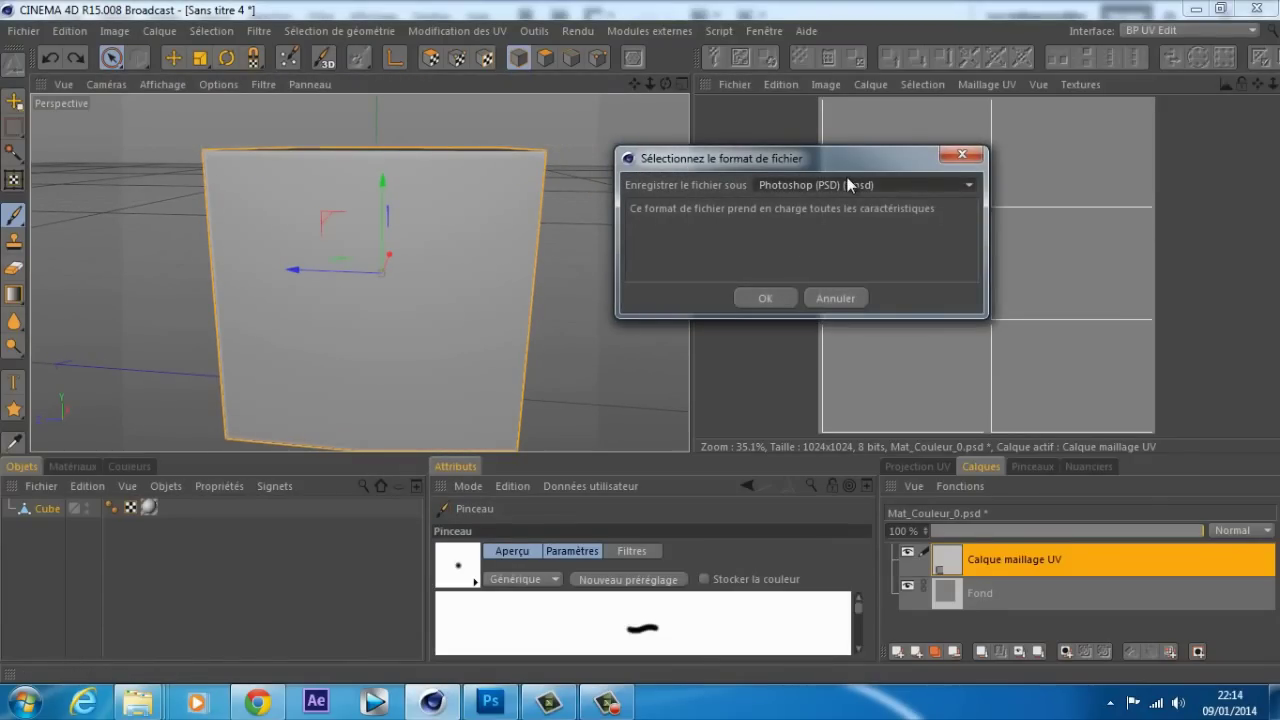
left_click(846, 182)
left_click(794, 258)
left_click(760, 298)
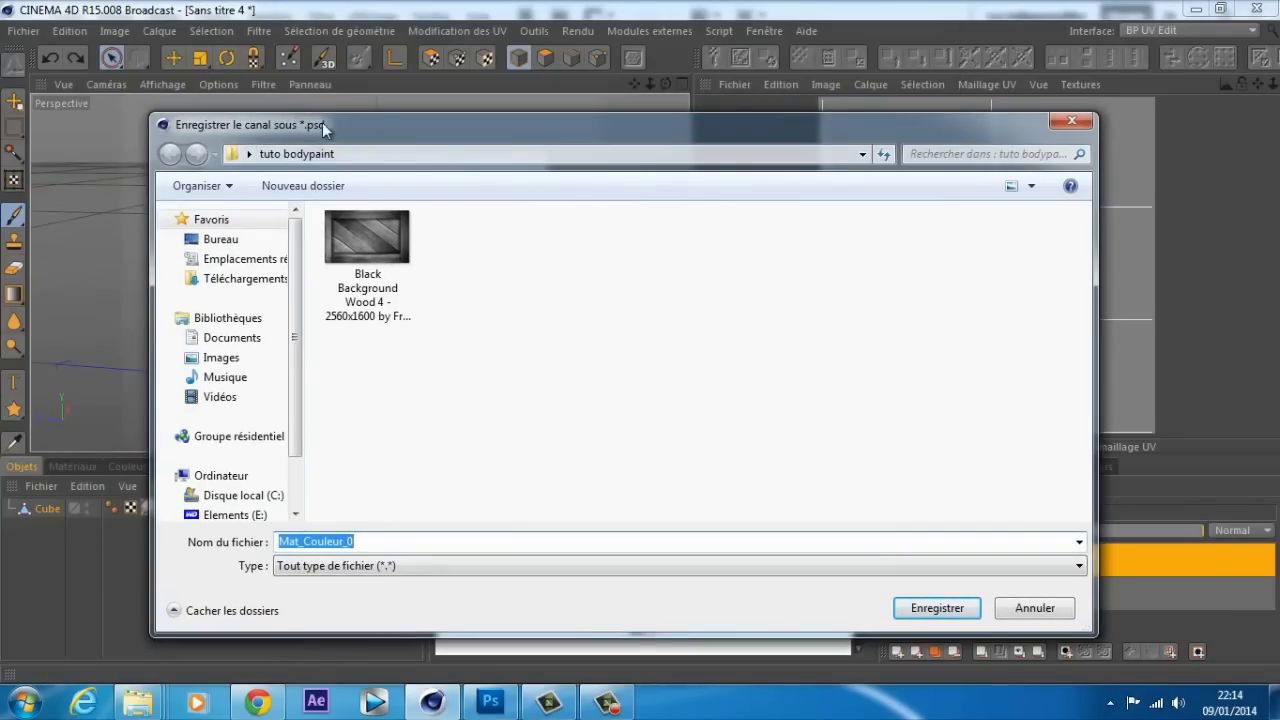
left_click_drag(322, 124, 323, 107)
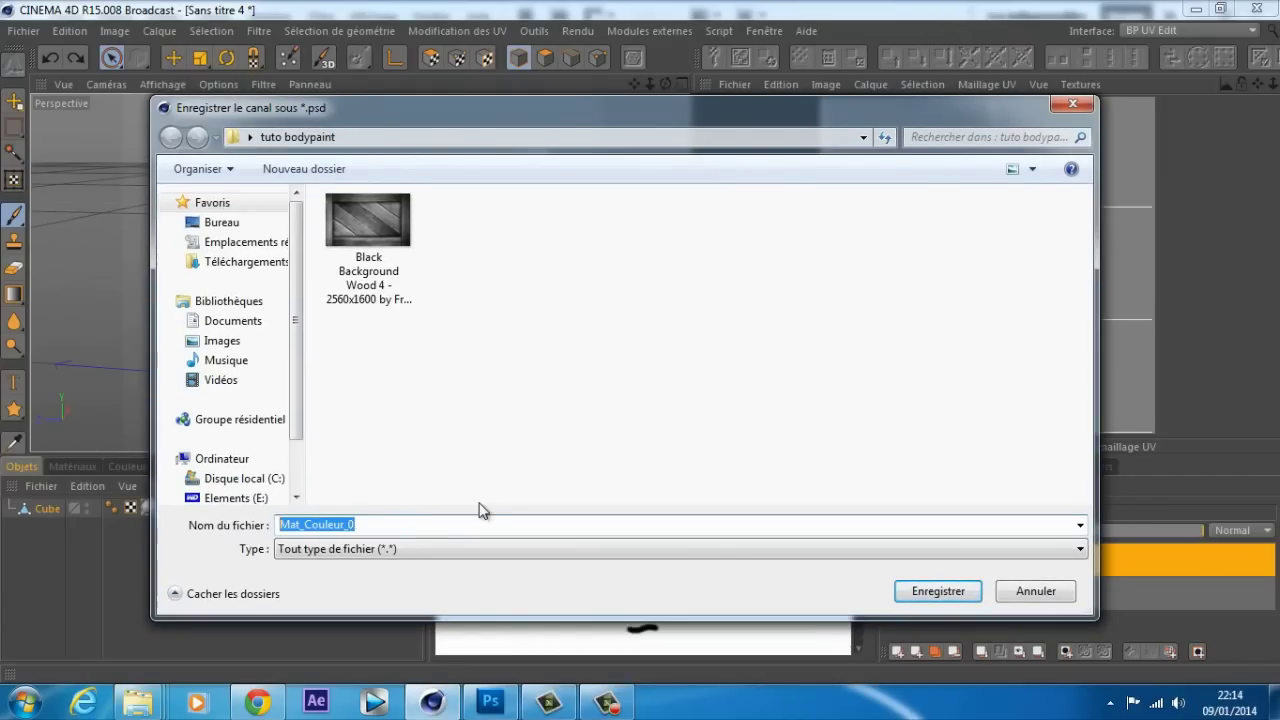
type("texture")
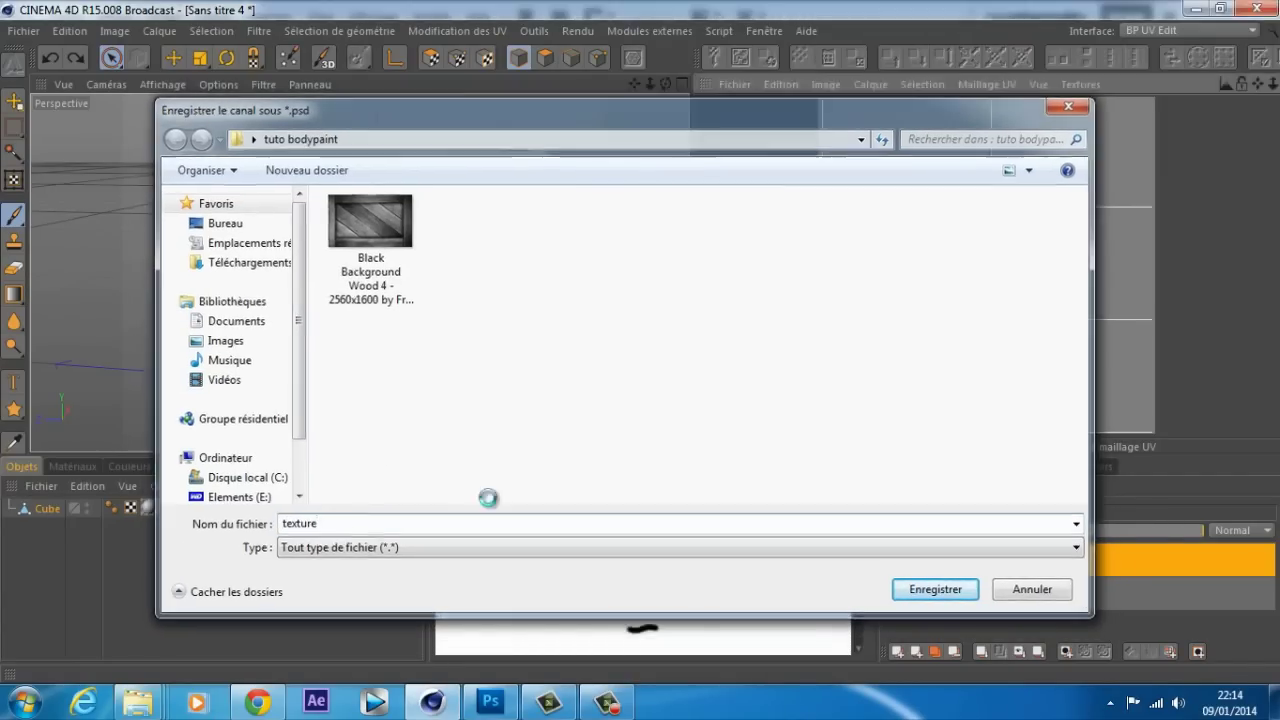
key("Return")
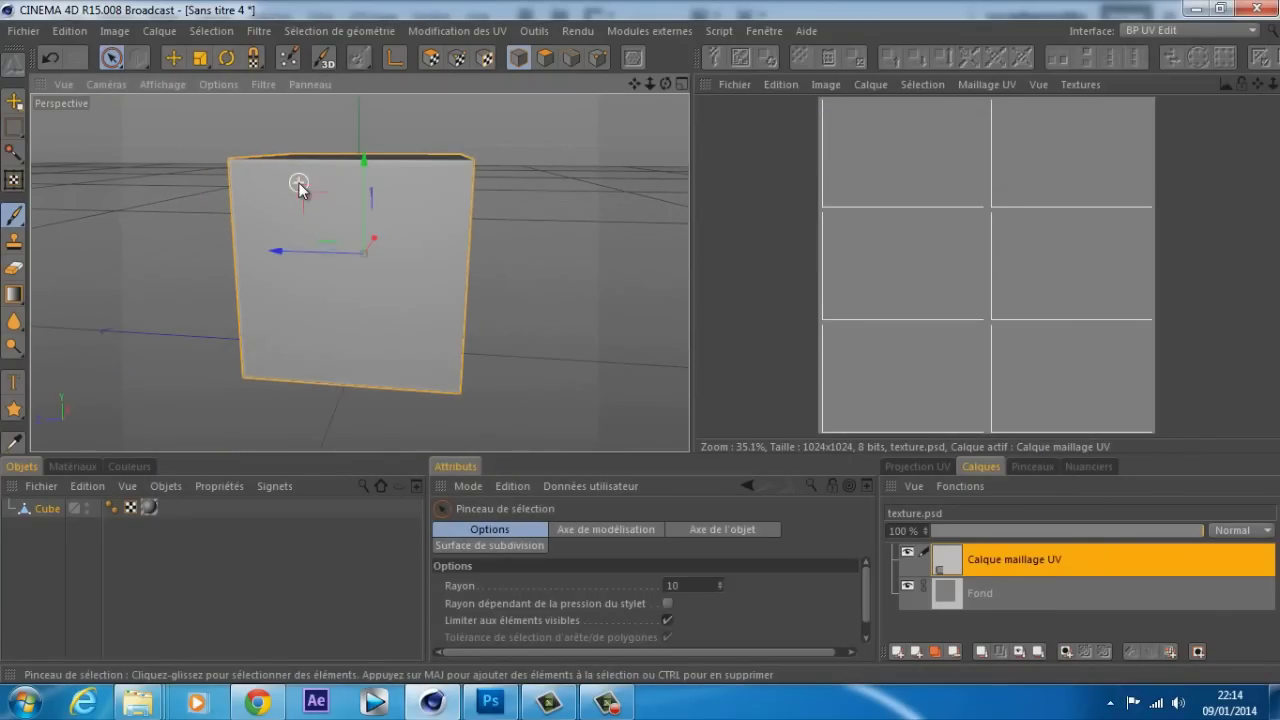
Switch to Photoshop and open texture.psd
left_click(490, 702)
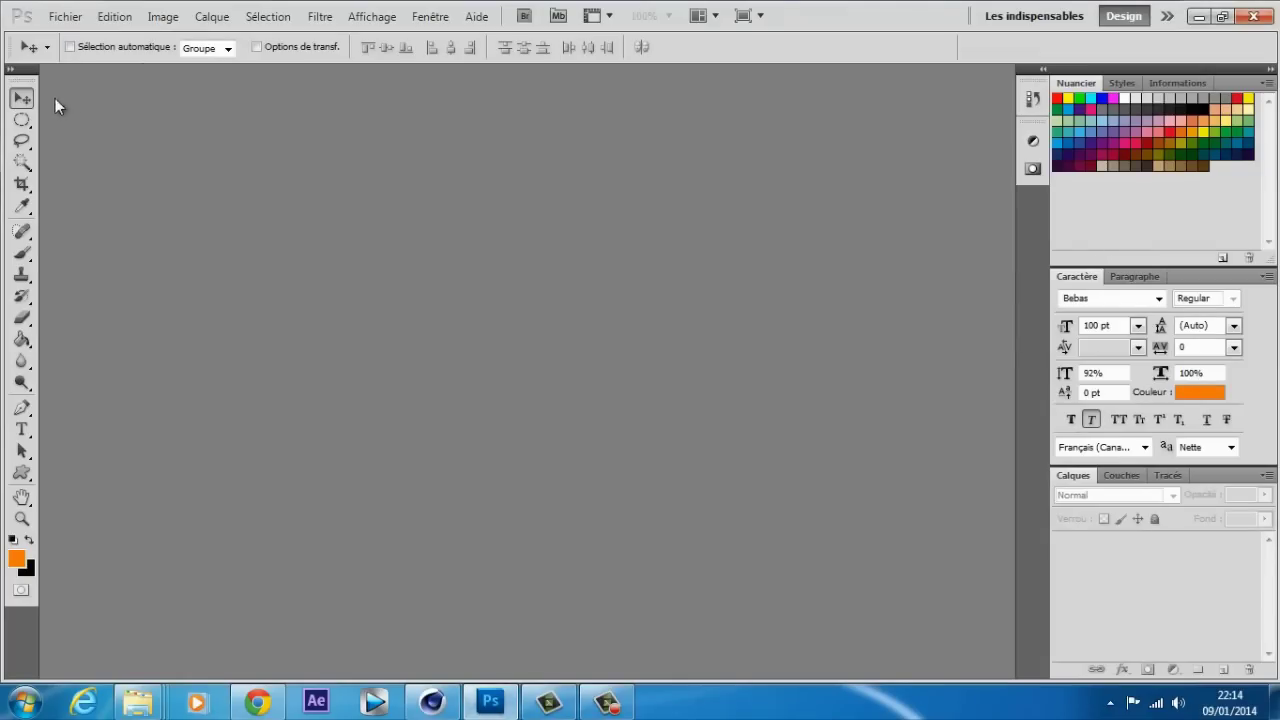
left_click(62, 17)
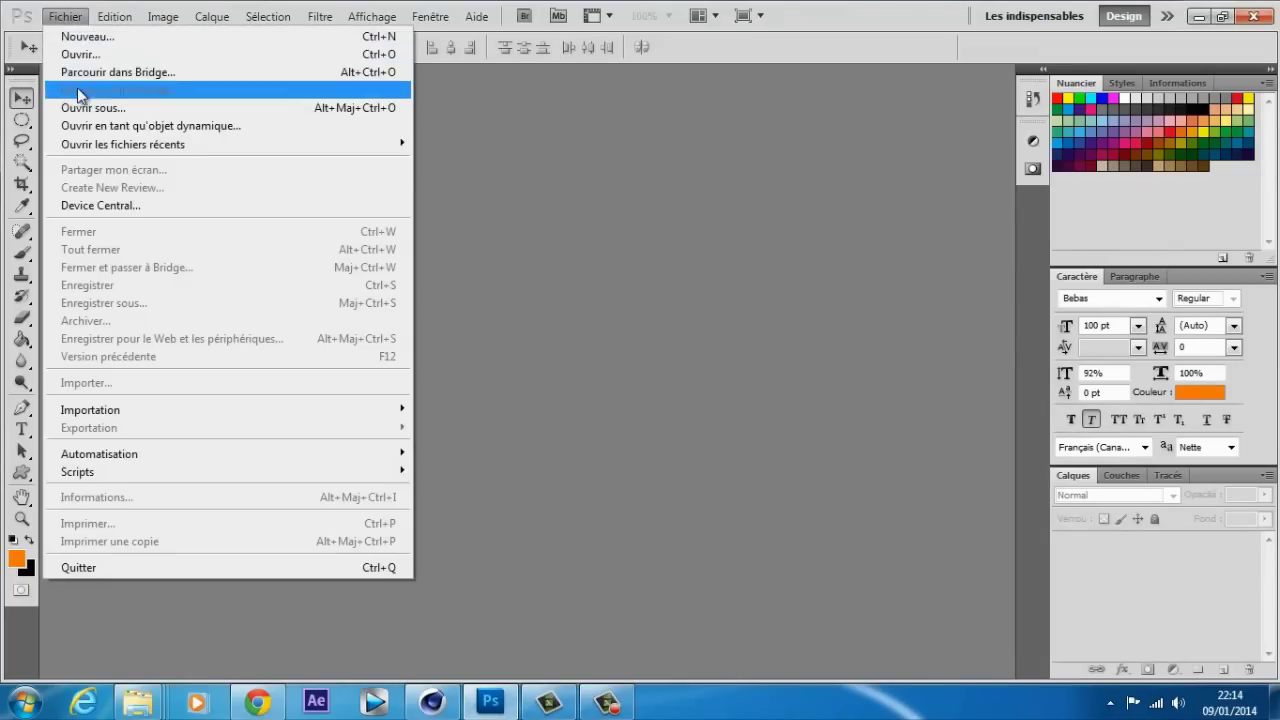
left_click(80, 48)
double_click(450, 222)
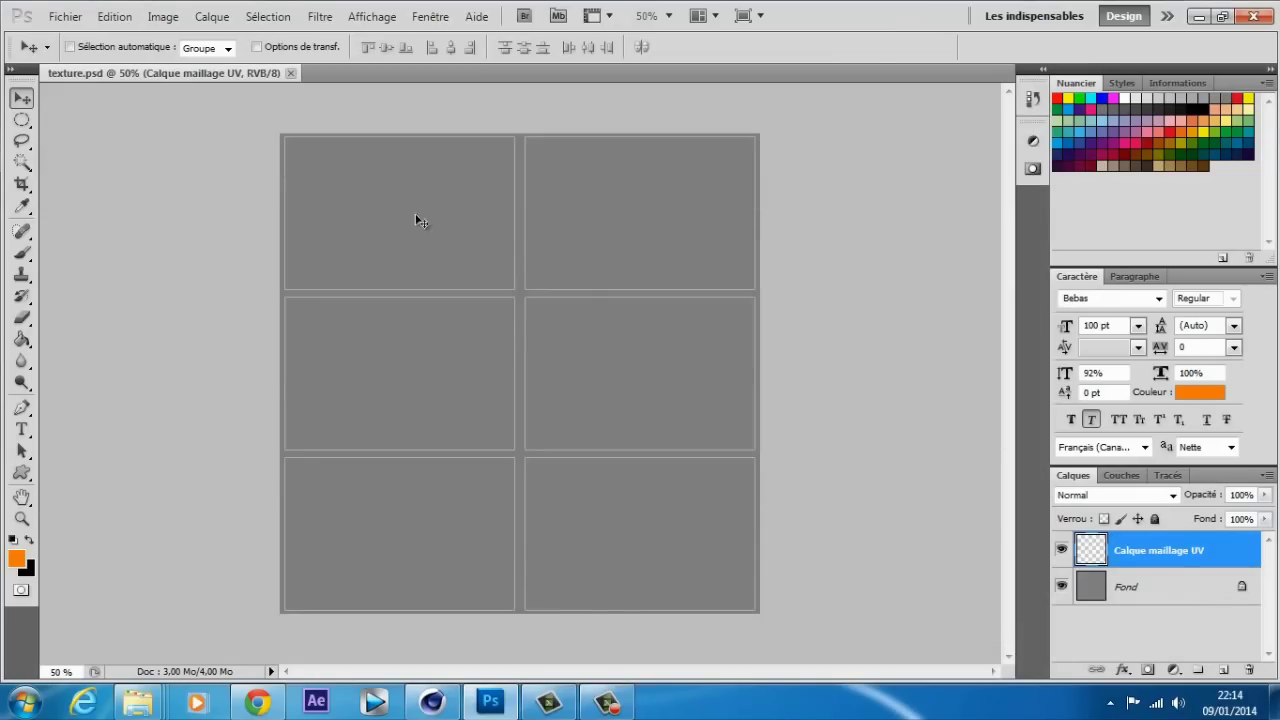
Compare texture.psd with the UV layout in Cinema 4D, and inspect the Fond layer in Photoshop by hiding and showing it
left_click(505, 710)
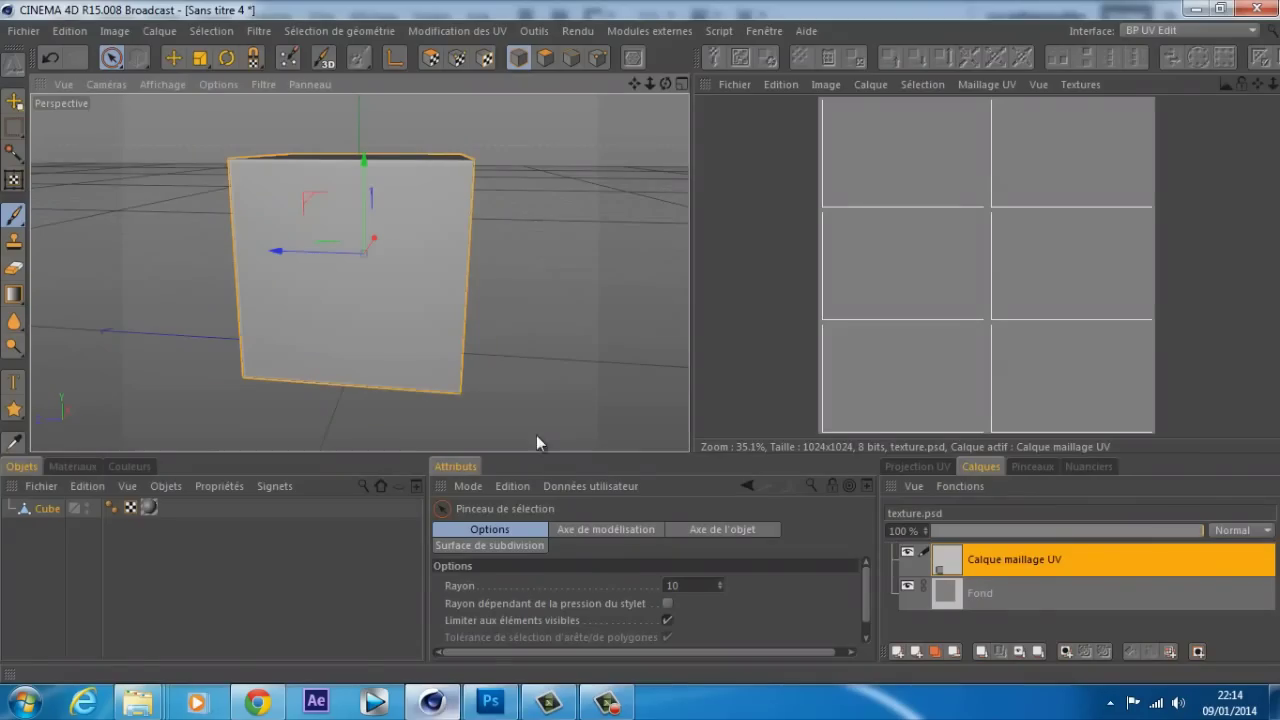
left_click(515, 708)
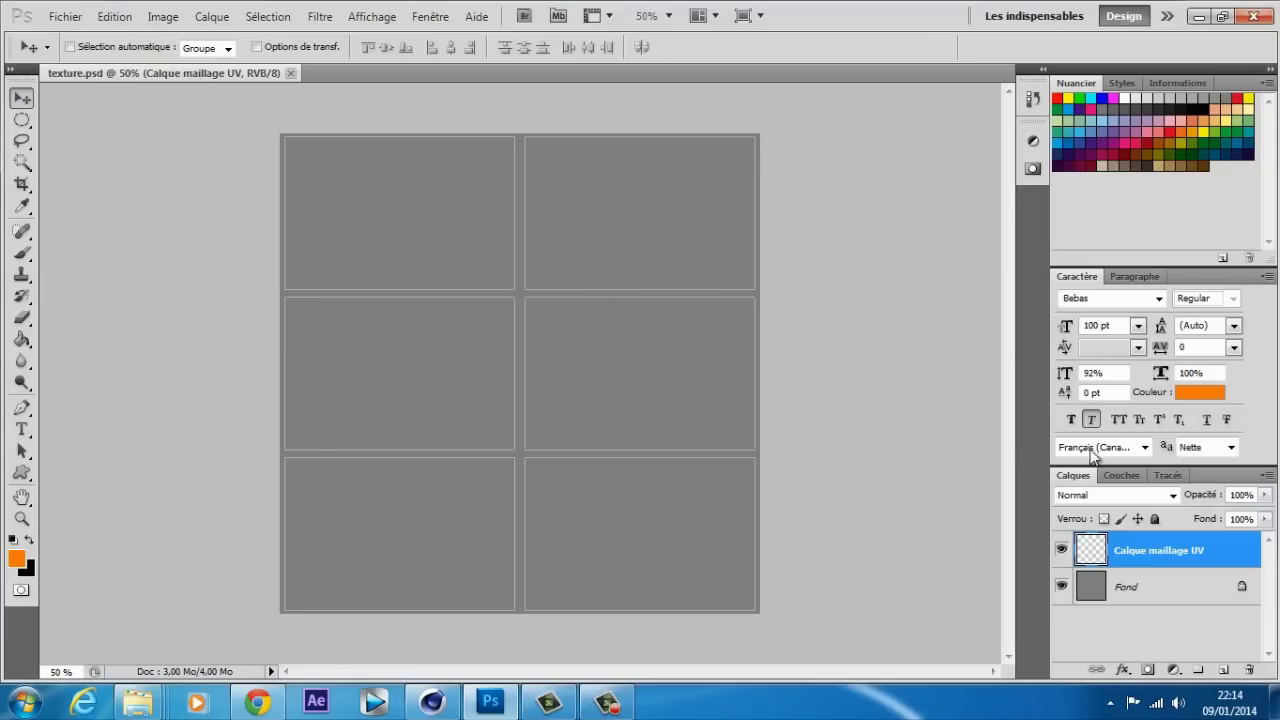
left_click(1147, 598)
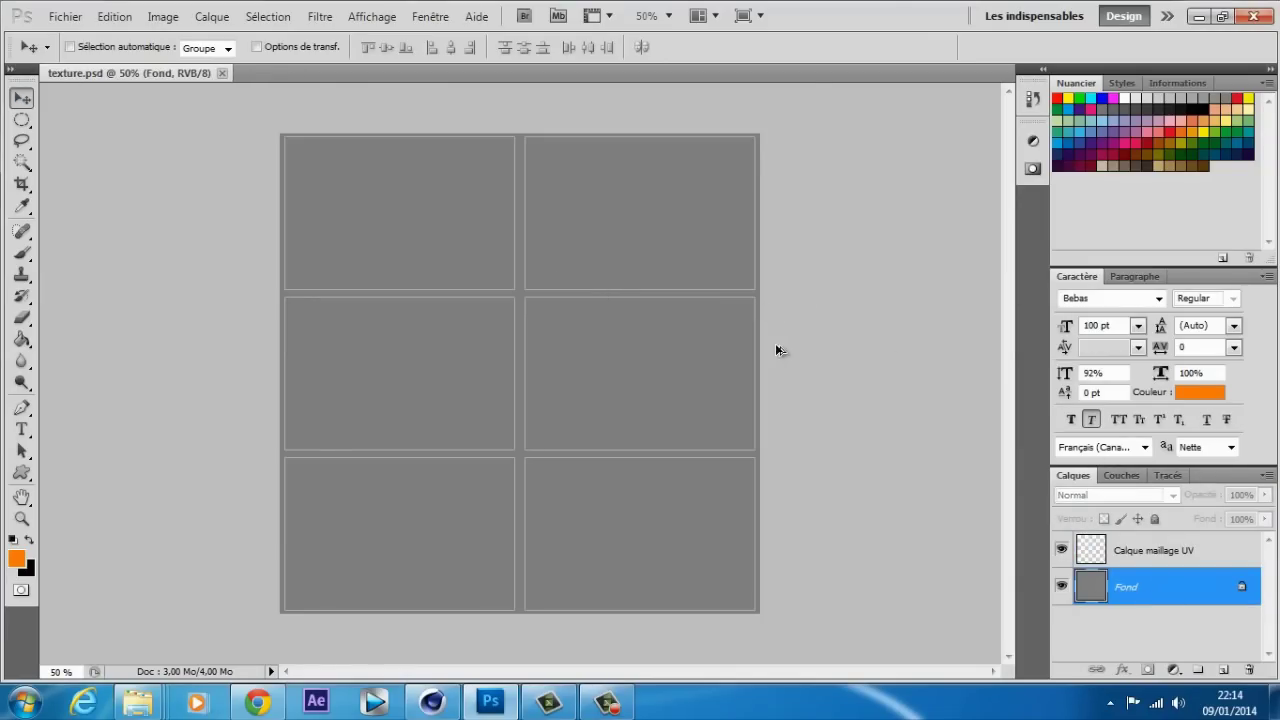
scroll(806, 350, "up", 3, "alt")
scroll(774, 349, "down", 2, "alt")
left_click(1061, 588)
left_click(1061, 588)
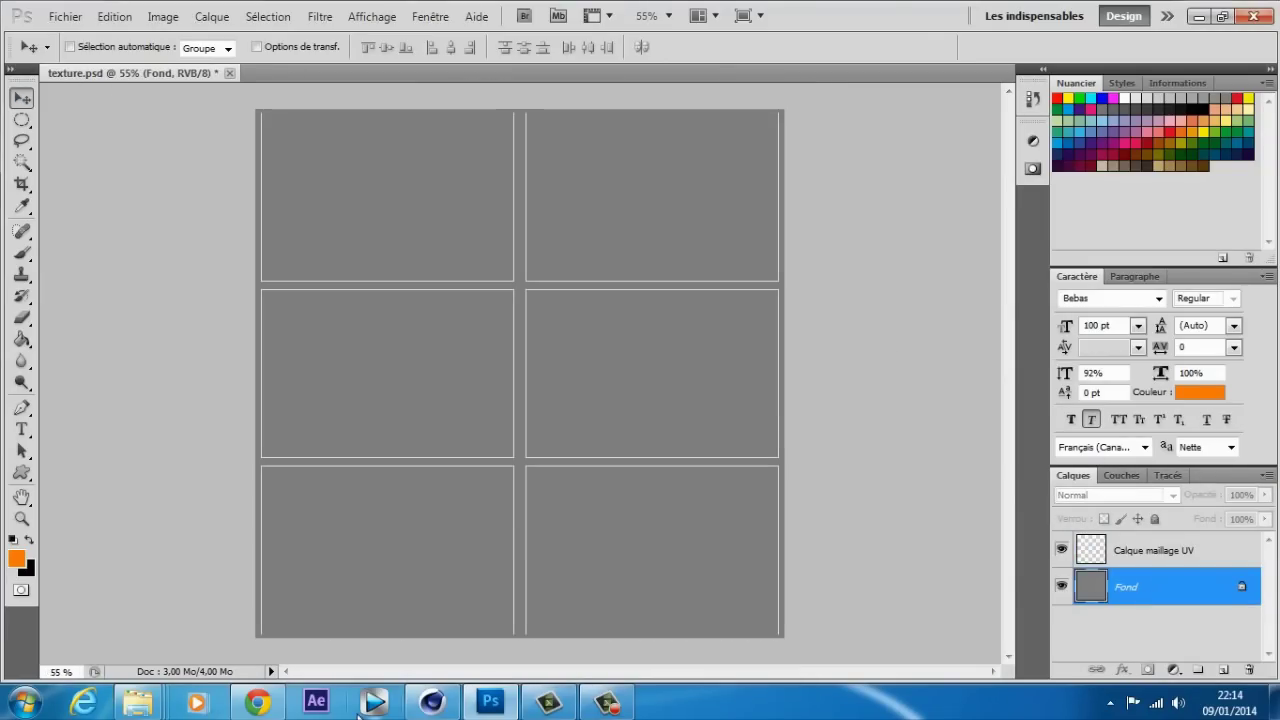
Check the Cinema 4D texture view again, and inspect the Calque maillage UV layer in Photoshop by toggling its visibility
left_click(490, 705)
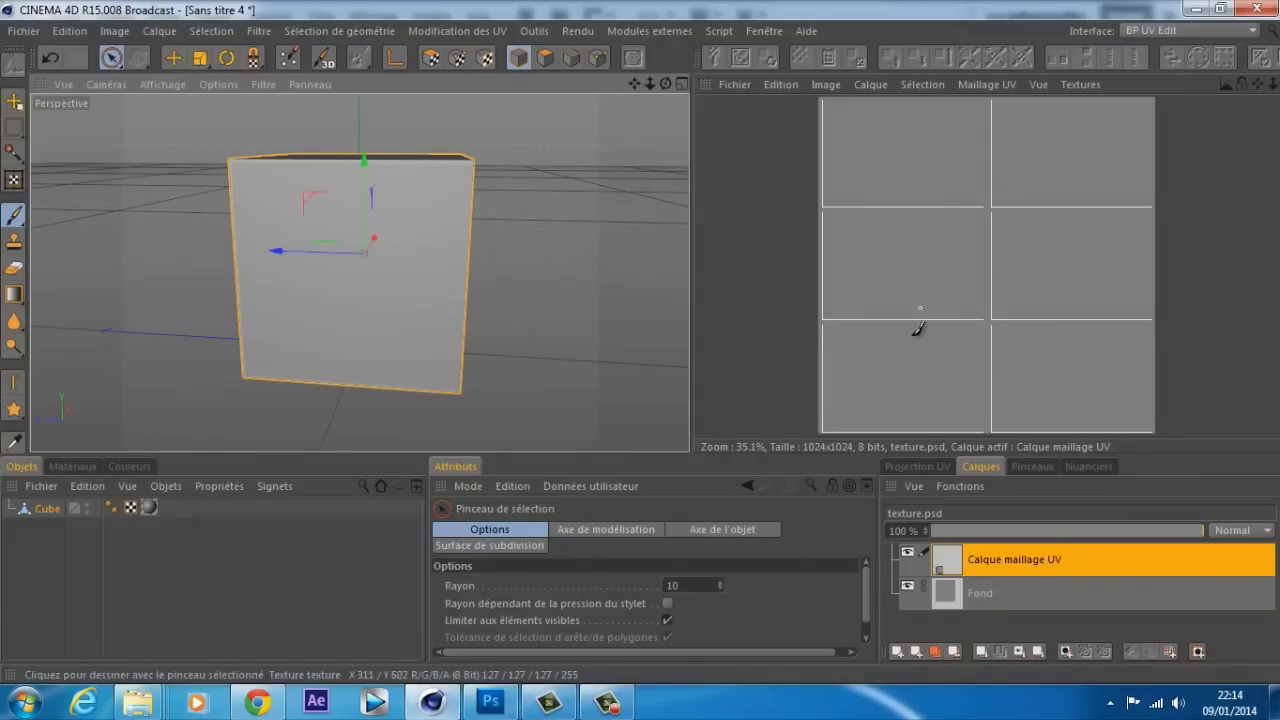
left_click(491, 705)
left_click(1147, 556)
left_click(1061, 550)
left_click(1061, 550)
left_click(1061, 550)
left_click(1061, 550)
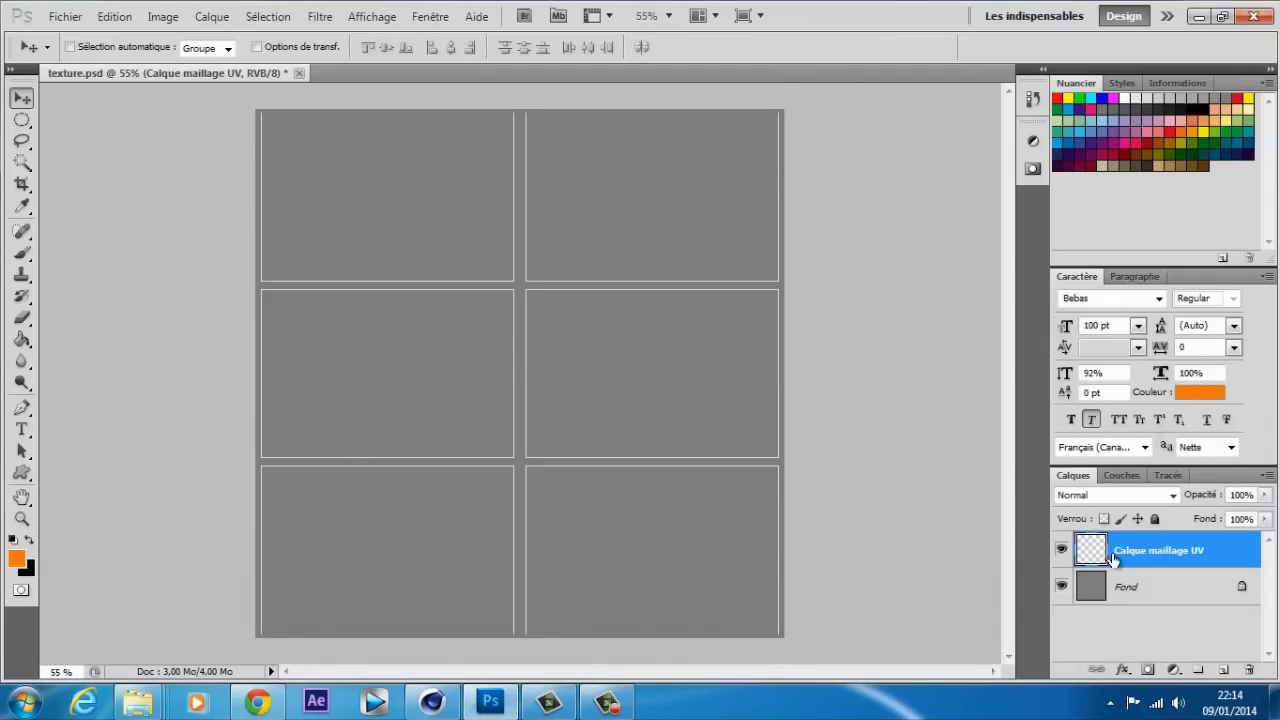
scroll(768, 332, "down", 1, "alt")
scroll(768, 332, "up", 1, "alt")
left_click(62, 17)
left_click(95, 54)
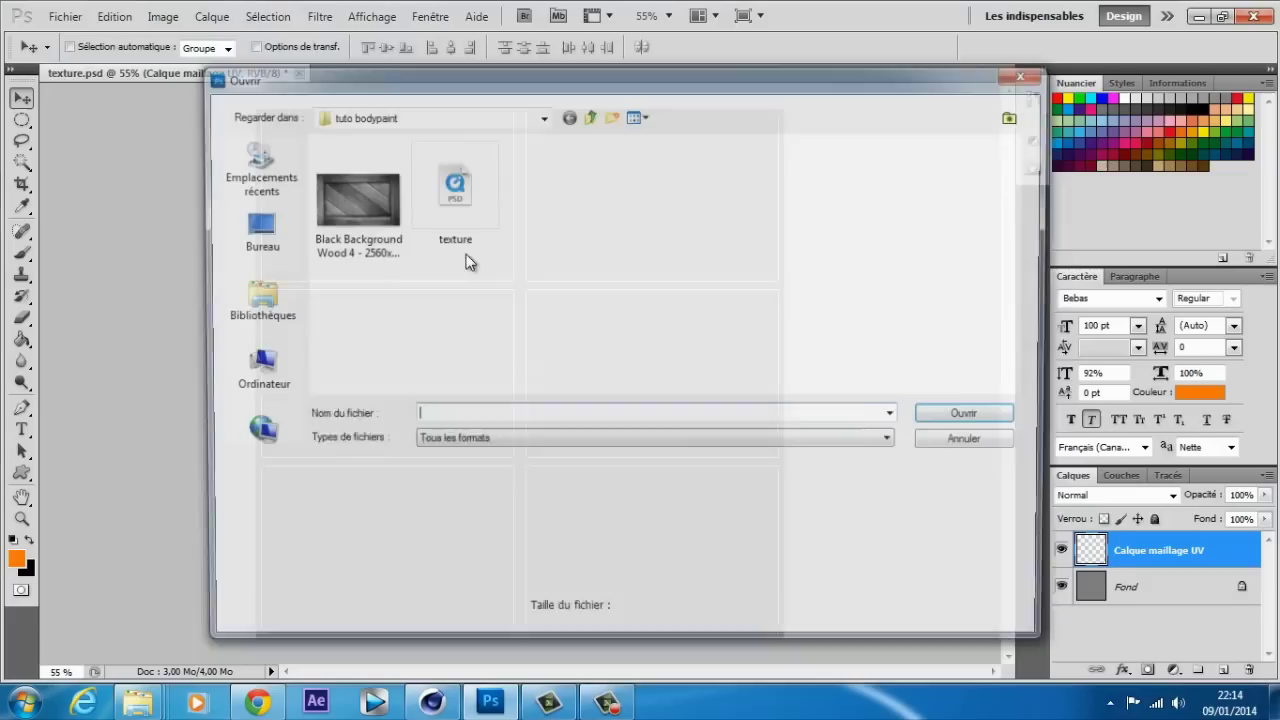
double_click(337, 196)
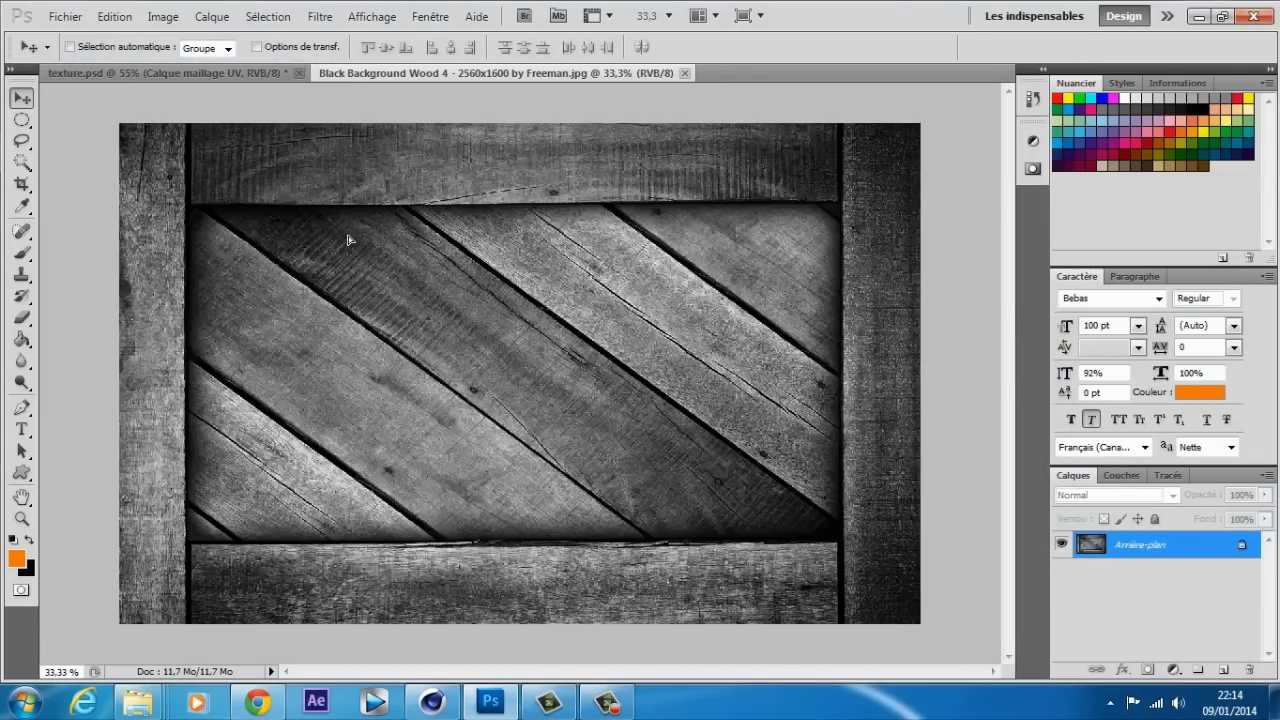
left_click(349, 240)
left_click(598, 277)
right_click(1198, 558)
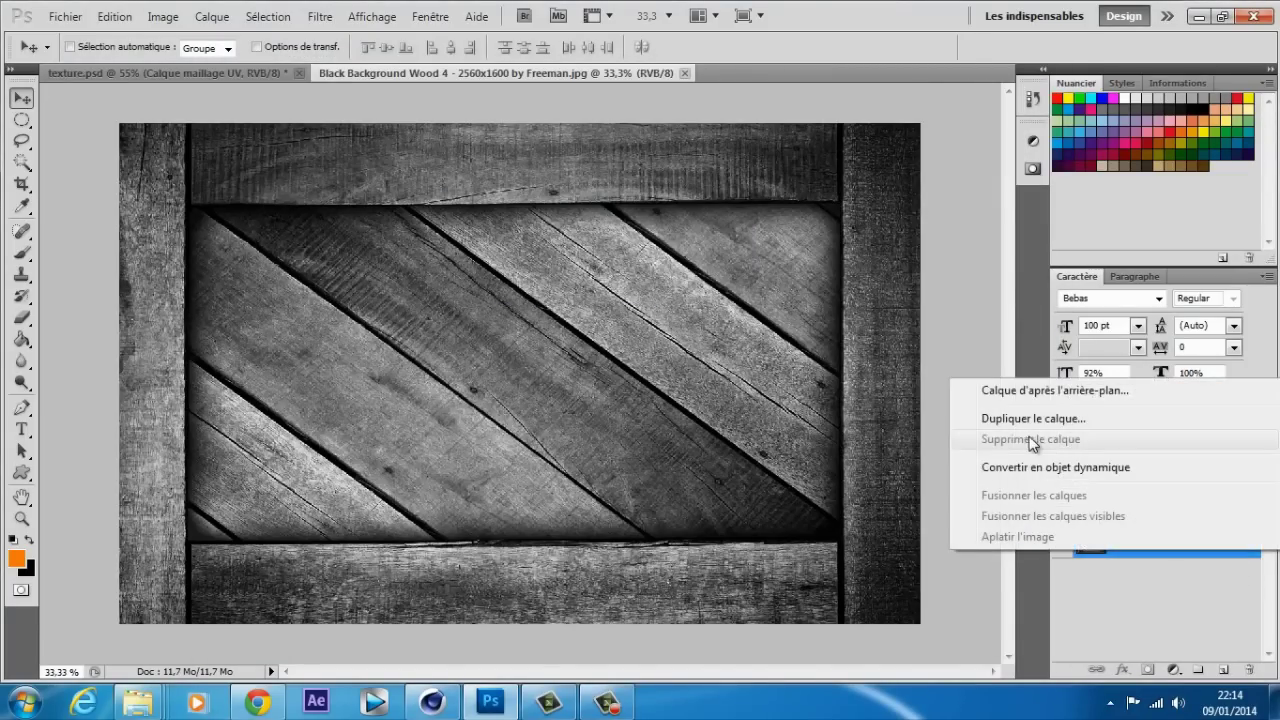
left_click(1139, 565)
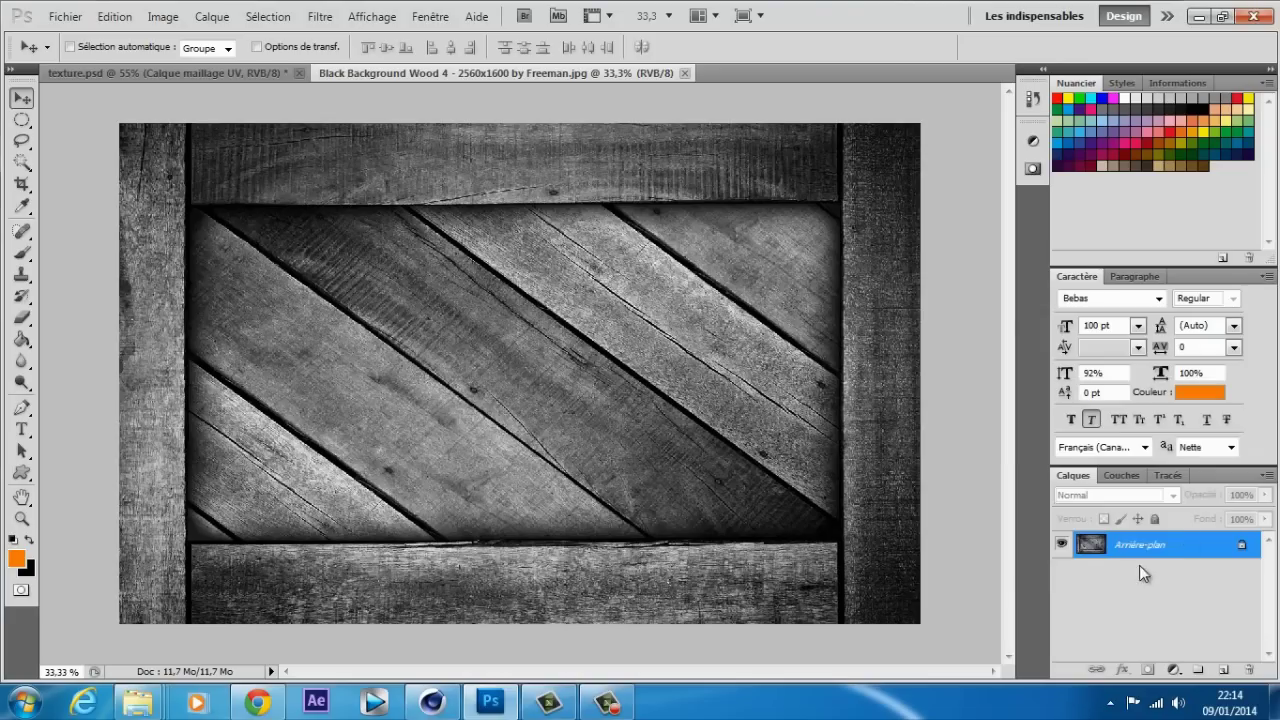
double_click(1191, 538)
left_click(832, 223)
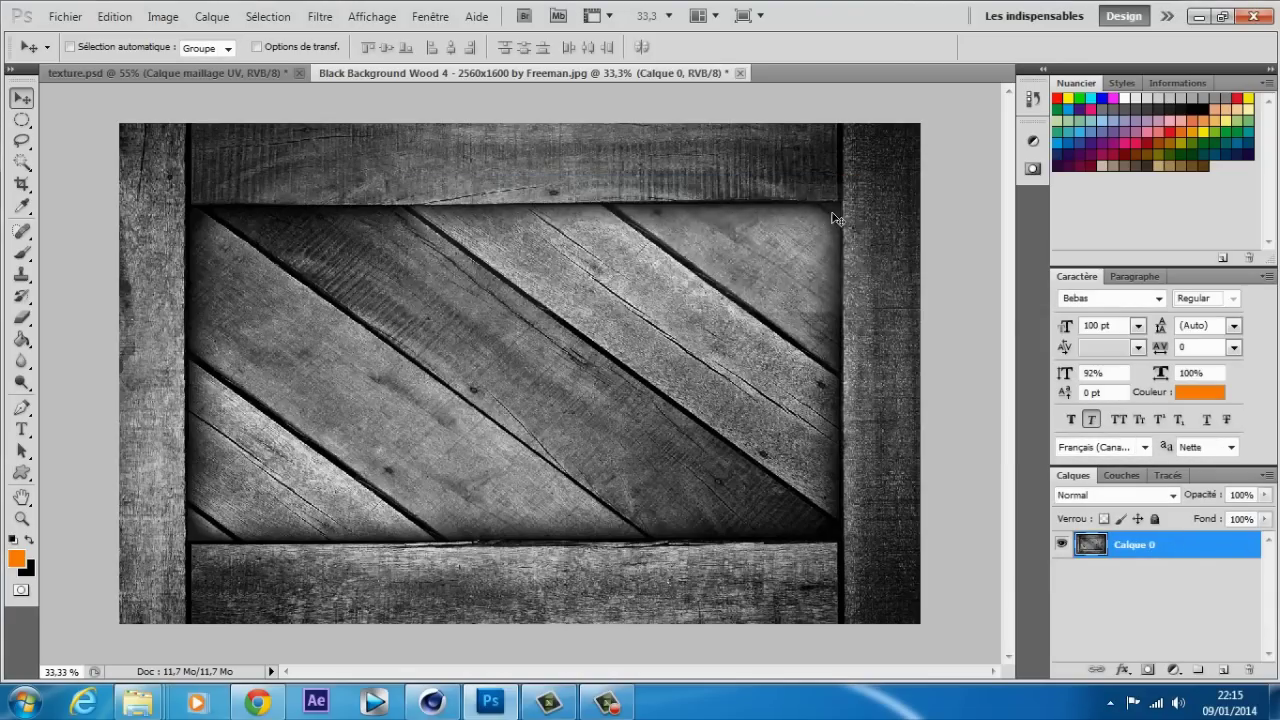
left_click(740, 73)
left_click(648, 320)
Import the Black Background Wood 4 image into texture.psd, place it at its default size, and rasterize its layer
left_click(65, 16)
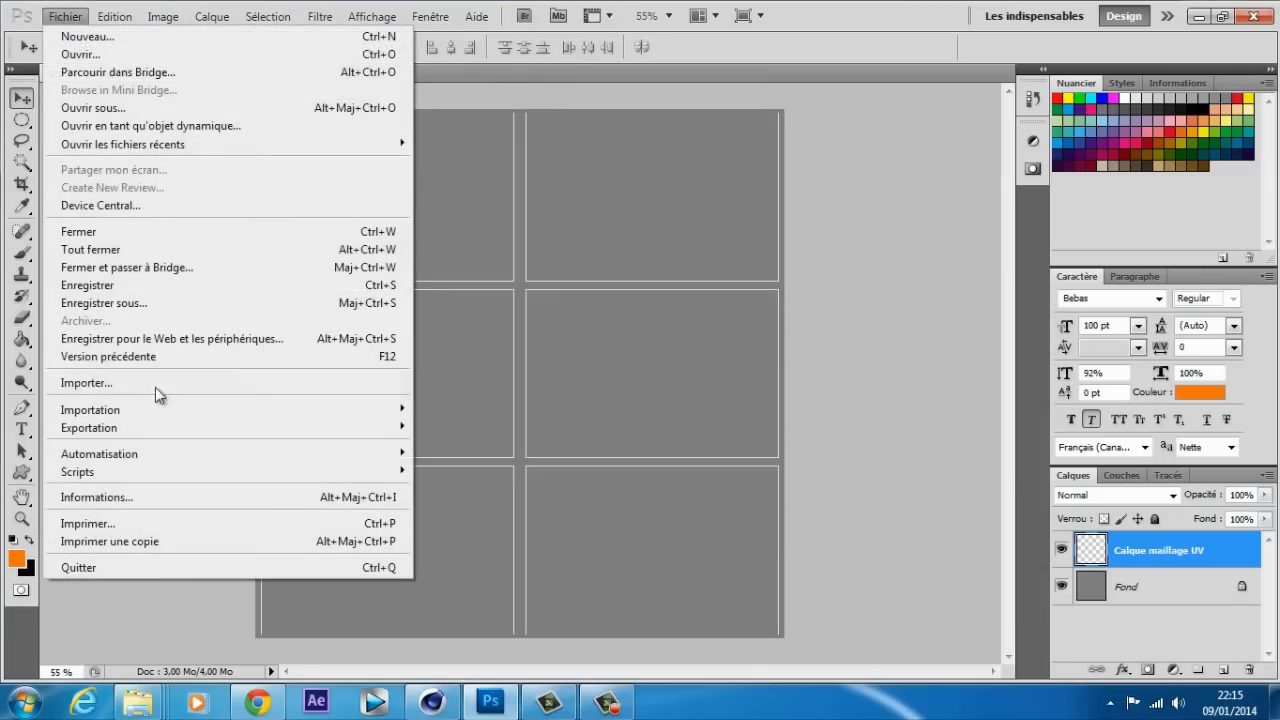
left_click(151, 381)
double_click(349, 214)
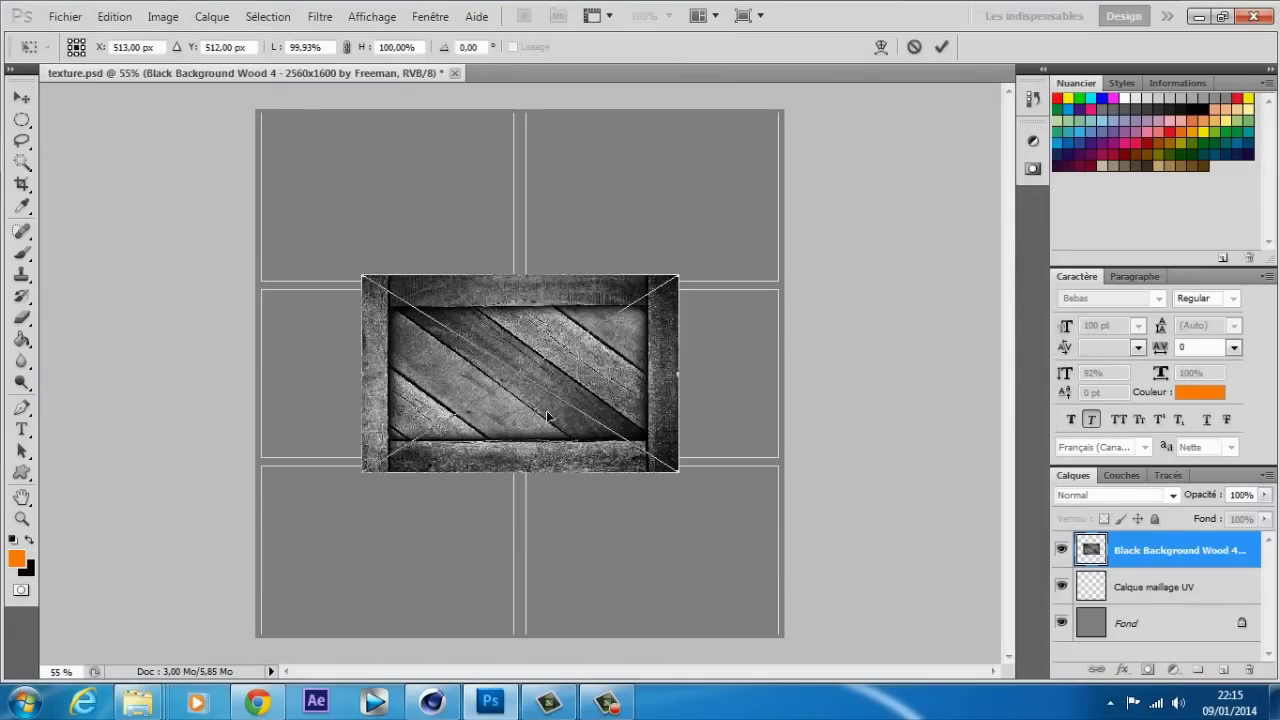
key("Return")
right_click(1155, 551)
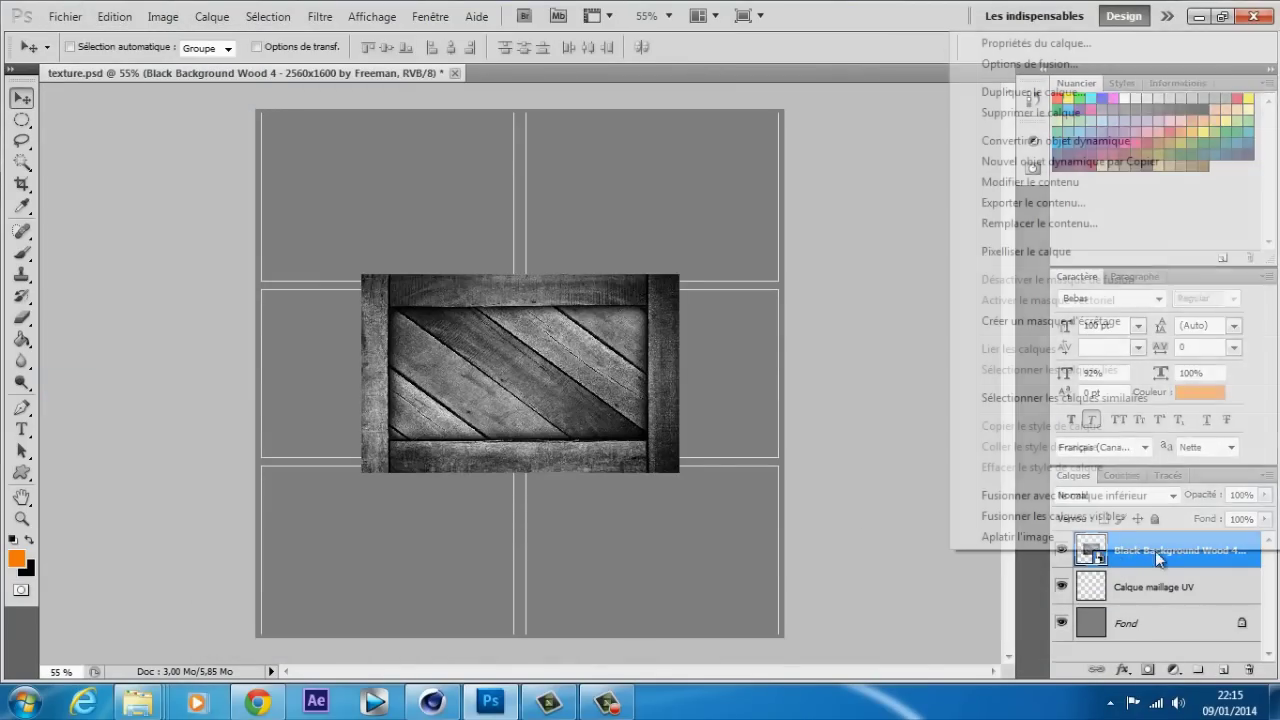
left_click(995, 252)
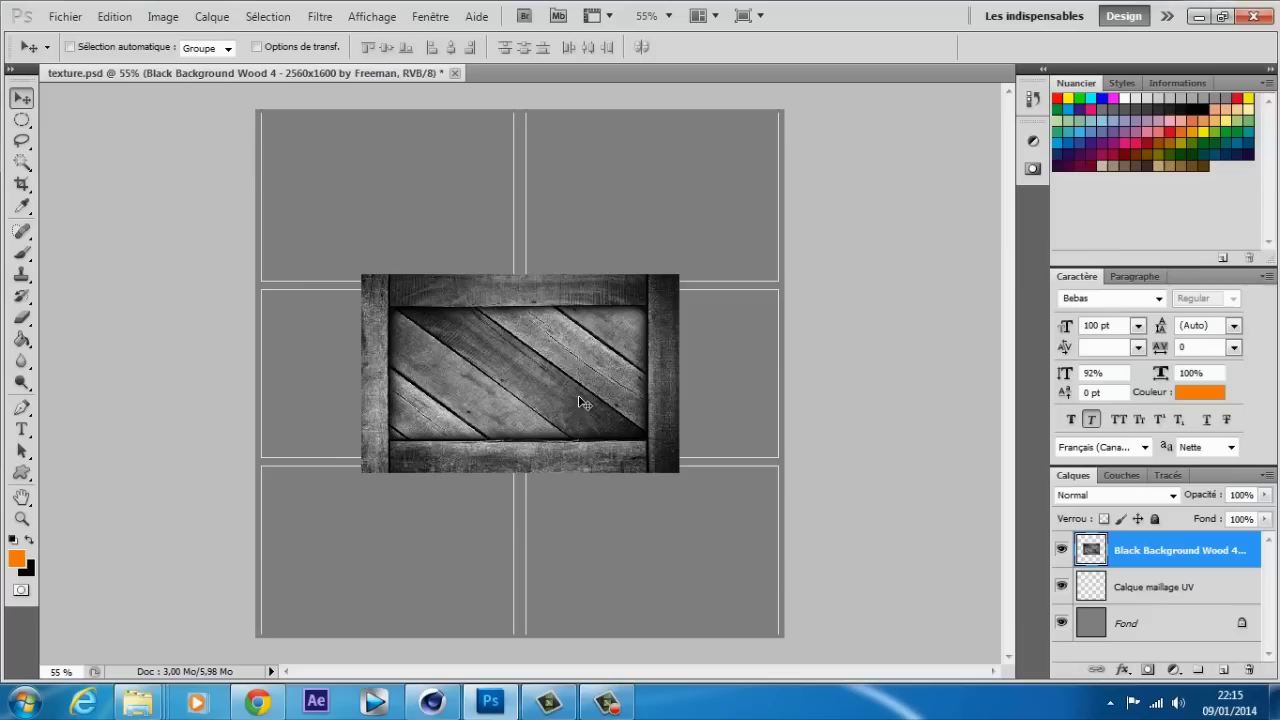
Scale the wood image proportionally to about 81.88% and position it over the upper-left UV face
scroll(510, 403, "up", 4, "alt")
scroll(510, 405, "down", 4, "alt")
scroll(510, 405, "up", 1, "alt")
left_click_drag(517, 402, 465, 366)
scroll(481, 292, "down", 1, "alt")
key("ctrl+t")
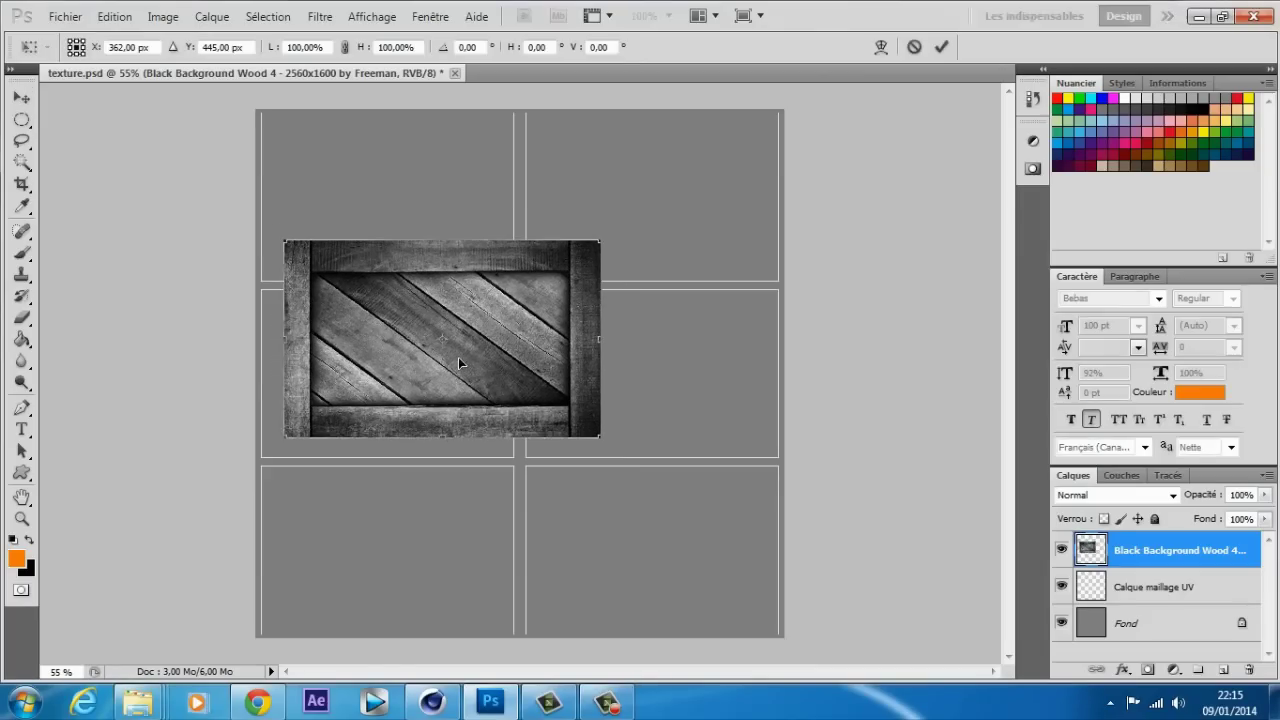
left_click_drag(598, 245, 516, 258)
left_click_drag(470, 338, 453, 184)
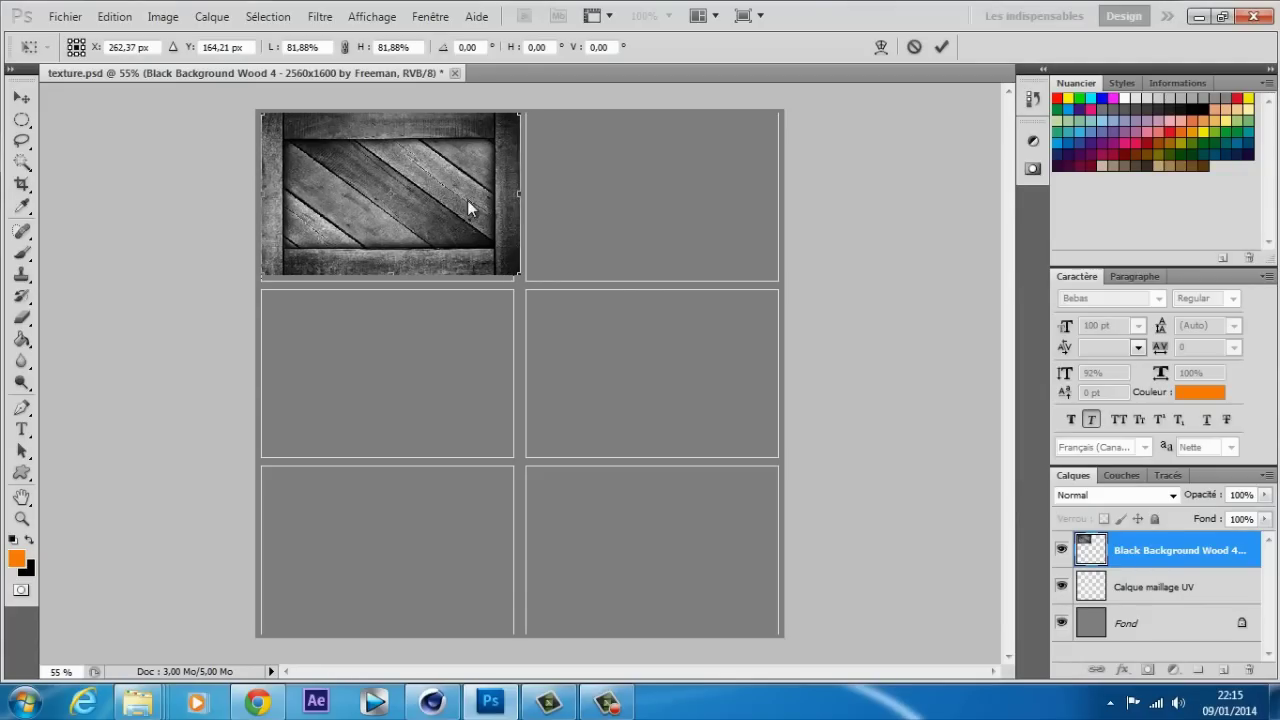
Stretch the wood image to about 81.60% width and 87.48% height so it covers the upper-left UV face, and apply the transformation
scroll(456, 228, "up", 1, "alt")
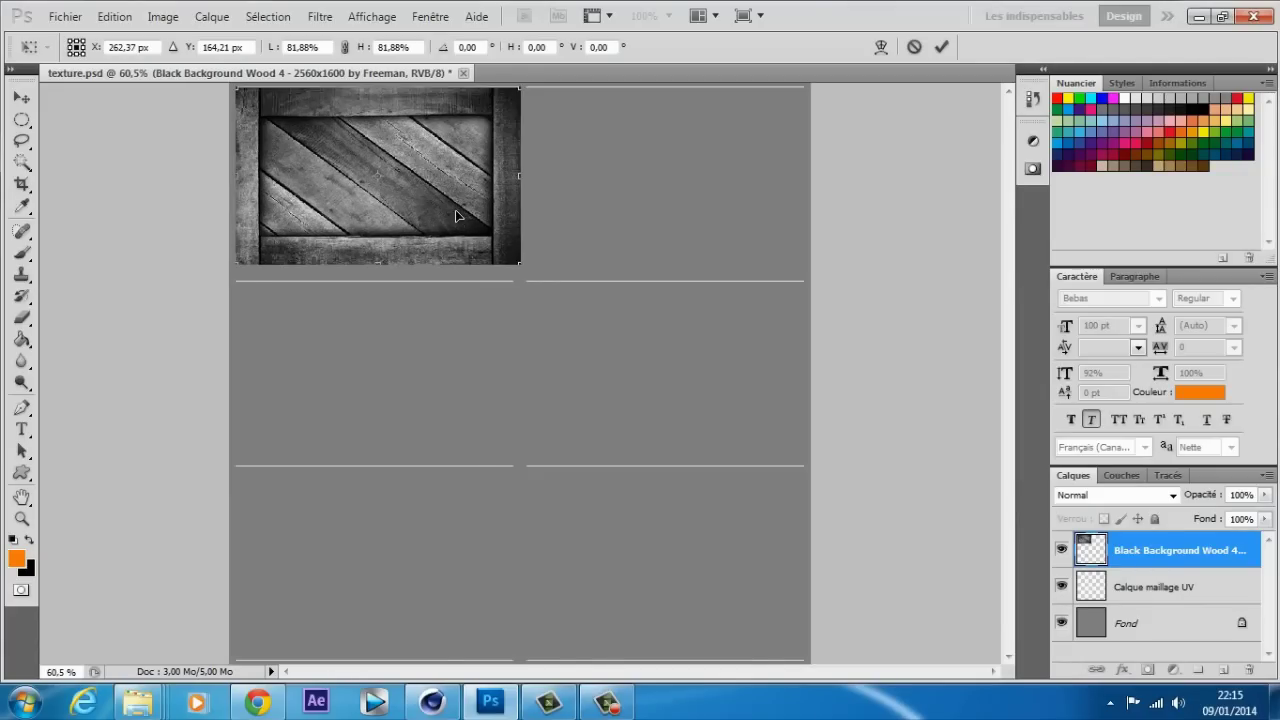
scroll(455, 223, "down", 1, "alt")
left_click_drag(451, 223, 455, 232)
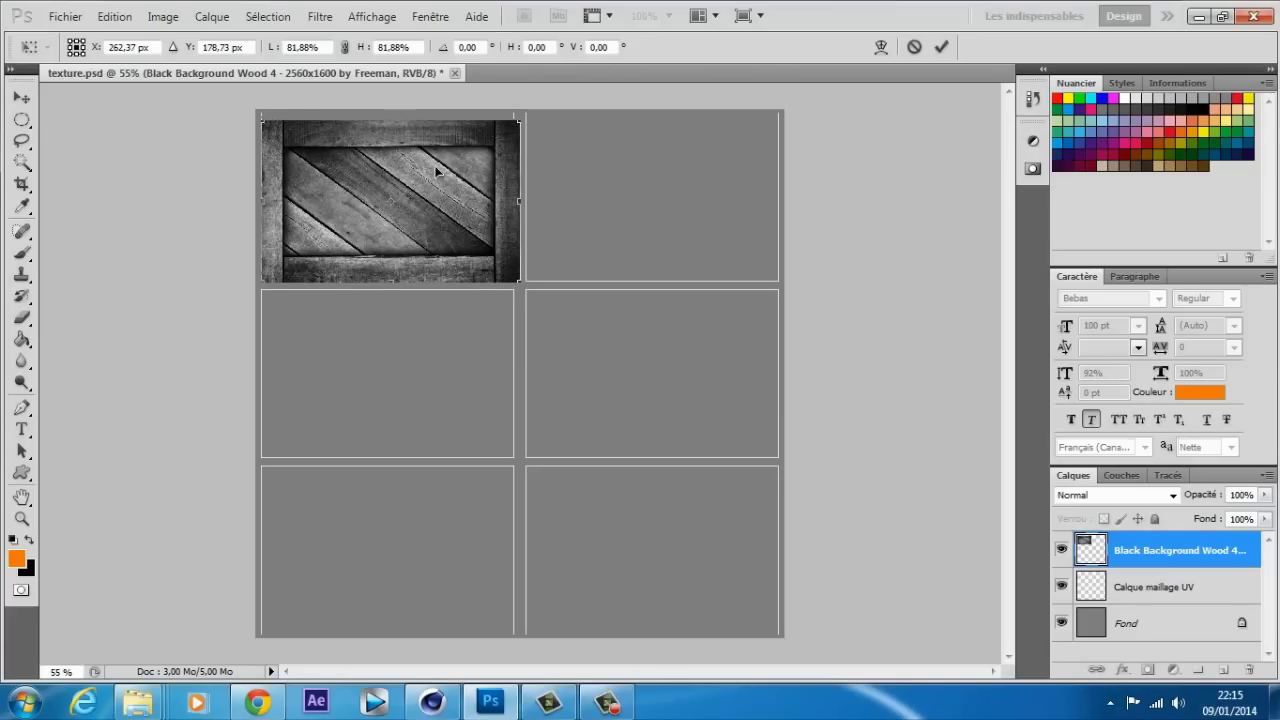
left_click_drag(519, 121, 529, 116)
left_click_drag(528, 199, 518, 199)
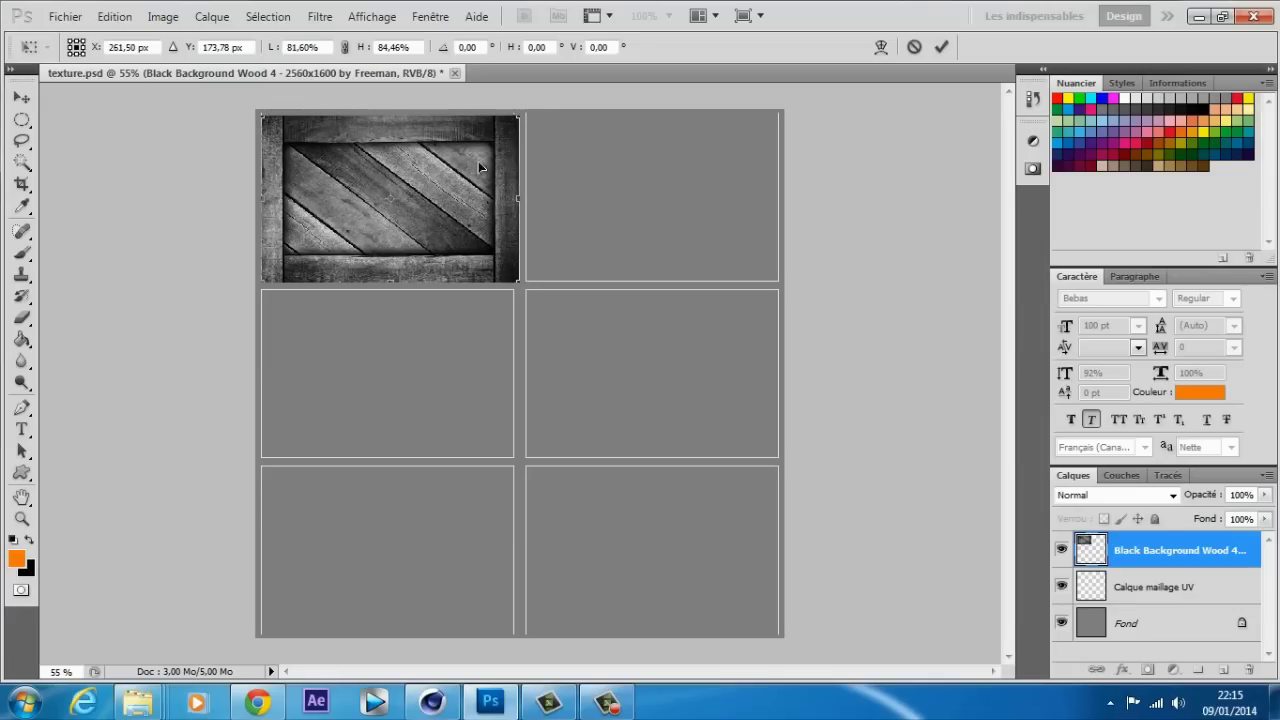
left_click_drag(401, 116, 401, 112)
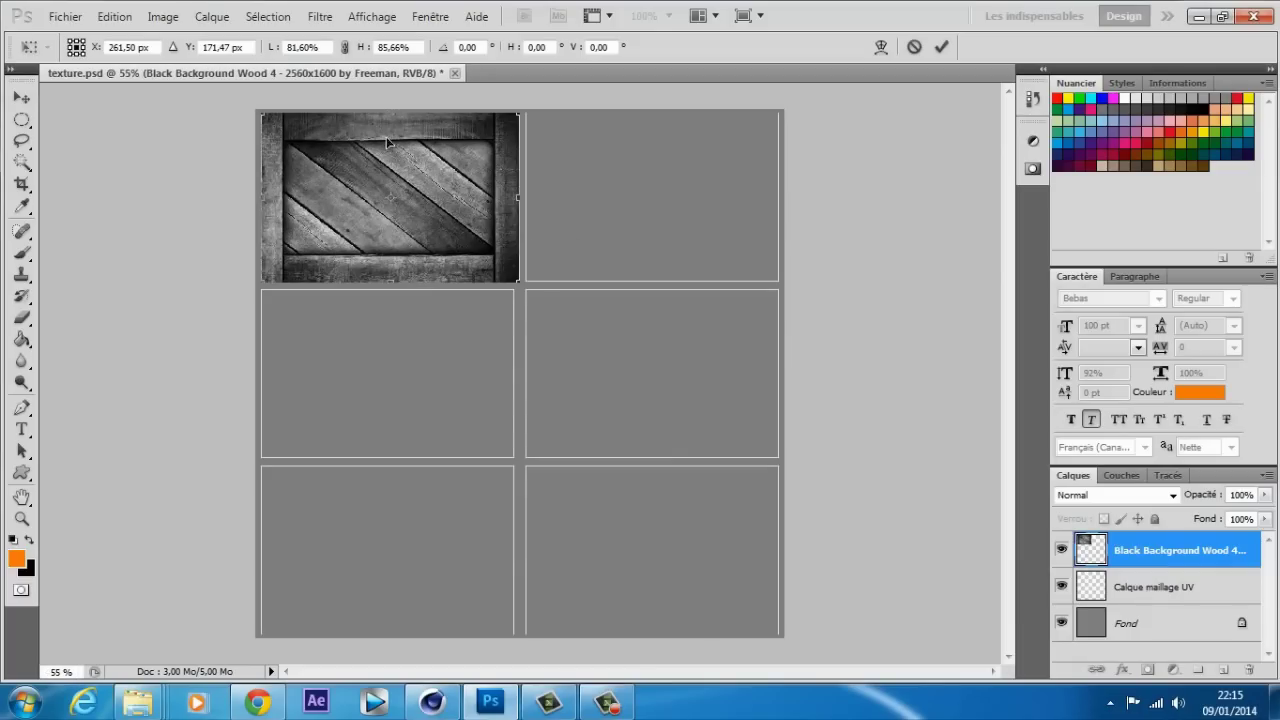
left_click_drag(387, 114, 388, 109)
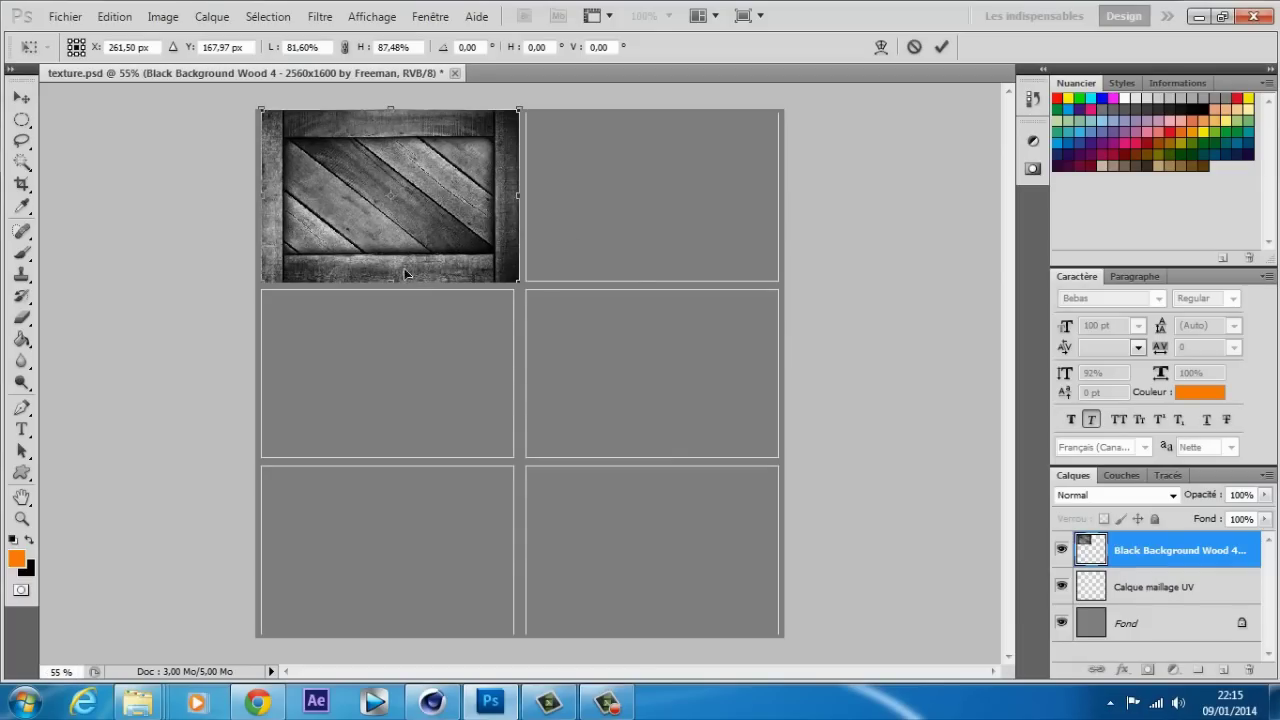
key("Return")
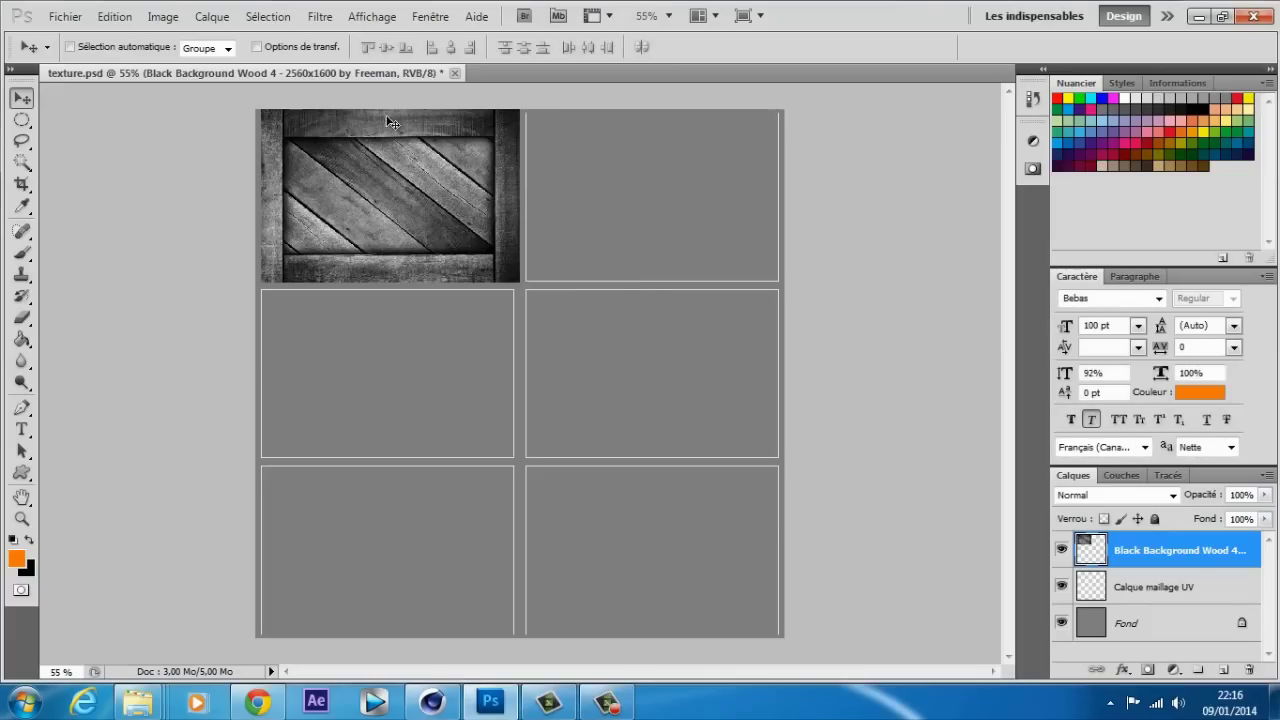
Lower the wood layer's opacity to 25%, nudge it left to align with the upper-left UV outline, and restore the opacity to 100%
left_click_drag(1210, 494, 1144, 495)
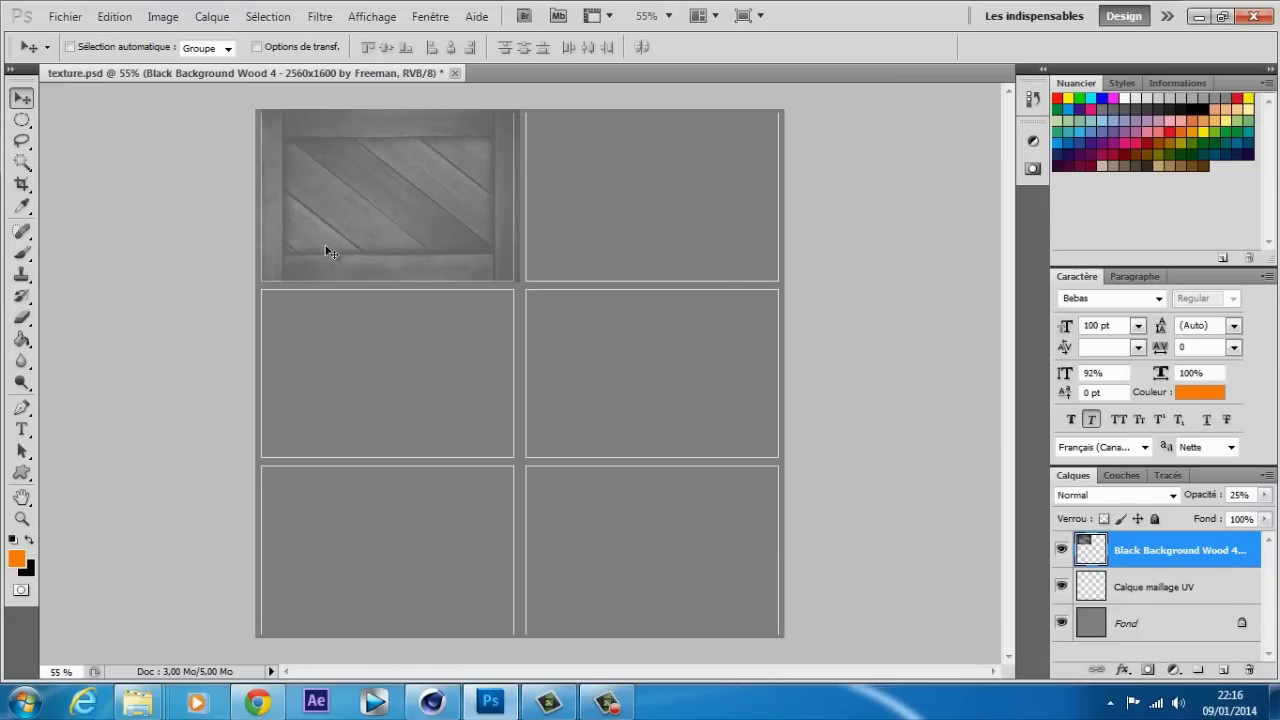
scroll(287, 247, "up", 3, "alt")
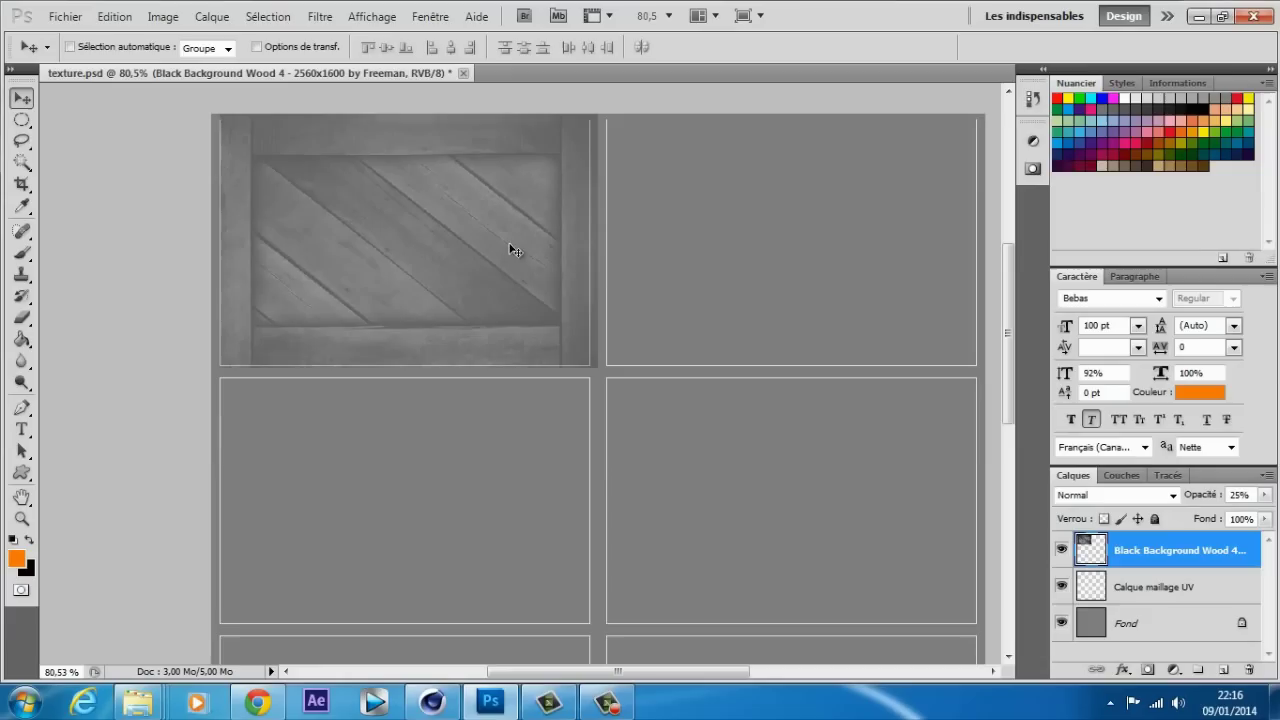
key("Left")
key("Left")
key("Left")
key("Left")
key("Left")
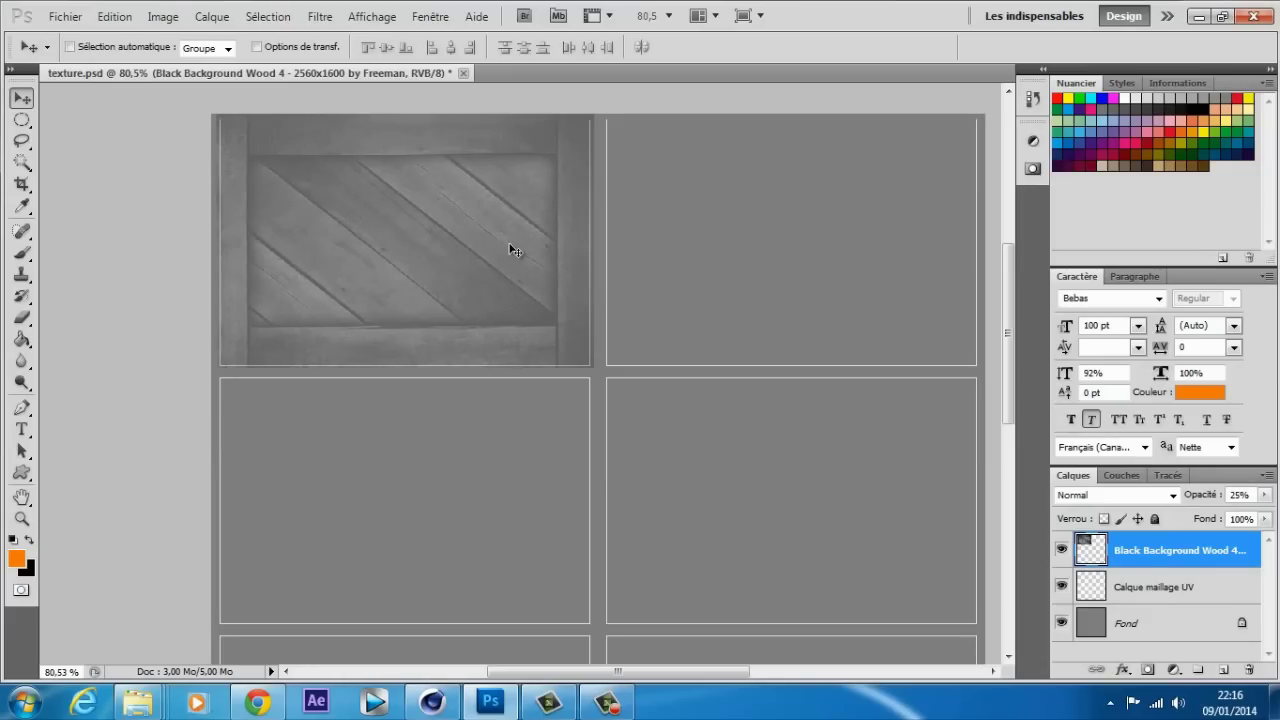
key("Left")
scroll(507, 255, "down", 2, "alt")
scroll(507, 255, "up", 1, "alt")
scroll(313, 238, "down", 1, "alt")
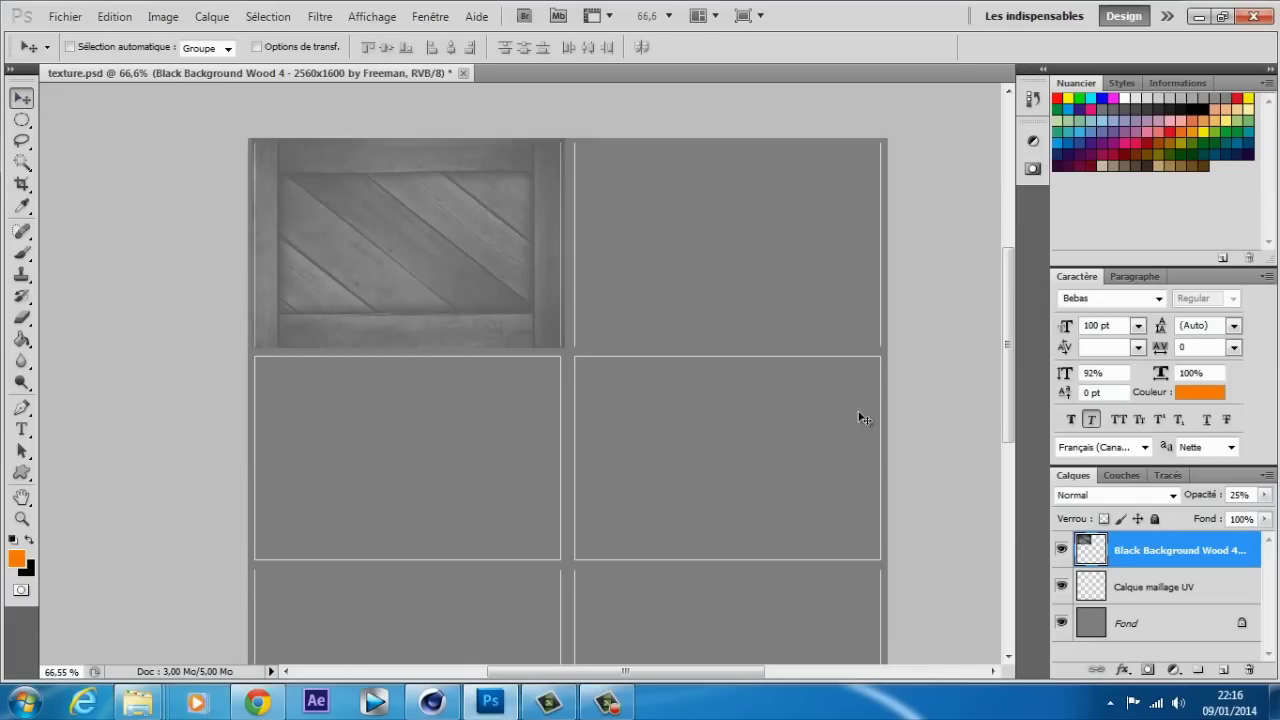
key("0")
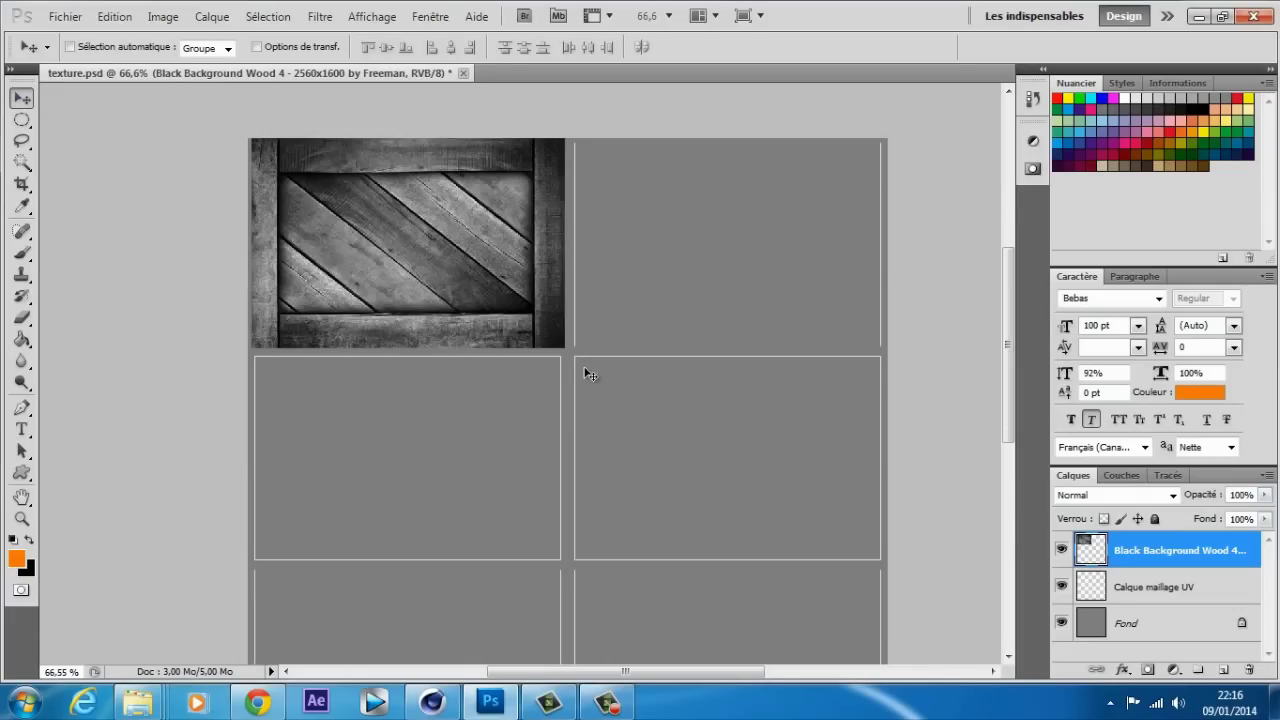
Add a Curves adjustment layer above the wood layer and clip it to that layer with a clipping mask
scroll(552, 347, "down", 1, "alt")
scroll(506, 327, "down", 1, "alt")
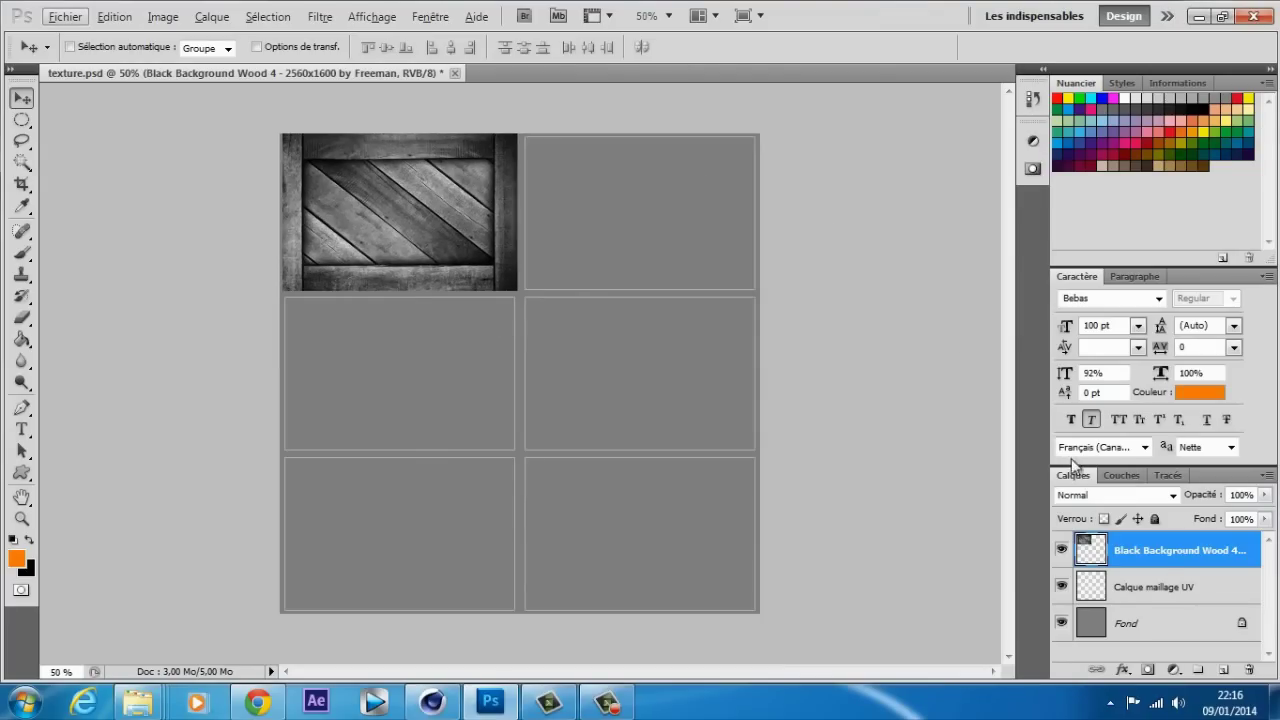
left_click(1032, 140)
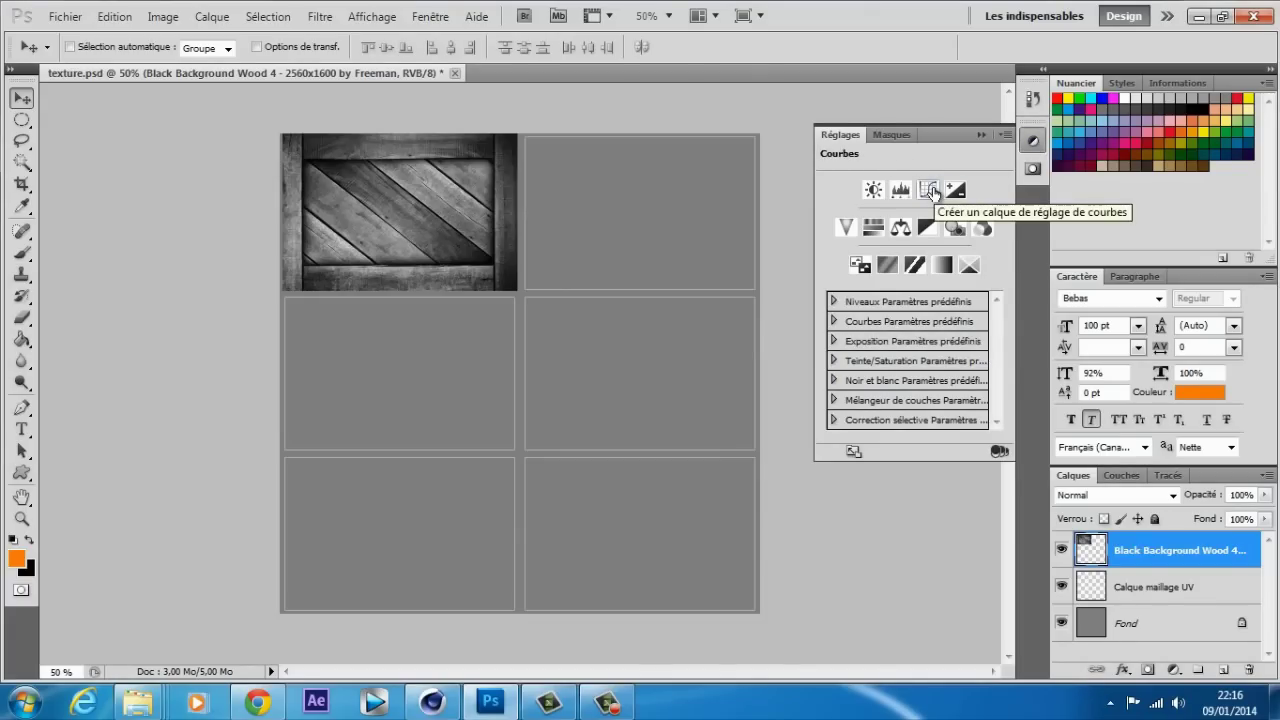
left_click(929, 191)
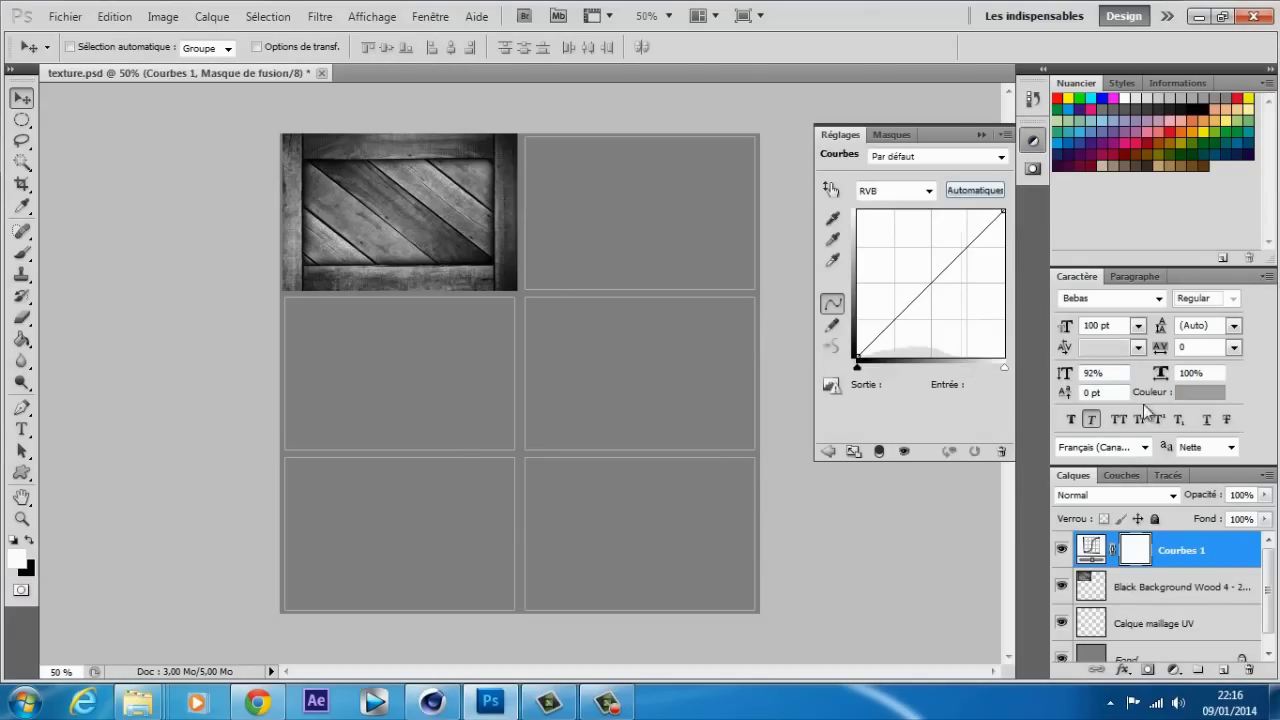
right_click(1218, 547)
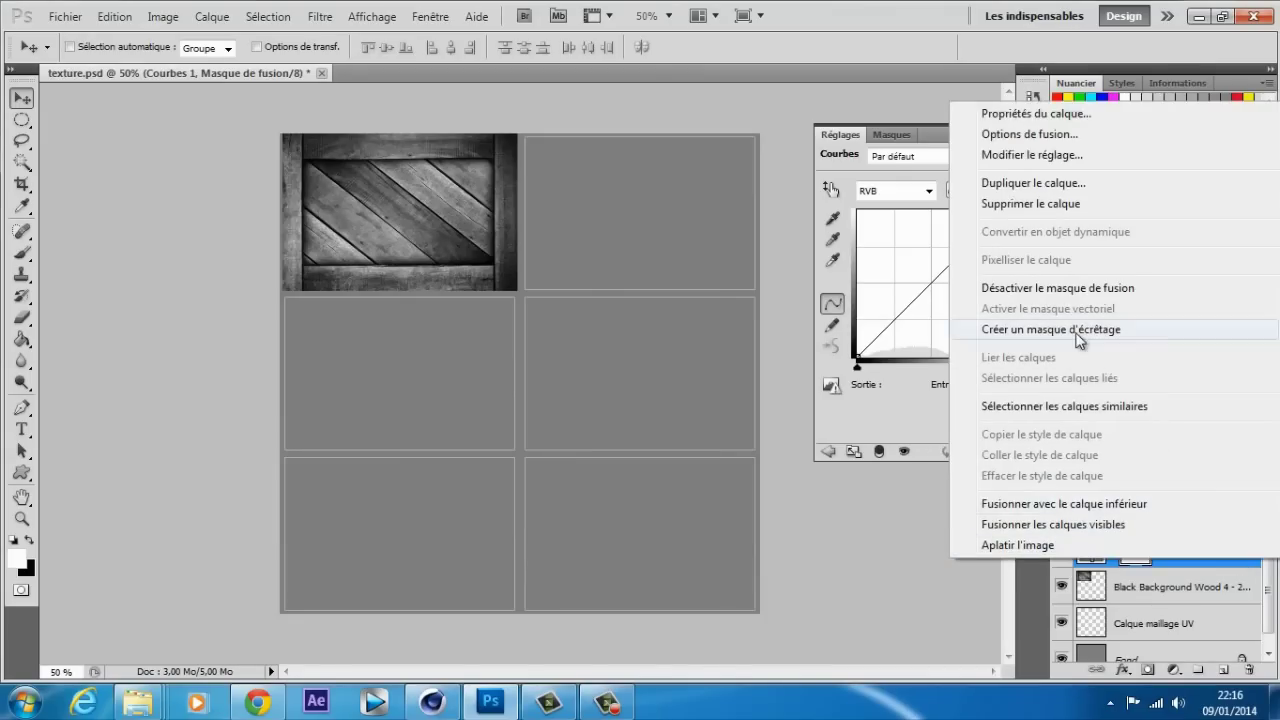
left_click(1088, 320)
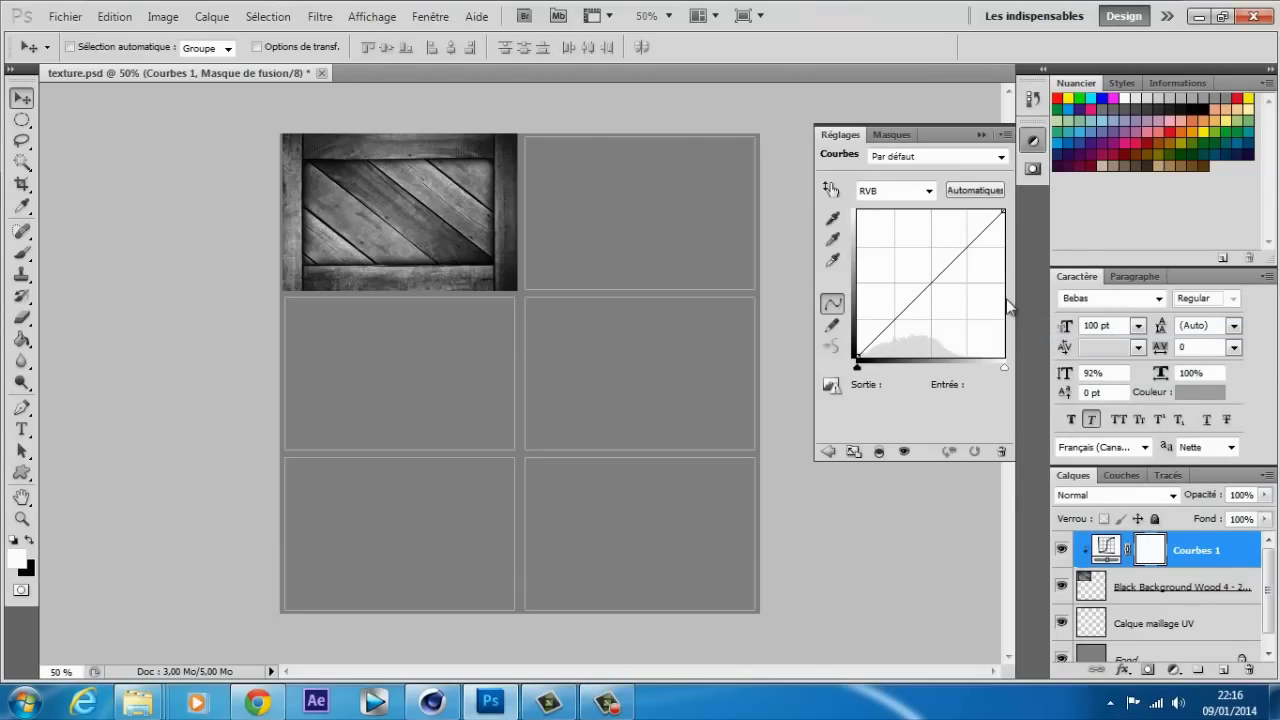
Raise the Rouge curve to about output 221 at input 181, and lower the Bleu curve to output 105 at input 151
left_click(916, 191)
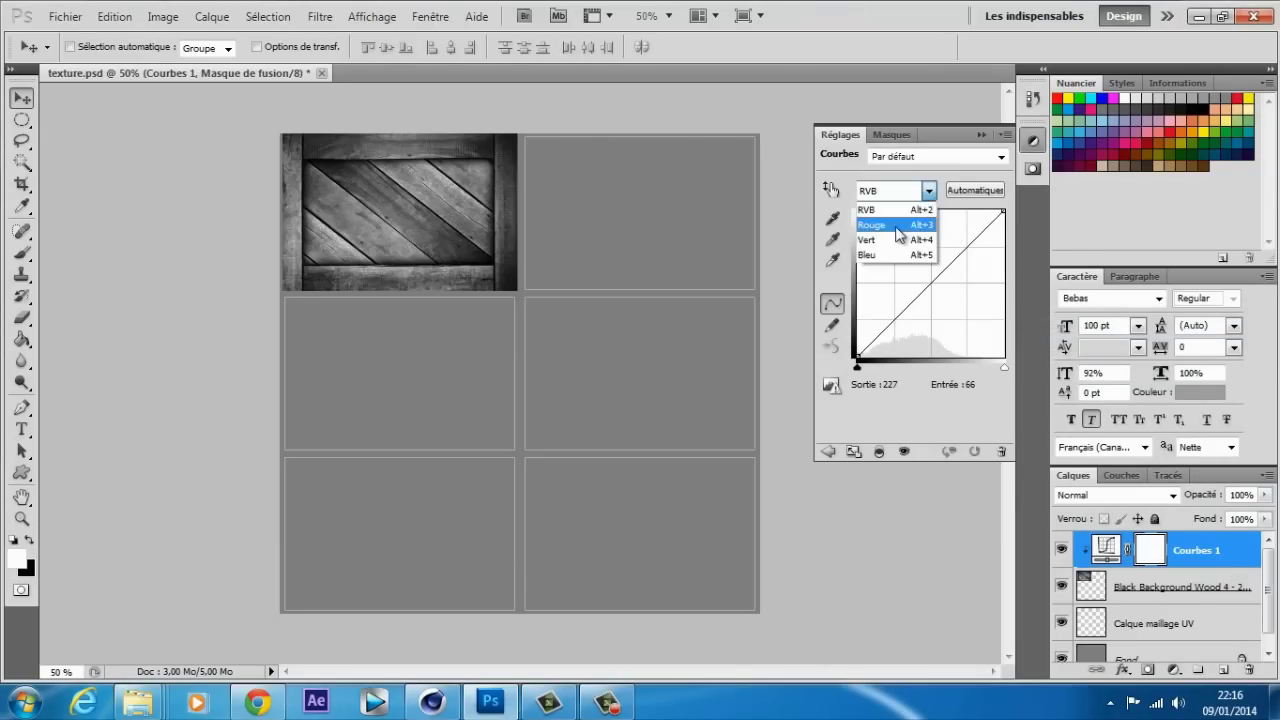
left_click(900, 210)
left_click_drag(974, 238, 961, 230)
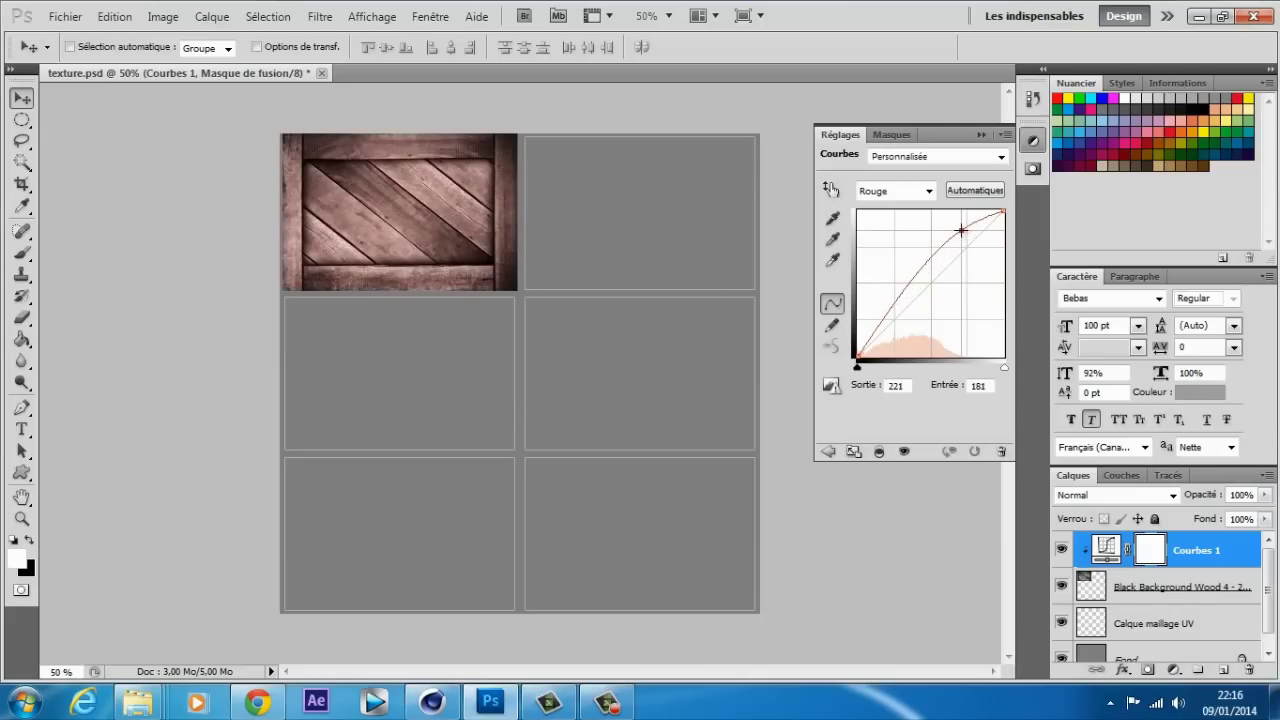
left_click(895, 190)
left_click(900, 245)
left_click_drag(943, 272, 944, 296)
Shape the Vert curve into an S with brighter highlights and a shadow point at input 82, output 63
left_click(900, 192)
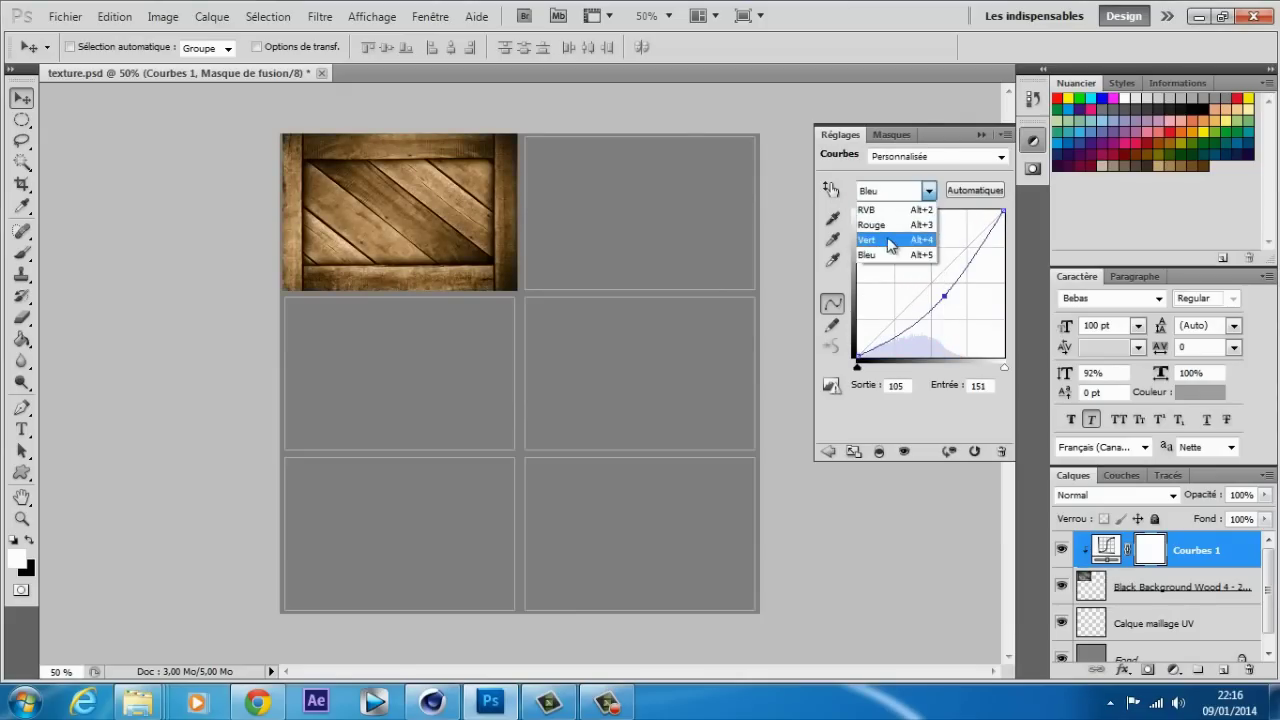
left_click(907, 242)
left_click(967, 233)
left_click_drag(932, 273, 931, 280)
left_click(904, 320)
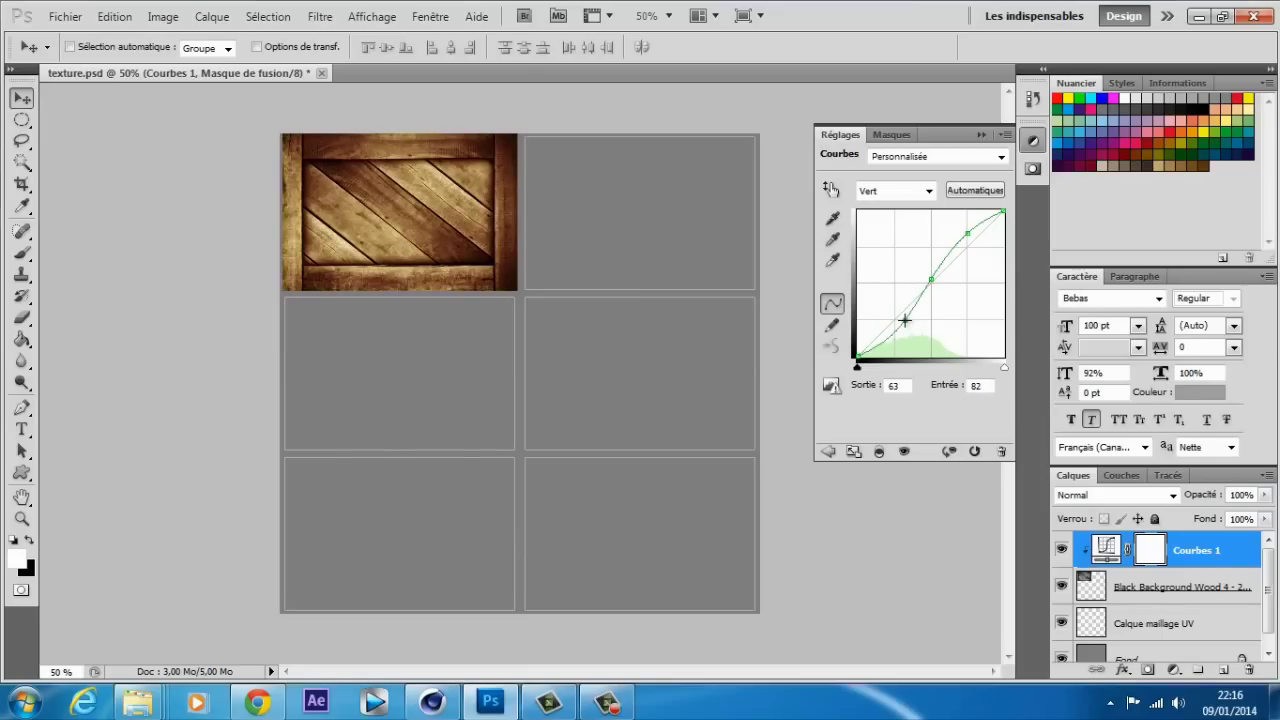
Fine-tune the wood's brown tint by raising the Bleu curve slightly and moving the Rouge curve point to input 174, output 214
left_click(895, 190)
left_click(880, 213)
left_click_drag(961, 232, 962, 234)
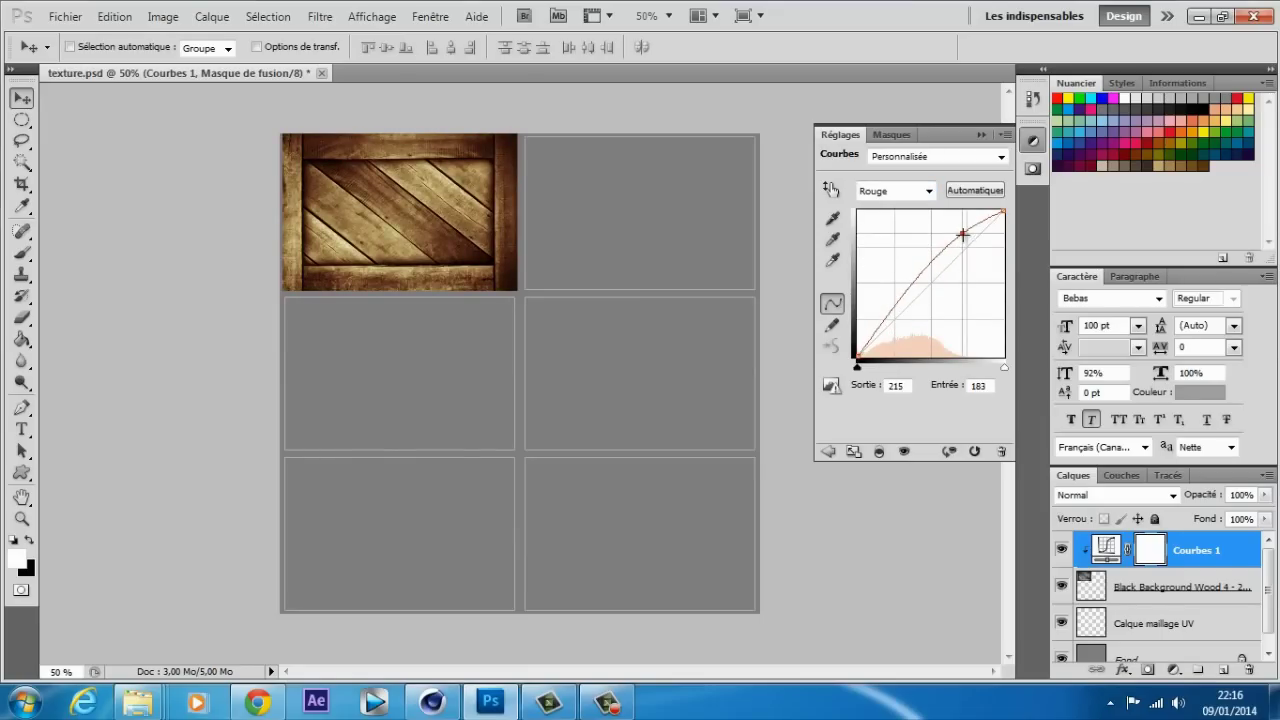
left_click(895, 190)
left_click(882, 258)
left_click_drag(938, 289, 943, 291)
left_click(893, 191)
left_click(884, 221)
left_click_drag(954, 230, 956, 234)
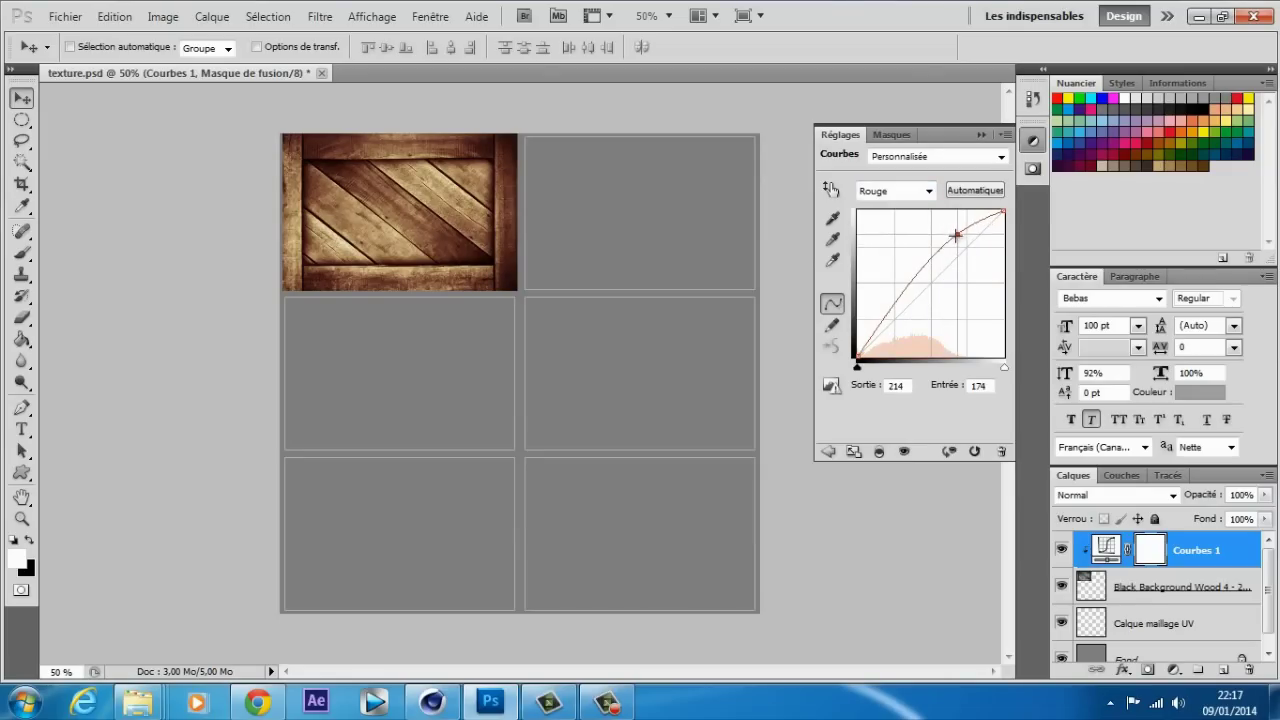
Merge the Courbes 1 and wood layers into one layer, test-move it toward the canvas centre, and undo the move
left_click(978, 132)
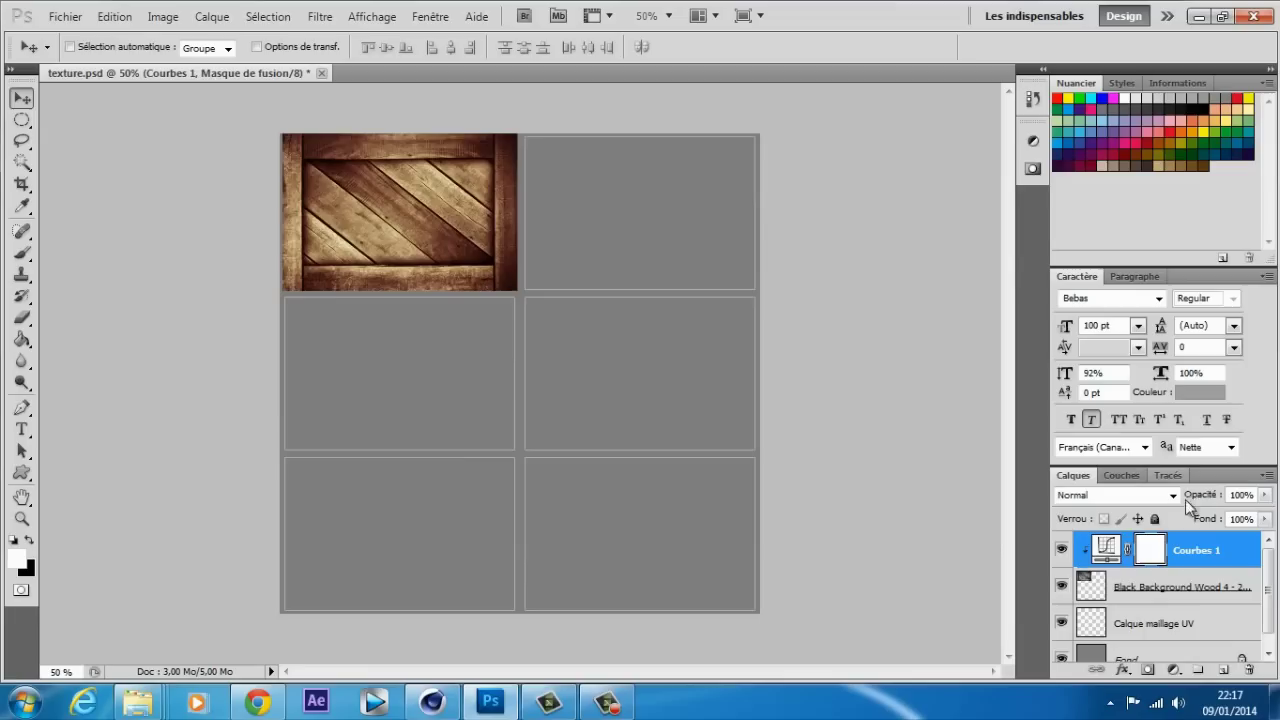
left_click(1098, 592)
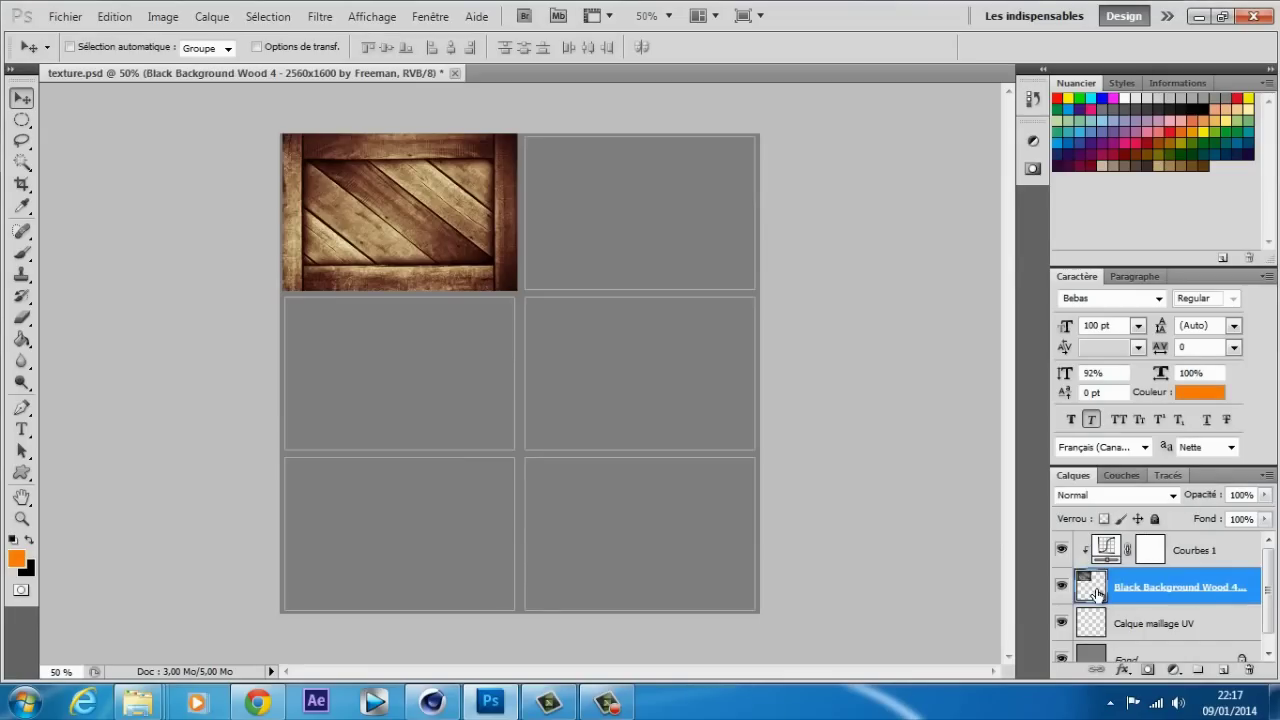
left_click(1224, 566, "shift")
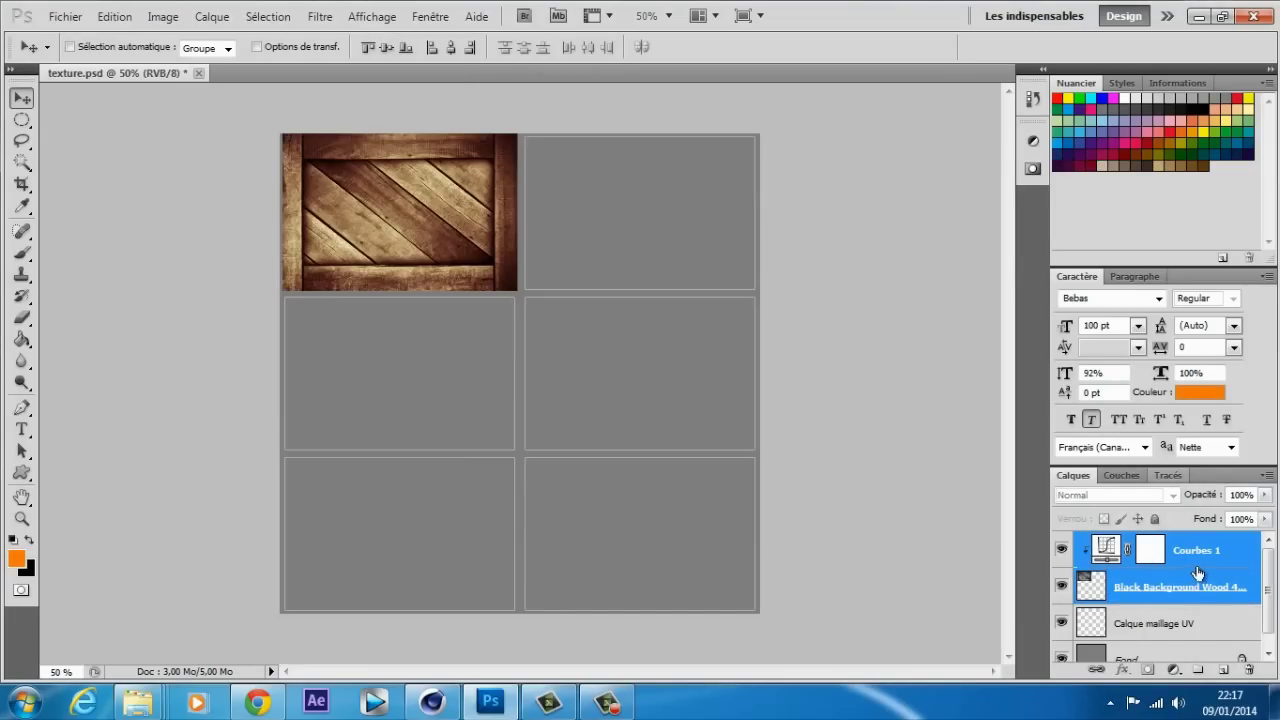
right_click(1232, 566)
left_click(975, 505)
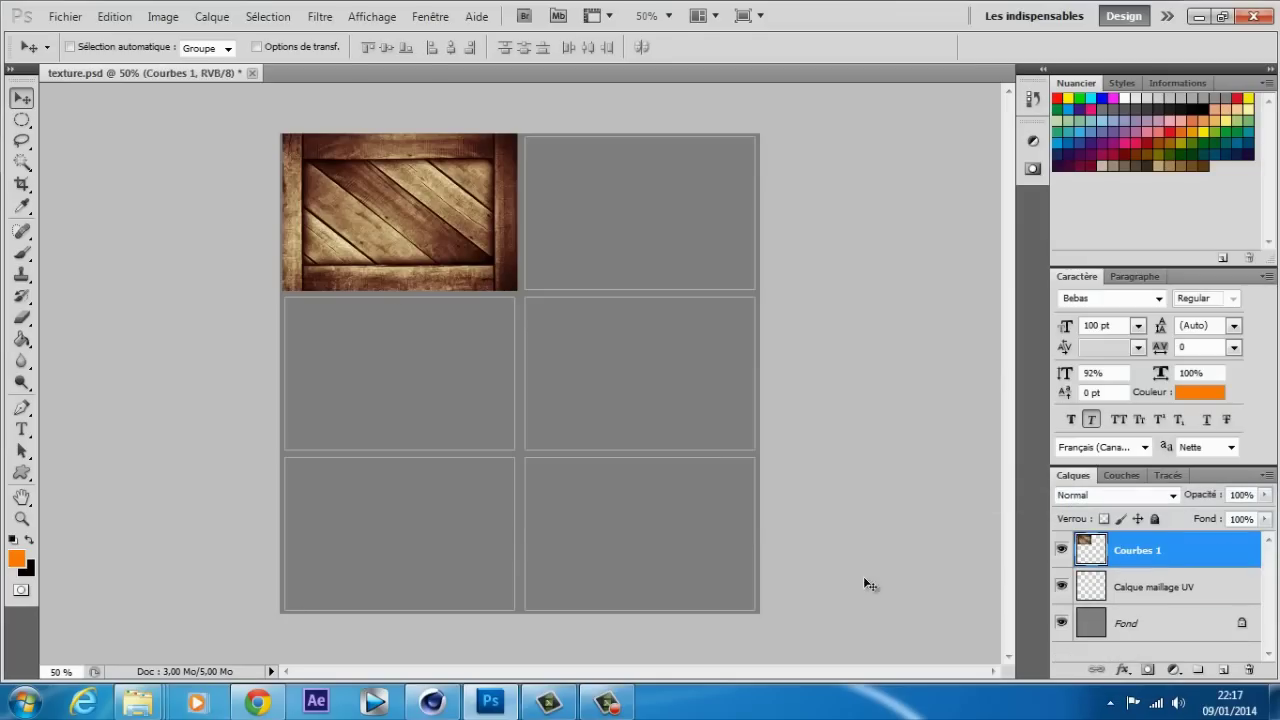
left_click_drag(378, 205, 530, 345)
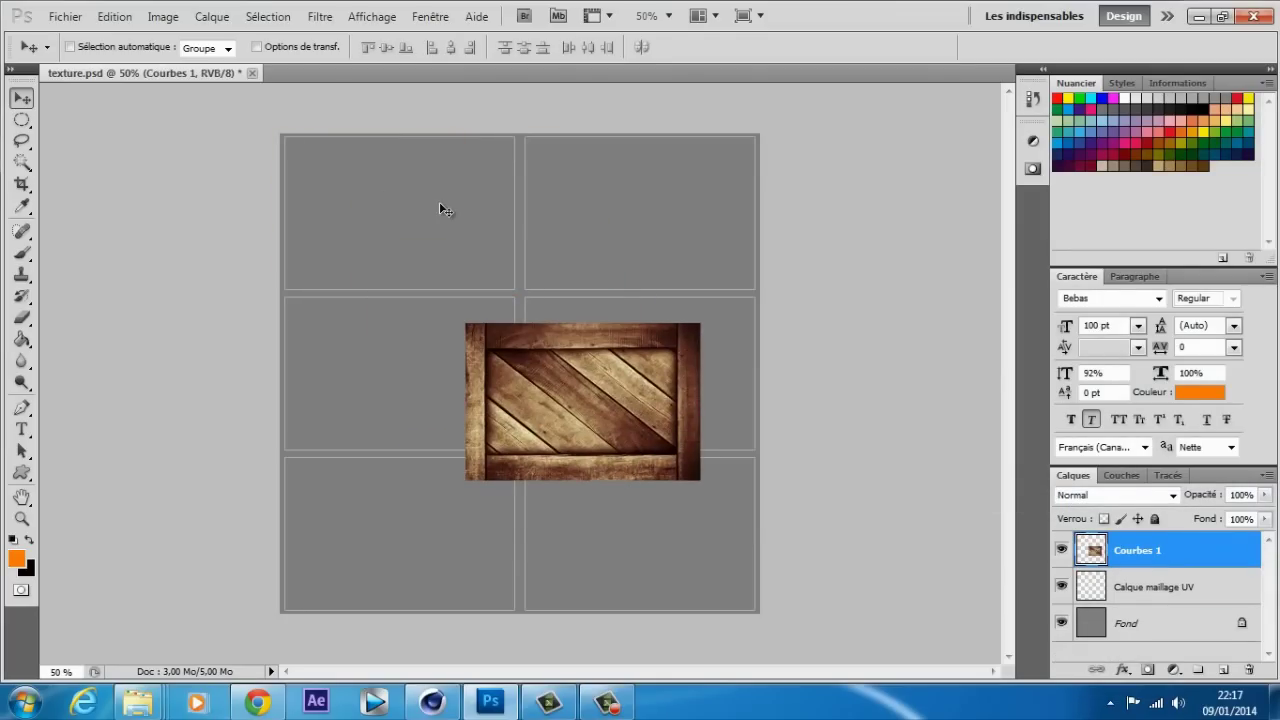
key("ctrl+z")
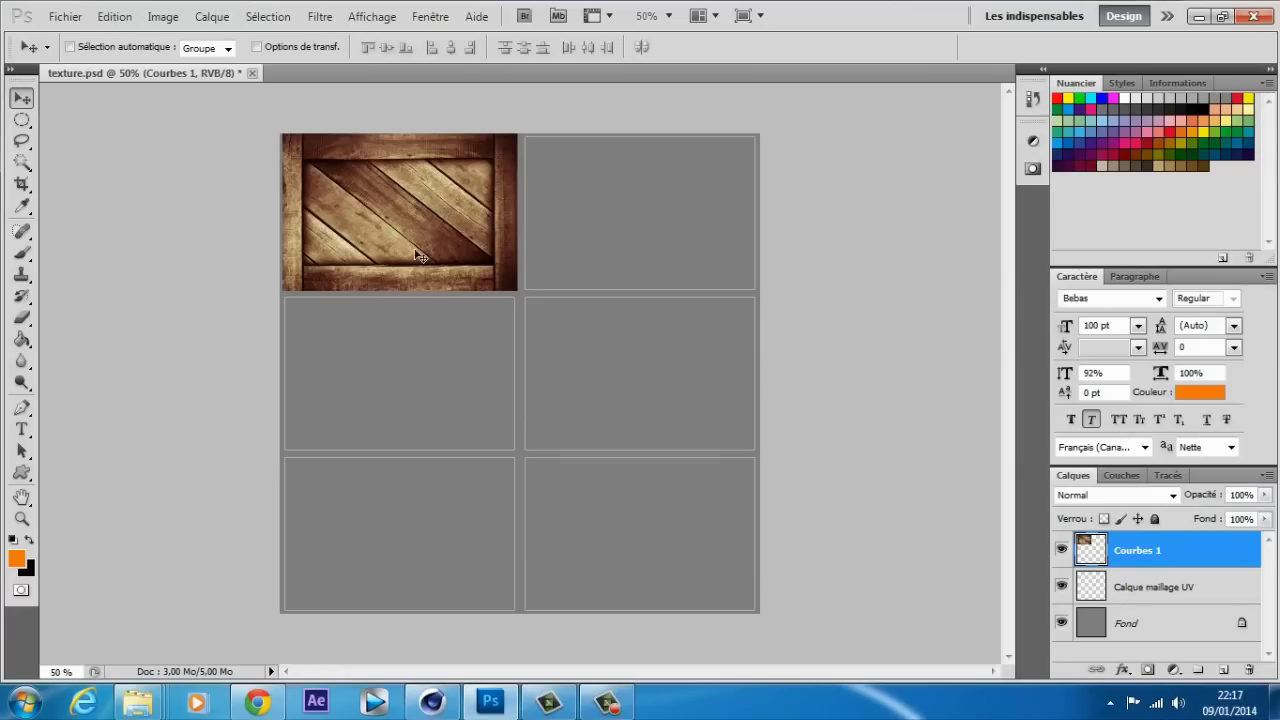
Duplicate the Courbes 1 crate layer five times
right_click(1193, 563)
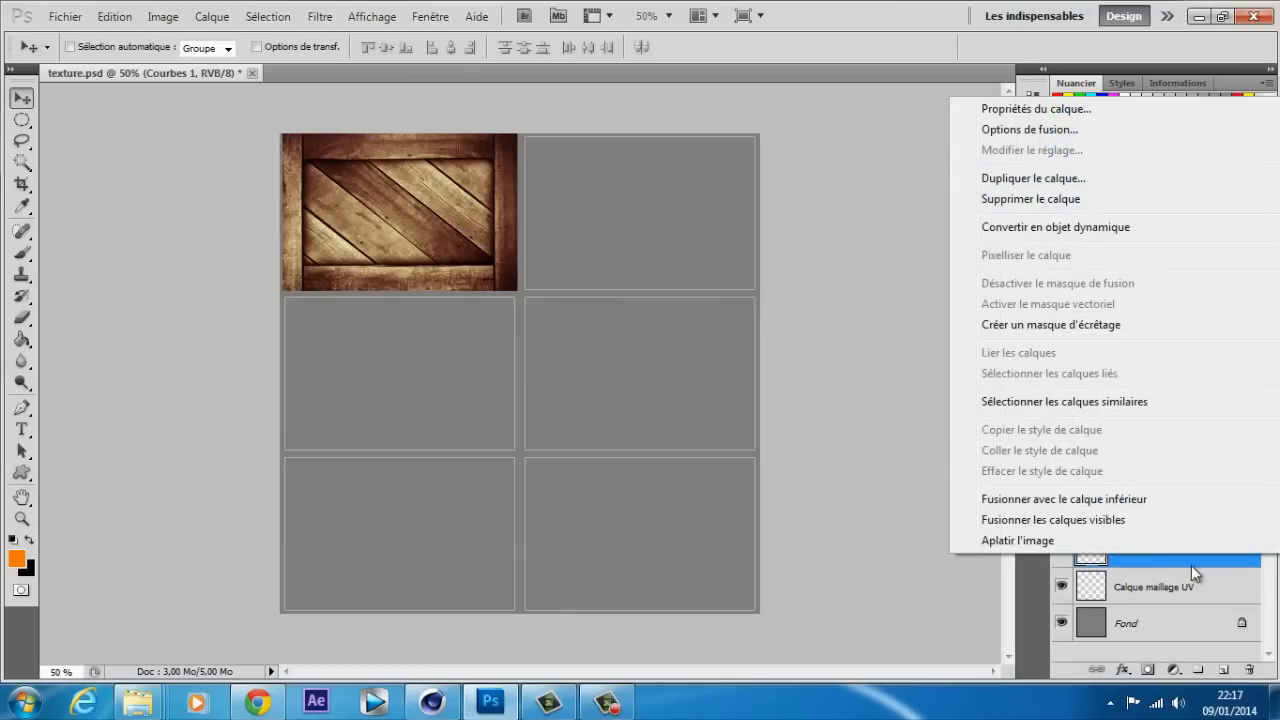
left_click(1227, 557)
key("ctrl+j")
key("ctrl+j")
key("ctrl+j")
key("ctrl+j")
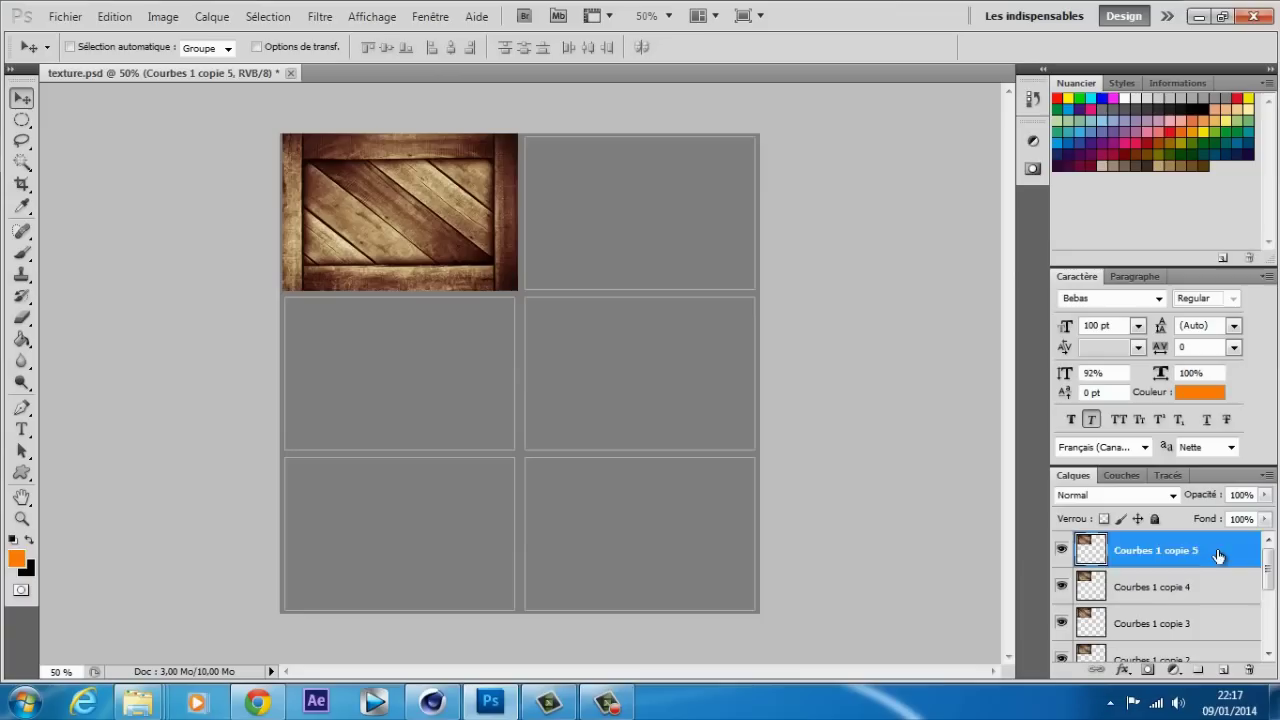
Move the Courbes 1 copie layer onto the middle-left UV face and Courbes 1 copie 2 onto the bottom-left face
scroll(1205, 575, "down", 2)
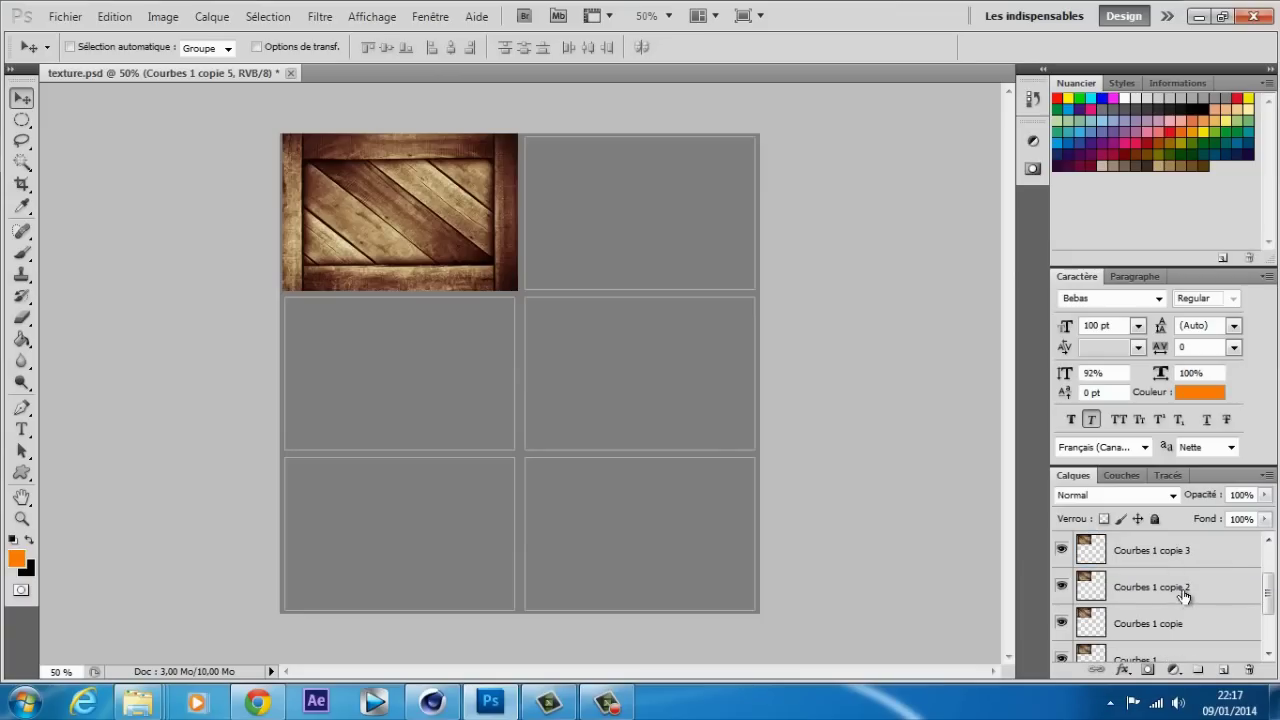
scroll(1186, 610, "down", 1)
left_click(1171, 597)
left_click_drag(440, 240, 434, 401)
left_click(1099, 553)
left_click_drag(457, 286, 436, 558)
key("Right")
Move the Courbes 1 copie 3 layer onto the top-right UV face and nudge it into alignment
scroll(1164, 588, "up", 3)
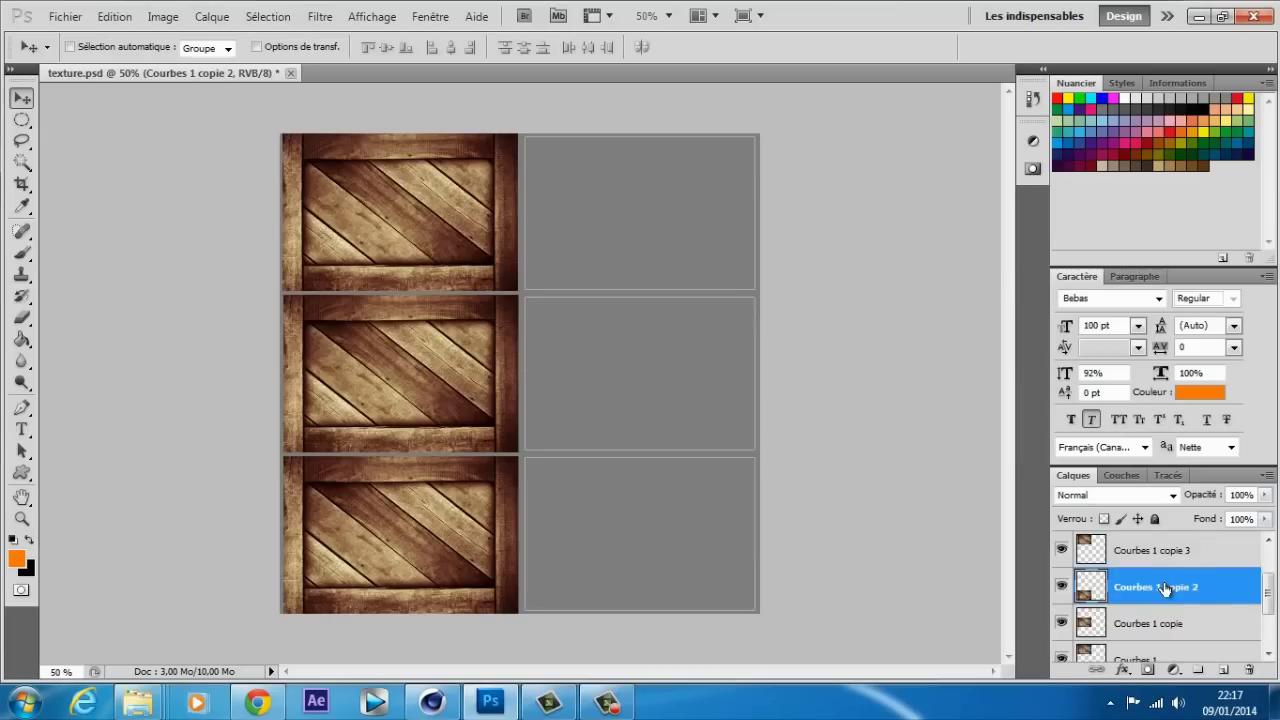
left_click(1163, 622)
left_click_drag(440, 200, 654, 188)
key("Up")
key("Up")
key("Up")
key("Up")
key("Up")
key("Up")
key("Up")
key("Up")
key("Up")
key("Up")
key("Up")
key("Up")
key("Up")
key("Up")
key("Right")
key("Right")
key("Right")
key("Right")
key("Left")
key("Left")
key("Left")
key("Left")
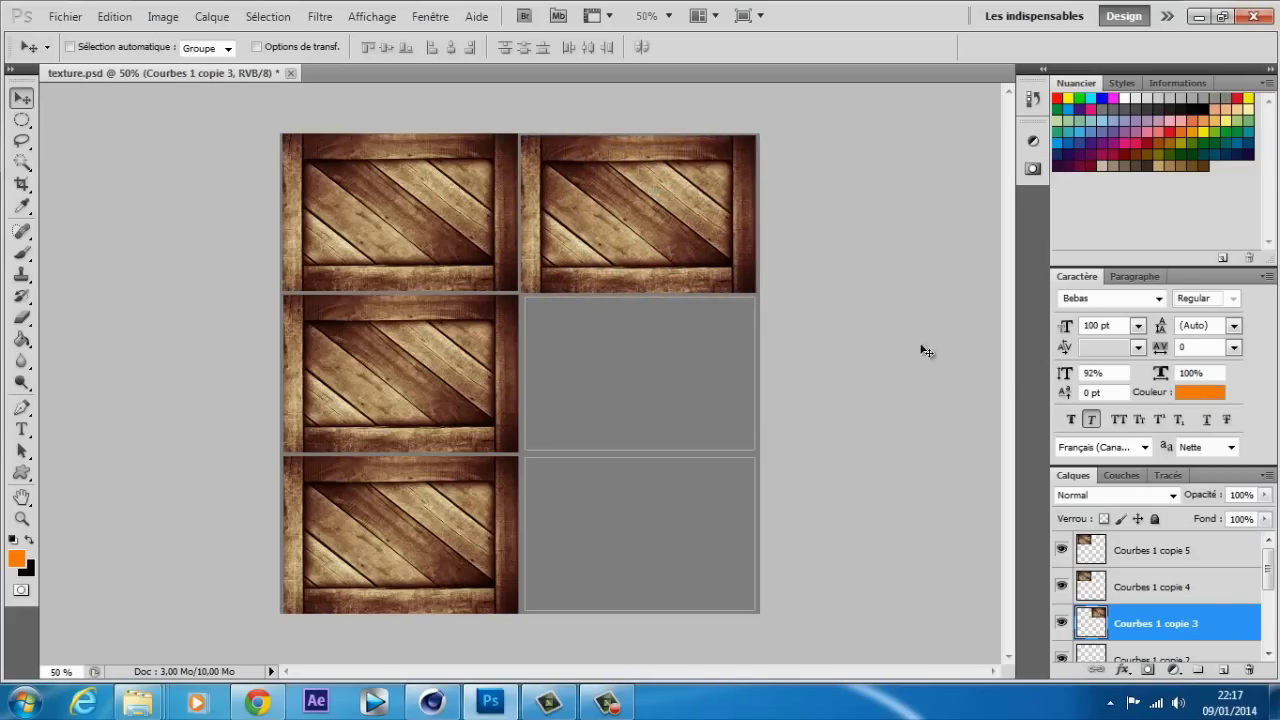
Place the Courbes 1 copie 4 layer on the middle-right UV face and nudge Courbes 1 copie 3 slightly upward
left_click(1163, 588)
left_click_drag(366, 189, 607, 350)
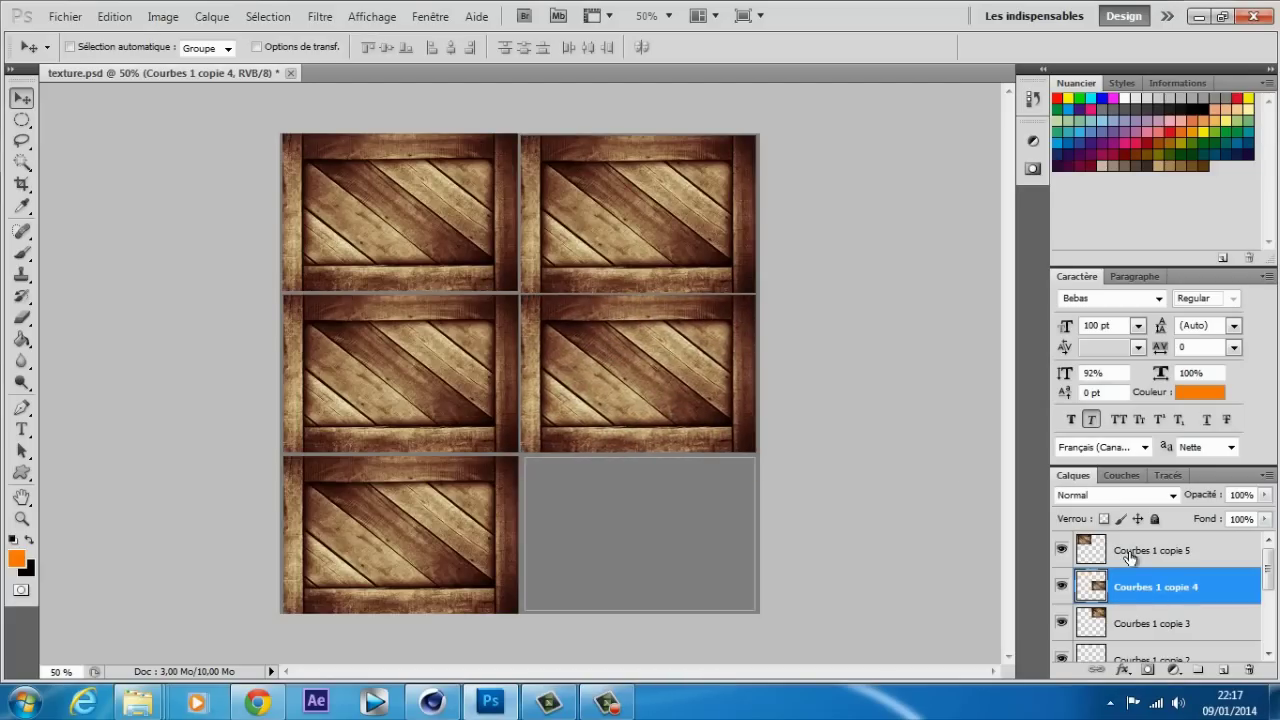
left_click(1155, 622)
key("Up")
key("Up")
key("Up")
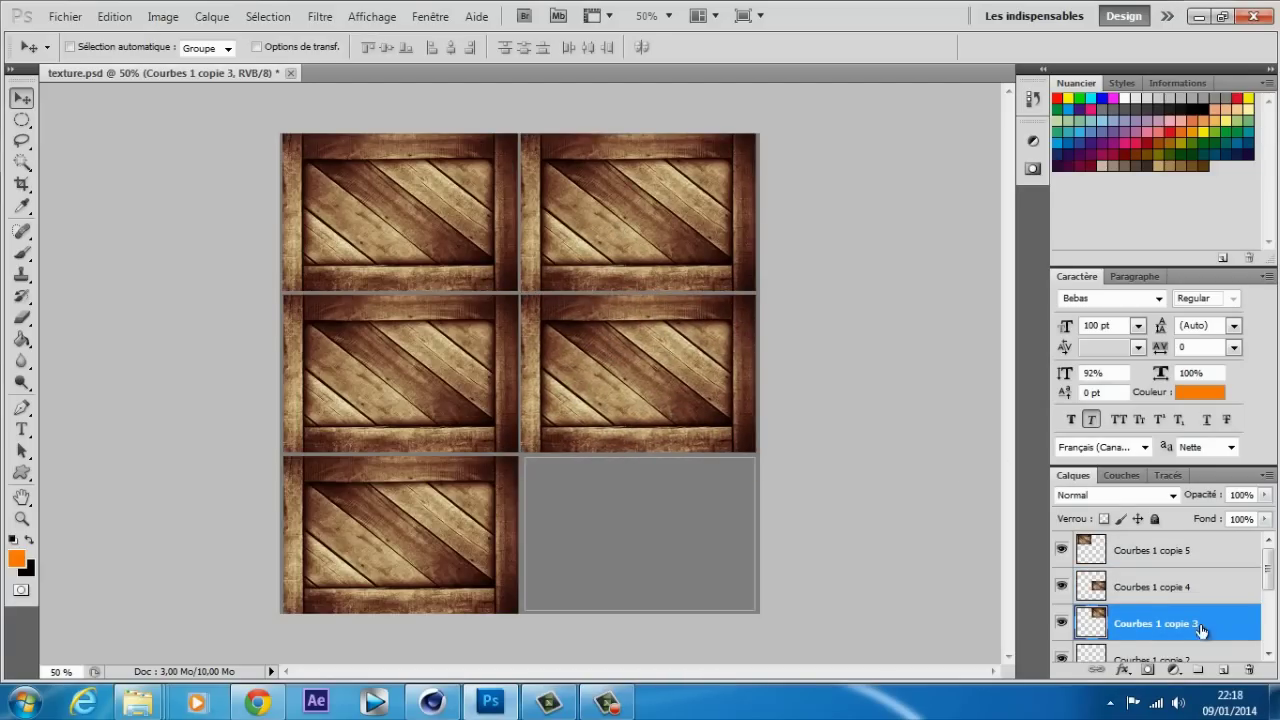
Place the Courbes 1 copie 5 layer on the bottom-right UV face and nudge it down into alignment
left_click(1178, 556)
left_click_drag(423, 274, 661, 592)
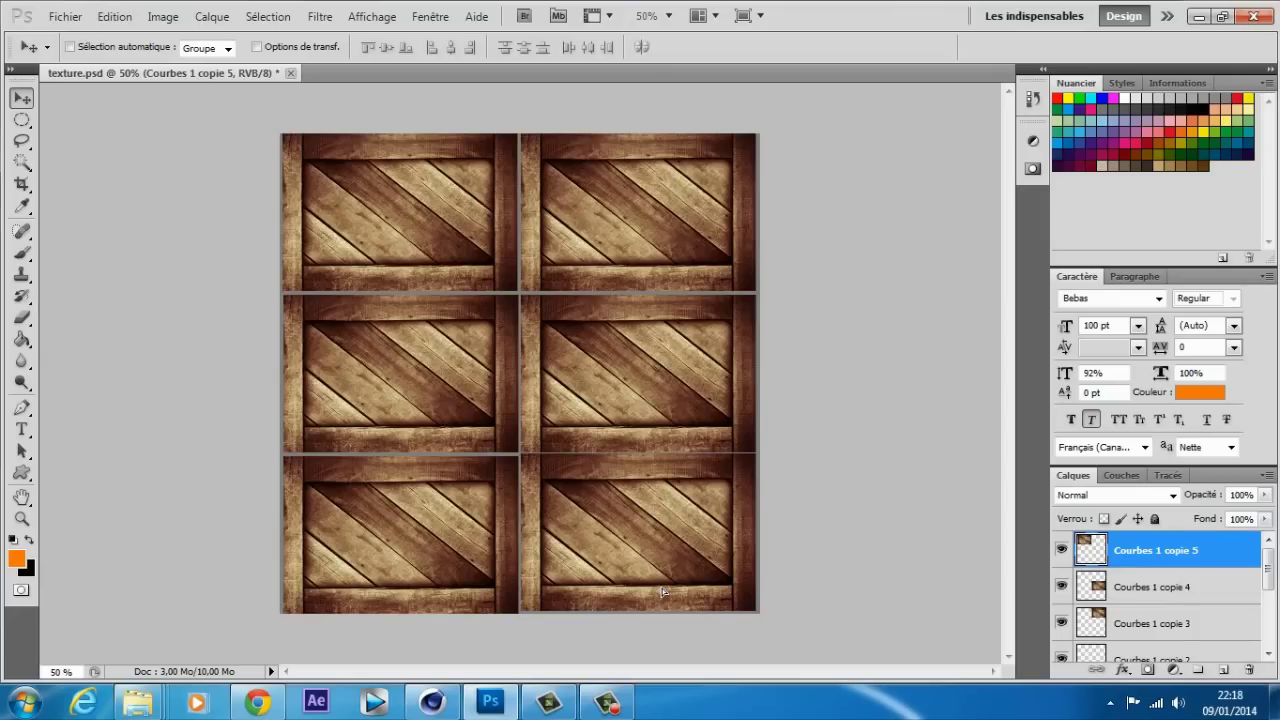
key("Down")
key("Down")
key("Down")
key("Down")
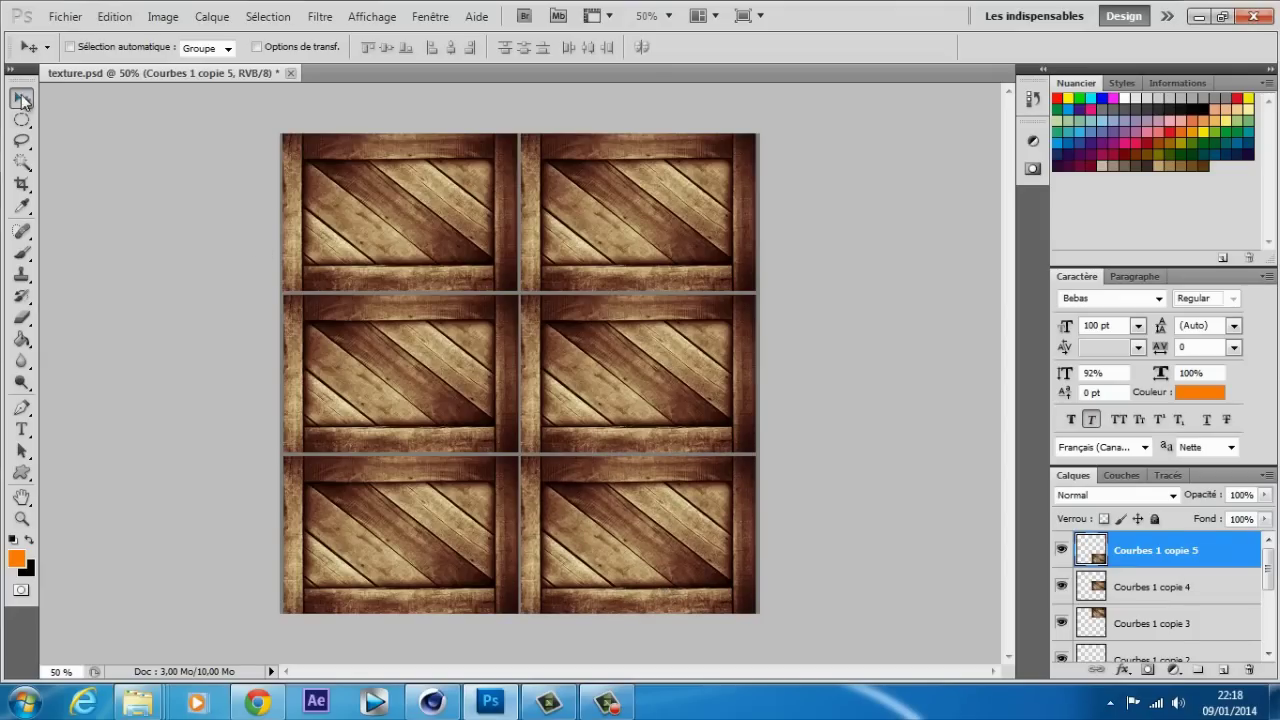
Move the Calque maillage UV layer to the top of the layer stack and hide it
scroll(1160, 565, "down", 5)
left_click_drag(1170, 607, 1160, 566)
scroll(1163, 571, "up", 2)
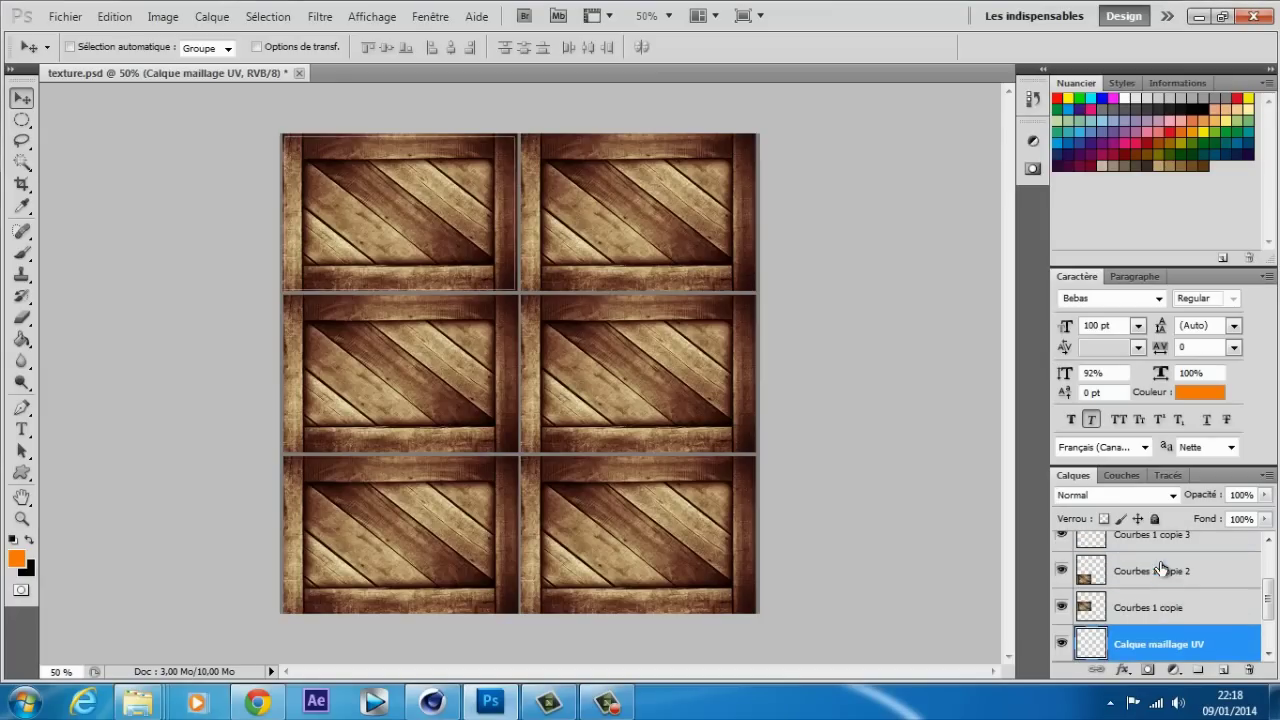
left_click_drag(1157, 628, 1149, 556)
scroll(1151, 590, "up", 2)
left_click_drag(1150, 657, 1141, 545)
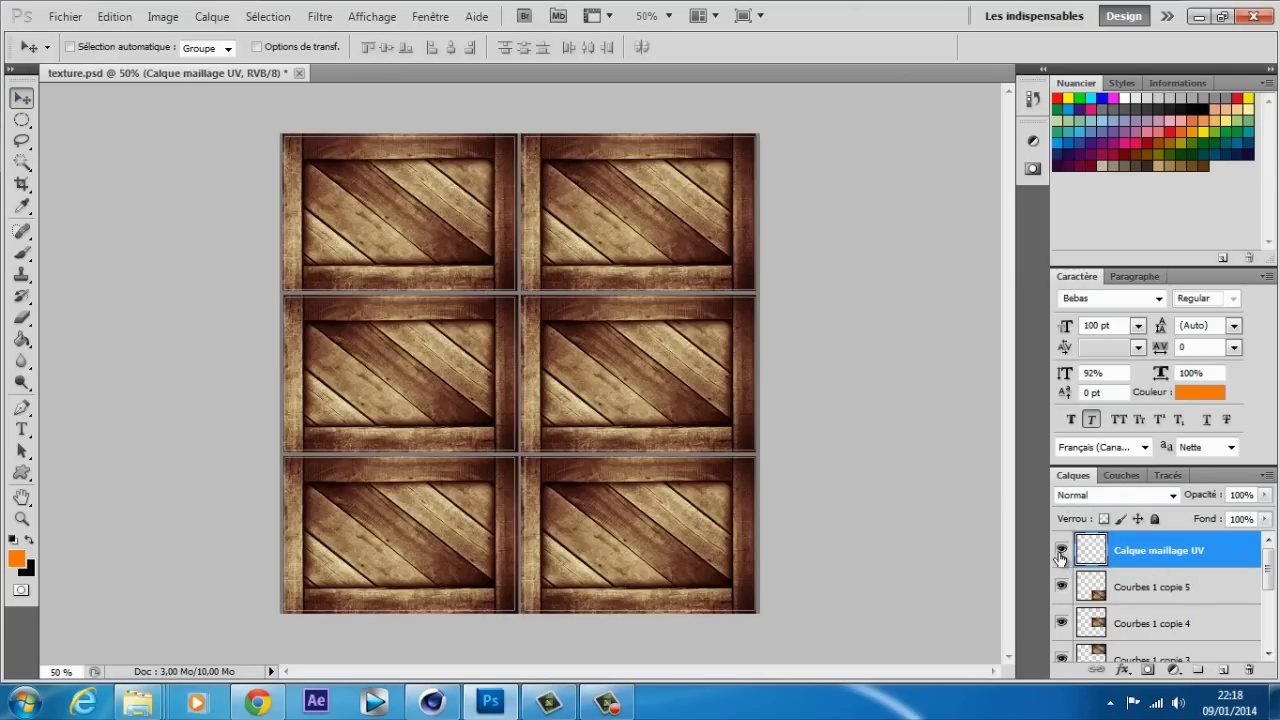
left_click(1061, 551)
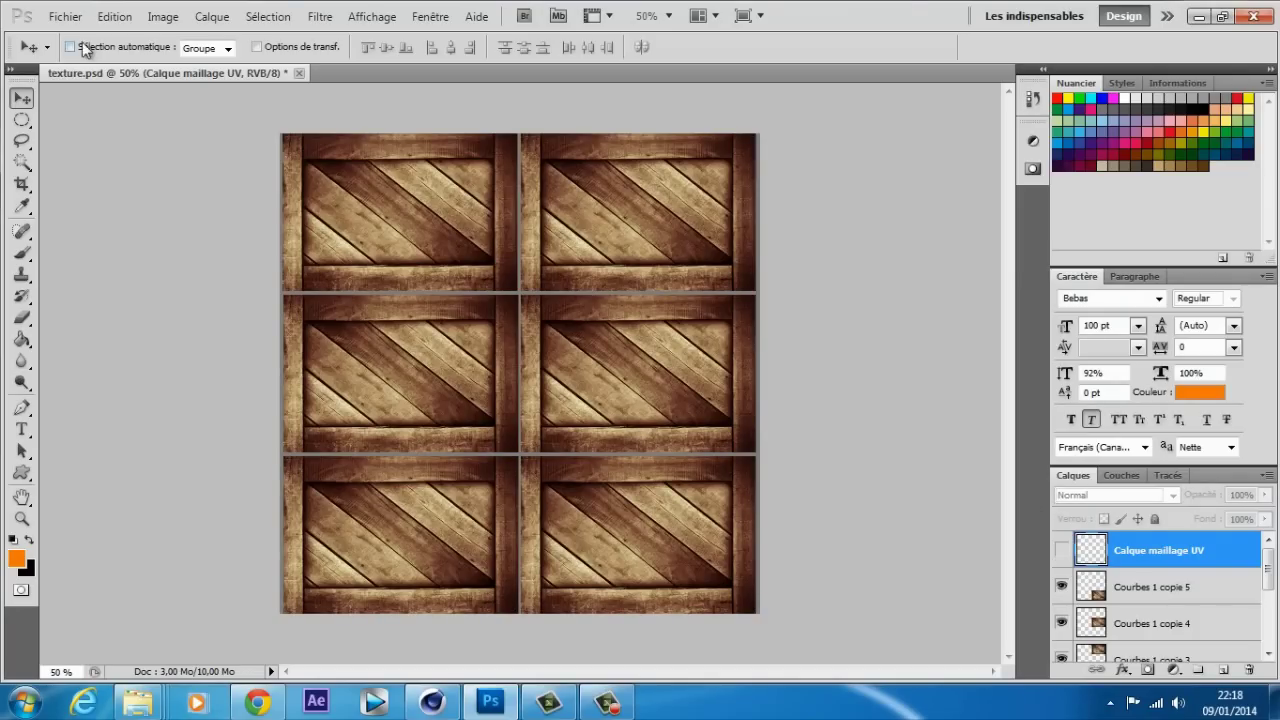
Export the document through Rendu vidéo as a 1024 x 1024 PNG named texture couleur in the tuto bodypaint folder
left_click(65, 18)
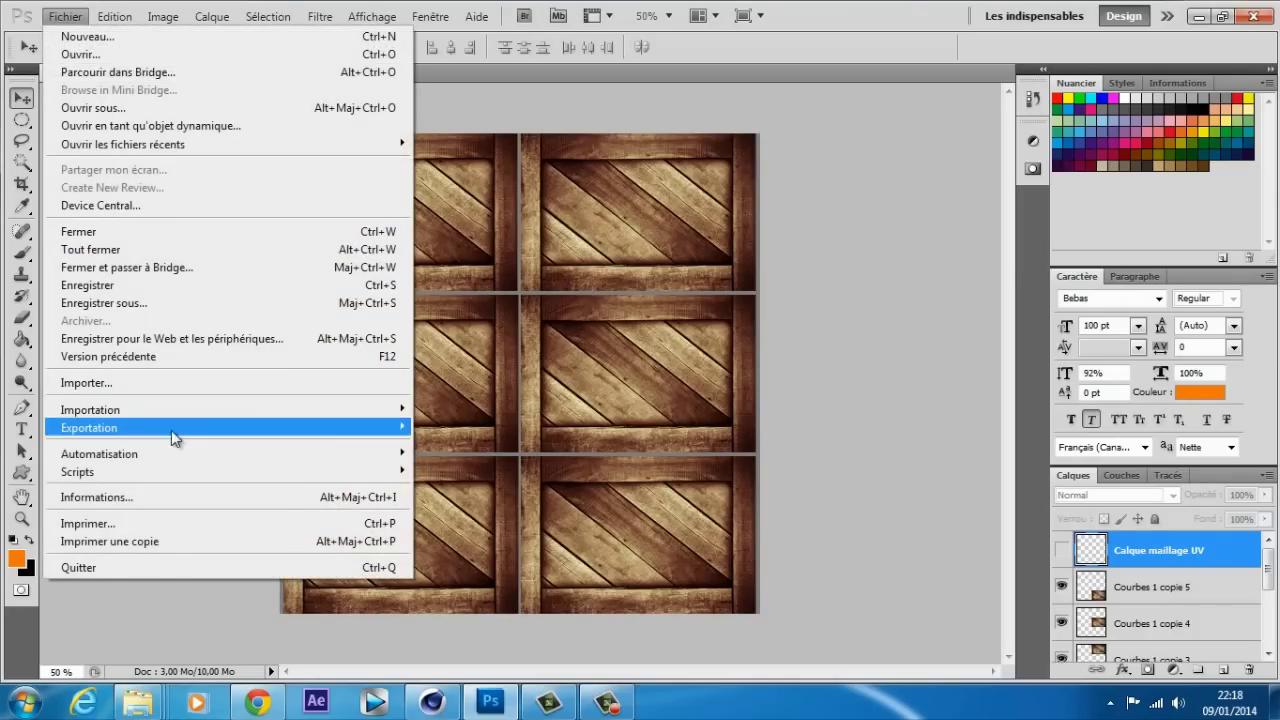
mouse_move(171, 428)
left_click(440, 479)
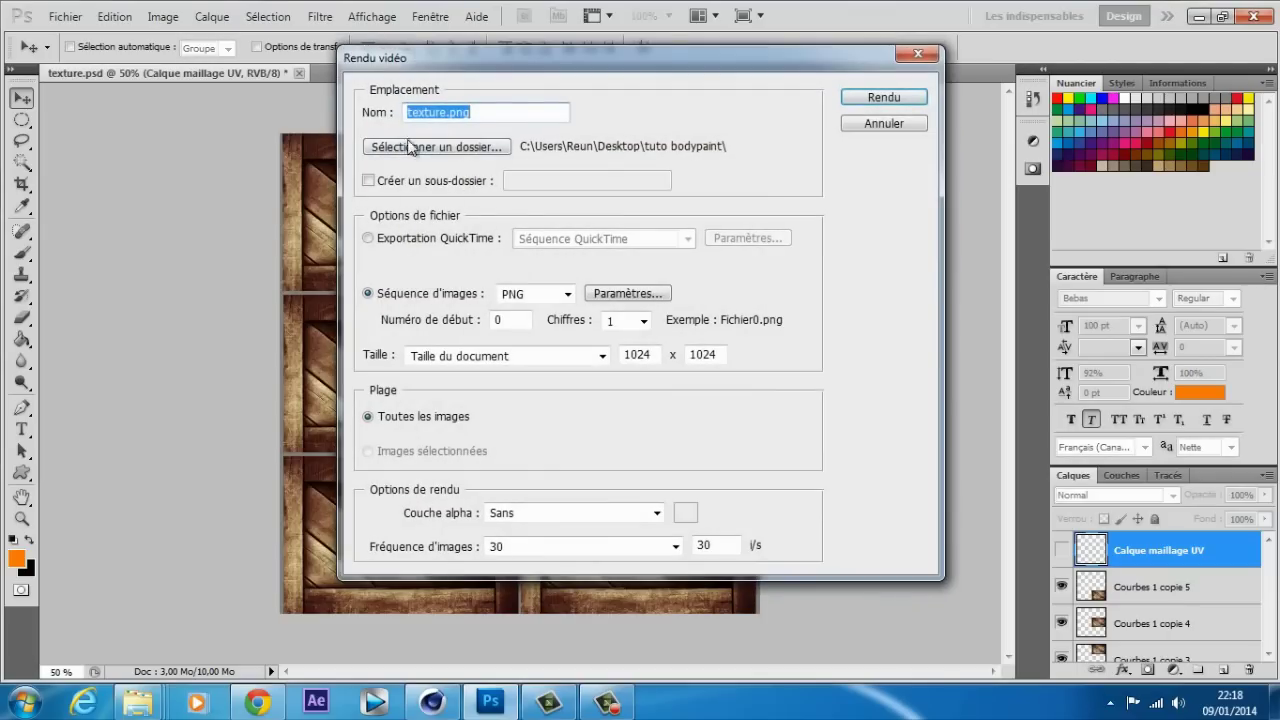
left_click(446, 113)
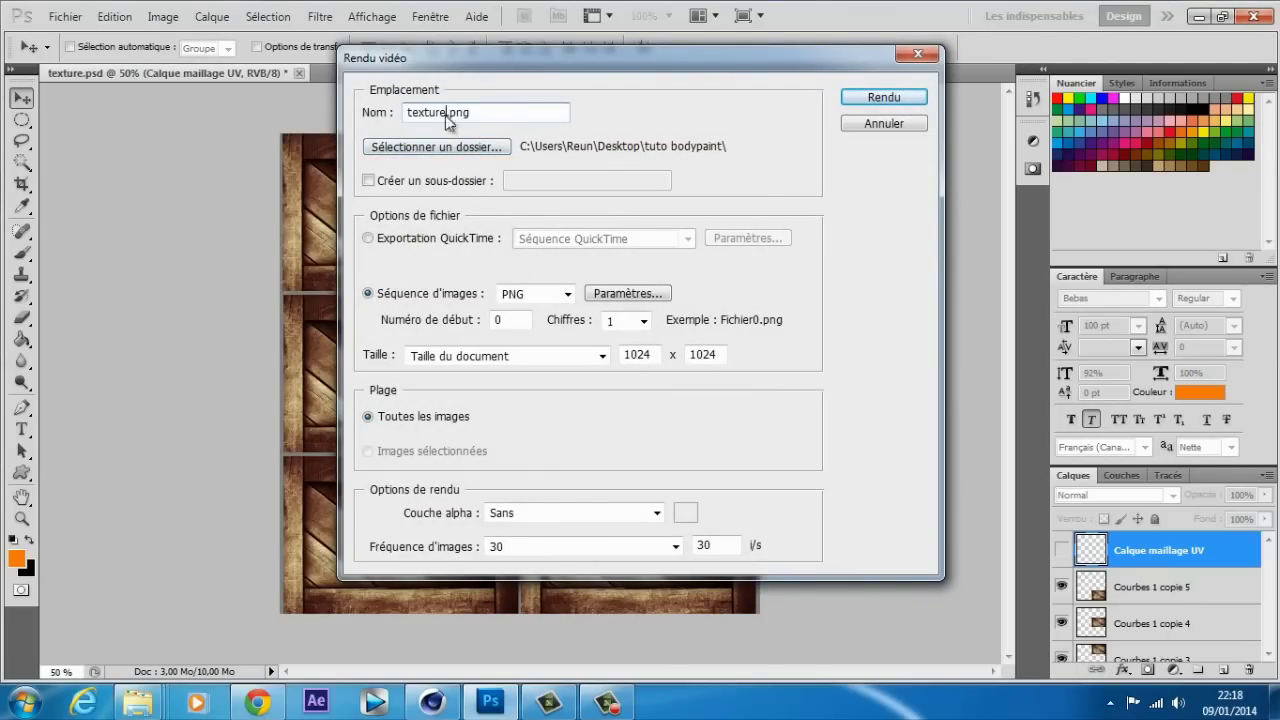
type("couleur")
left_click(872, 98)
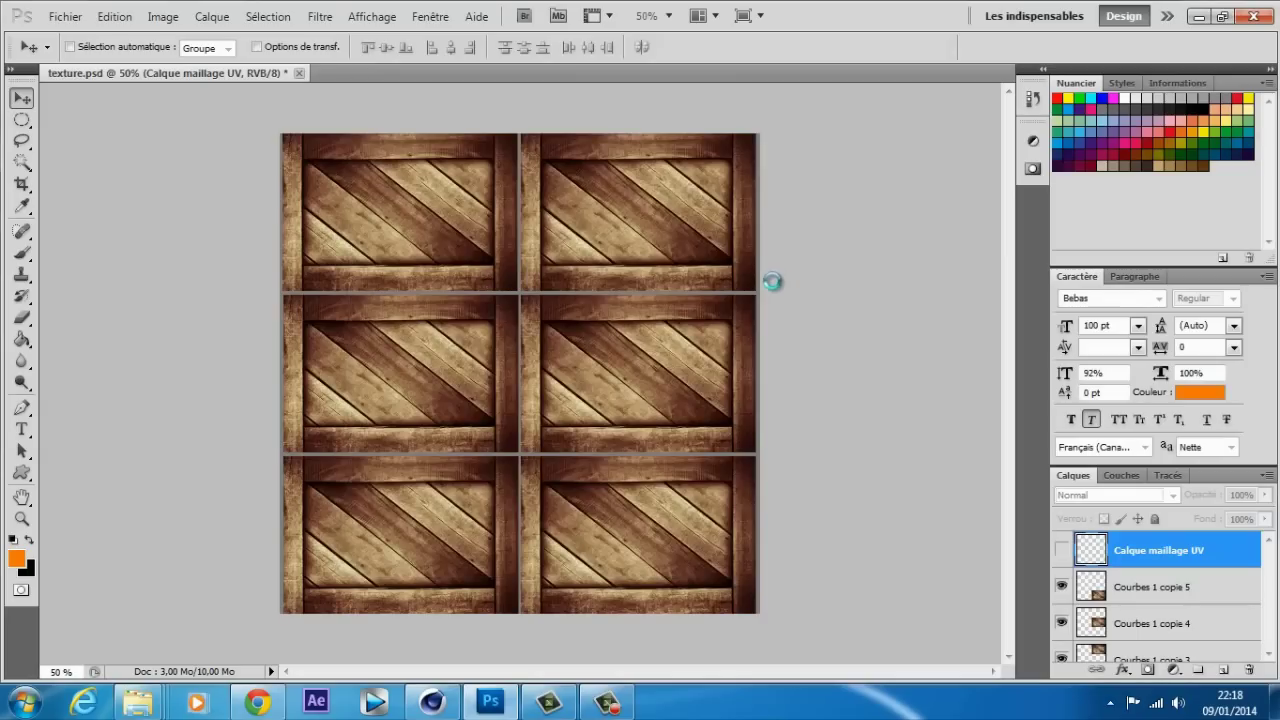
Switch to CINEMA 4D and change the interface layout from BP UV Edit to Standard
left_click(433, 701)
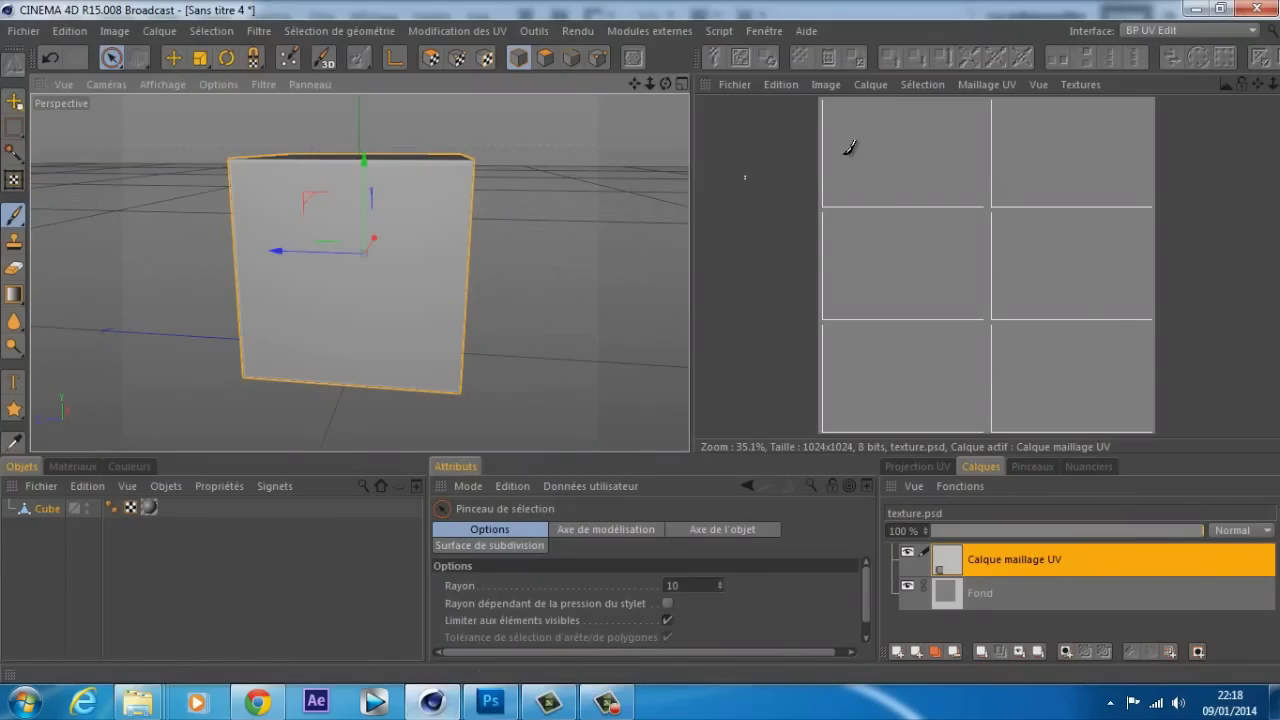
left_click(1161, 24)
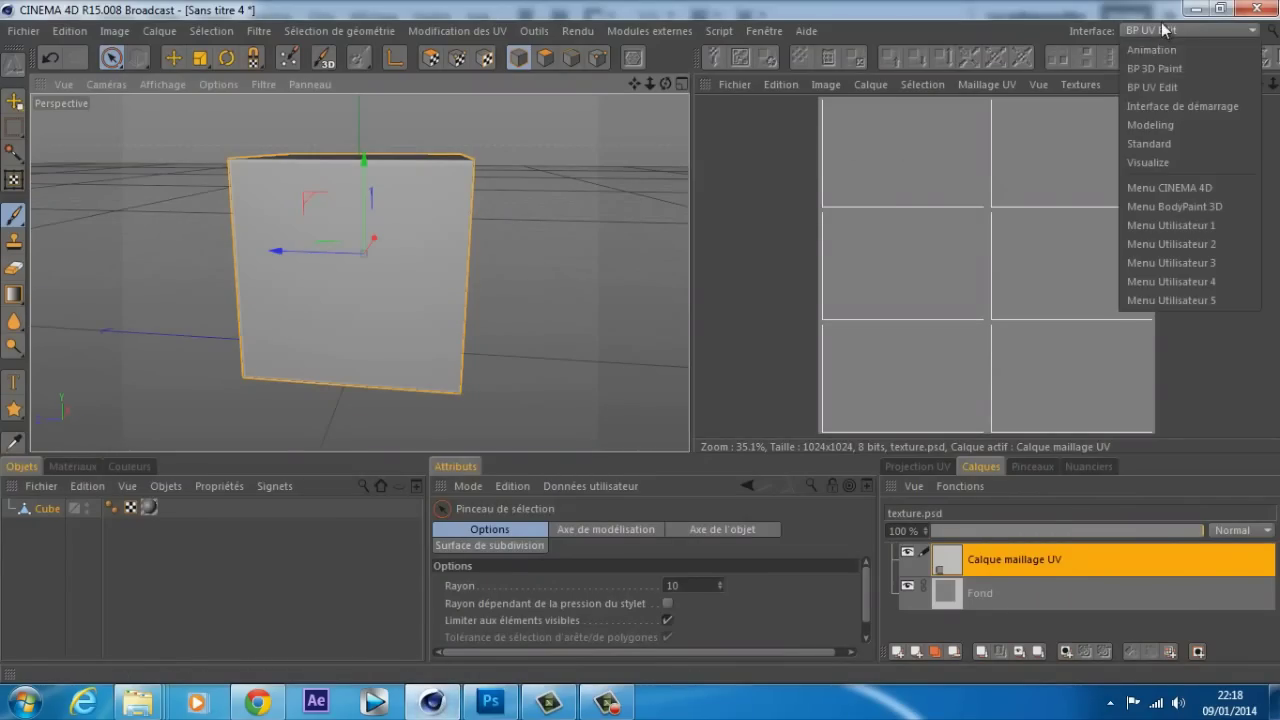
left_click(1142, 146)
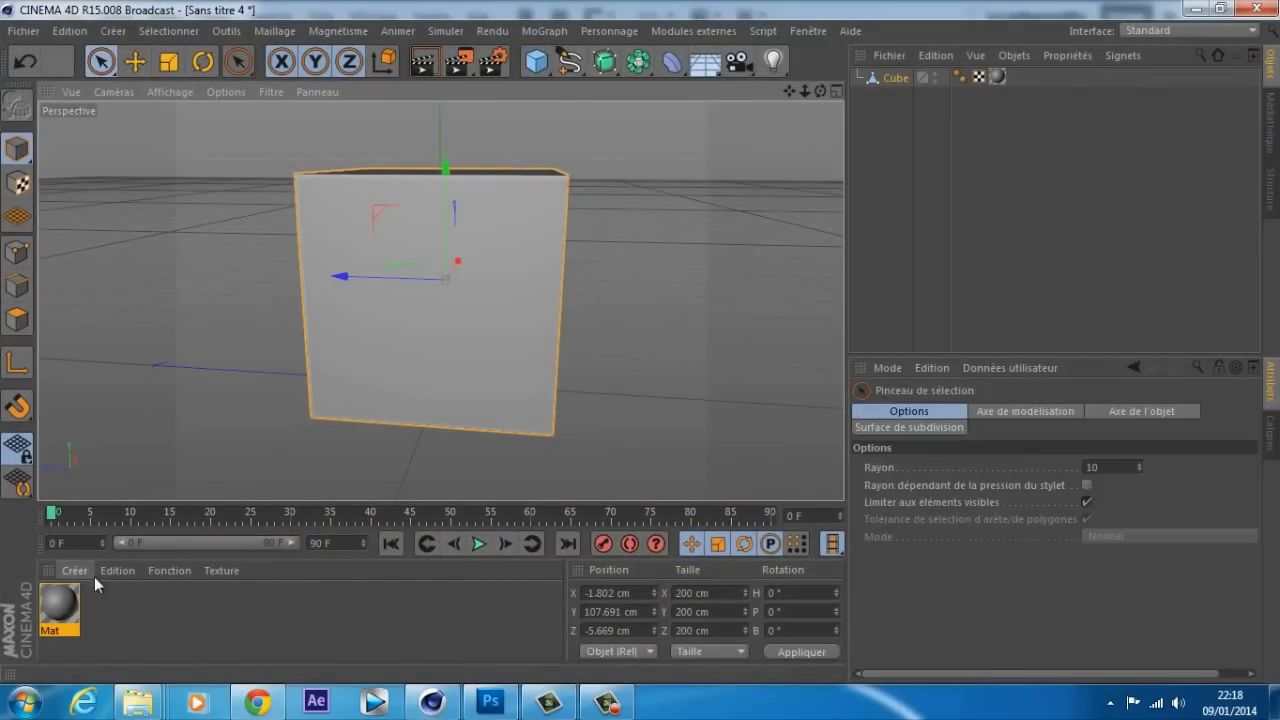
Load texture couleur 0.png as the Couleur texture of the Mat material, copying the image to the project location
double_click(65, 603)
left_click(341, 354)
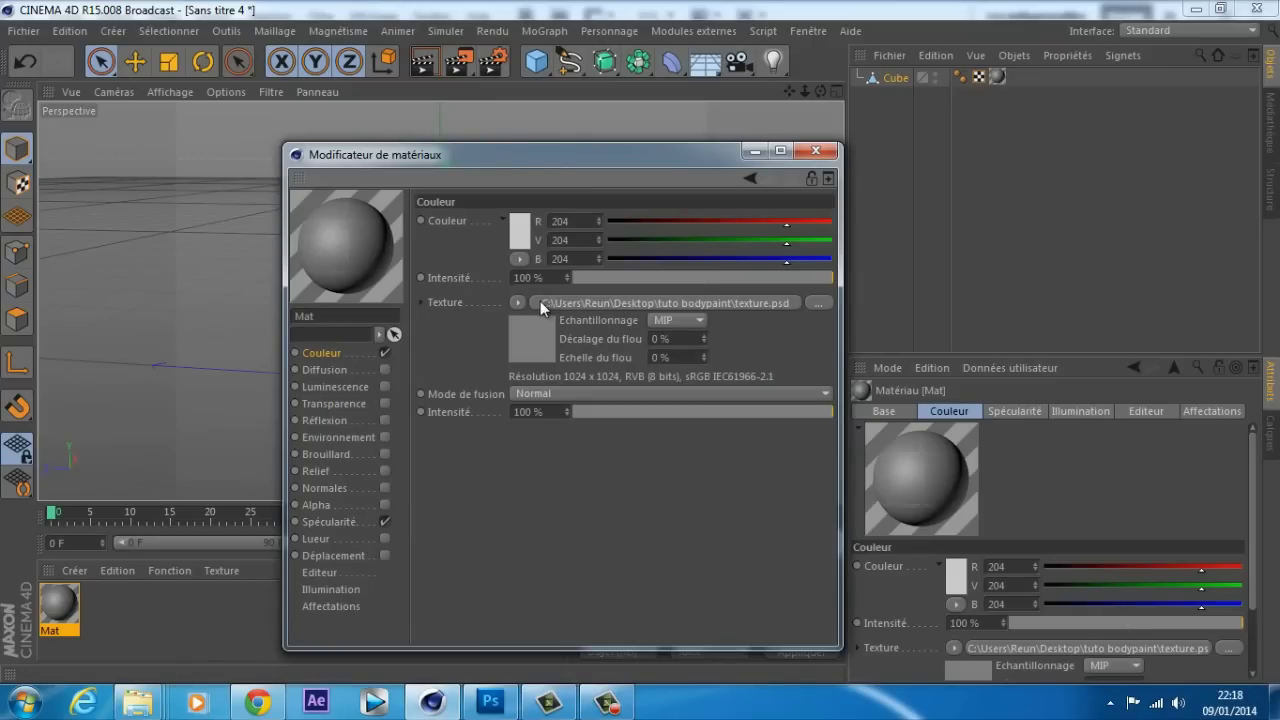
left_click(826, 306)
left_click(628, 305)
double_click(628, 298)
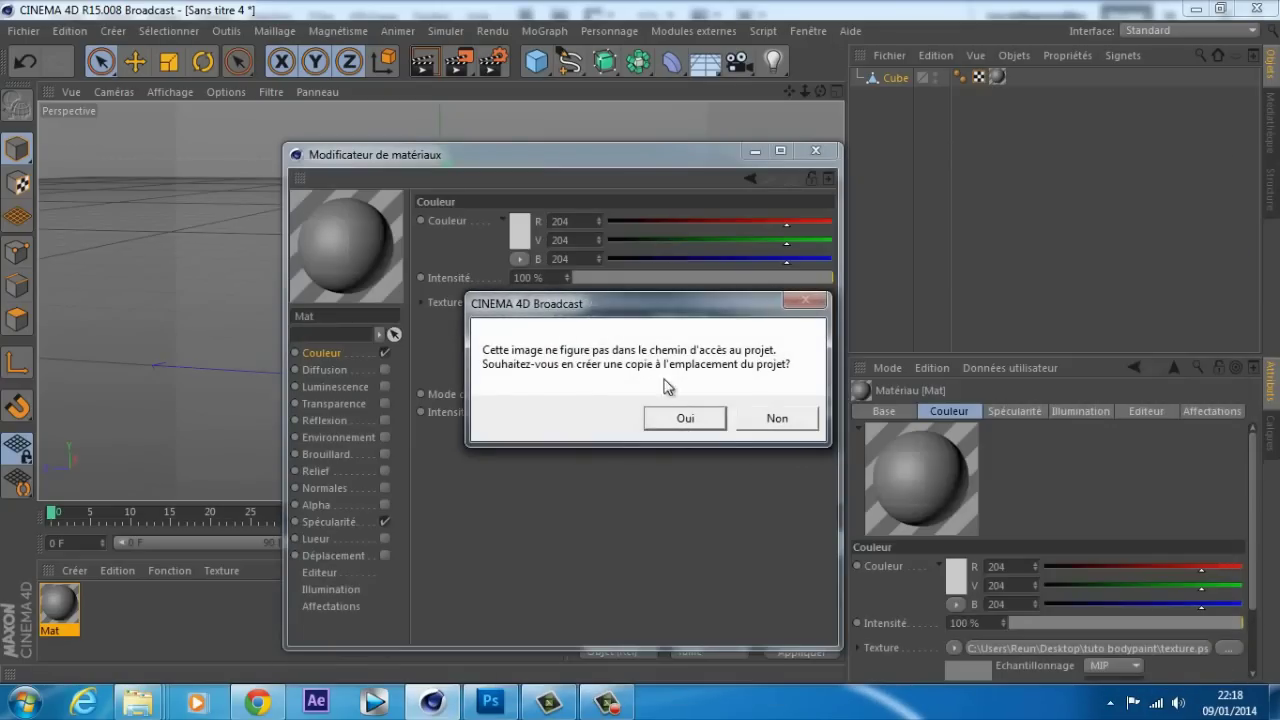
left_click(684, 418)
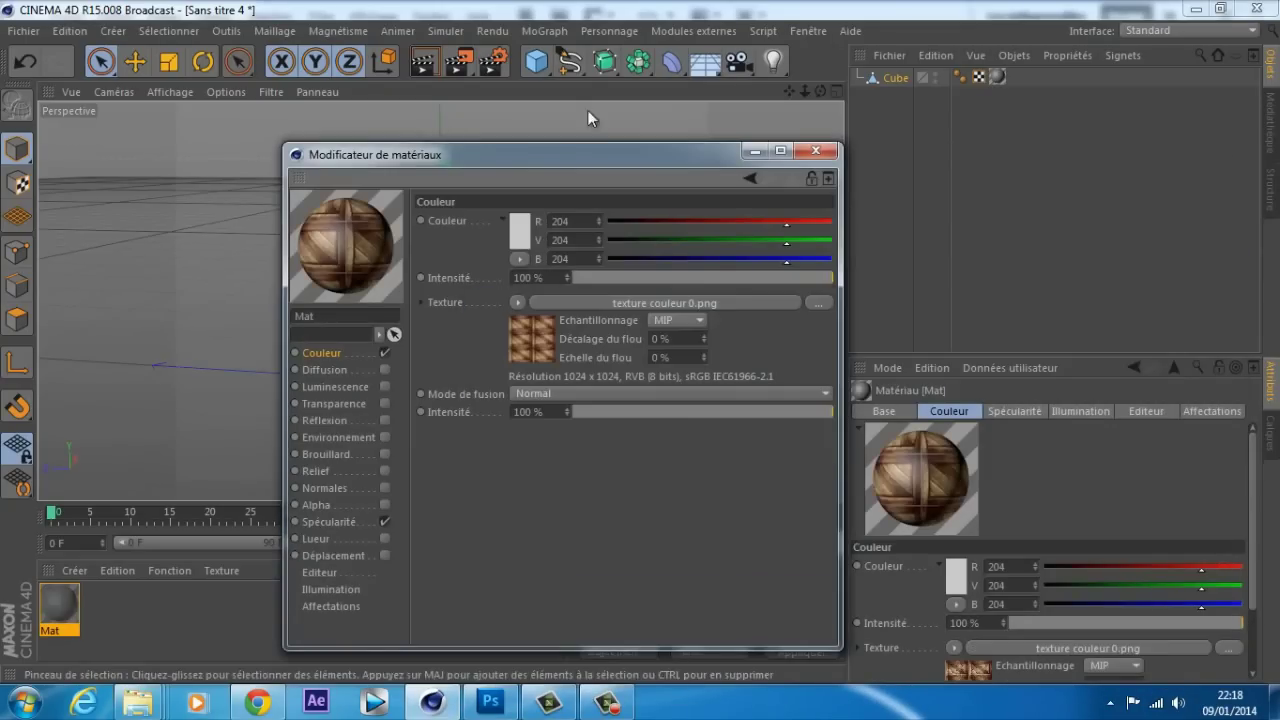
Render the view to preview the crate, and set the texture's Echantillonnage to Sans
left_click_drag(443, 158, 779, 136)
key("ctrl+r")
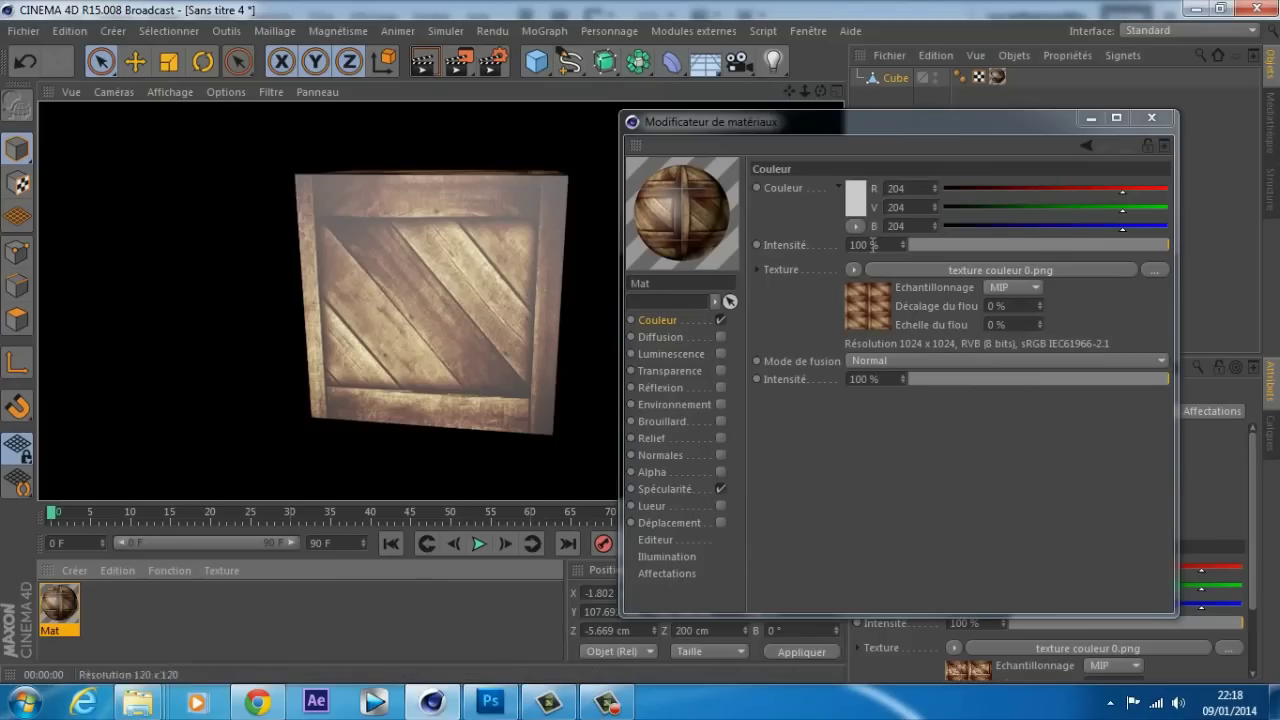
left_click(1013, 287)
left_click(1004, 303)
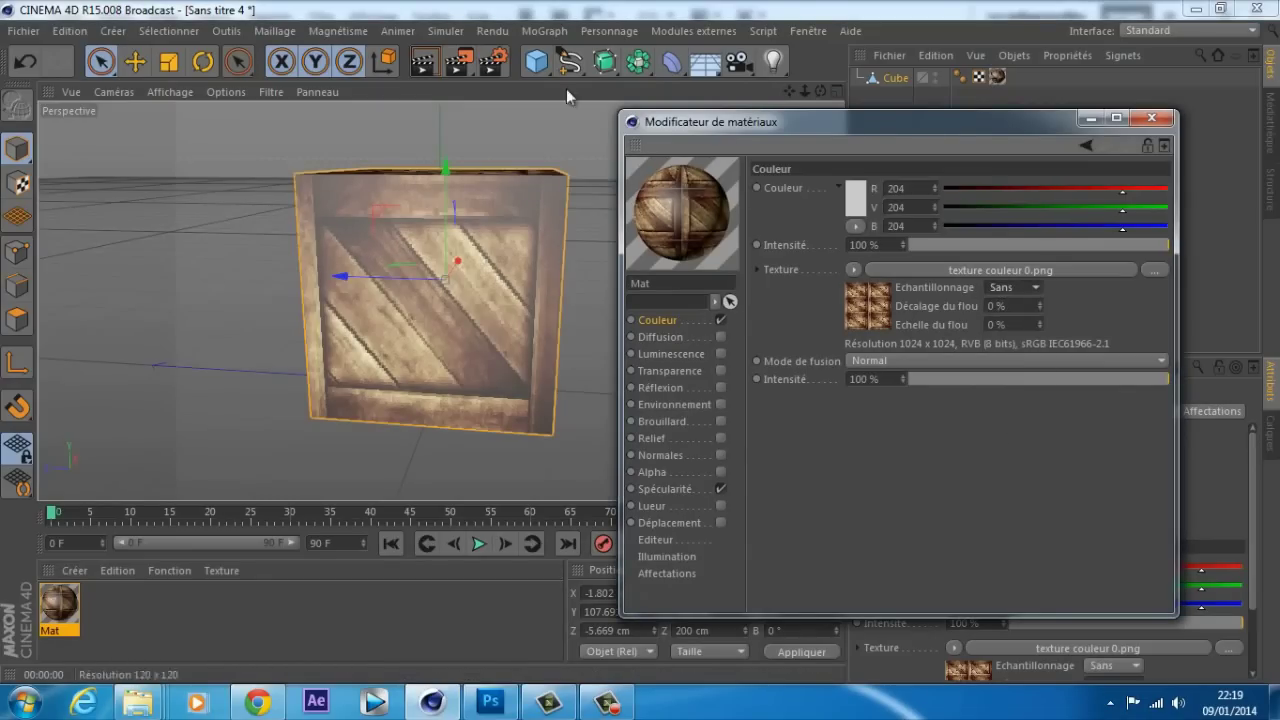
Render the crate face close up to check the texture's sharpness, and close the material editor
left_click(423, 62)
scroll(440, 185, "up", 5)
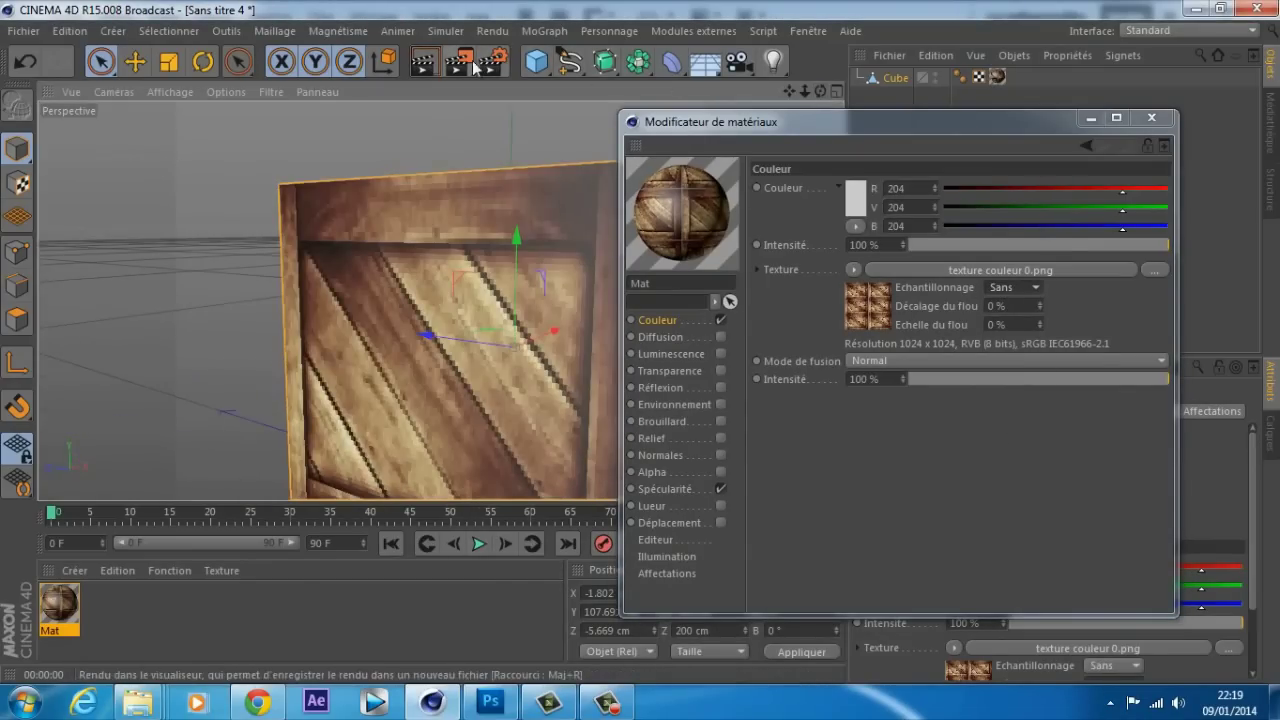
left_click(476, 67)
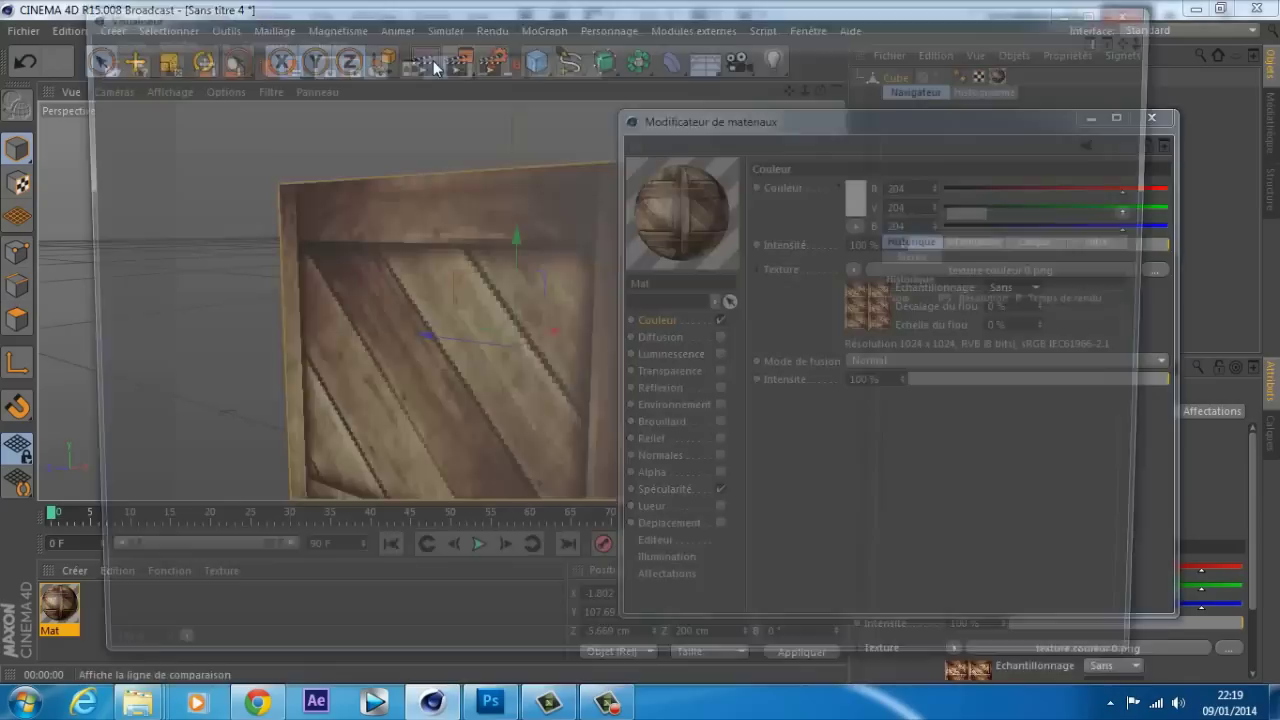
left_click(1142, 10)
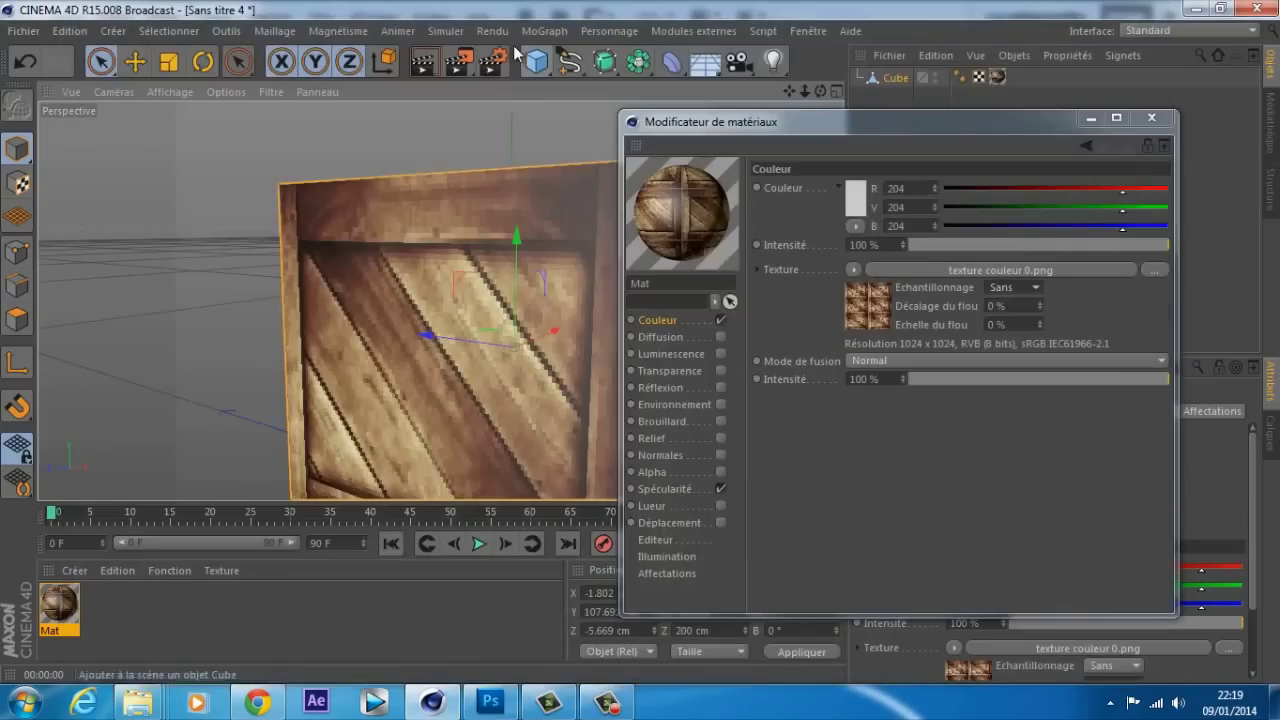
left_click(430, 60)
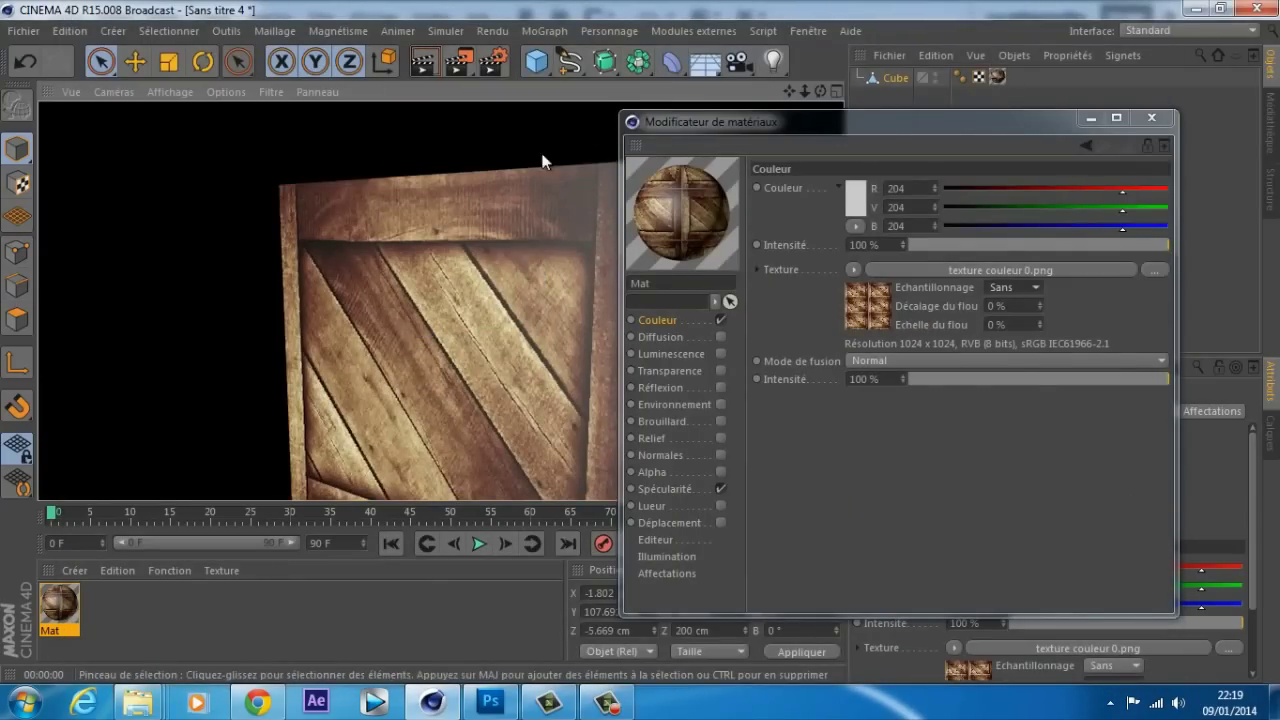
scroll(523, 166, "down", 2)
left_click_drag(893, 125, 875, 140)
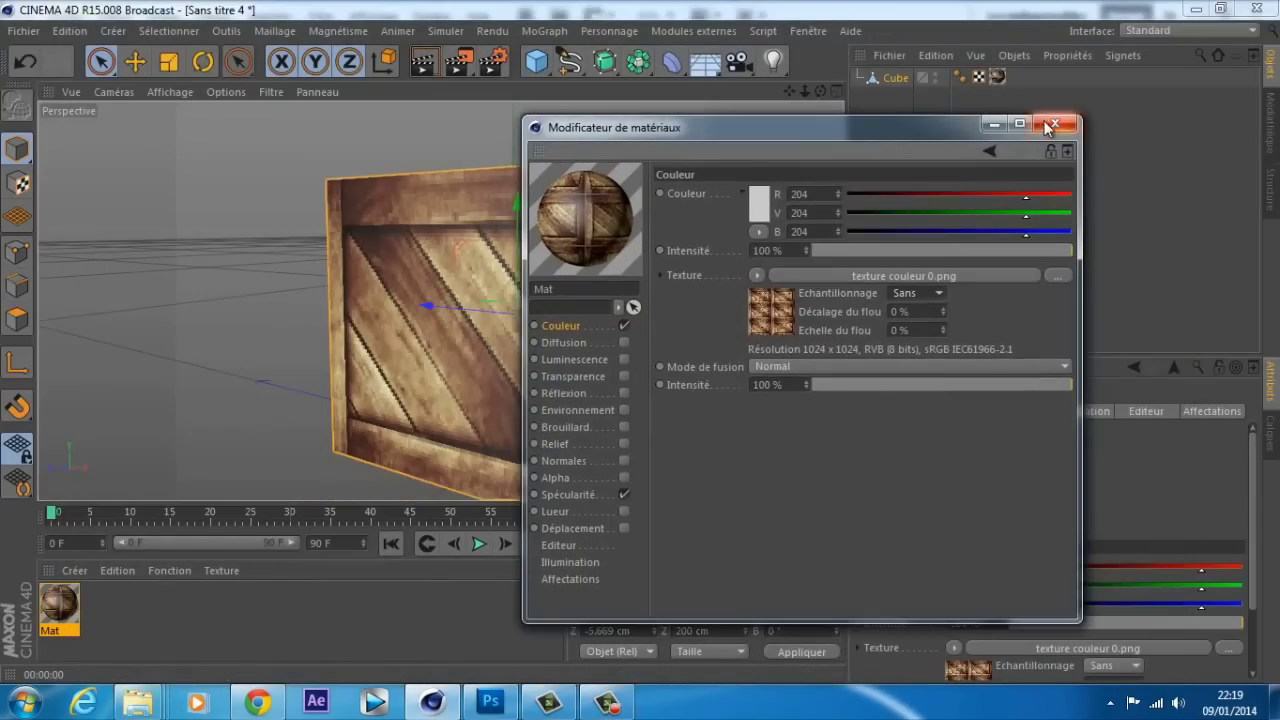
left_click(1057, 120)
Examine the textured cube from several angles and distances, rendering the view to check its faces and edges
left_click_drag(819, 91, 891, 193)
left_click(891, 185)
left_click_drag(818, 91, 640, 342)
left_click(420, 62)
scroll(456, 207, "up", 5)
left_click_drag(821, 92, 636, 342)
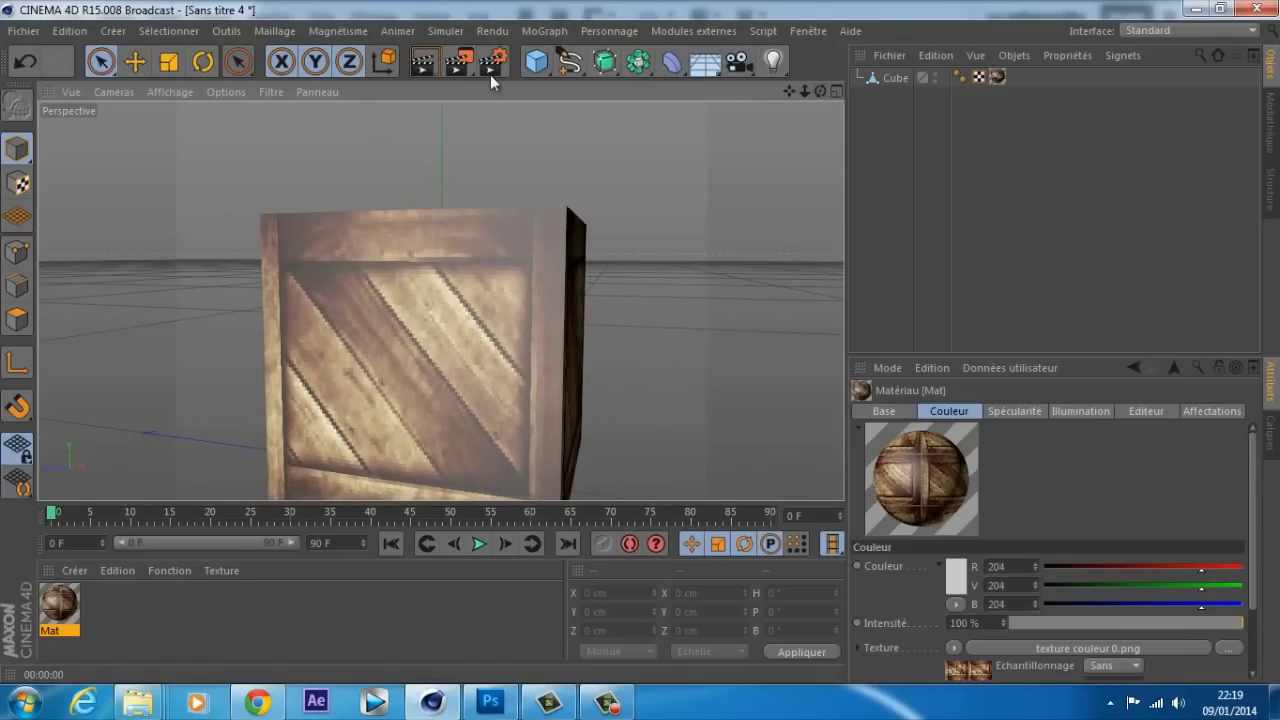
left_click(425, 63)
left_click_drag(820, 92, 637, 342)
scroll(530, 268, "up", 5)
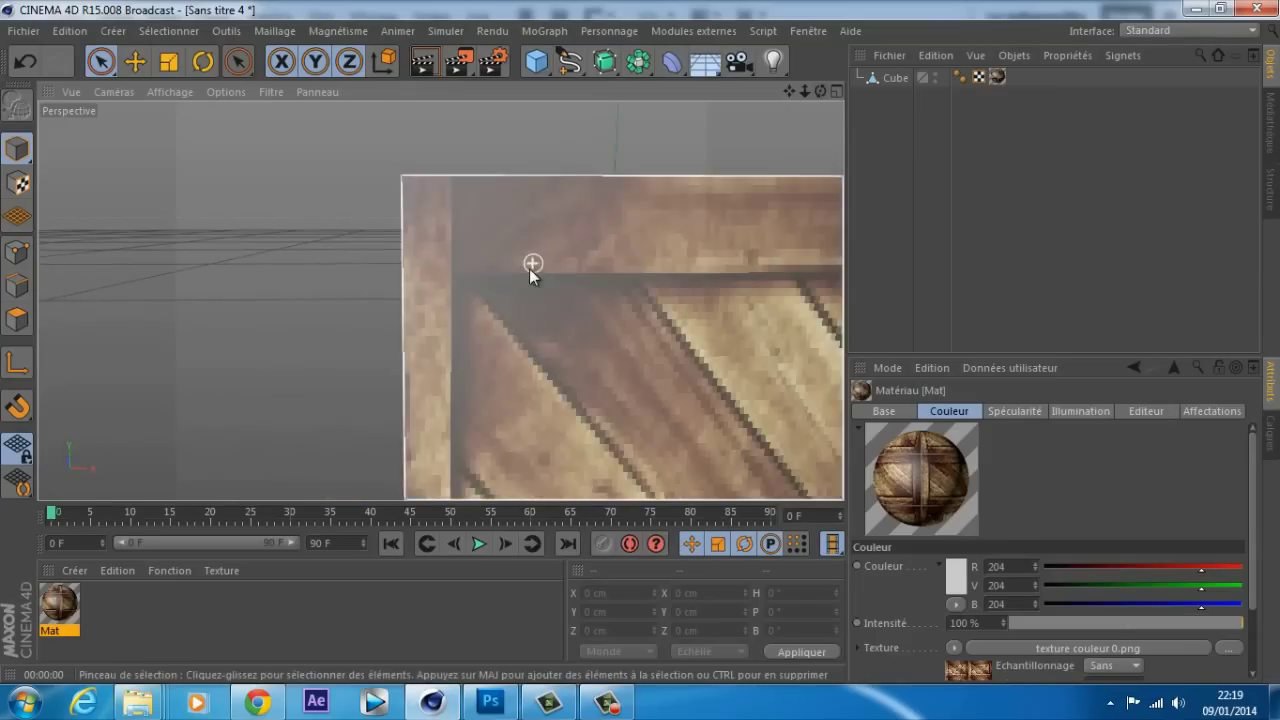
left_click(425, 63)
left_click_drag(820, 92, 680, 216)
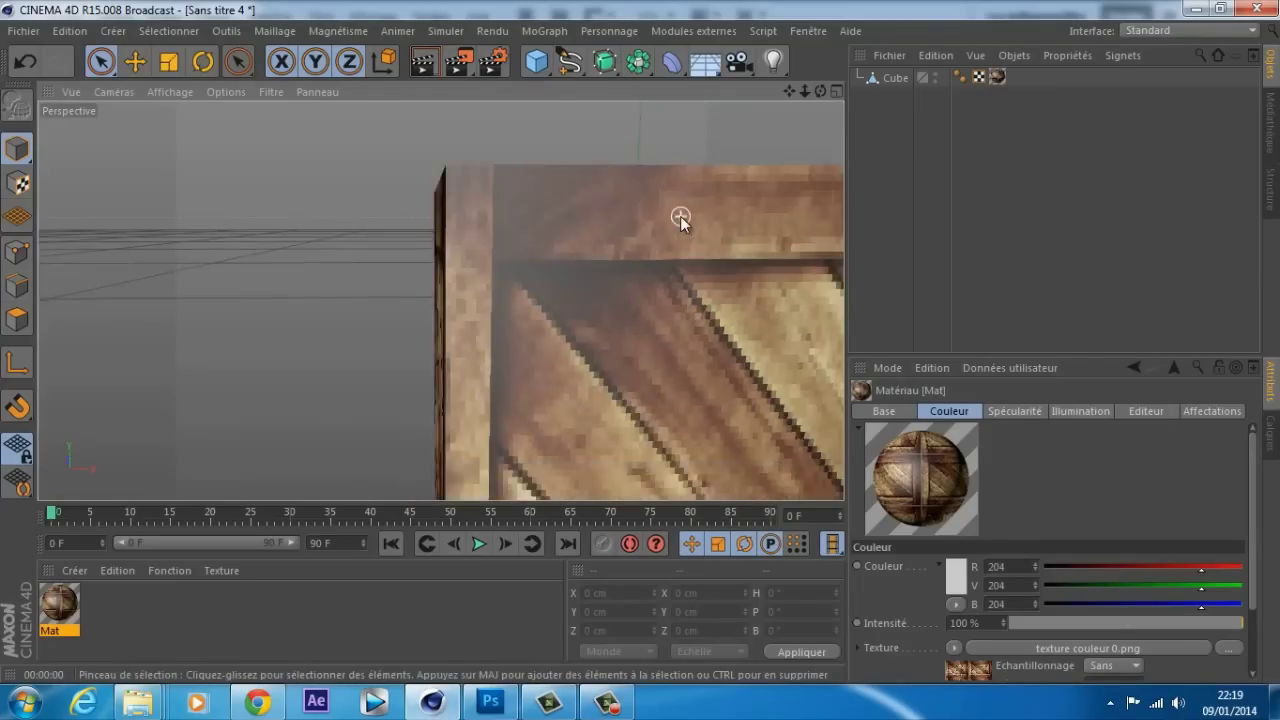
scroll(680, 216, "down", 4)
left_click_drag(820, 92, 642, 342)
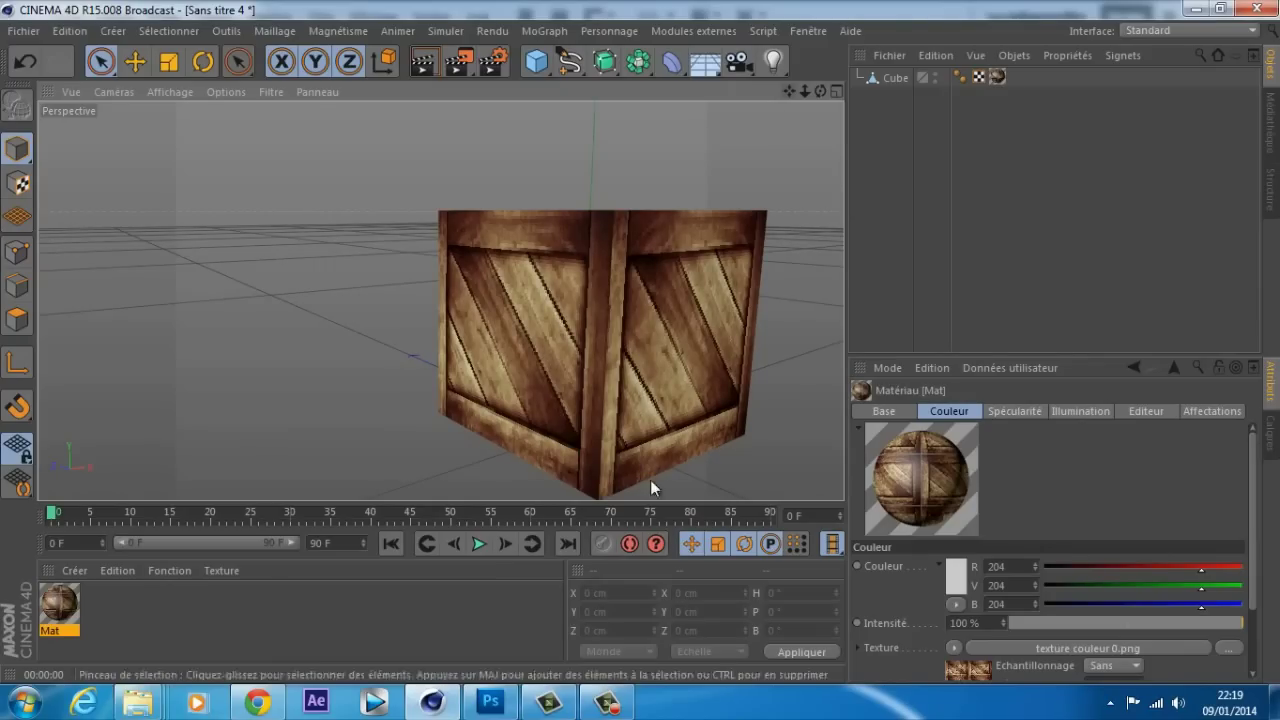
Switch to Photoshop and open texture couleur 0.png from the tuto bodypaint folder
left_click(490, 702)
left_click(62, 17)
left_click(70, 51)
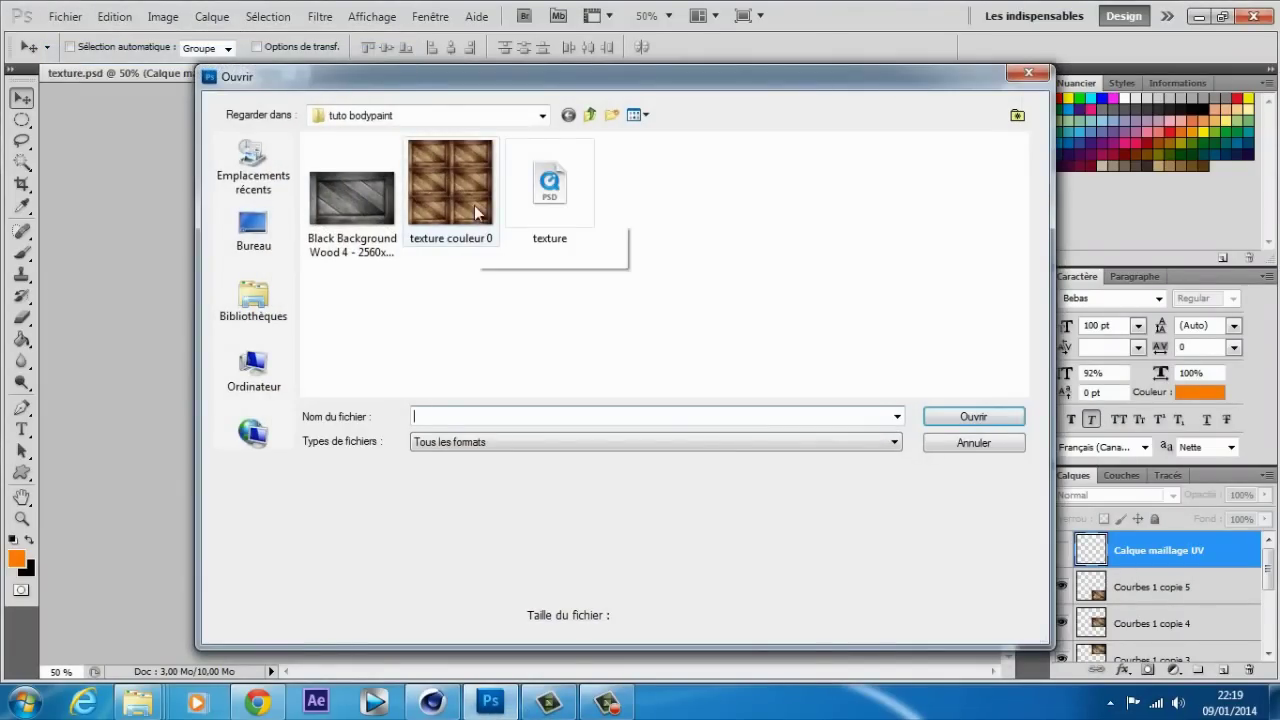
double_click(455, 191)
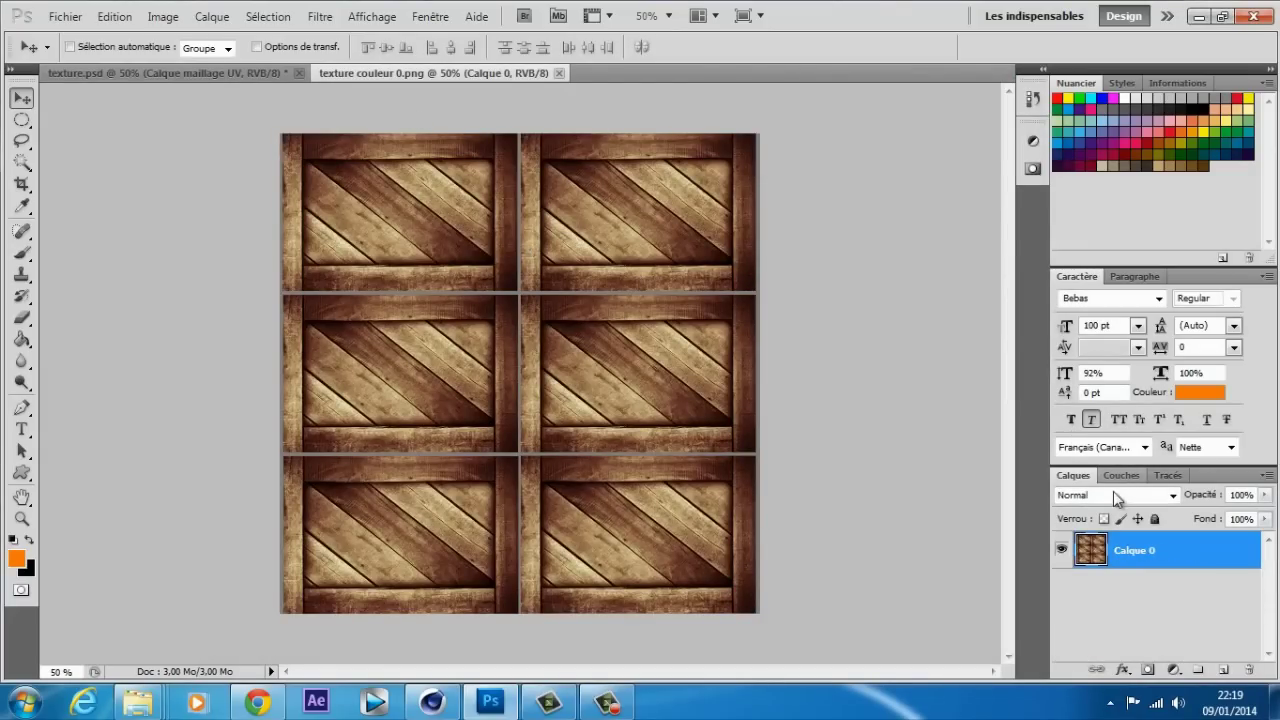
Add a Teinte/Saturation adjustment layer above Calque 0 and set its Saturation to -100
left_click(1033, 140)
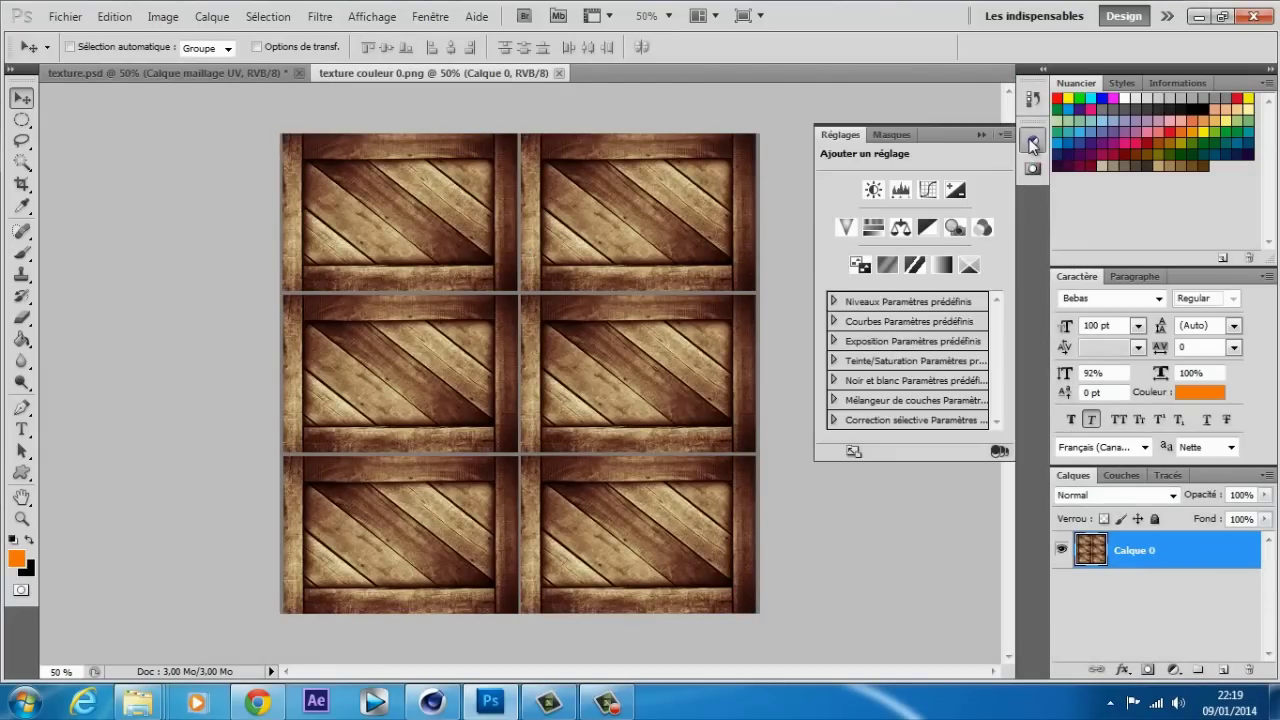
left_click(163, 16)
mouse_move(182, 63)
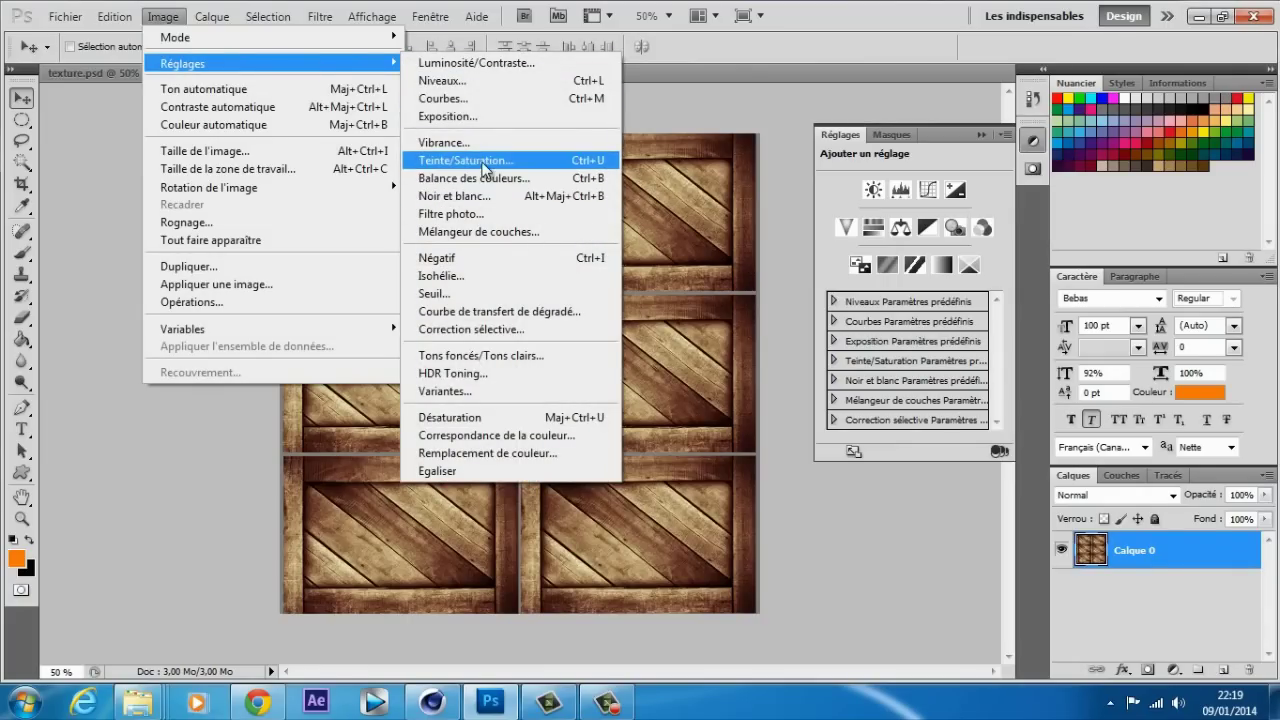
left_click(982, 135)
left_click(1032, 140)
left_click(873, 227)
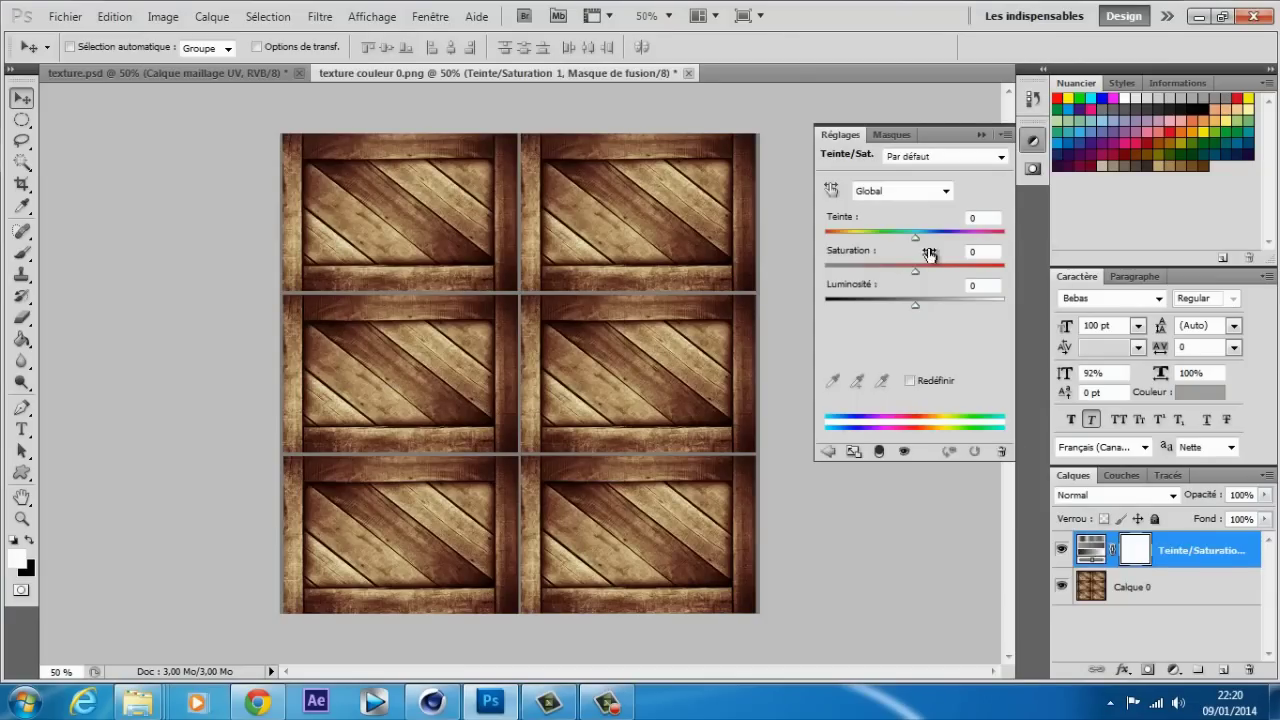
left_click_drag(913, 272, 651, 275)
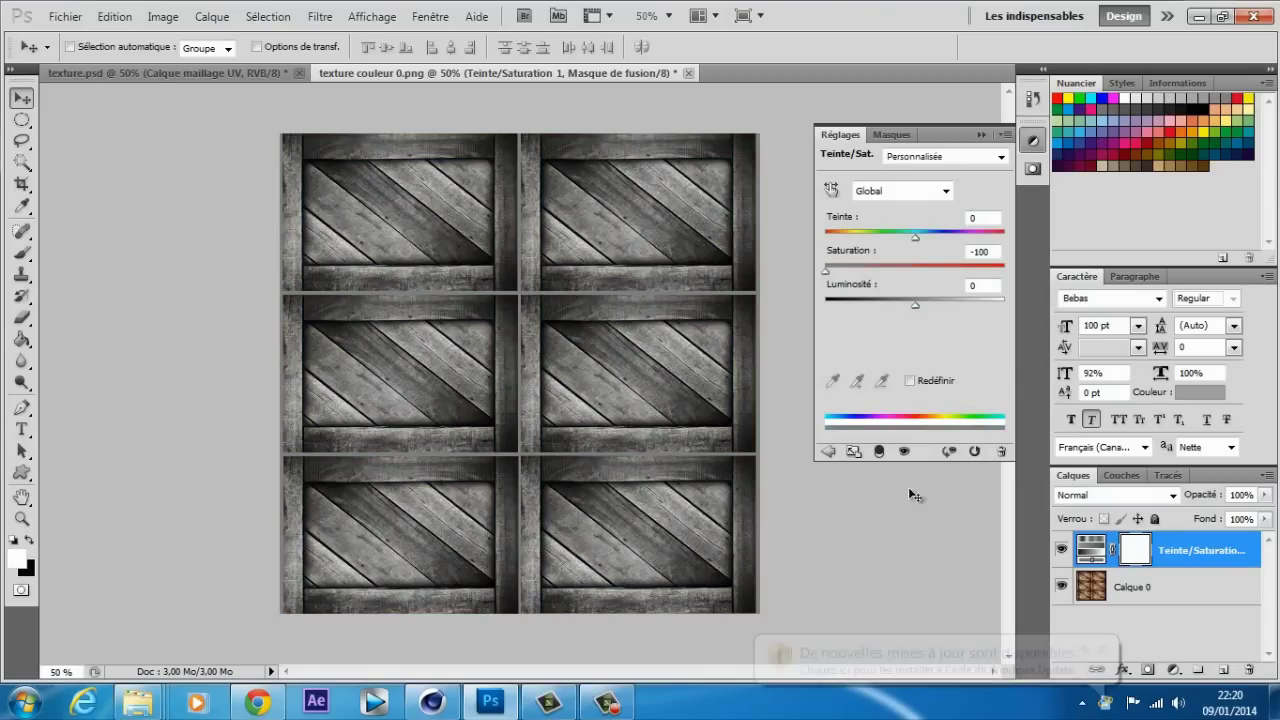
left_click(1101, 651)
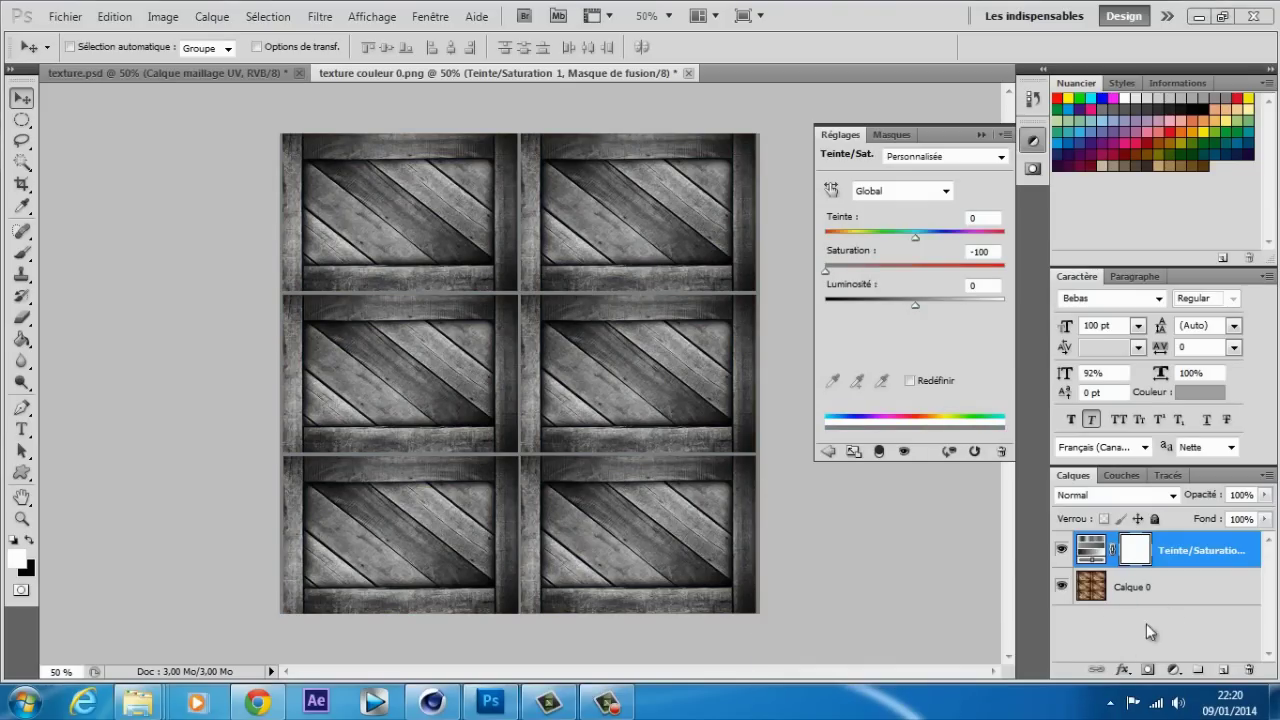
Invert the colours of the Calque 0 layer
left_click(1174, 600)
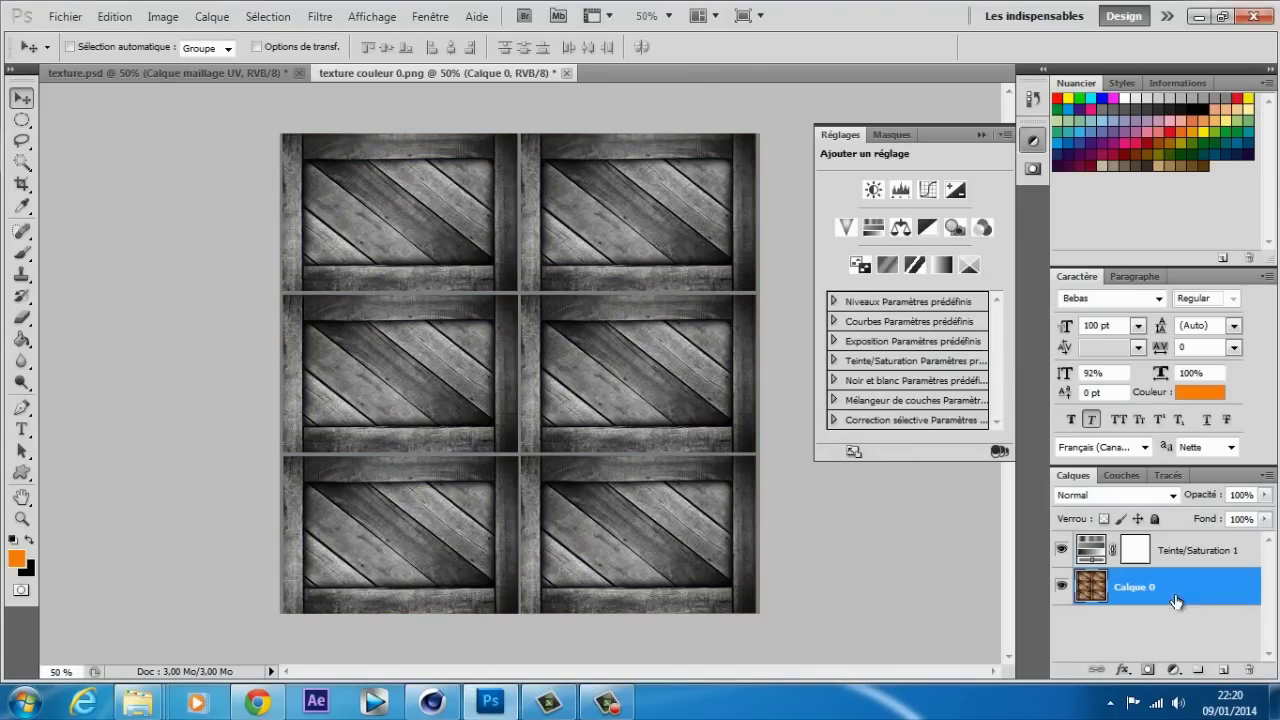
left_click(977, 139)
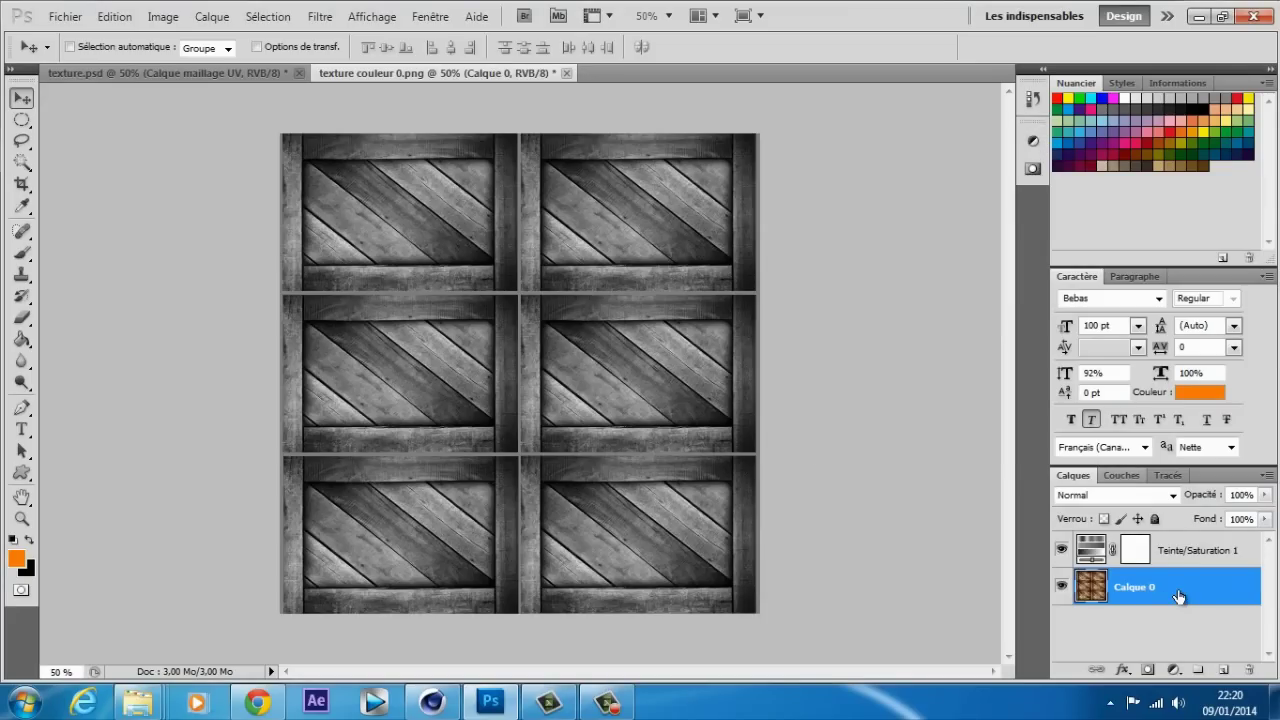
key("ctrl+i")
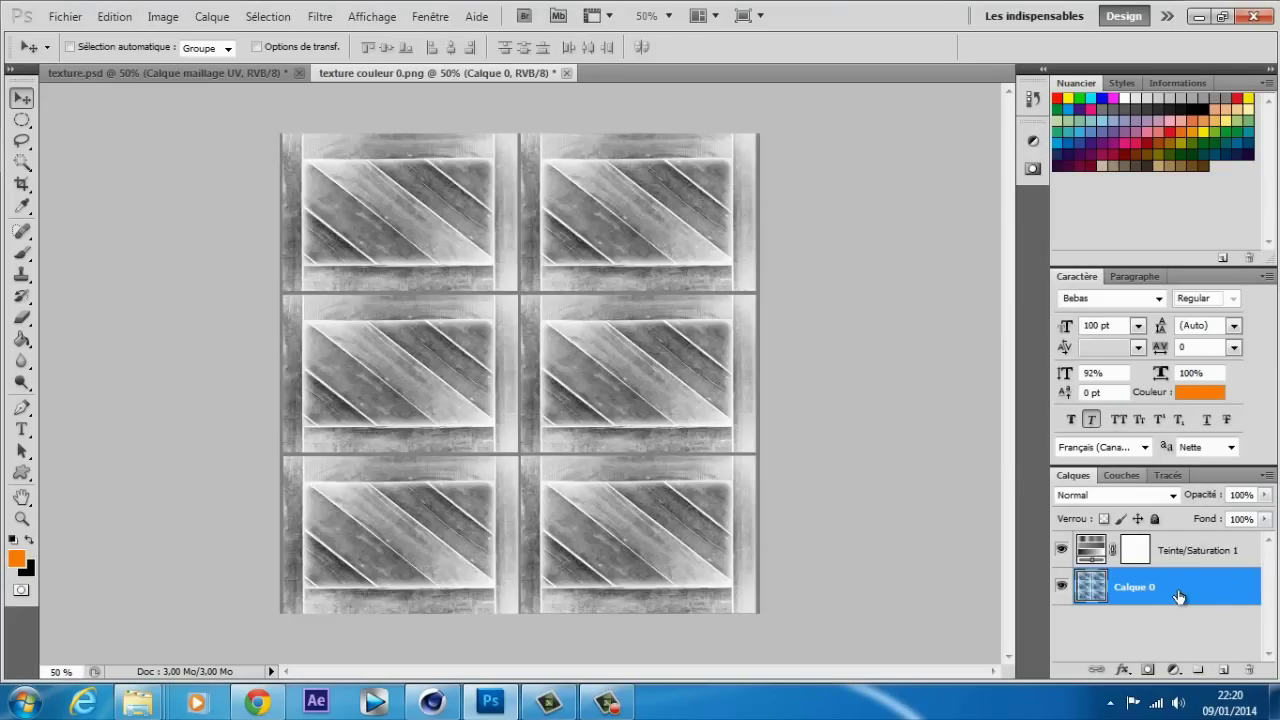
Add a Niveaux adjustment layer above Calque 0, with the black input level at about 34 and midtones at about 0,58
left_click(1155, 617)
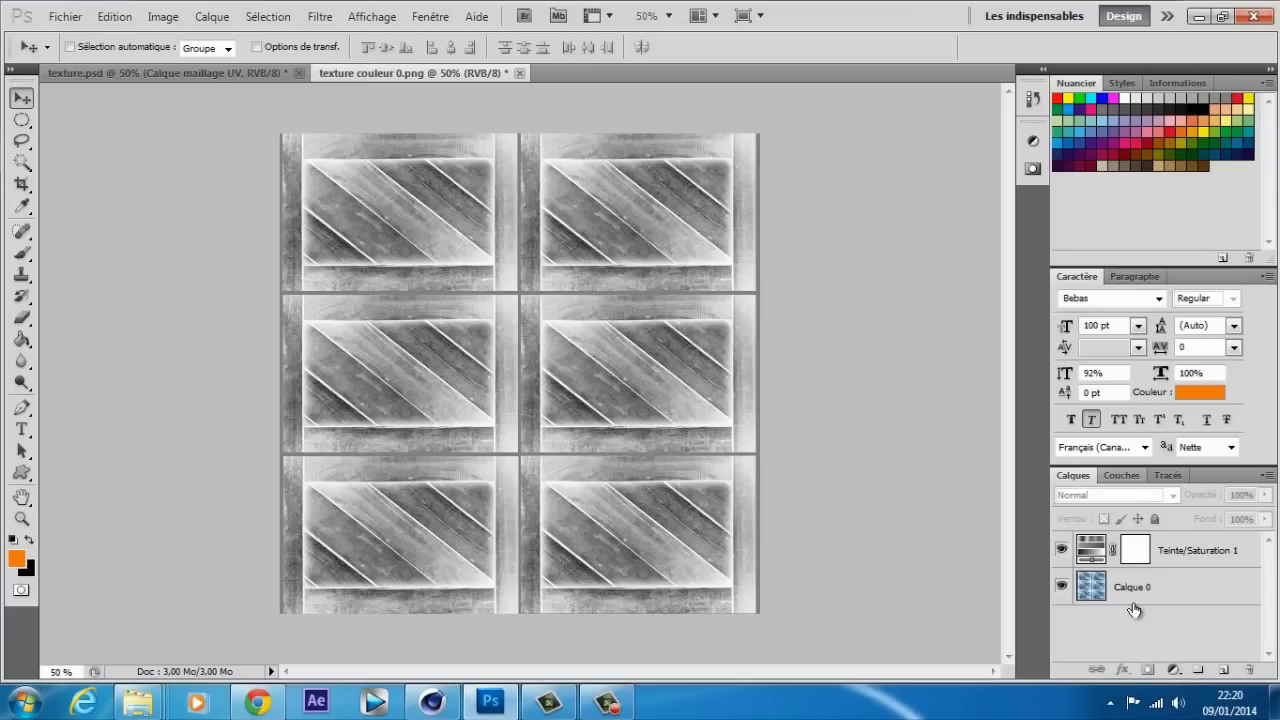
left_click(1180, 592)
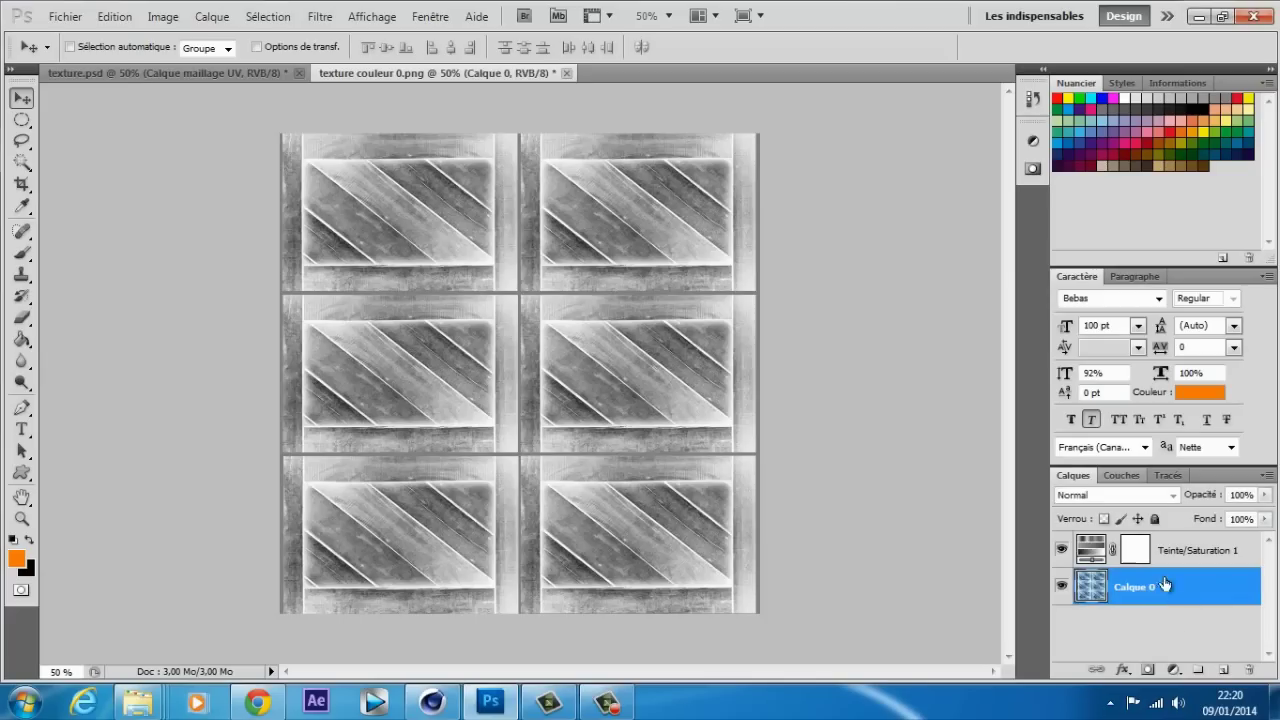
left_click(1033, 142)
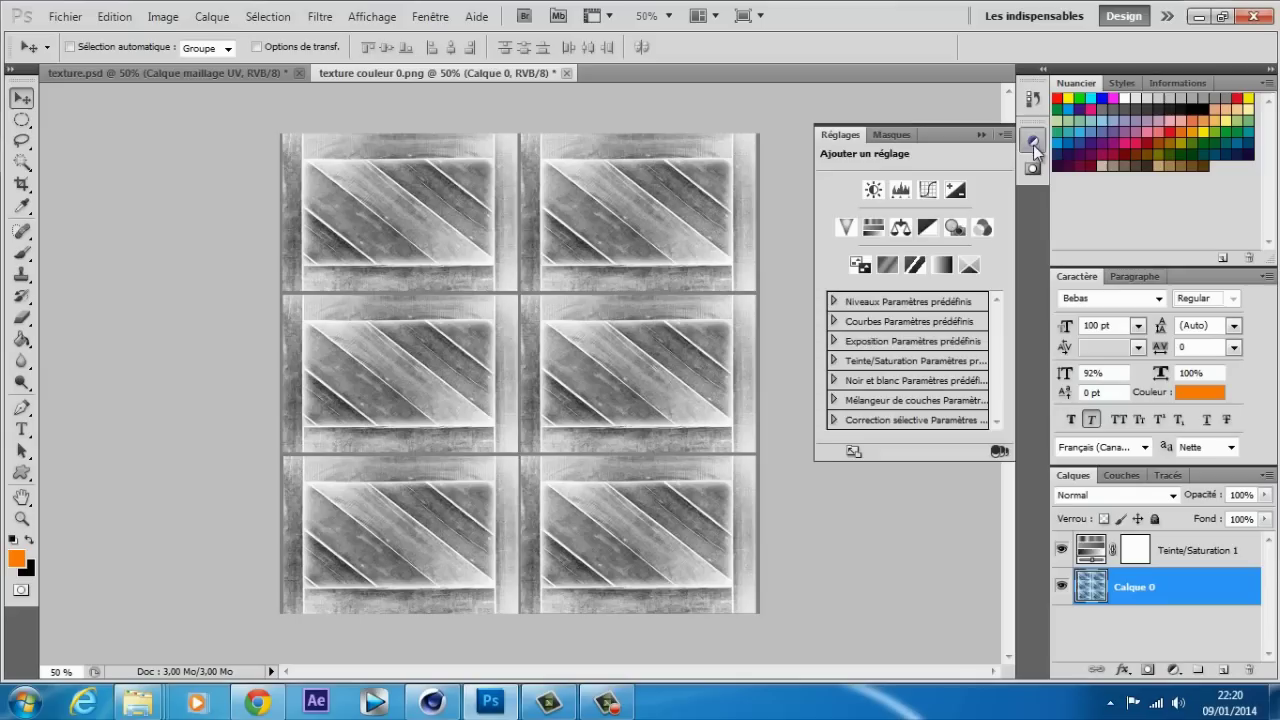
left_click(901, 191)
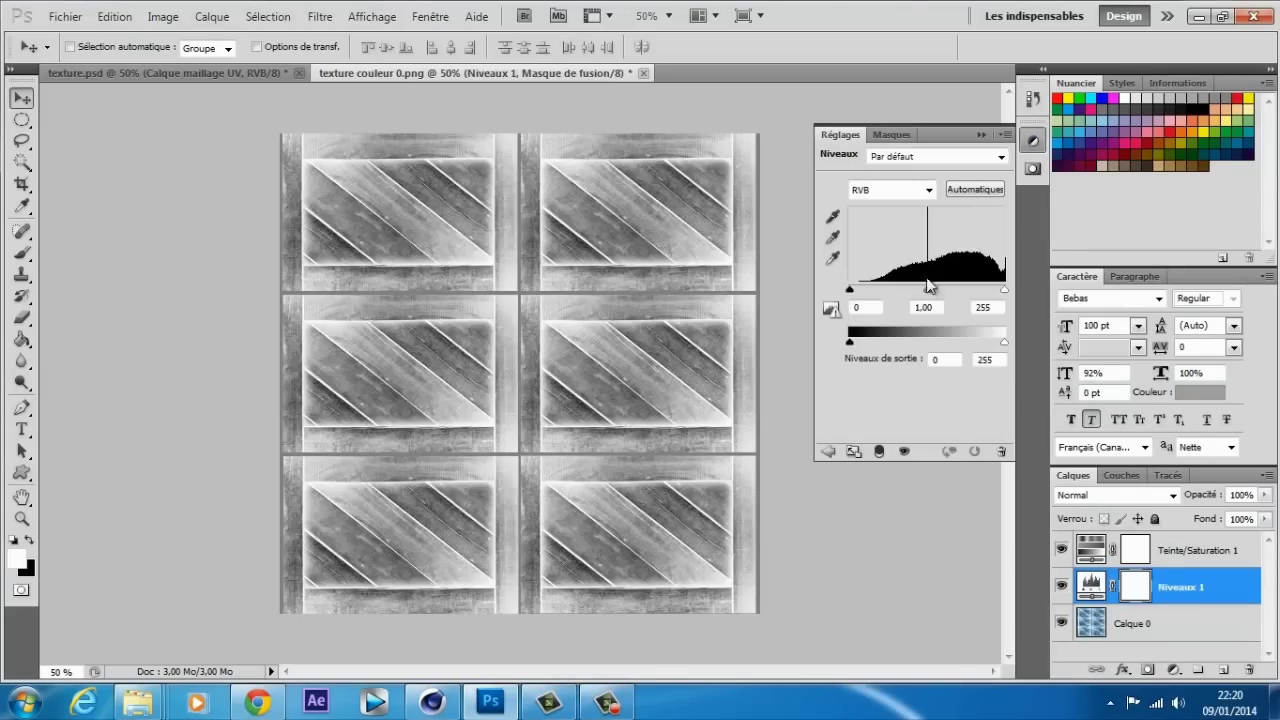
left_click_drag(927, 290, 952, 290)
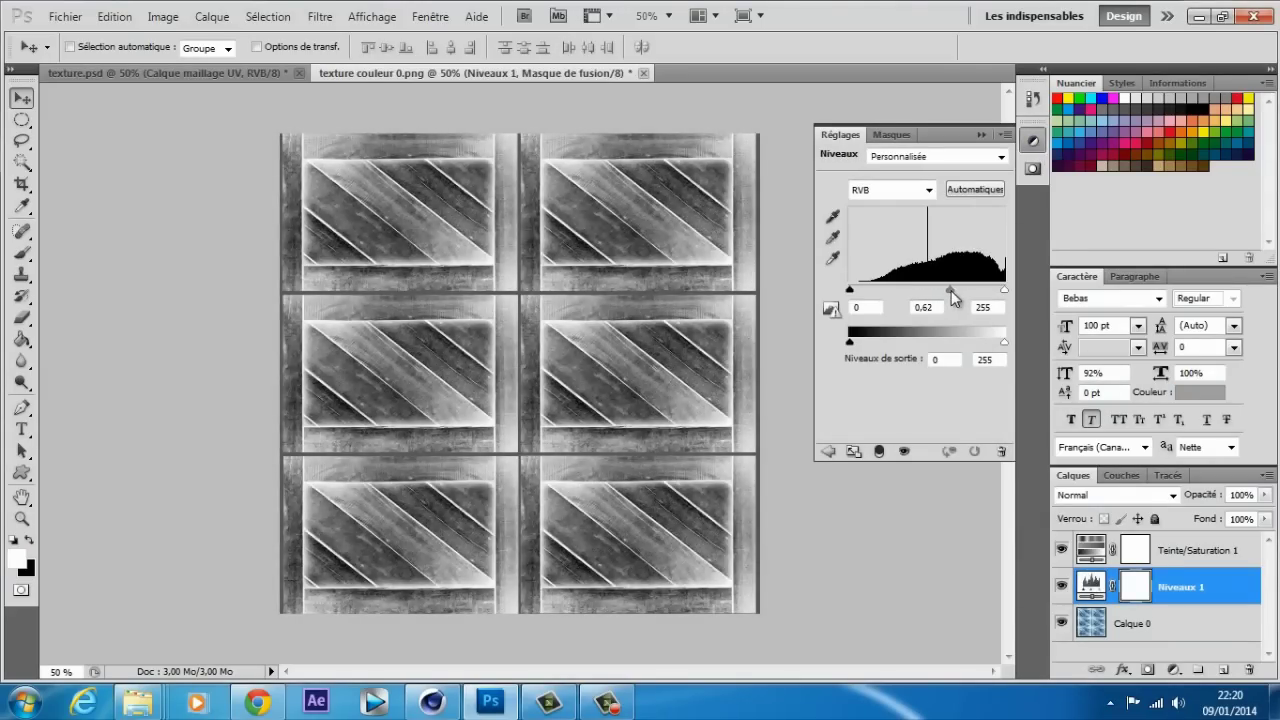
left_click_drag(848, 292, 872, 297)
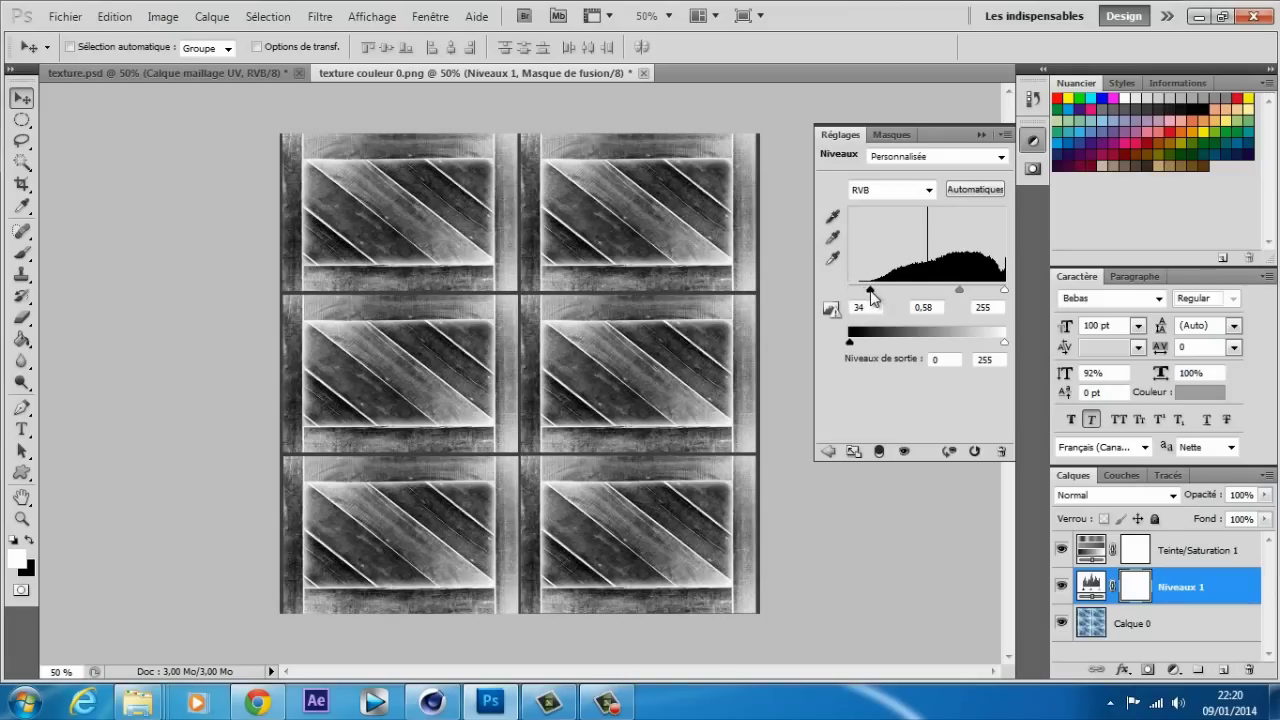
left_click(977, 133)
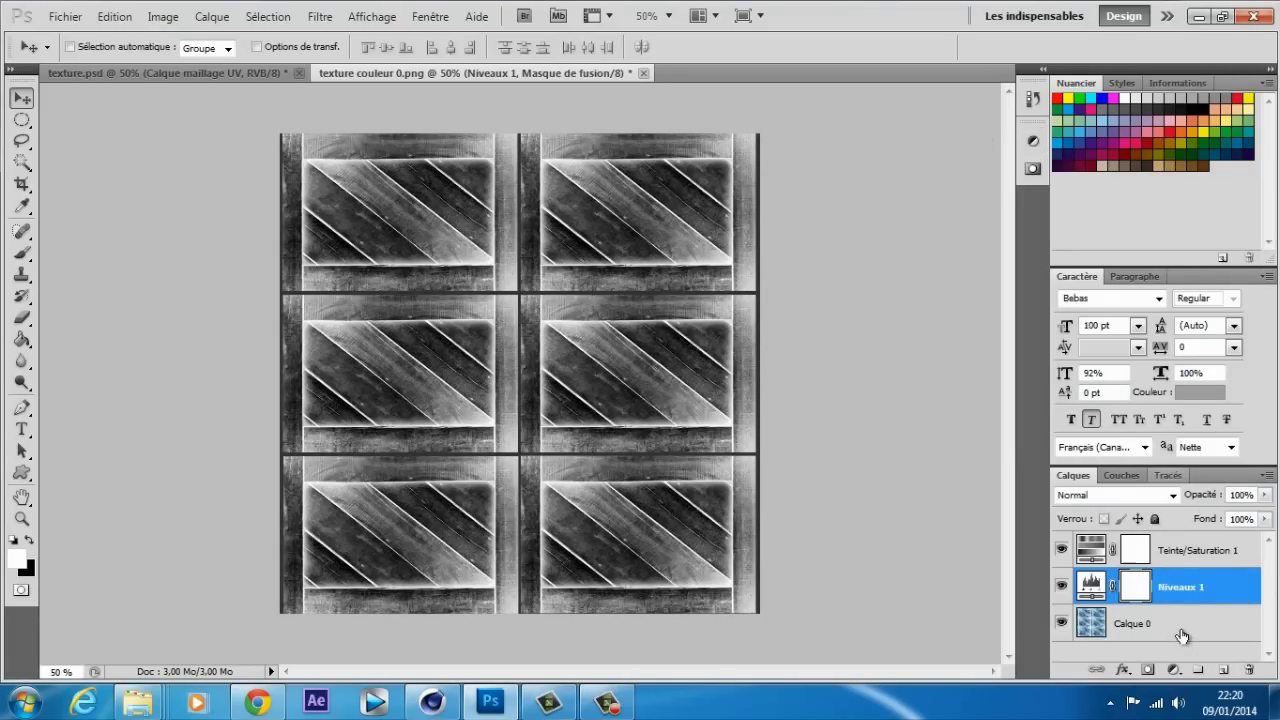
Export the grayscale image through Rendu vidéo as texture relief.png in the tuto bodypaint folder
left_click(1182, 628)
left_click(65, 16)
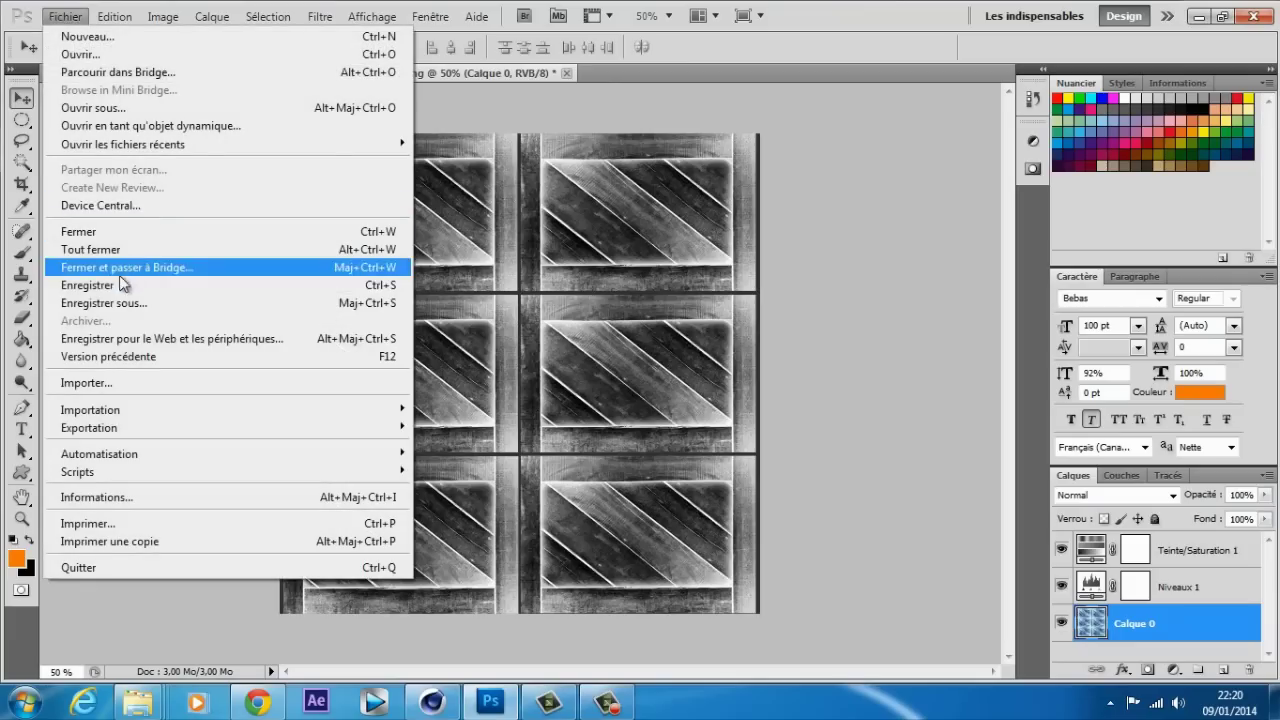
mouse_move(125, 427)
left_click(440, 467)
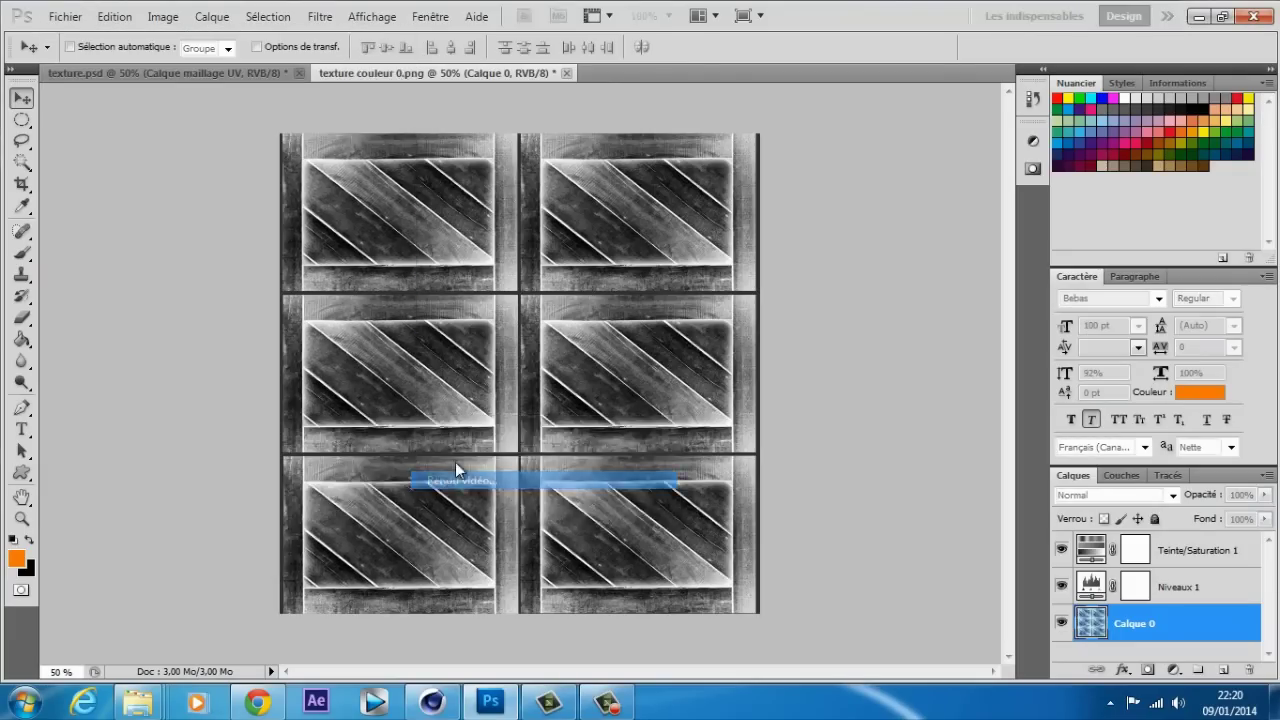
left_click(497, 112)
left_click_drag(497, 112, 442, 114)
type("re relief.png")
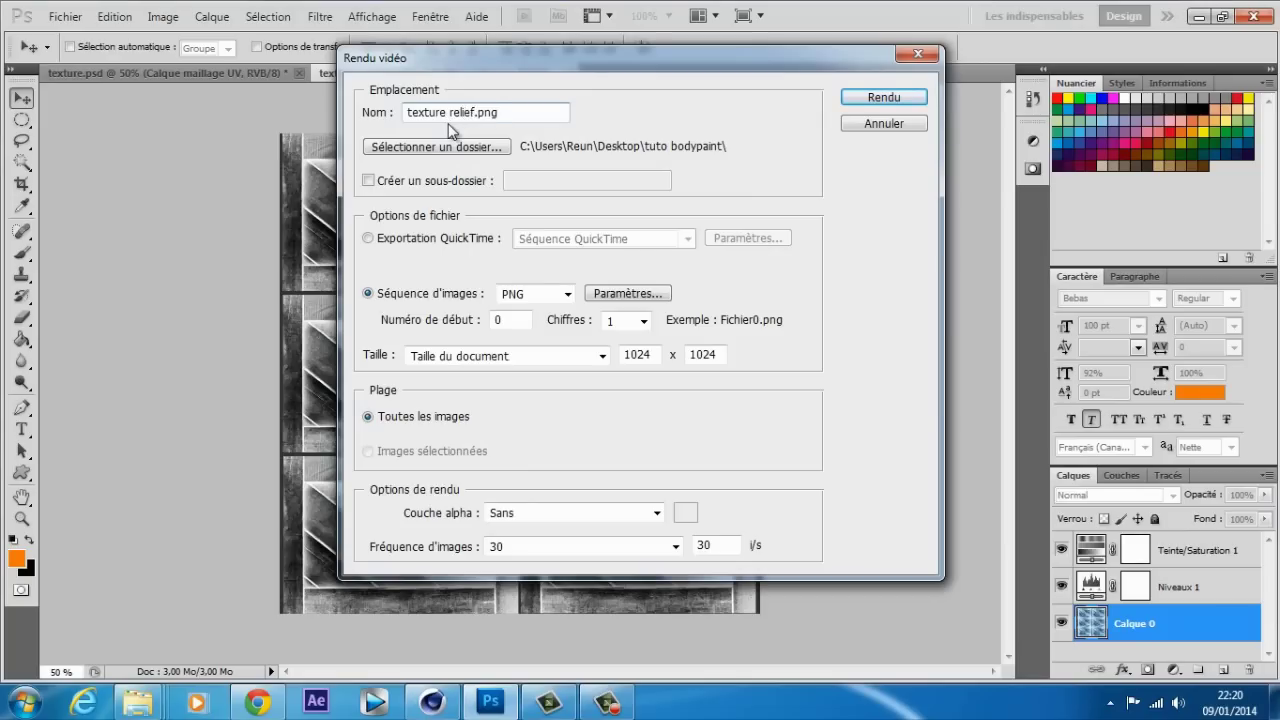
key("Return")
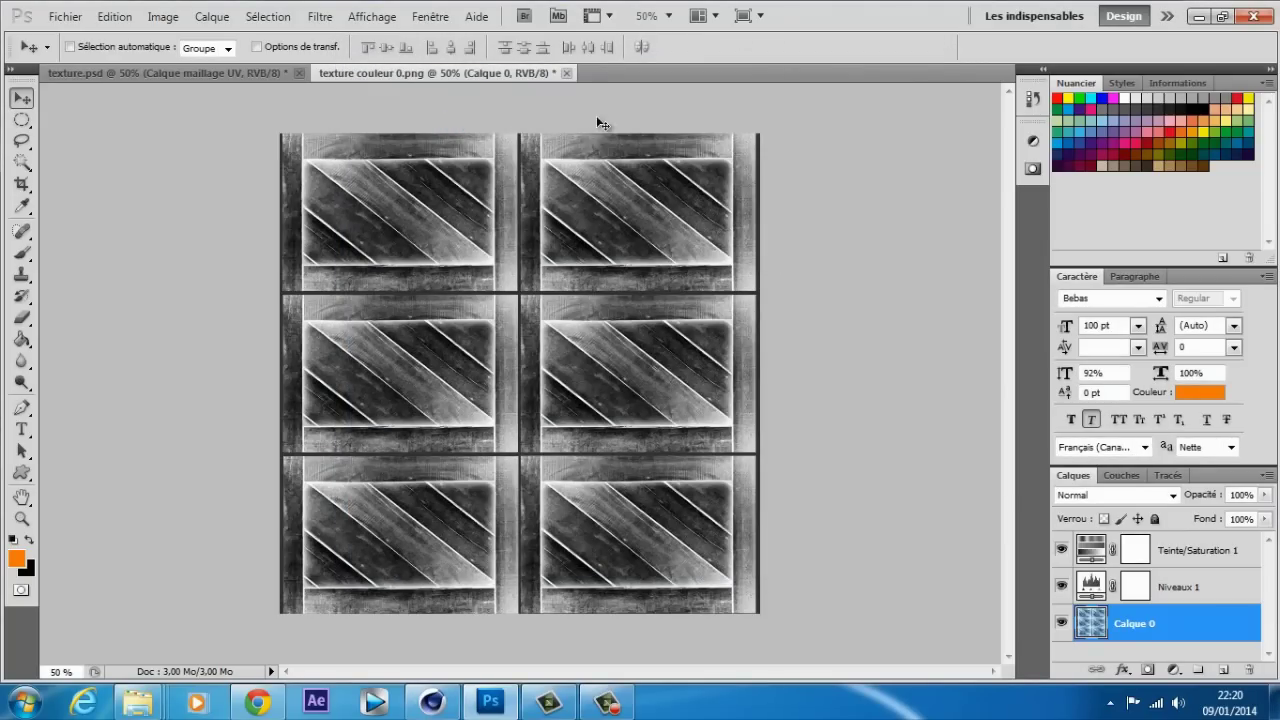
Close the modified texture couleur 0.png without saving, and open the original file again
left_click(566, 73)
left_click(600, 277)
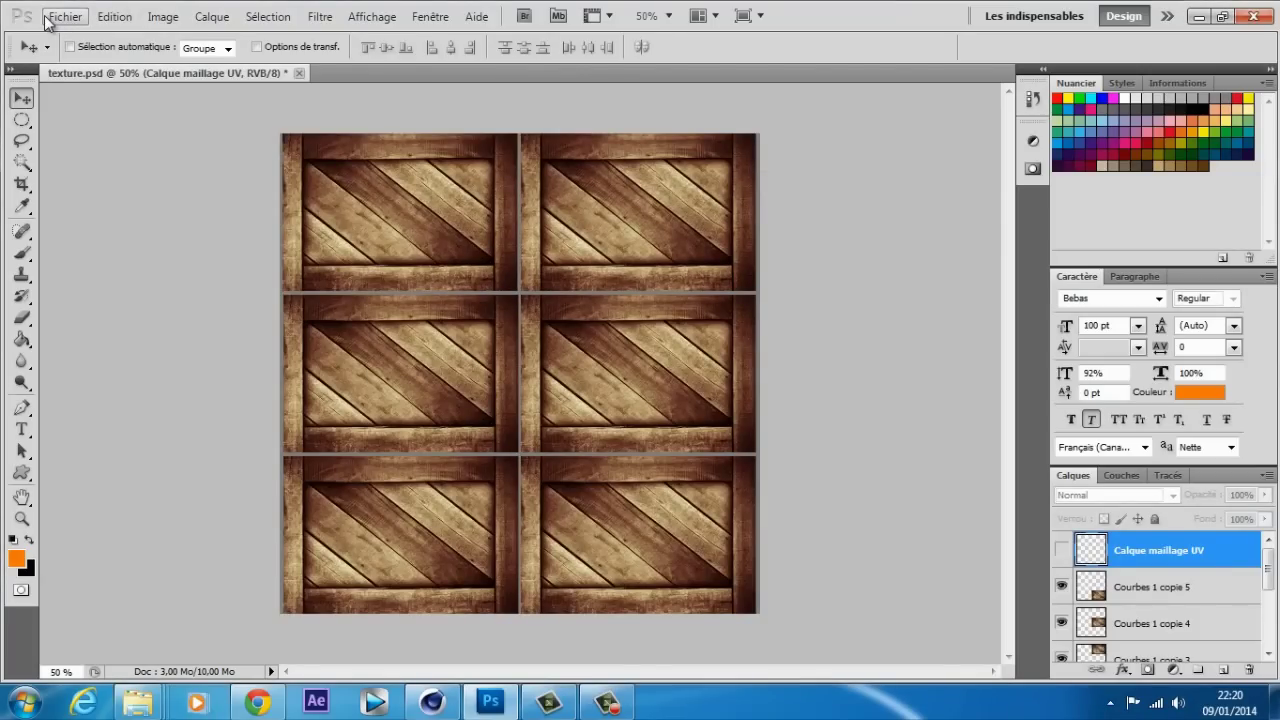
left_click(47, 20)
left_click(80, 72)
left_click(450, 215)
double_click(450, 218)
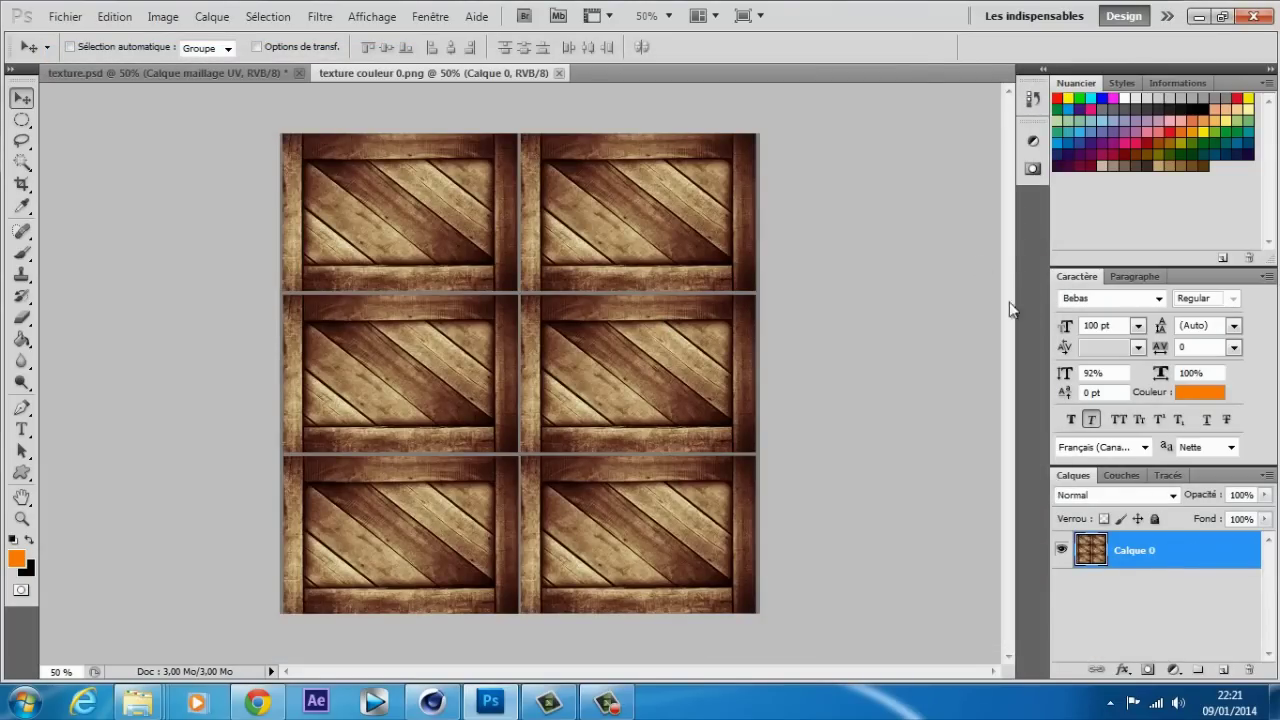
Desaturate the reopened texture with a Teinte/Saturation adjustment layer set to Saturation -100
left_click(1032, 140)
left_click(920, 262)
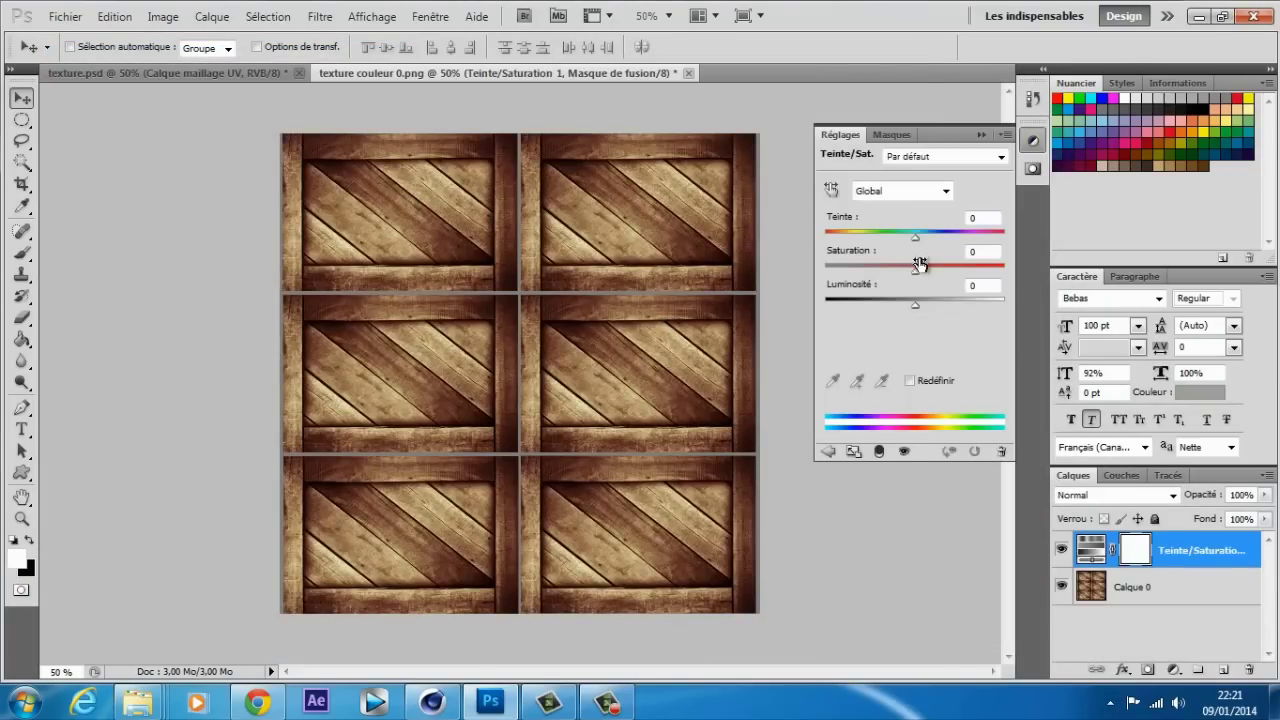
left_click_drag(911, 272, 826, 272)
left_click(1180, 590)
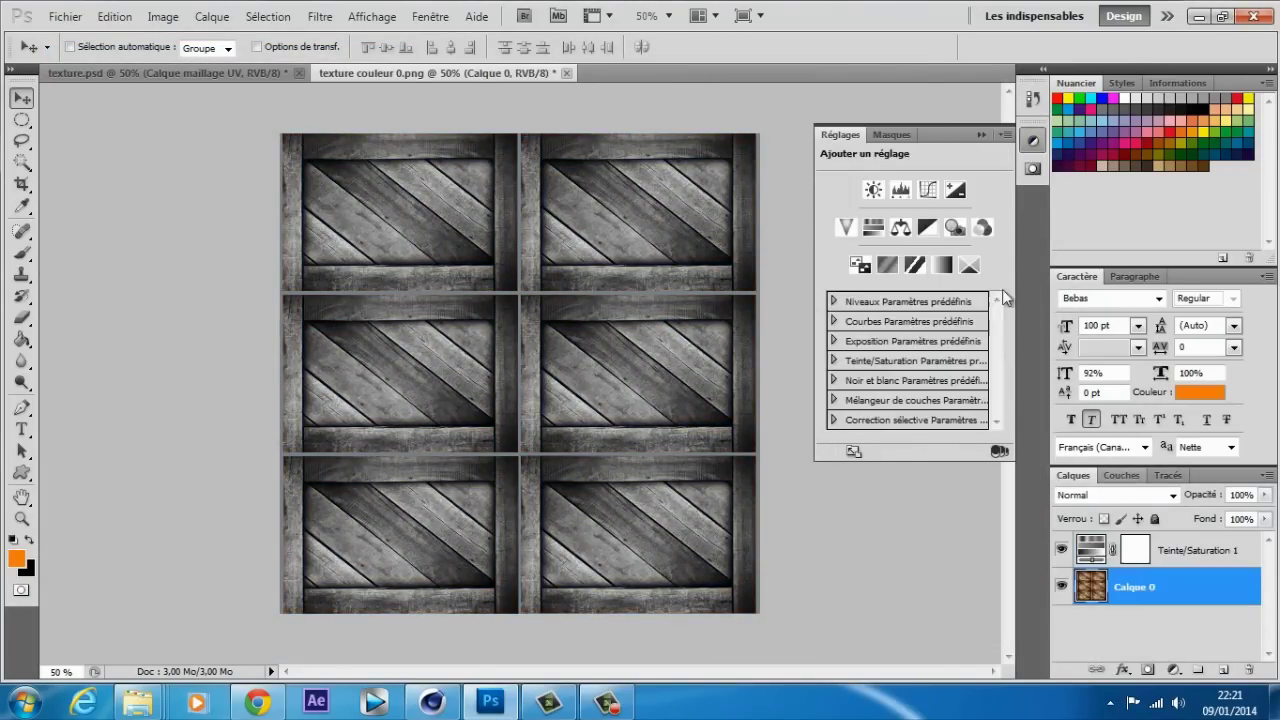
left_click(899, 193)
left_click_drag(926, 290, 962, 290)
mouse_move(852, 291)
left_mouse_down()
mouse_move(875, 291)
mouse_move(847, 291)
left_mouse_up()
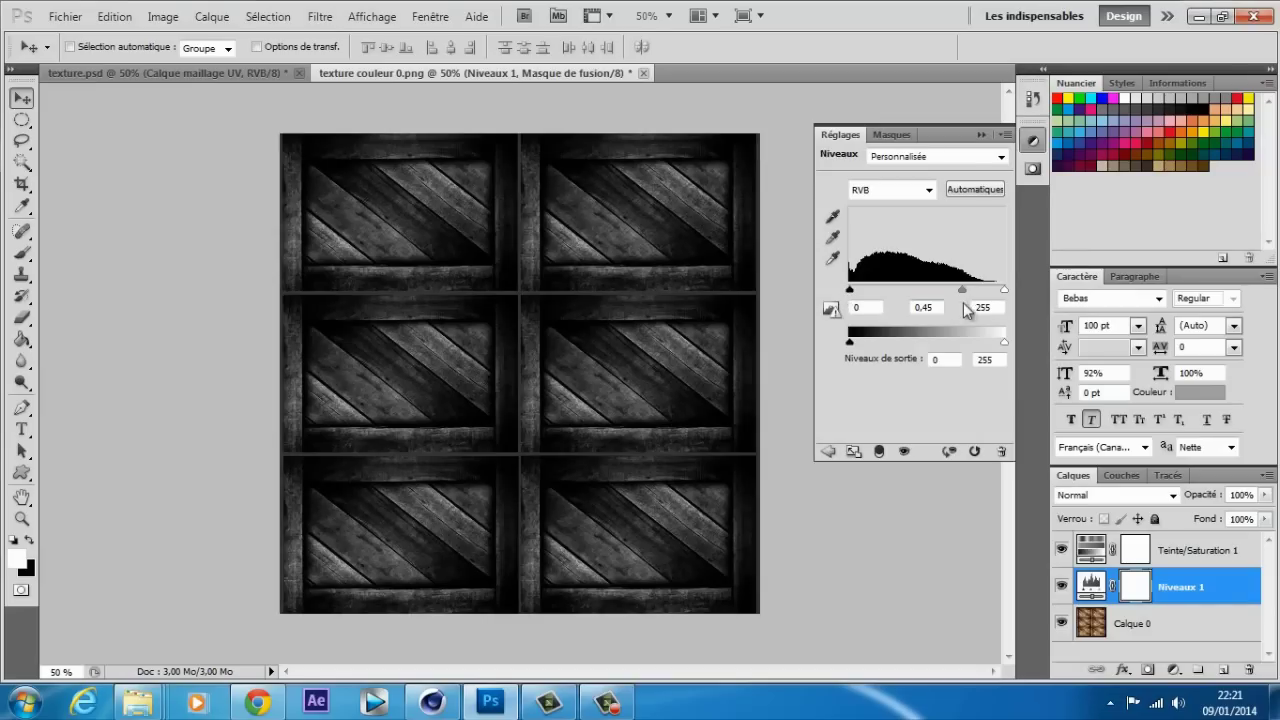
left_click(982, 135)
key("Delete")
key("Delete")
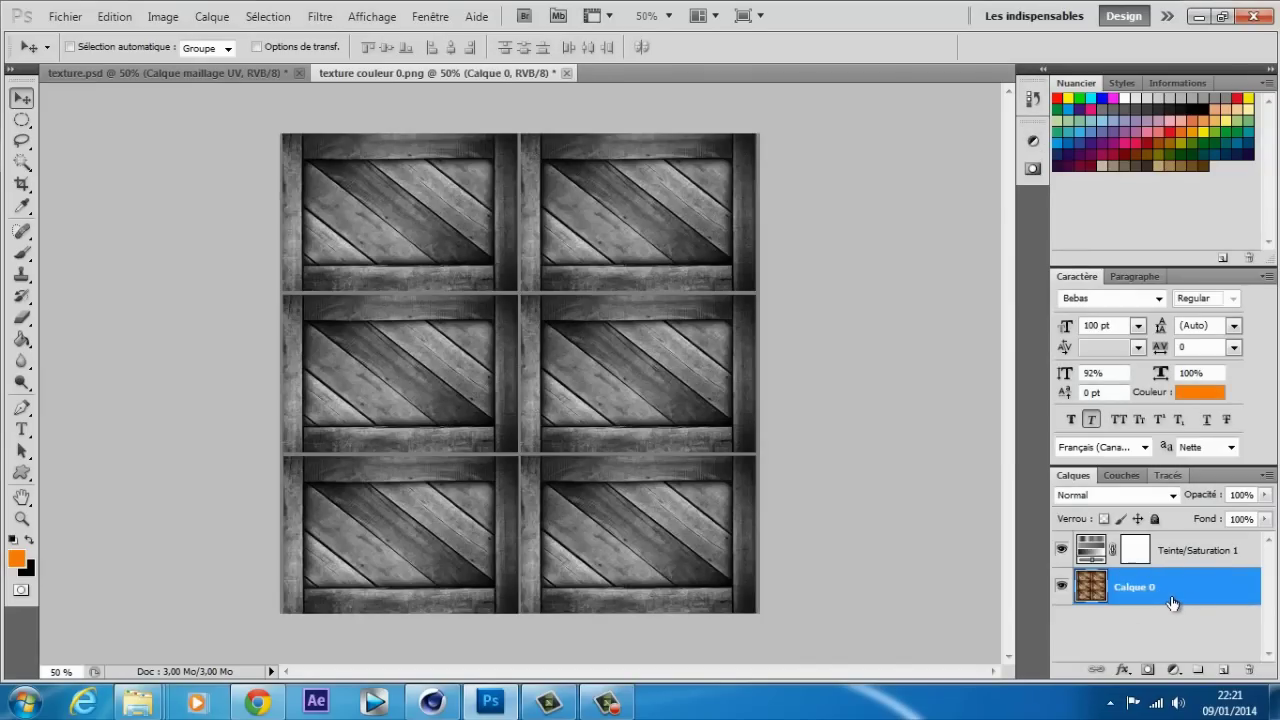
Invert the colours of Calque 0 in the reopened texture
key("ctrl+i")
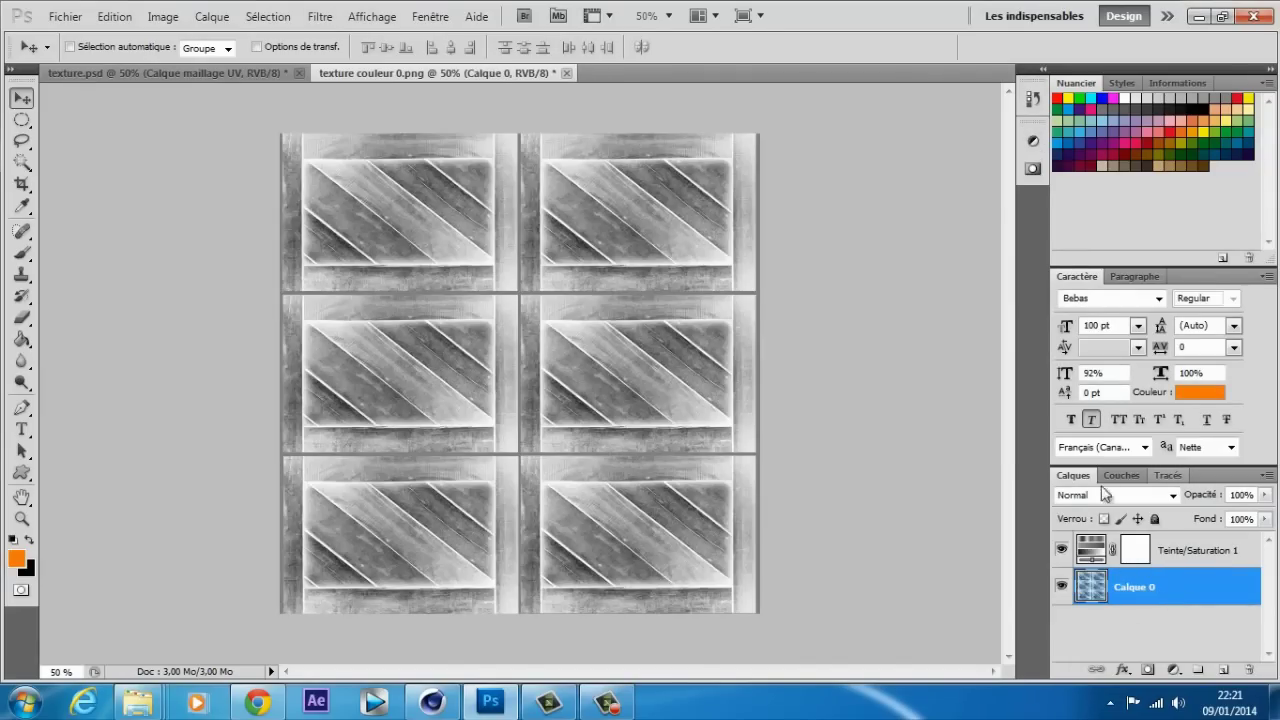
left_click(1033, 140)
left_click(868, 228)
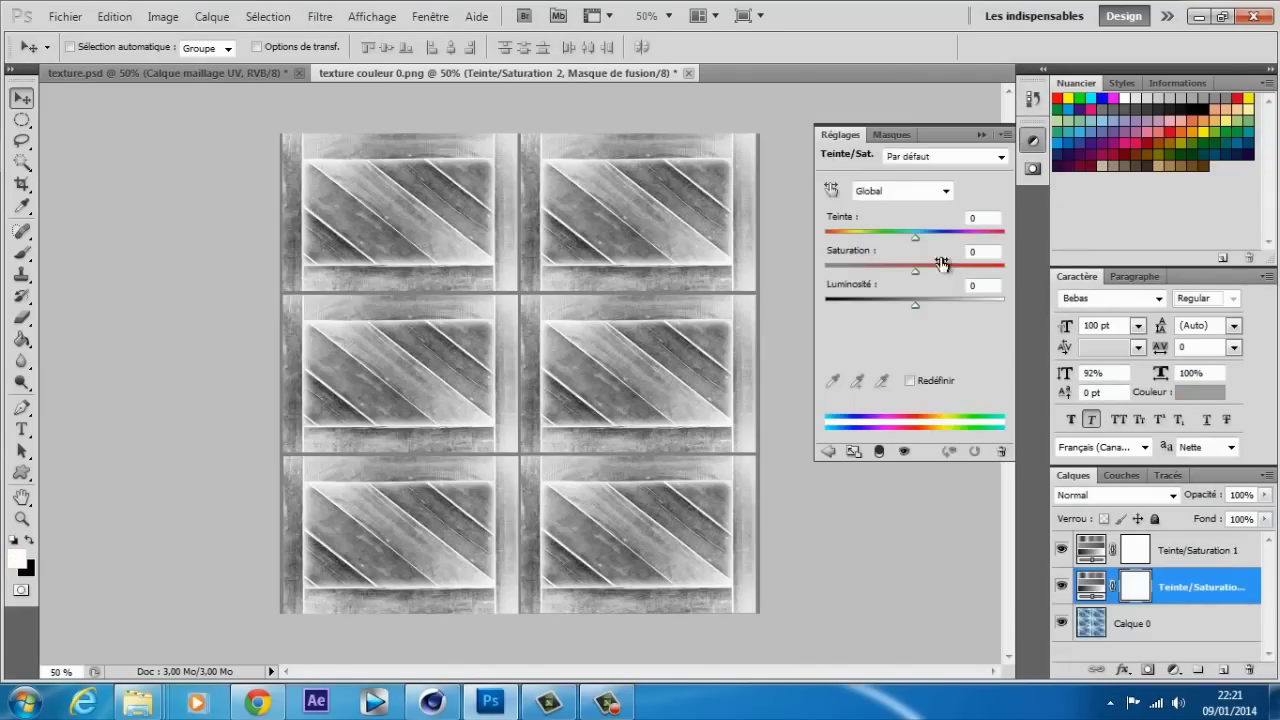
left_click(1187, 586)
key("Delete")
Add a Niveaux adjustment layer above the inverted Calque 0, with the black input level at about 51 and midtones at about 0,60
left_click(899, 190)
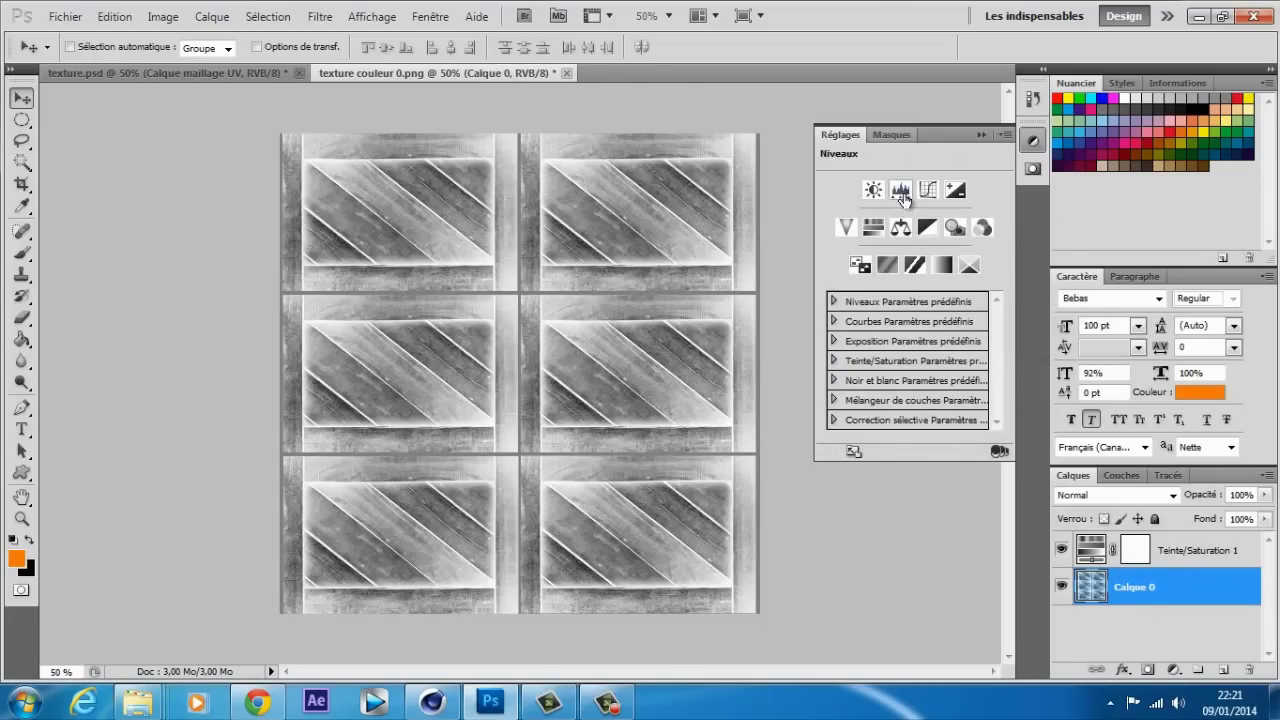
left_click_drag(930, 292, 966, 292)
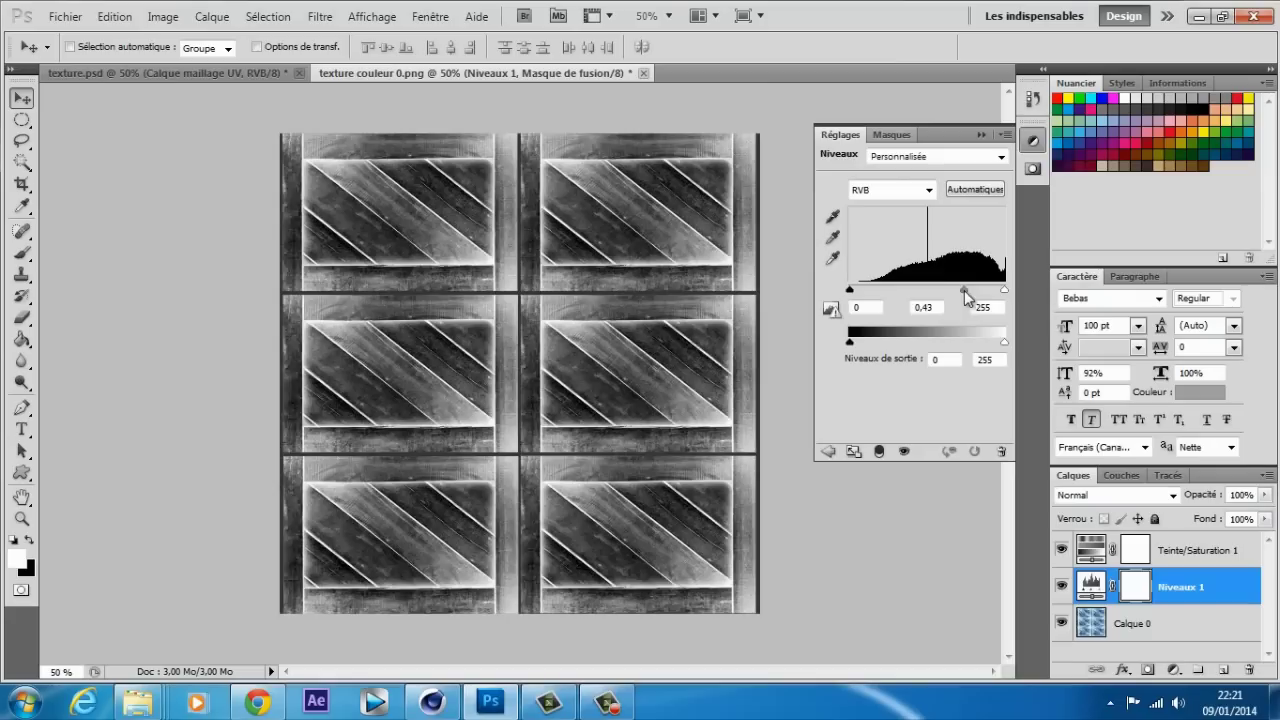
left_click_drag(851, 291, 878, 292)
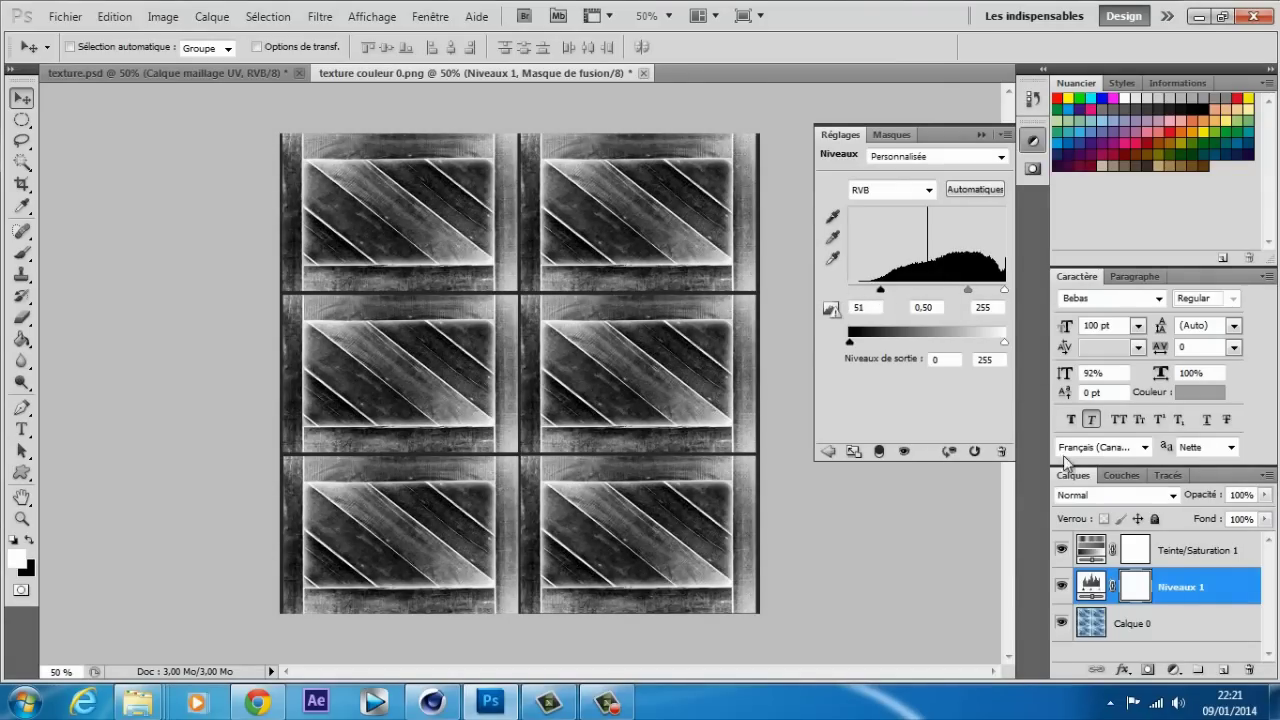
left_click_drag(968, 292, 963, 292)
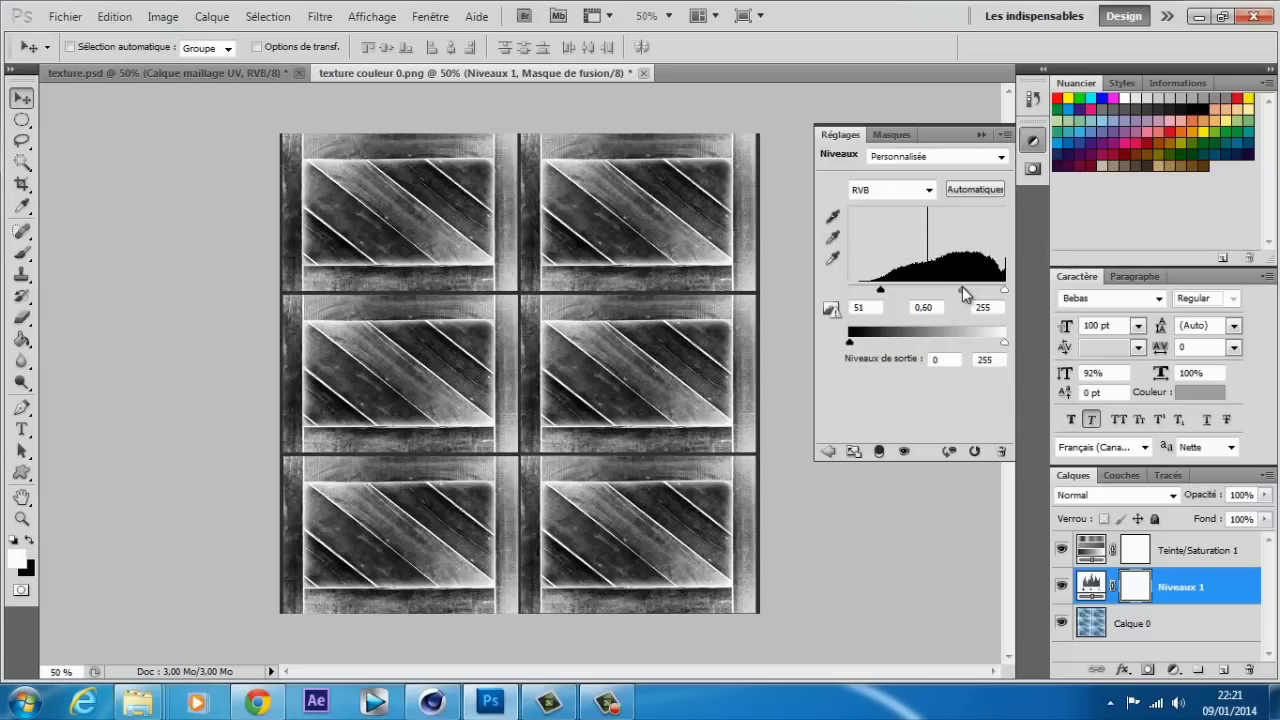
Start a Netteté optimisée filter on Calque 0 and lower its gain to about 111 %
left_click(1170, 630)
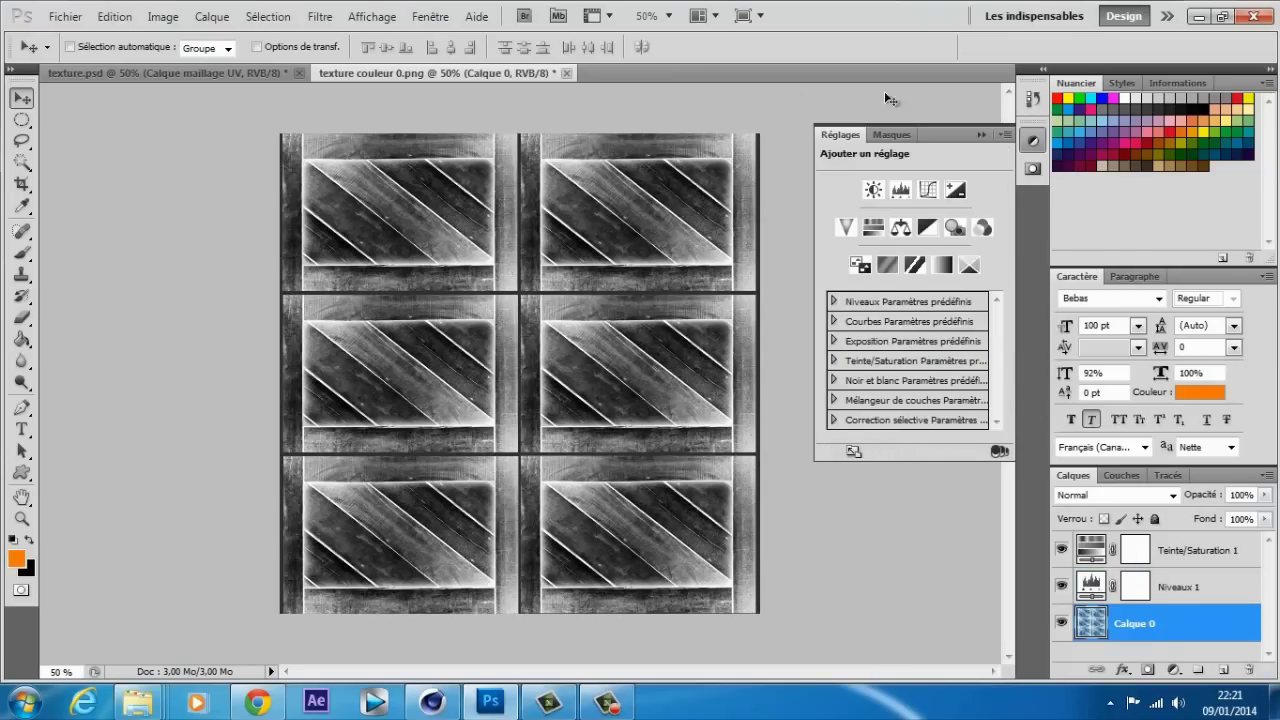
left_click(978, 134)
left_click(320, 16)
mouse_move(390, 331)
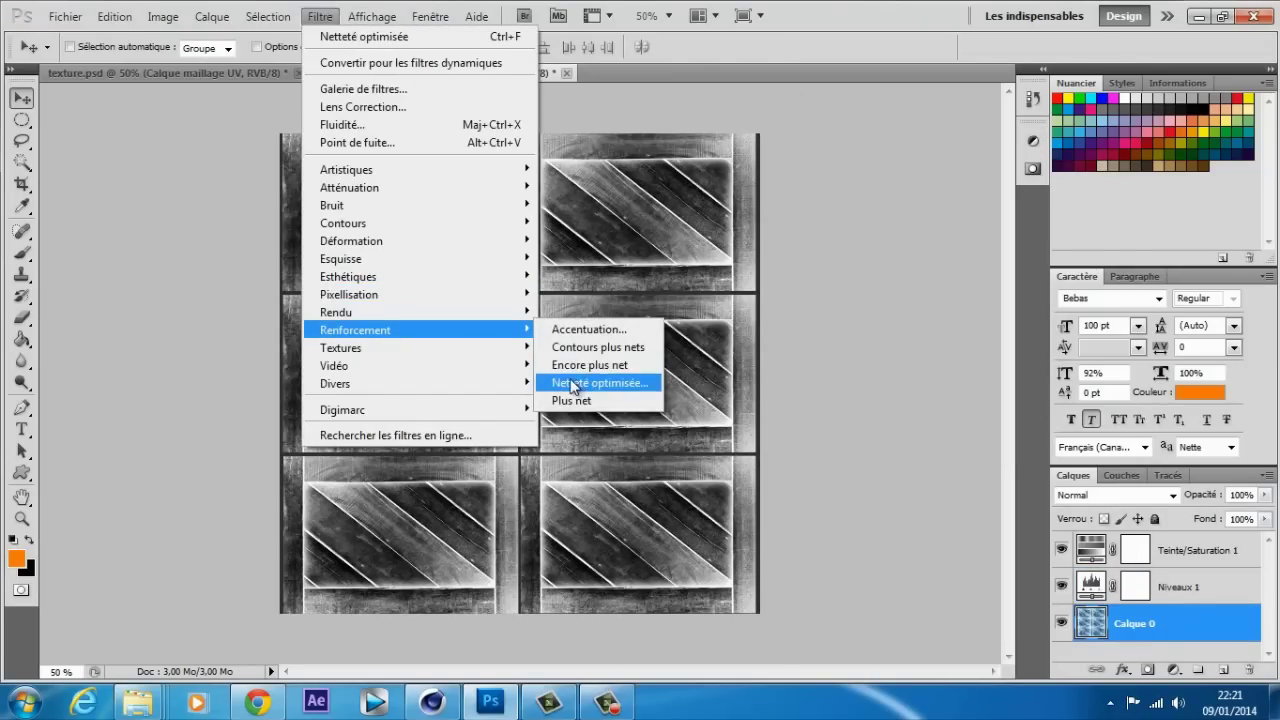
left_click(574, 384)
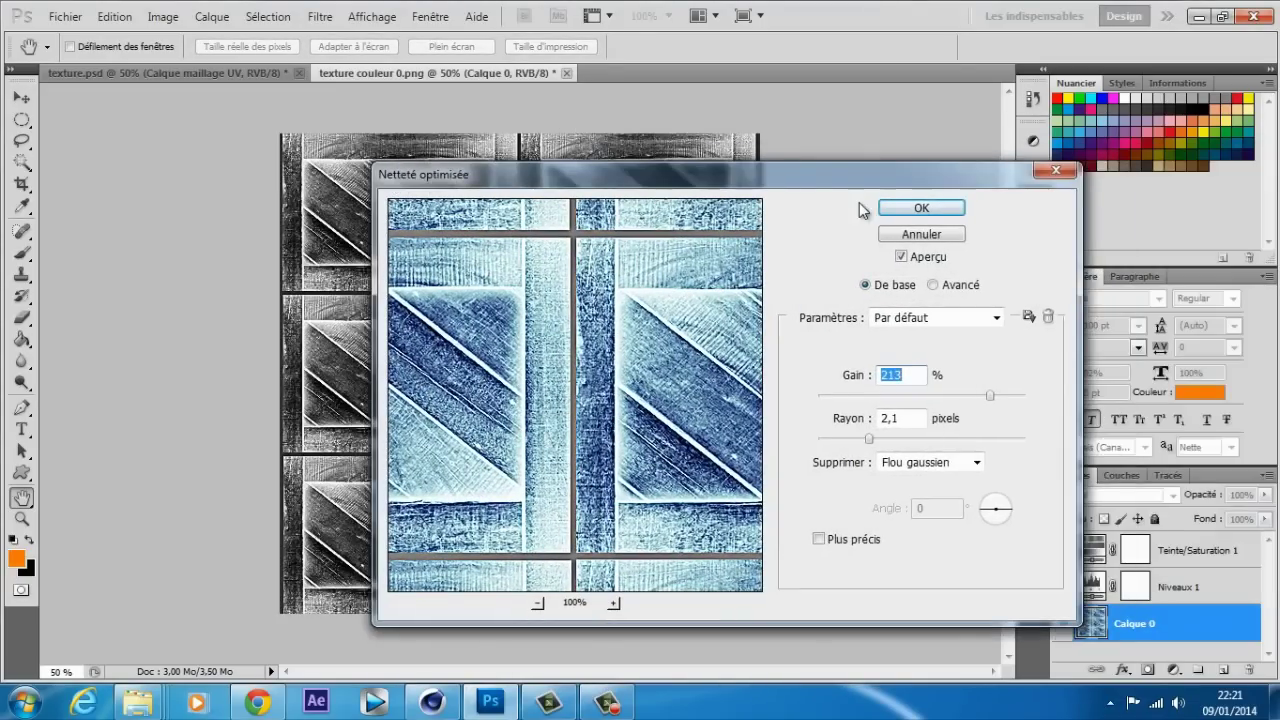
left_click_drag(864, 179, 850, 187)
left_click_drag(826, 399, 712, 398)
left_click_drag(838, 189, 781, 181)
type("114")
mouse_move(1110, 398)
left_mouse_down()
mouse_move(1150, 397)
mouse_move(1118, 393)
left_mouse_up()
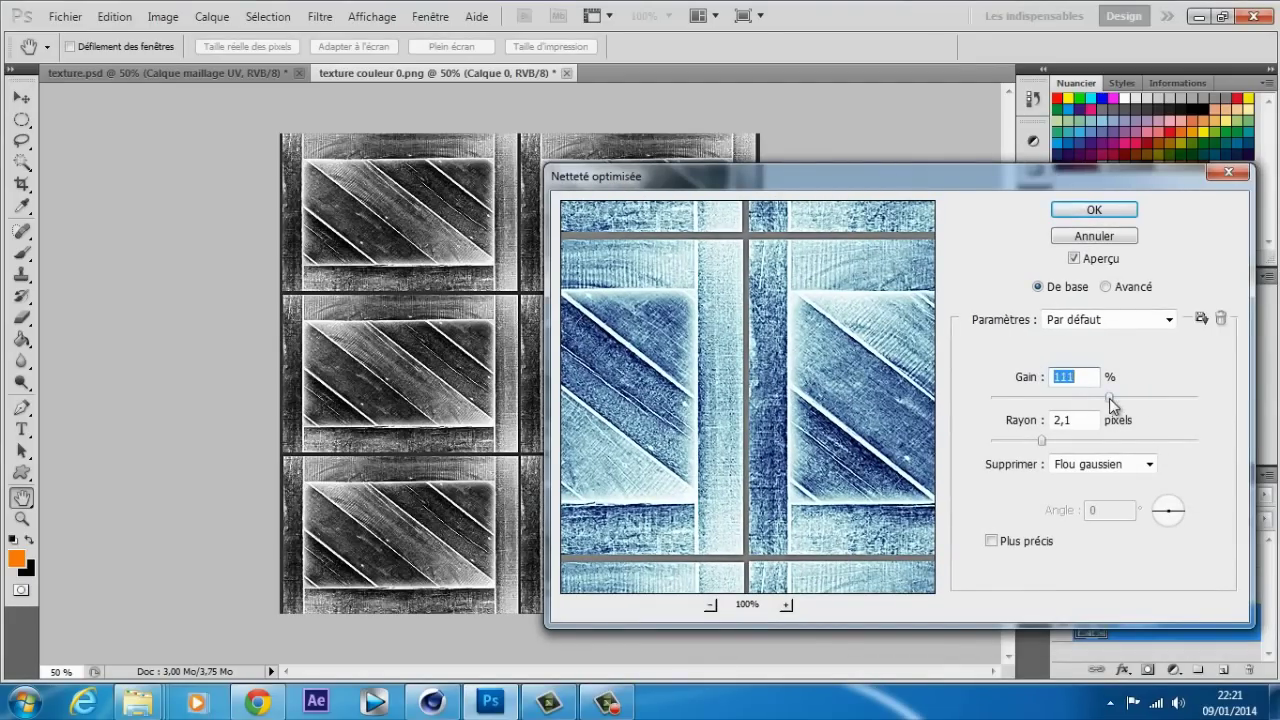
Inspect the sharpening preview across the crate panels, reduce the gain slightly further, and apply the filter to Calque 0
left_click_drag(785, 386, 843, 434)
mouse_move(780, 388)
left_mouse_down()
mouse_move(734, 381)
mouse_move(811, 391)
mouse_move(651, 294)
mouse_move(789, 417)
mouse_move(774, 407)
left_mouse_up()
scroll(773, 407, "down", 4)
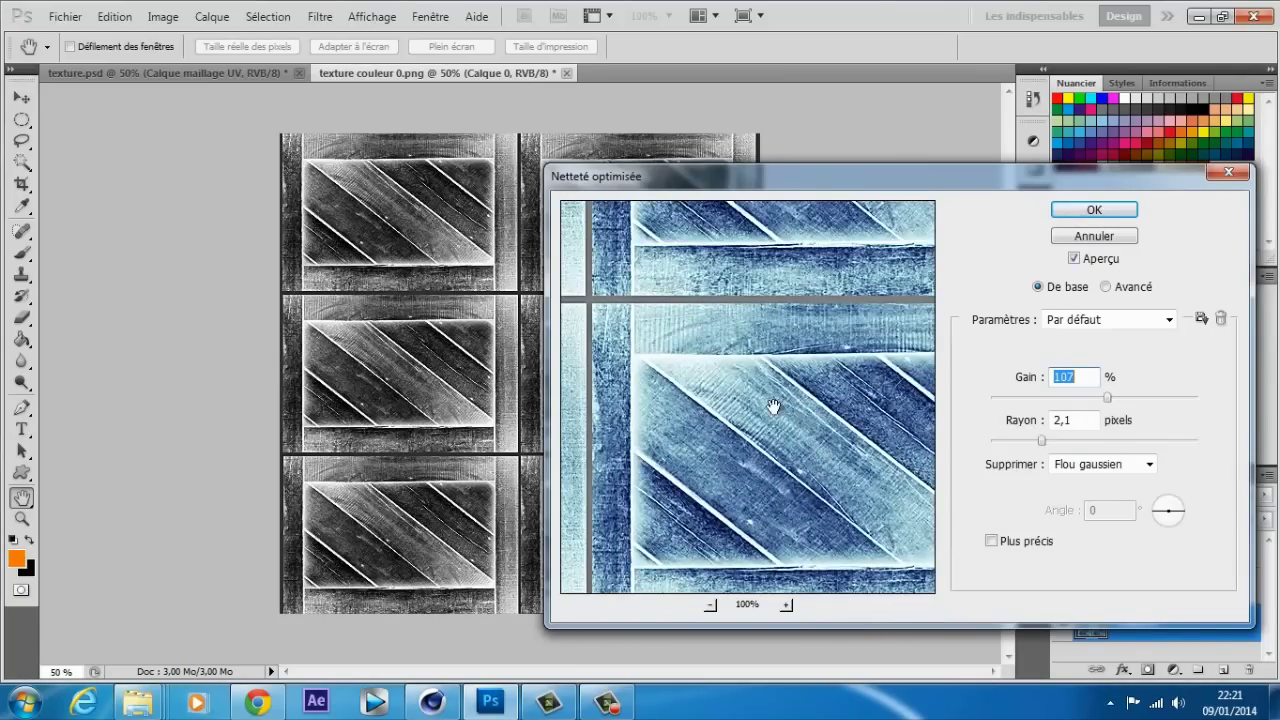
left_click(710, 604)
mouse_move(1106, 398)
left_mouse_down()
mouse_move(1173, 399)
mouse_move(1095, 400)
left_mouse_up()
left_click(1130, 207)
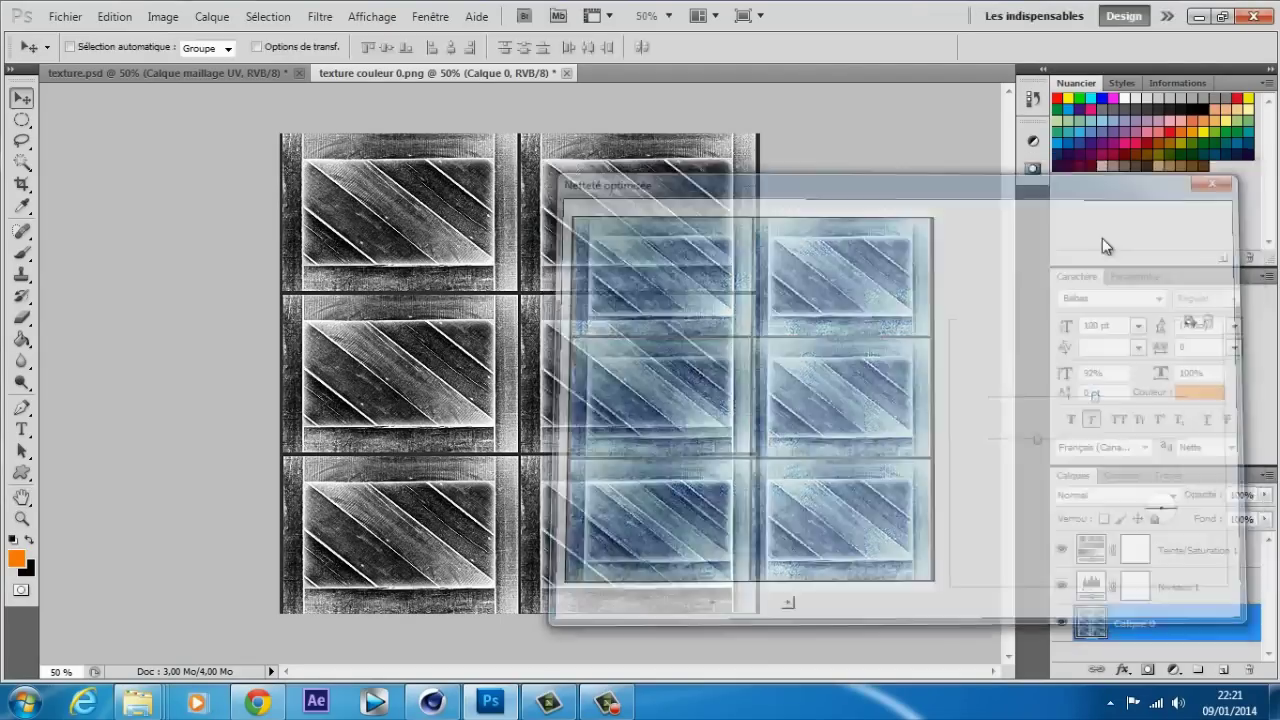
Render the grayscale texture as a 1024 x 1024 PNG image sequence named texture spec in the tuto bodypaint folder
left_click(65, 16)
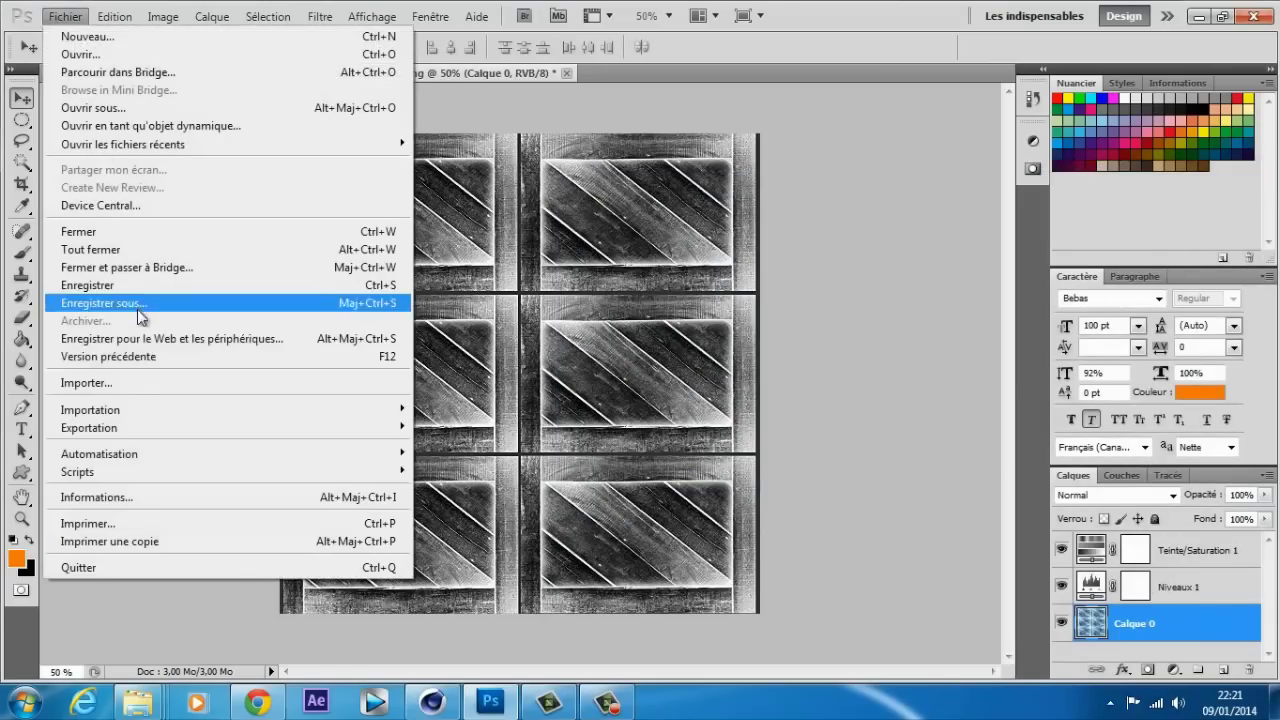
mouse_move(119, 424)
left_click(420, 479)
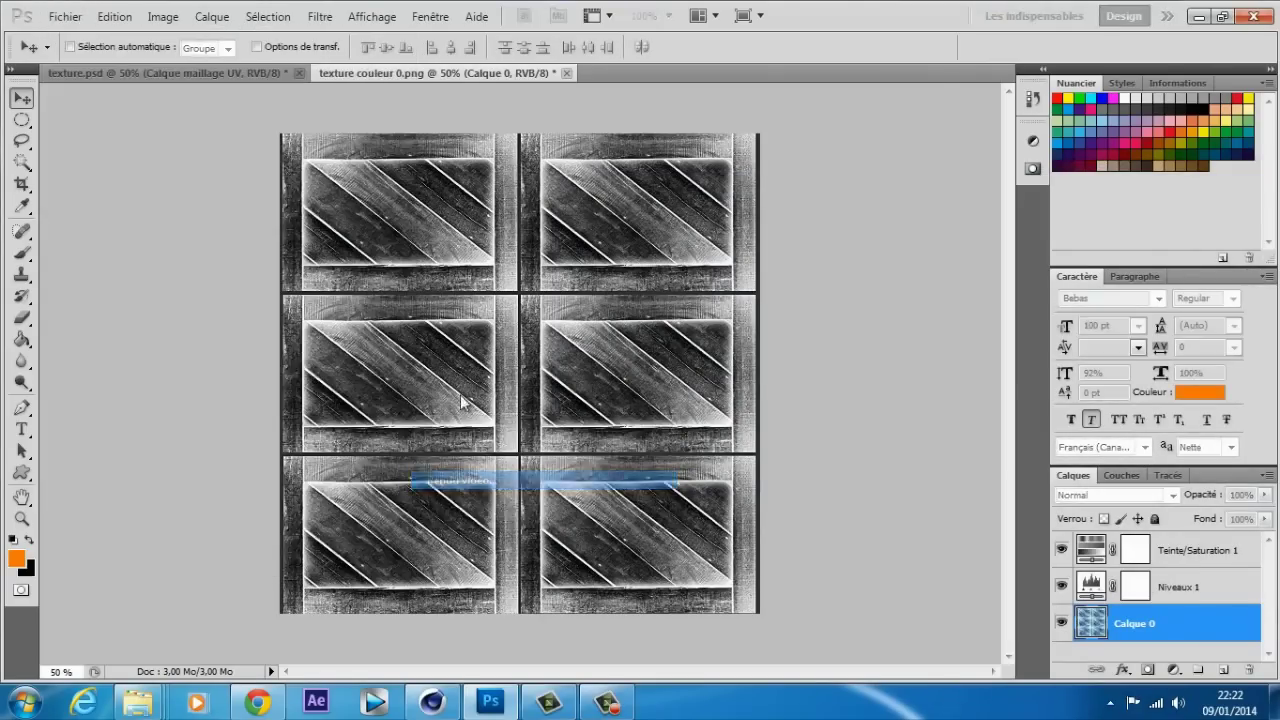
left_click_drag(498, 115, 473, 116)
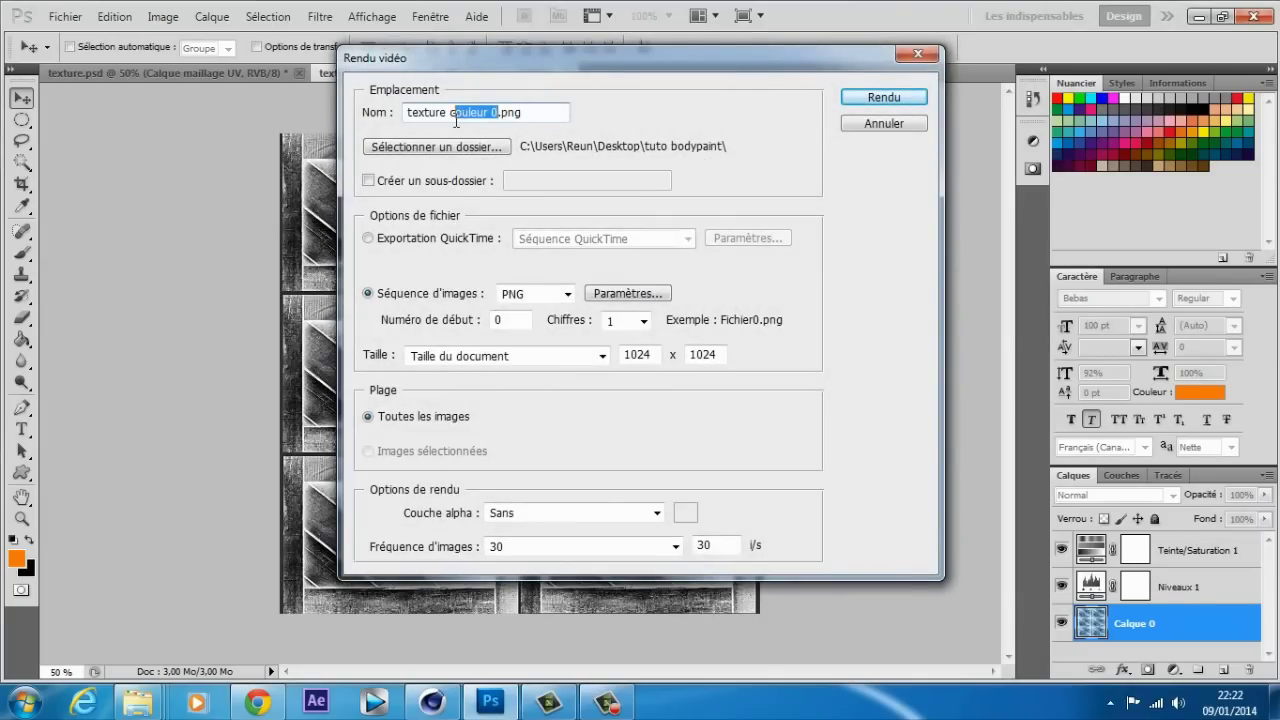
type("pse")
key("BackSpace")
key("BackSpace")
type("spec")
key("Return")
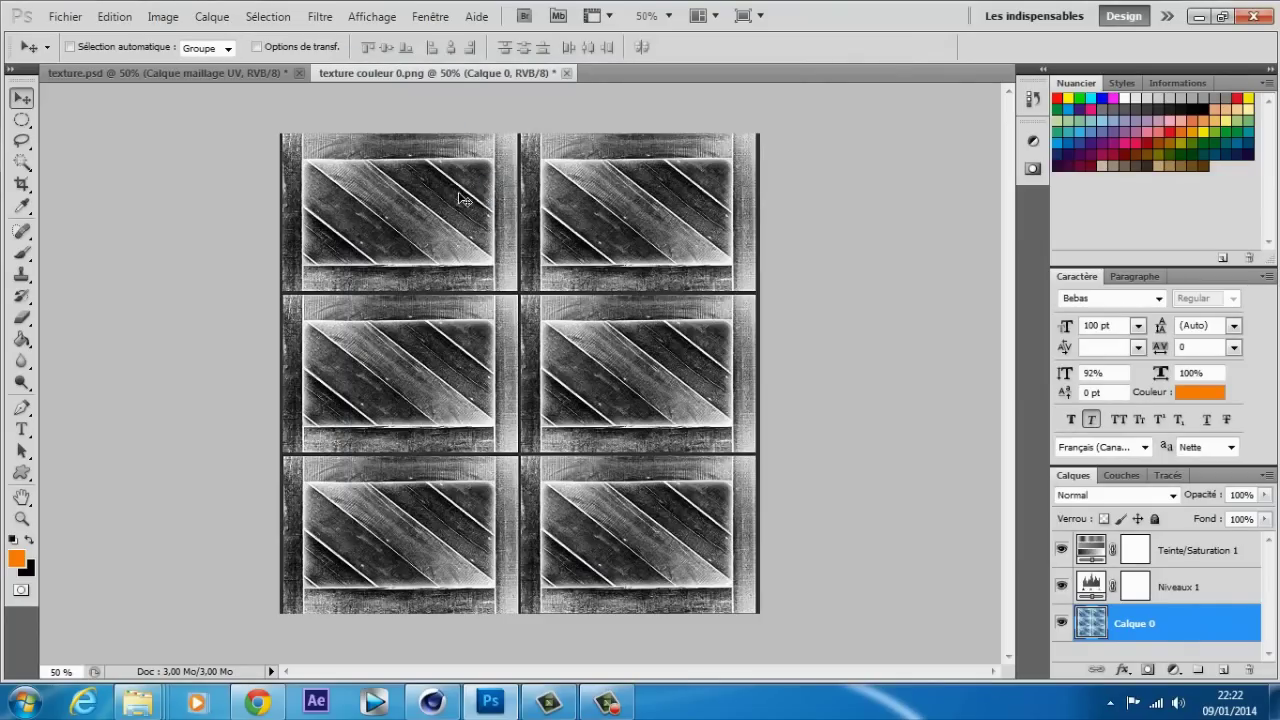
Switch to CINEMA 4D and load texture relief0 into Mat's enabled Relief channel, copying it to the project and setting its sampling to Sans
left_click(432, 702)
double_click(56, 606)
left_click(310, 443)
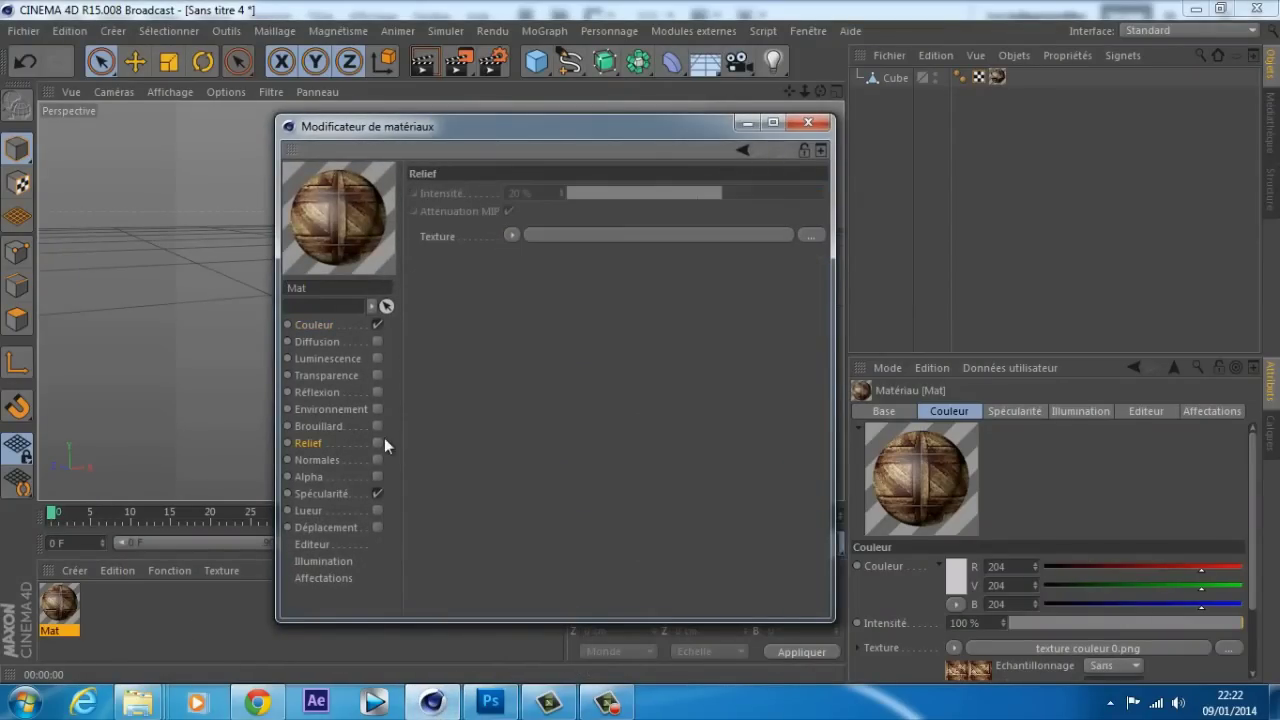
left_click(377, 443)
left_click(788, 233)
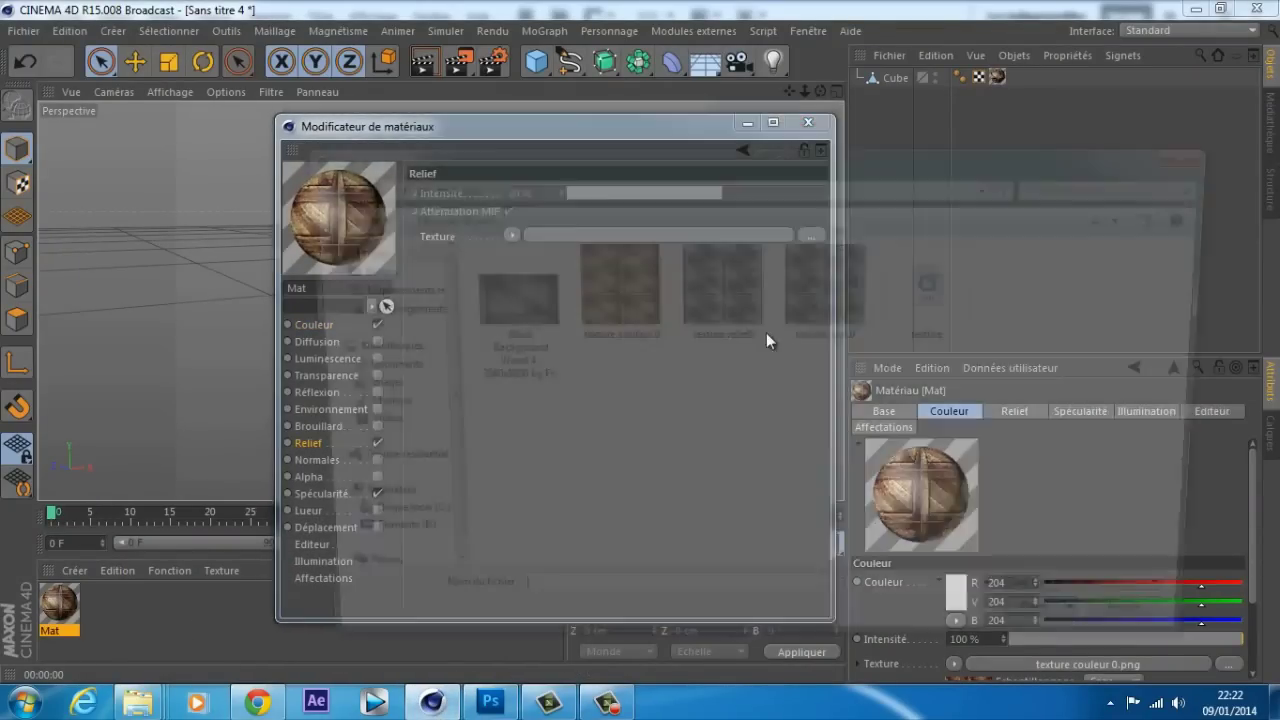
double_click(706, 277)
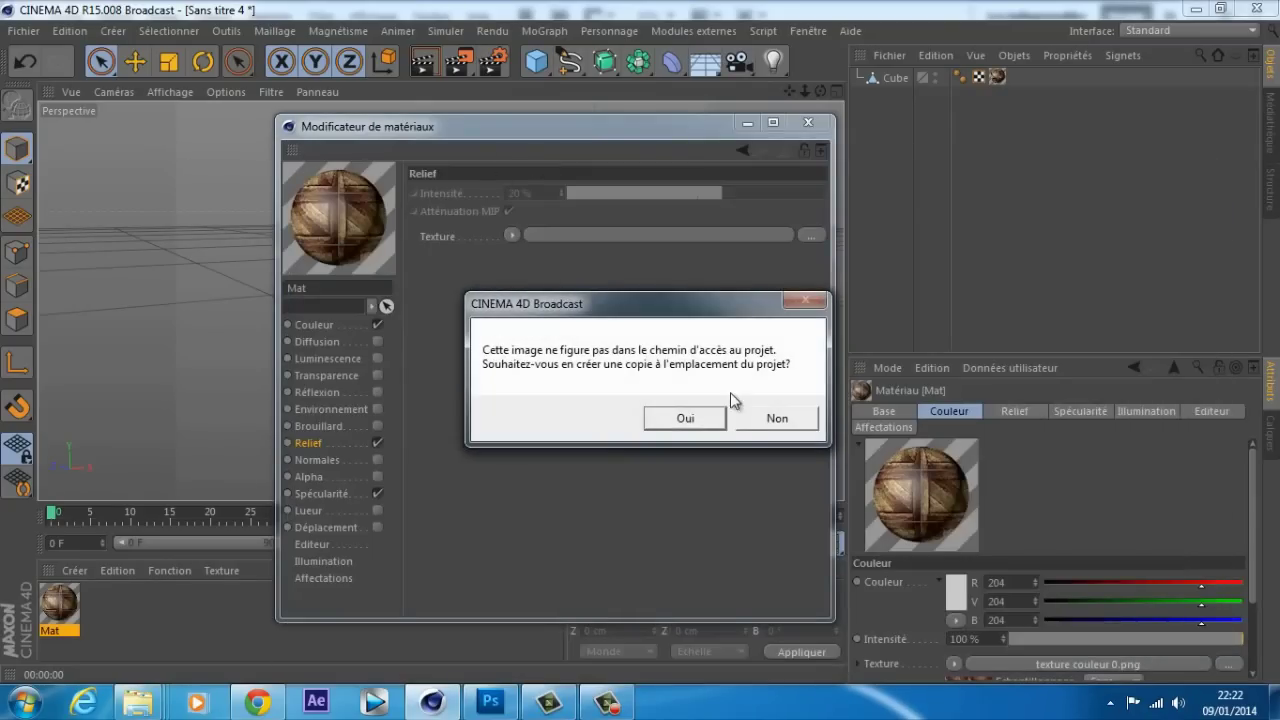
left_click(686, 417)
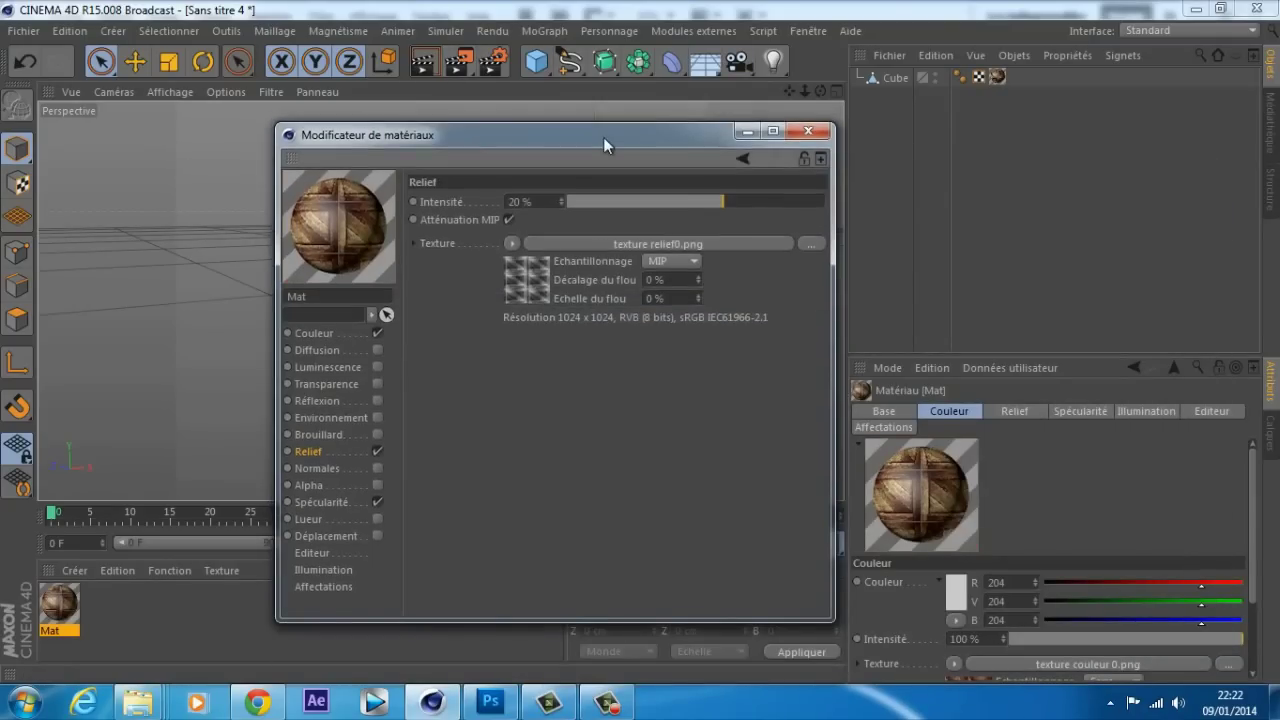
left_click_drag(629, 137, 844, 156)
left_click(887, 271)
left_click(882, 290)
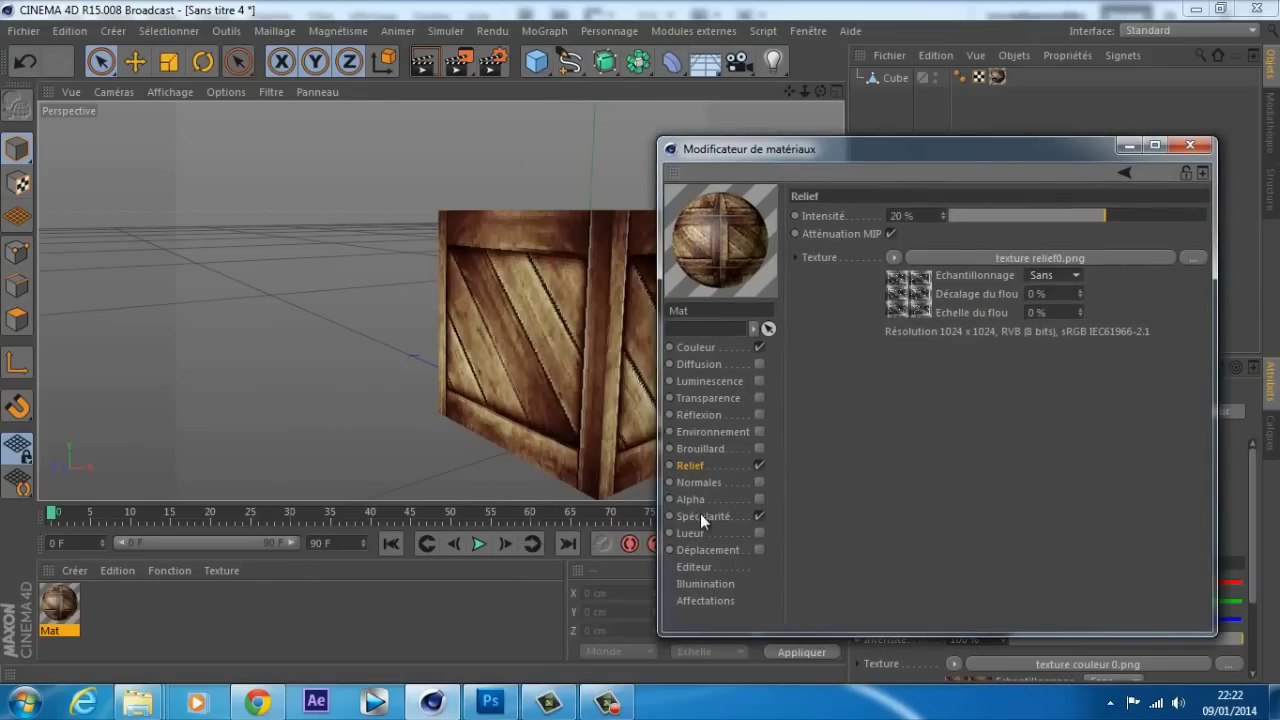
Load texture spec0 into the material's Spécularité channel, copying it to the project, and set its sampling to Sans
left_click(700, 516)
left_click(1188, 295)
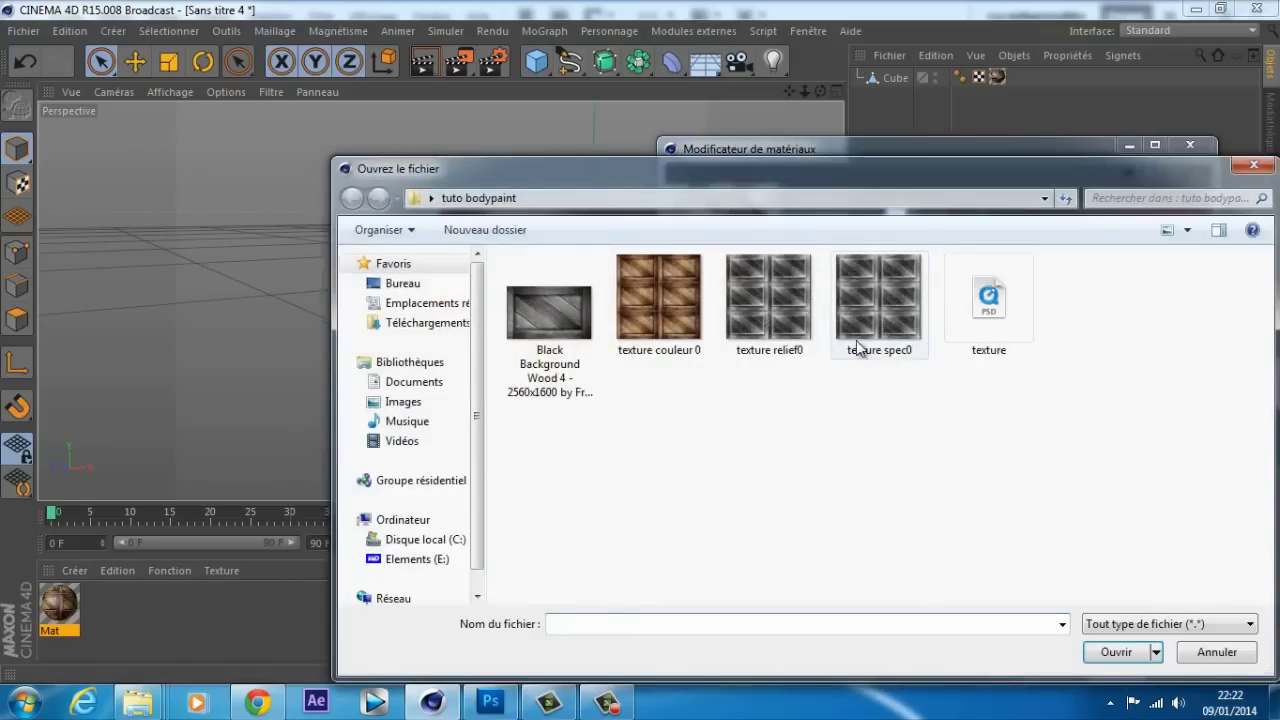
double_click(853, 345)
left_click(686, 415)
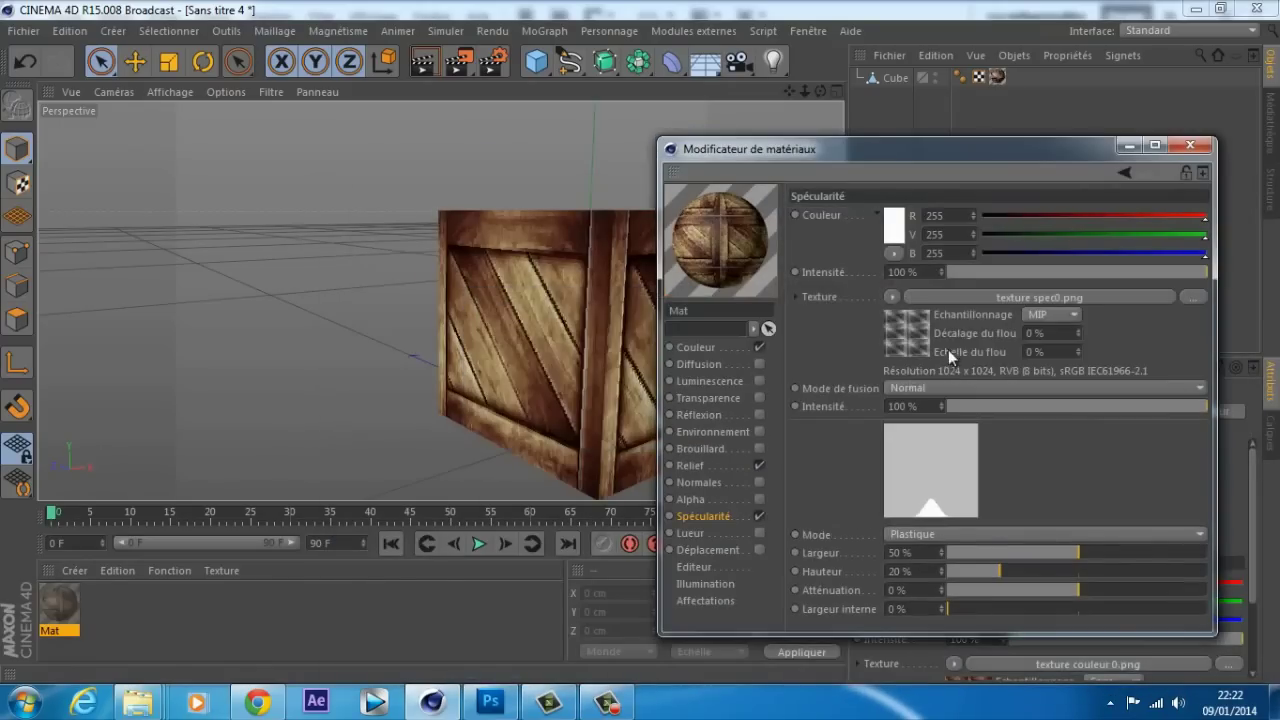
left_click(1031, 312)
left_click(1044, 337)
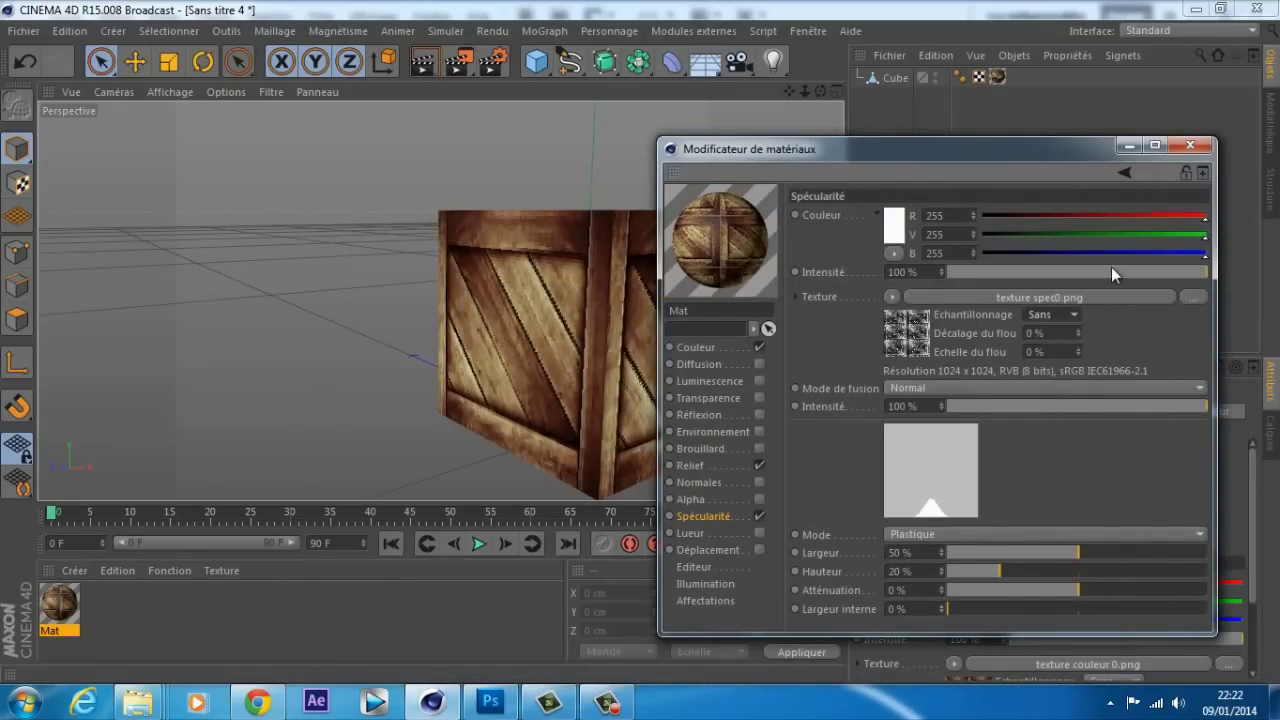
Render the perspective view to check the crate with the relief and specular textures
left_click(1130, 147)
scroll(479, 174, "up", 5)
scroll(479, 174, "down", 5)
left_click(431, 62)
scroll(579, 189, "up", 6)
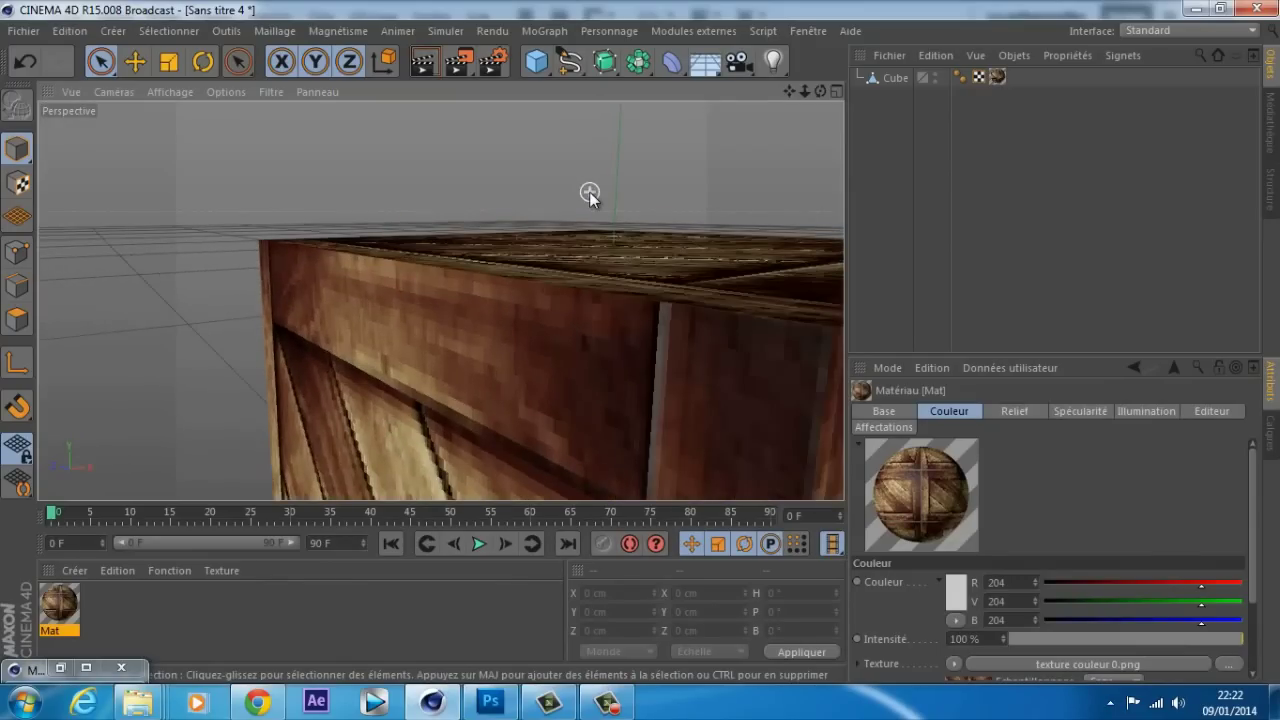
left_click_drag(638, 339, 639, 340, "alt")
Toggle Mat's Relief and Spécularité channels off and on to compare their effect on the material preview
double_click(57, 603)
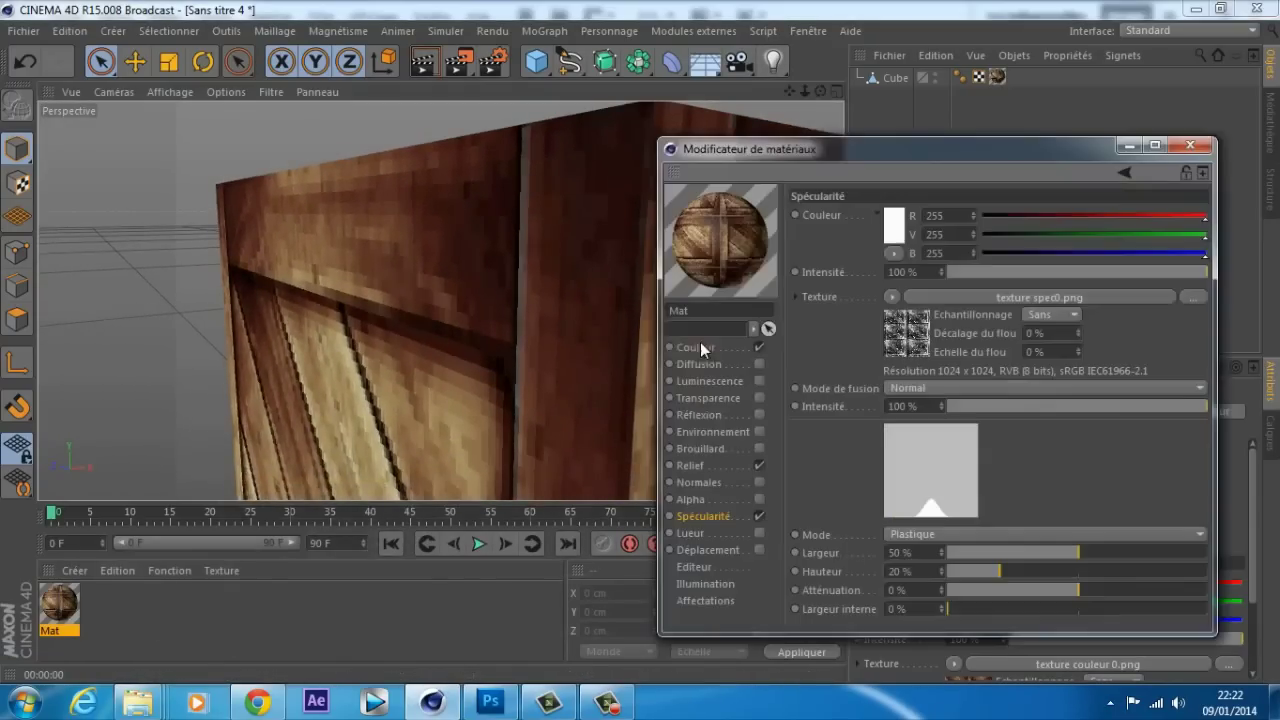
left_click(760, 468)
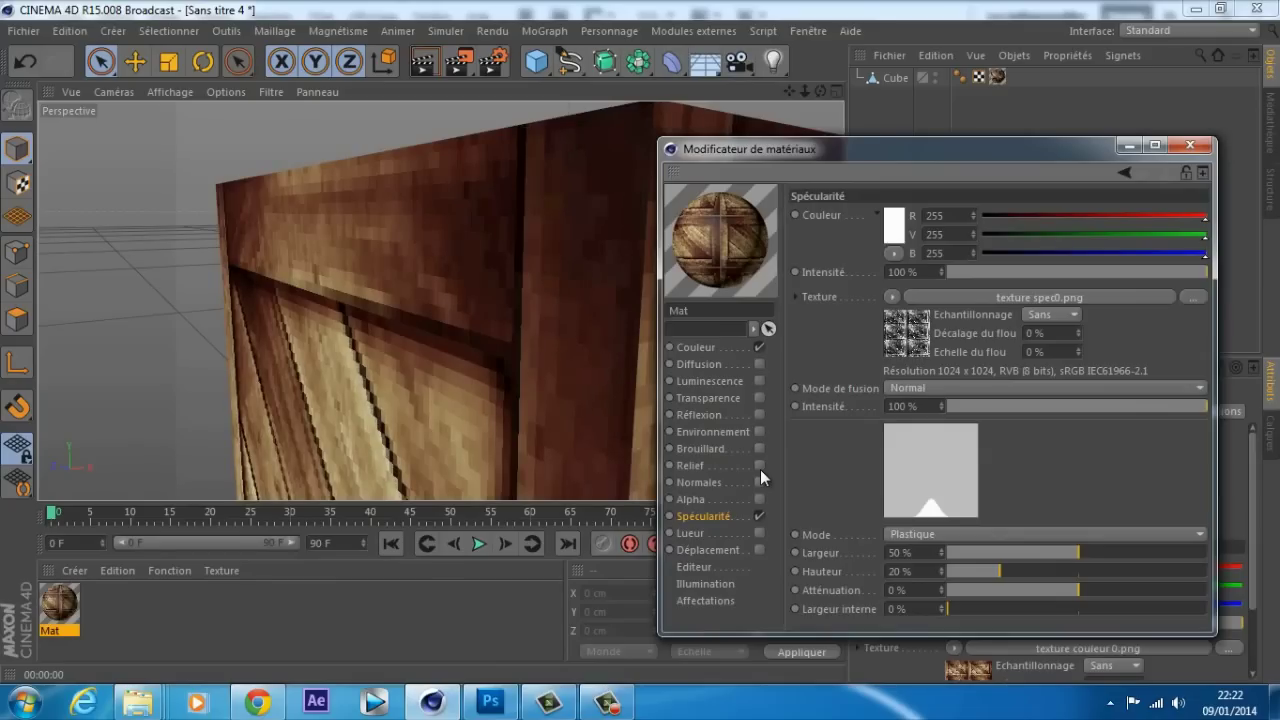
left_click(760, 518)
left_click(760, 465)
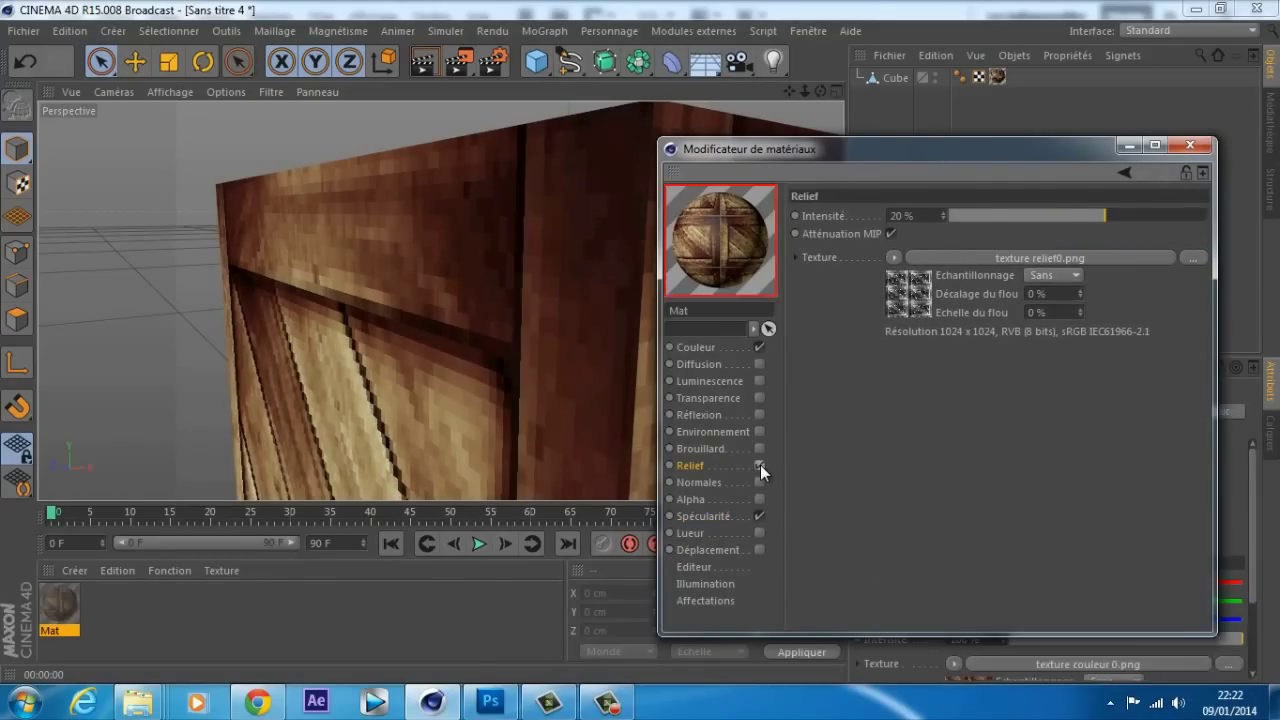
left_click(760, 465)
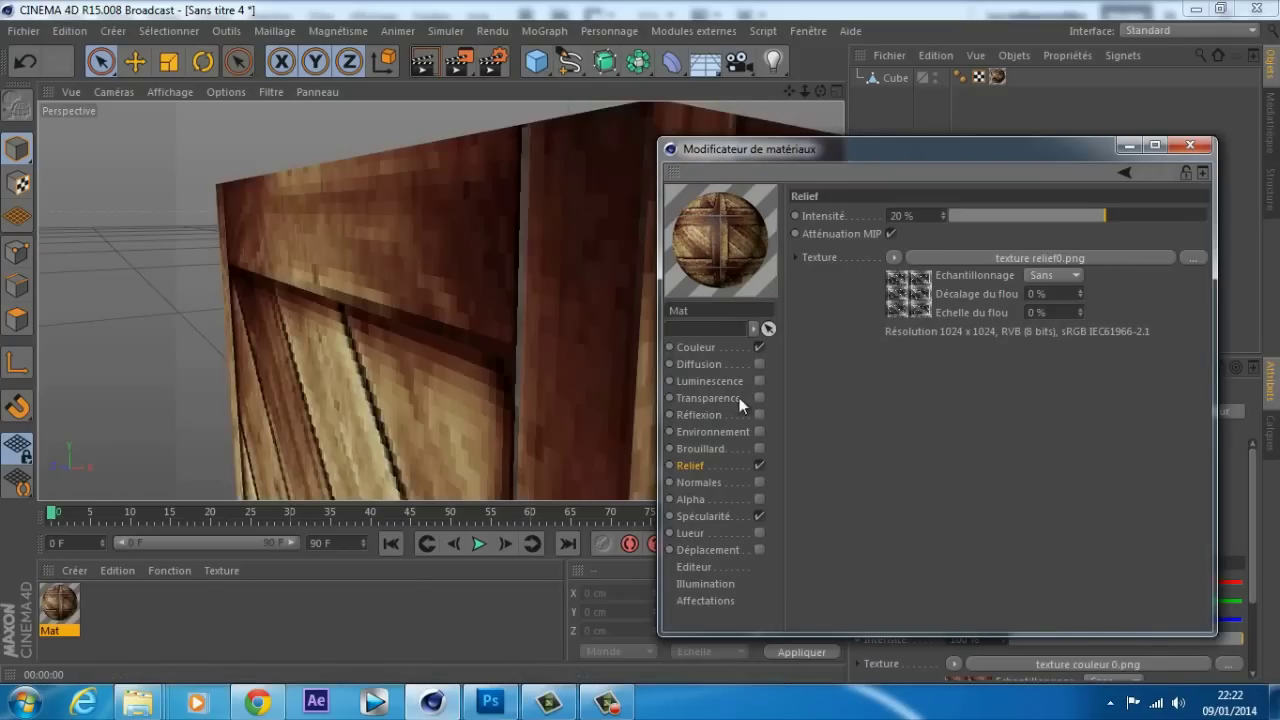
left_click(755, 466)
left_click(756, 466)
left_click_drag(843, 152, 768, 154)
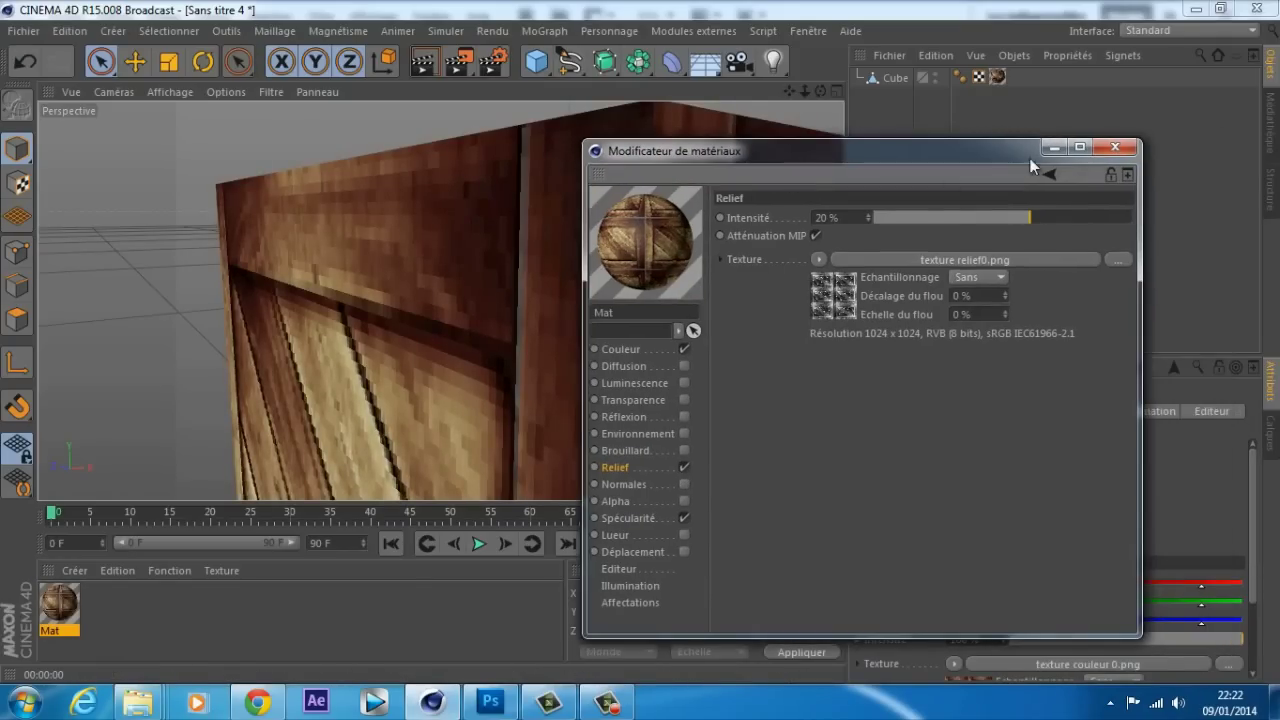
left_click(1113, 149)
Render close-up views of the crate from different angles to examine the wood relief and highlights
left_click(423, 63)
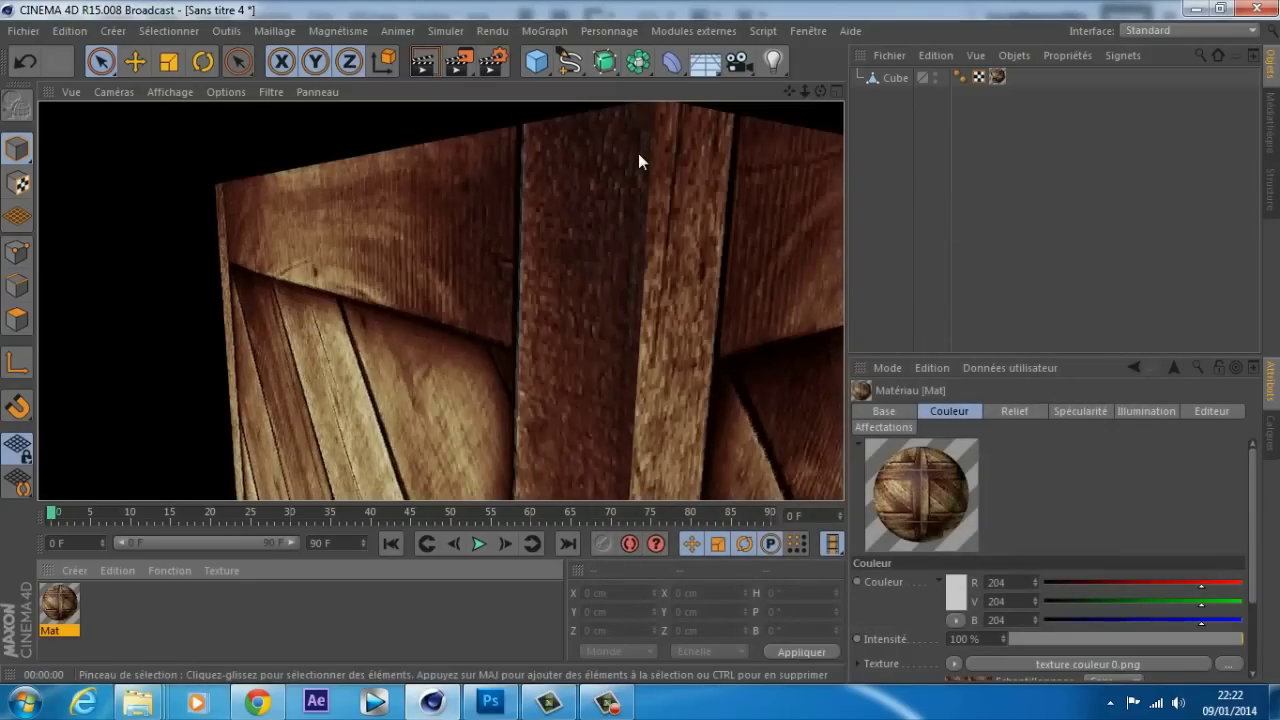
scroll(638, 150, "up", 1)
left_click(420, 67)
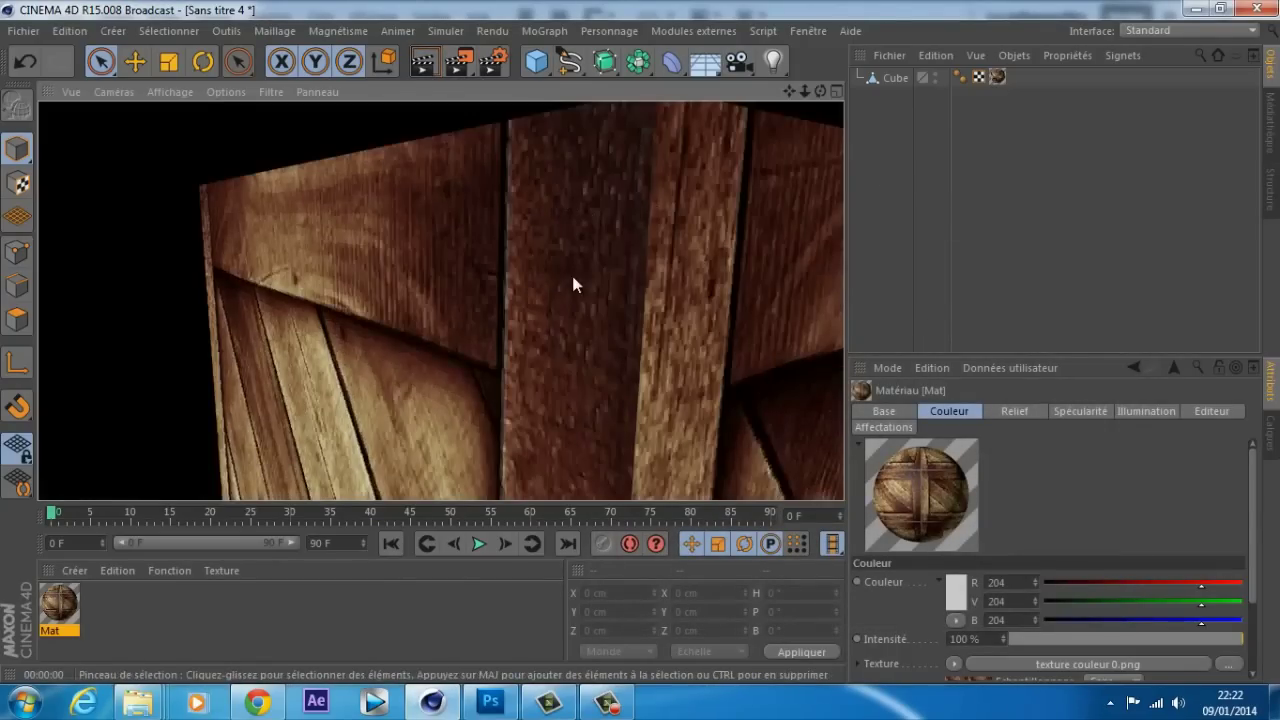
left_click_drag(820, 92, 514, 277)
key("ctrl+r")
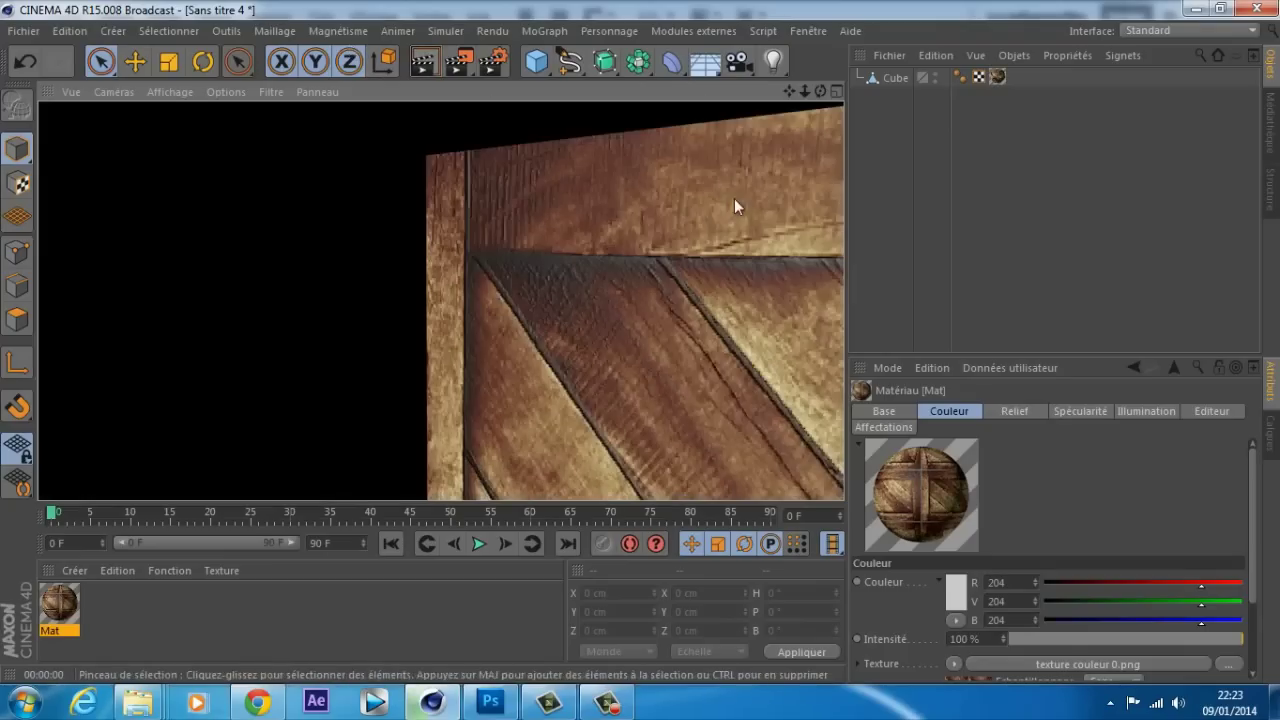
Render the crate from farther away to check how a whole face looks
scroll(526, 272, "down", 3)
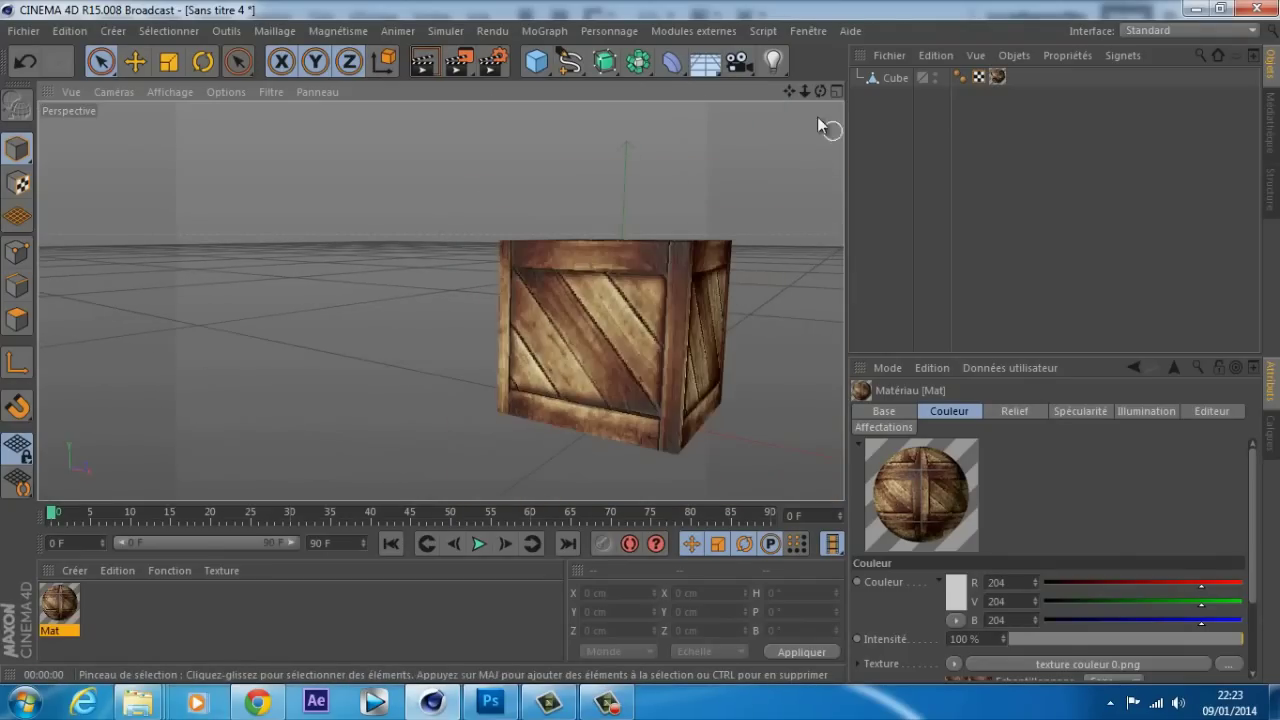
left_click_drag(819, 93, 641, 343)
right_click_drag(189, 221, 360, 235, "alt")
scroll(362, 237, "down", 5)
left_click(424, 68)
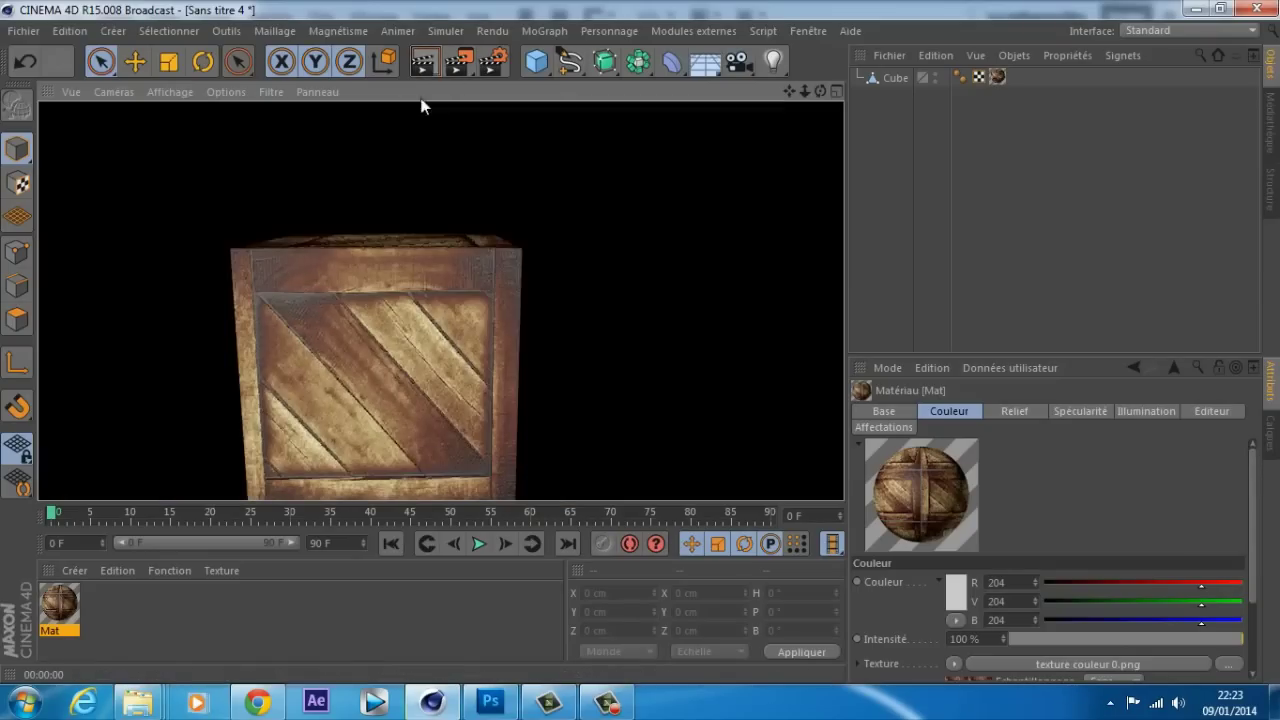
scroll(533, 323, "down", 4)
left_click_drag(821, 94, 136, 523)
Set the Largeur of Mat's specular highlight to 35 % and render the view
double_click(60, 603)
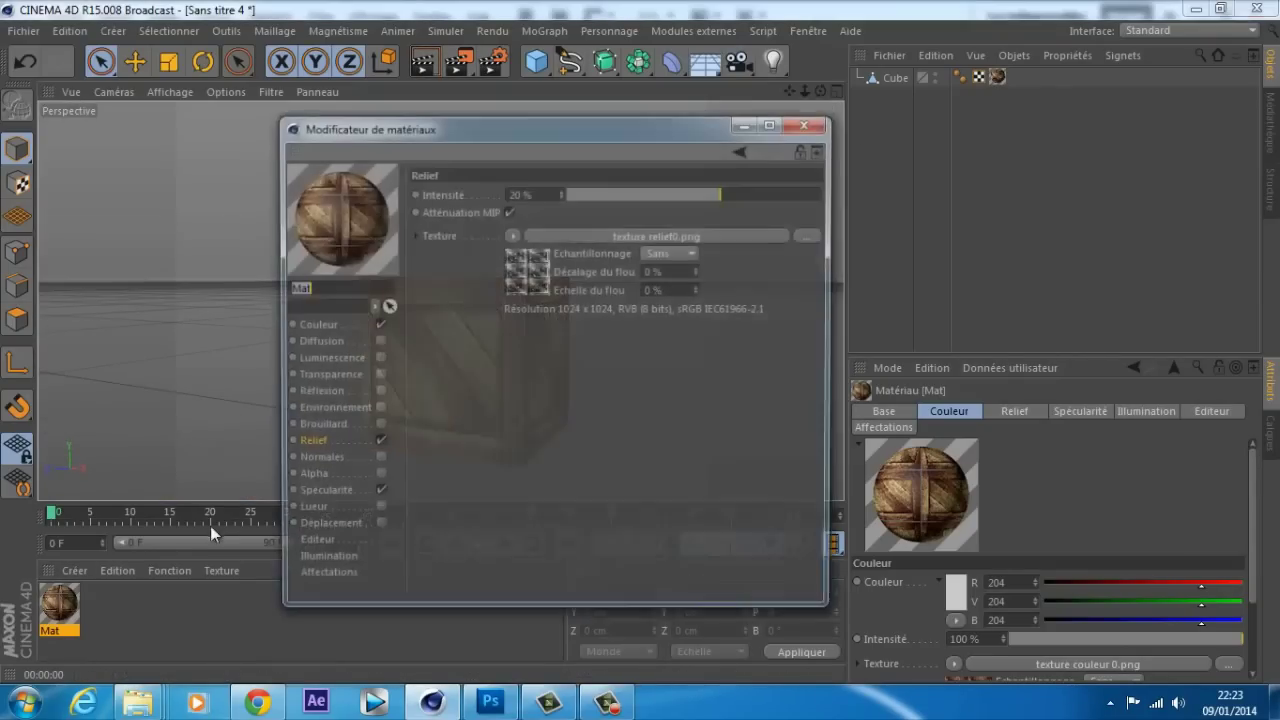
left_click_drag(307, 136, 668, 156)
left_click(686, 516)
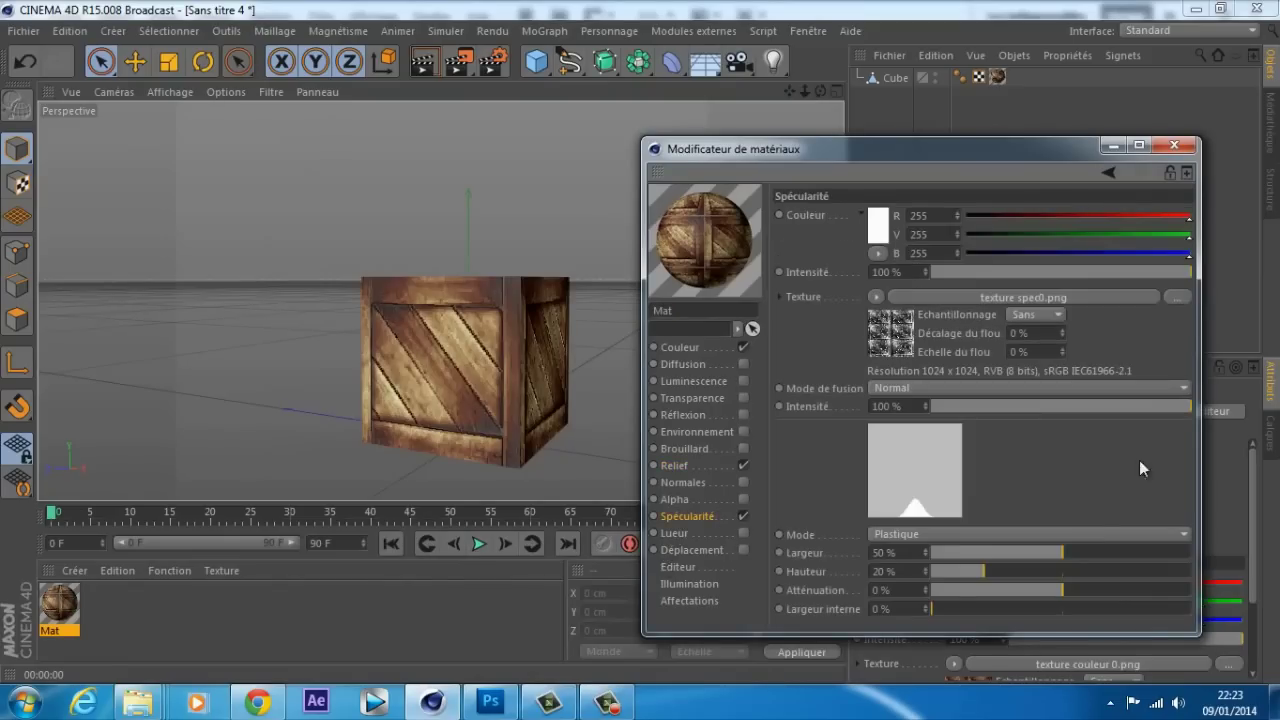
left_click(1037, 552)
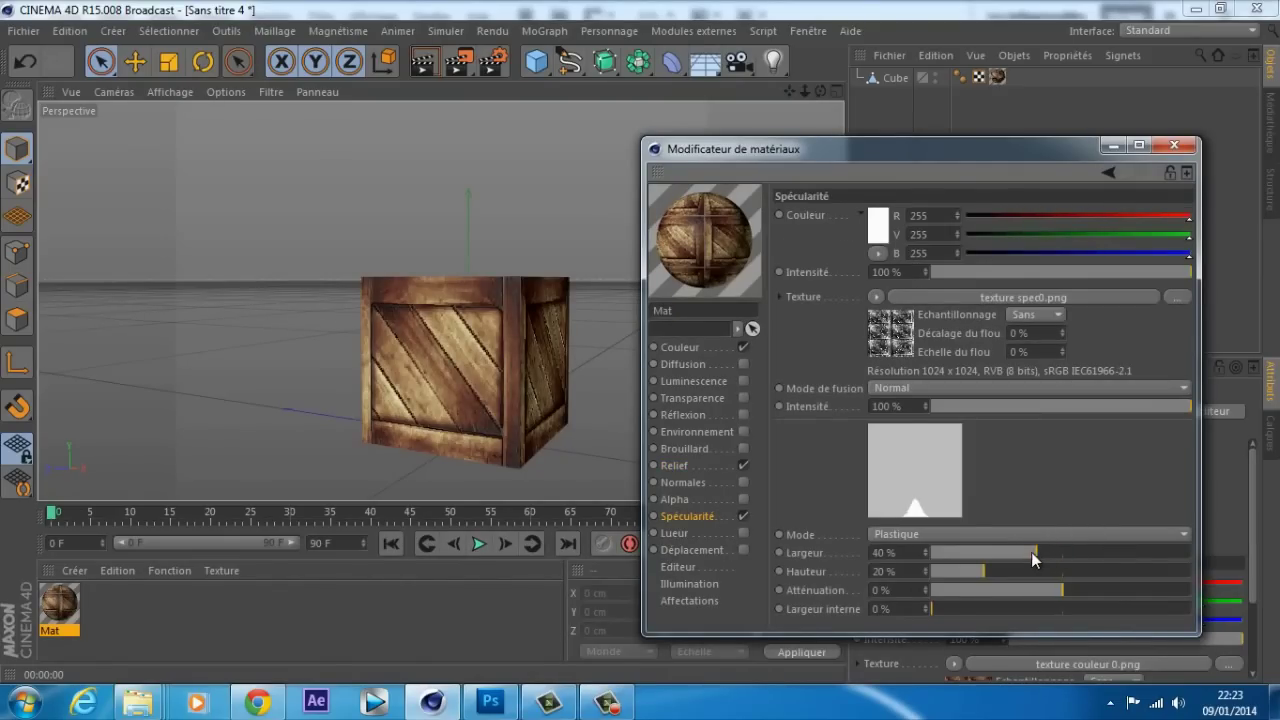
left_click(1174, 144)
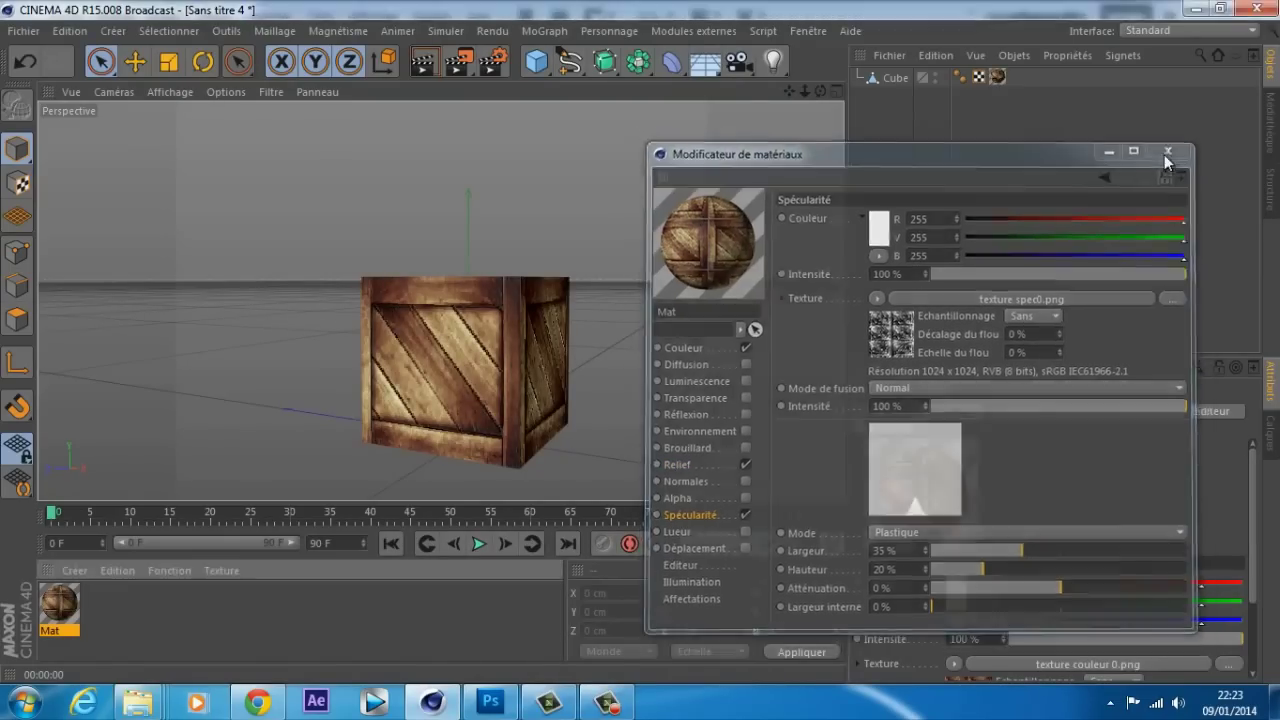
left_click(436, 63)
Add an Omni light to the crate scene
scroll(603, 237, "up", 2)
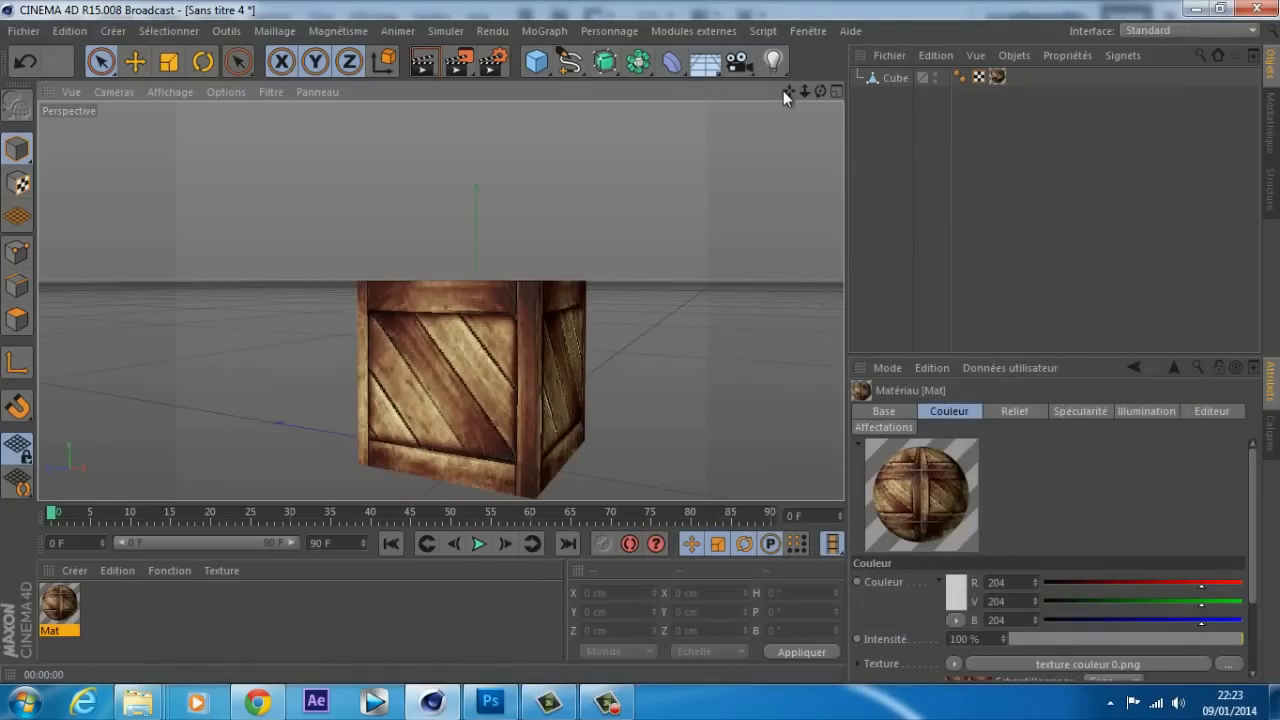
left_click_drag(783, 91, 673, 157)
left_click(771, 62)
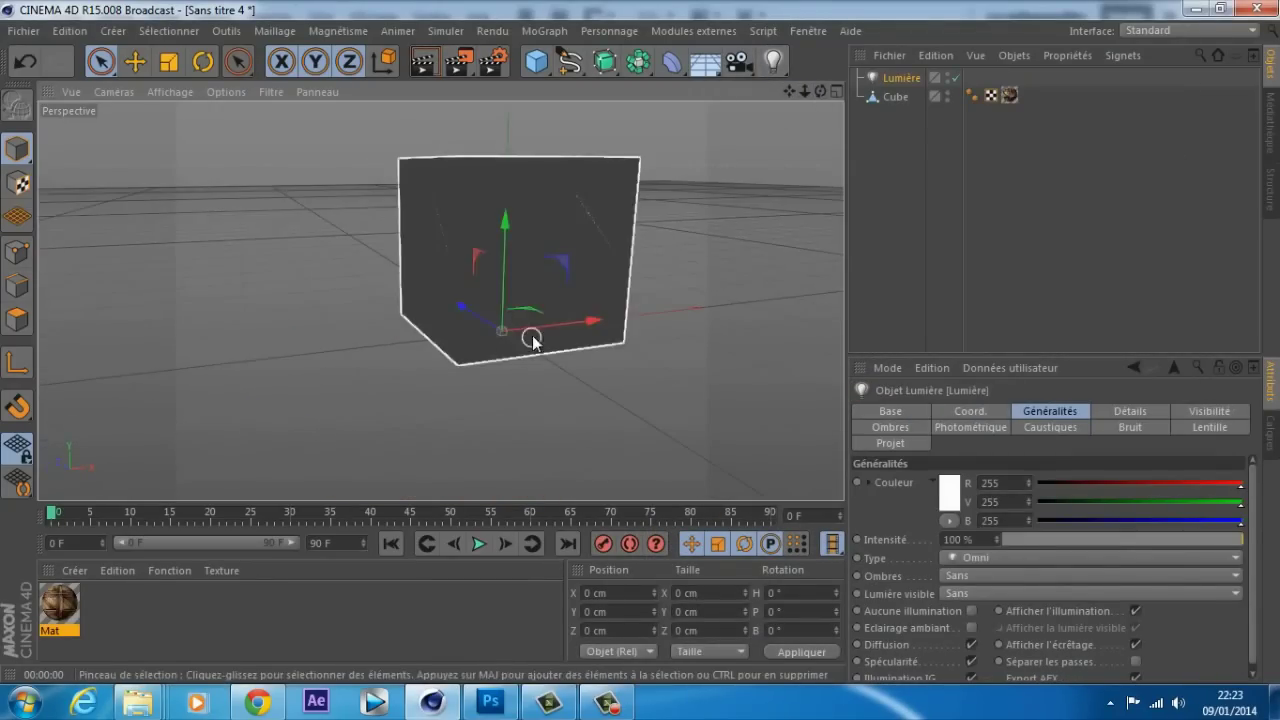
Move the Omni light up and away from the crate to about X -276, Y 381, Z 212 cm
left_click_drag(537, 328, 551, 190)
left_click_drag(788, 91, 440, 300)
left_click_drag(471, 206, 382, 79)
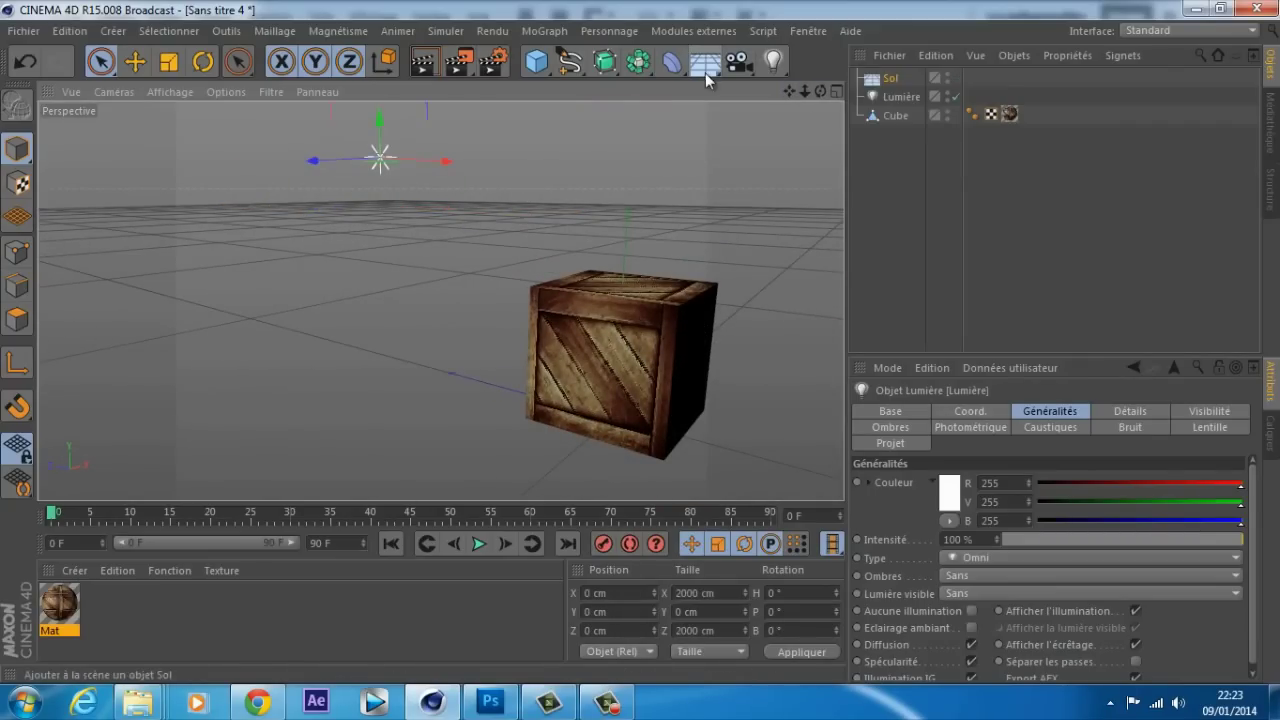
Add a Sol floor and render the crate with the Omni light's shadows set to Masques d'ombres (ombres diffuses)
left_click(705, 62)
left_click(898, 96)
left_click(972, 577)
left_click(961, 616)
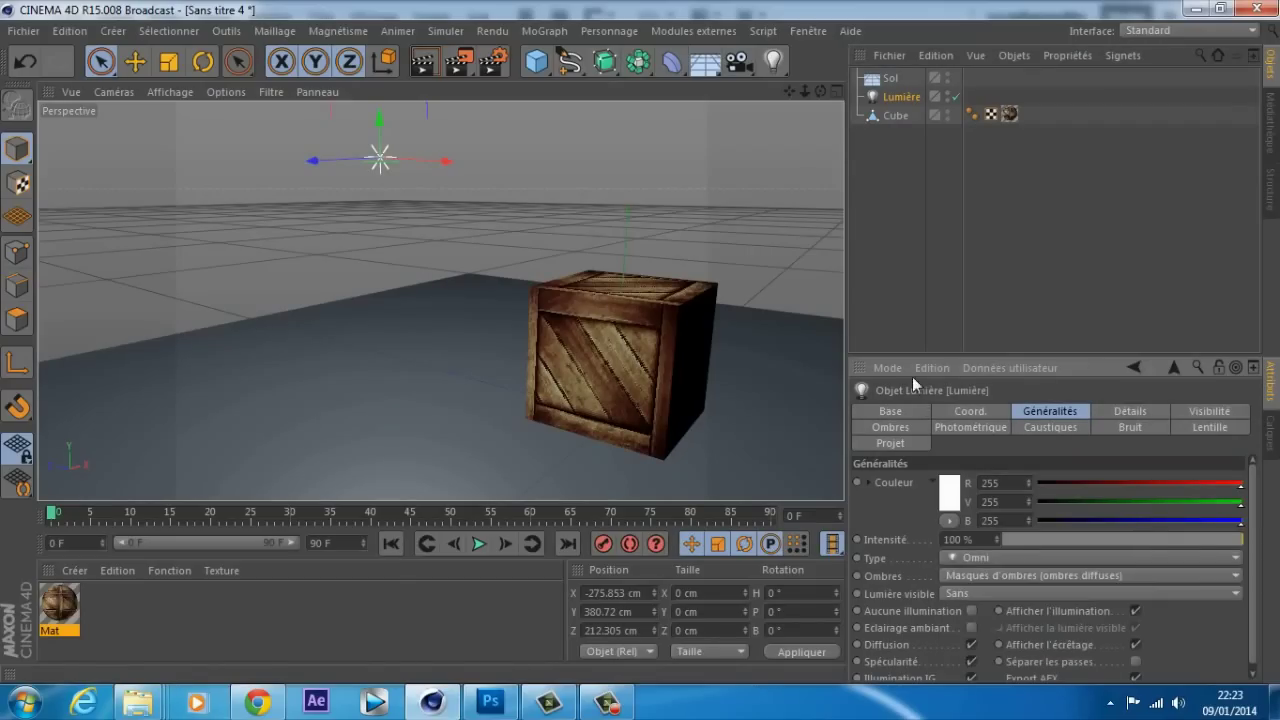
left_click(423, 62)
left_click_drag(789, 91, 566, 425)
Load the Wood-Parquet-01 material preset from the Broadcast library's natural wood materials
double_click(187, 645)
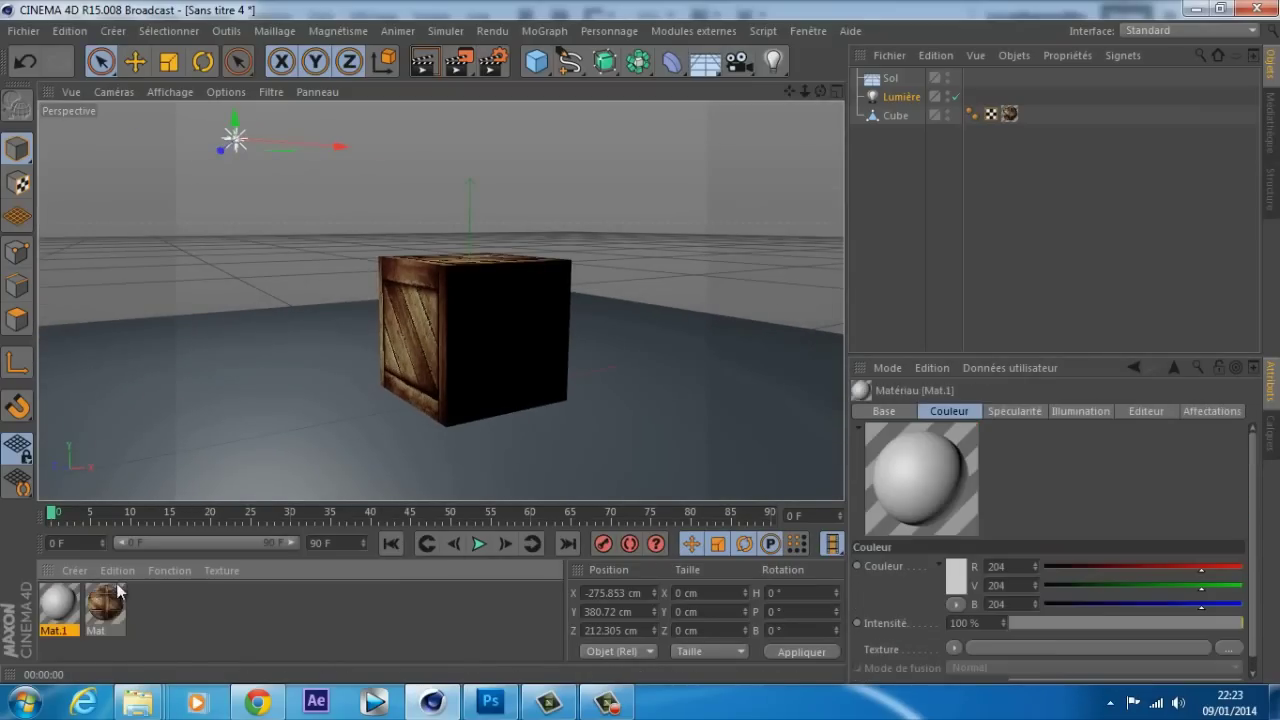
key("Delete")
left_click(67, 574)
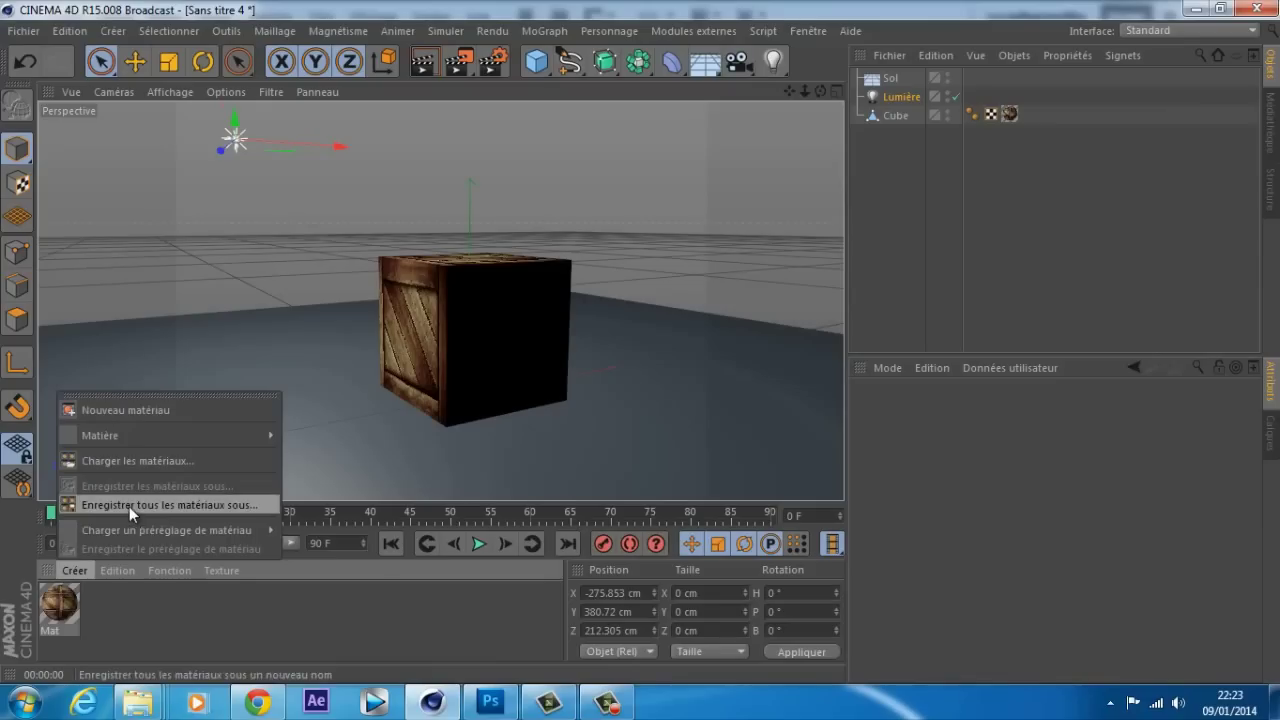
mouse_move(141, 529)
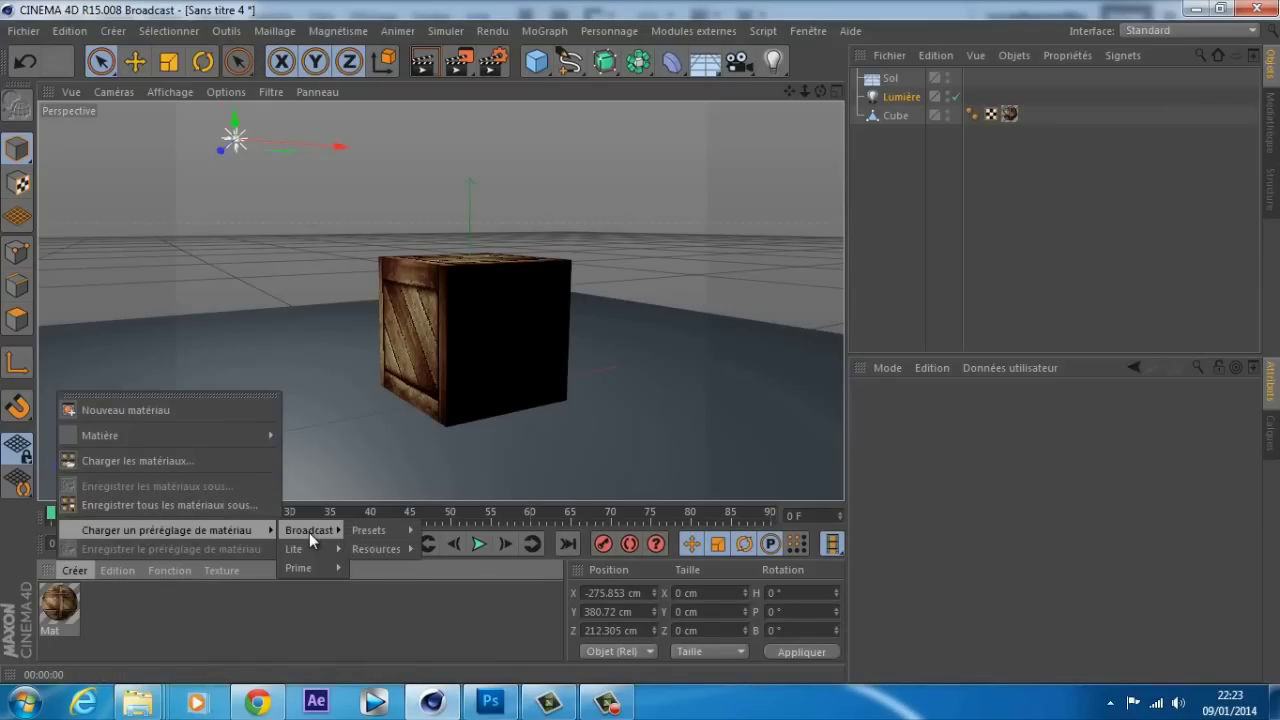
mouse_move(303, 567)
mouse_move(397, 566)
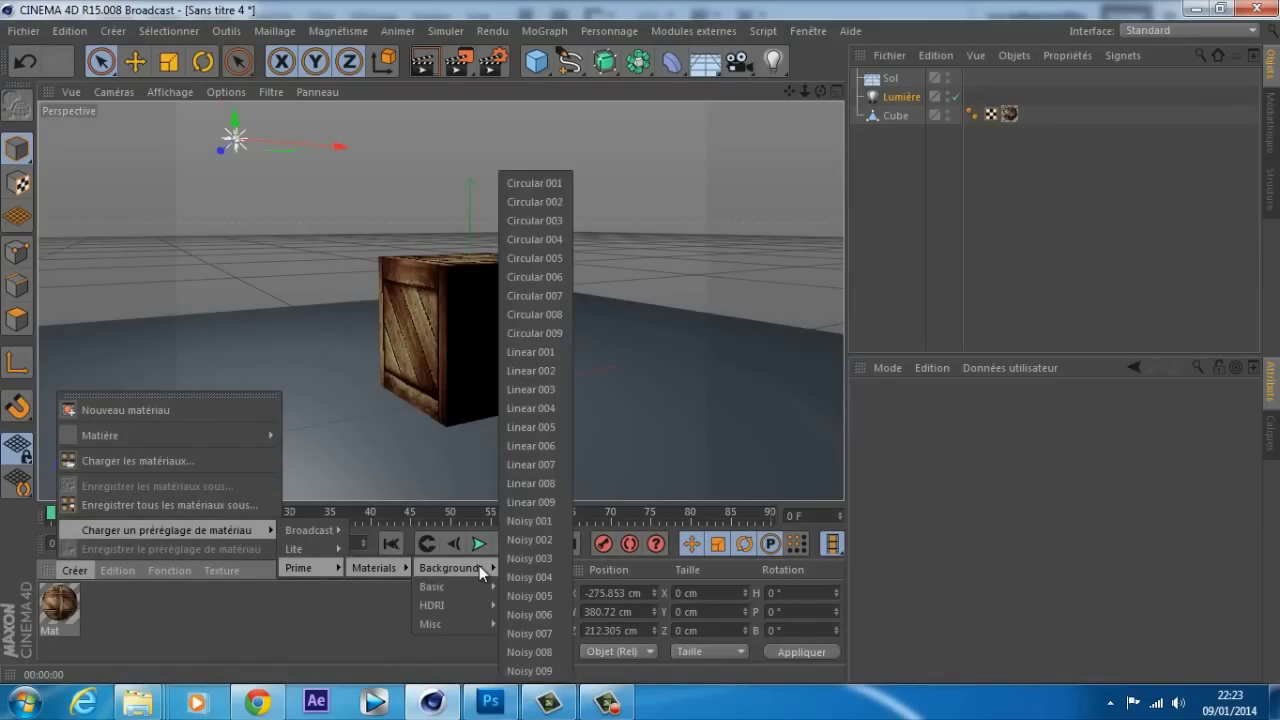
mouse_move(330, 532)
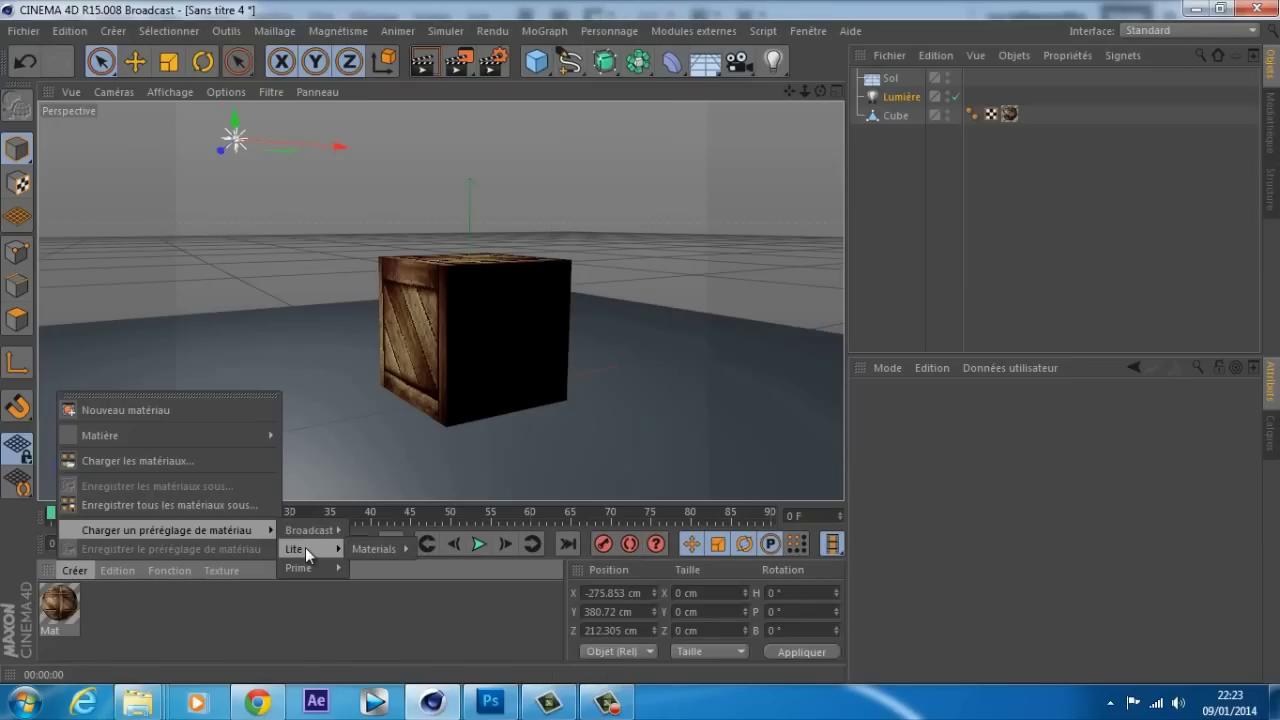
mouse_move(244, 438)
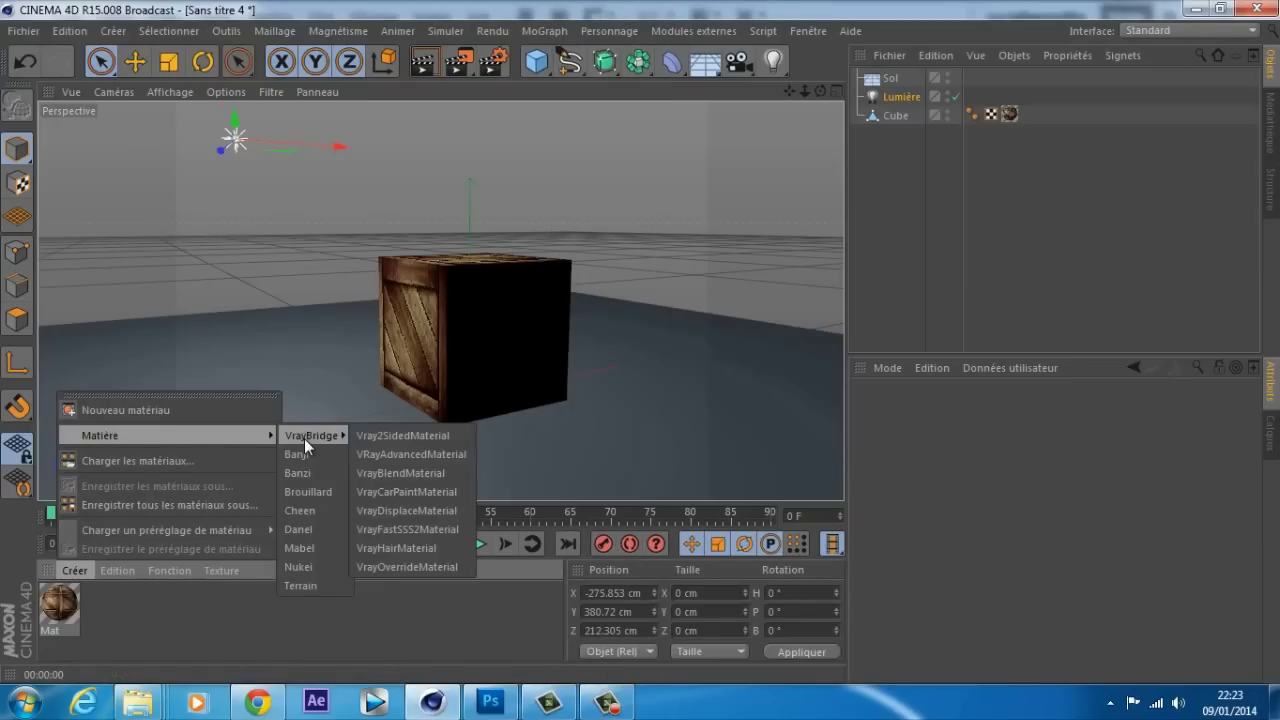
mouse_move(240, 530)
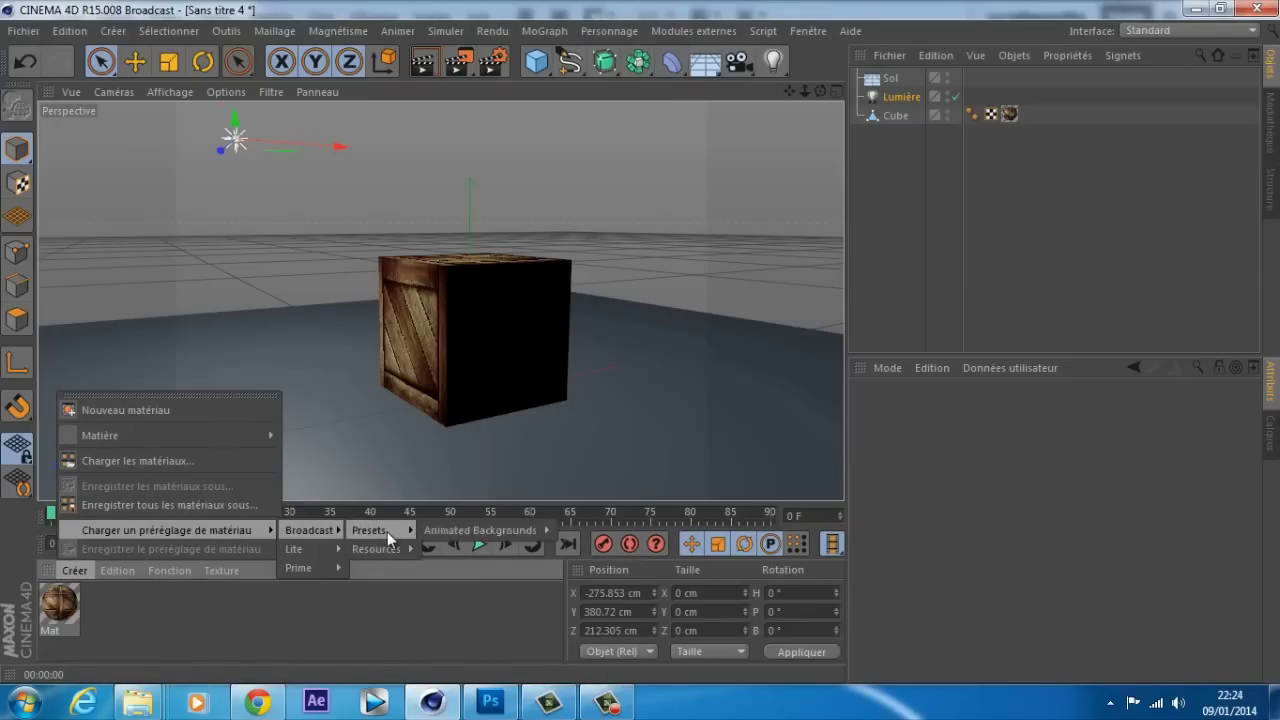
mouse_move(442, 549)
mouse_move(511, 598)
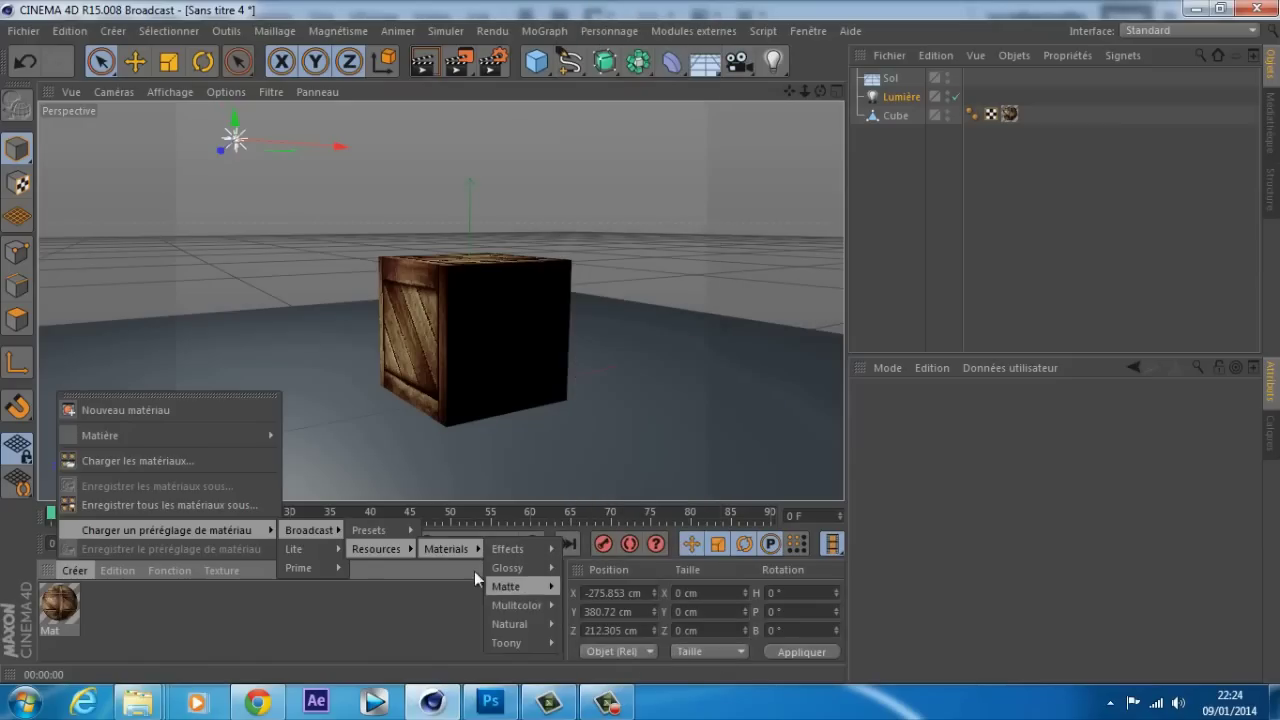
mouse_move(531, 619)
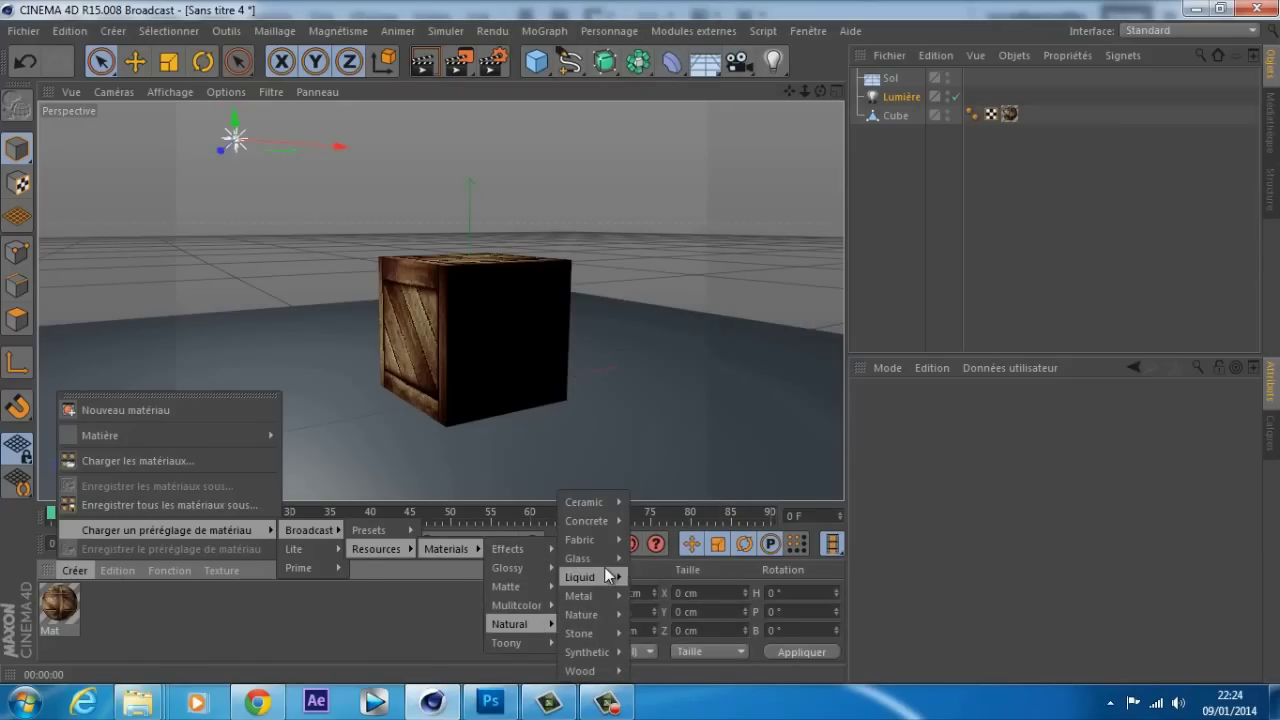
mouse_move(599, 553)
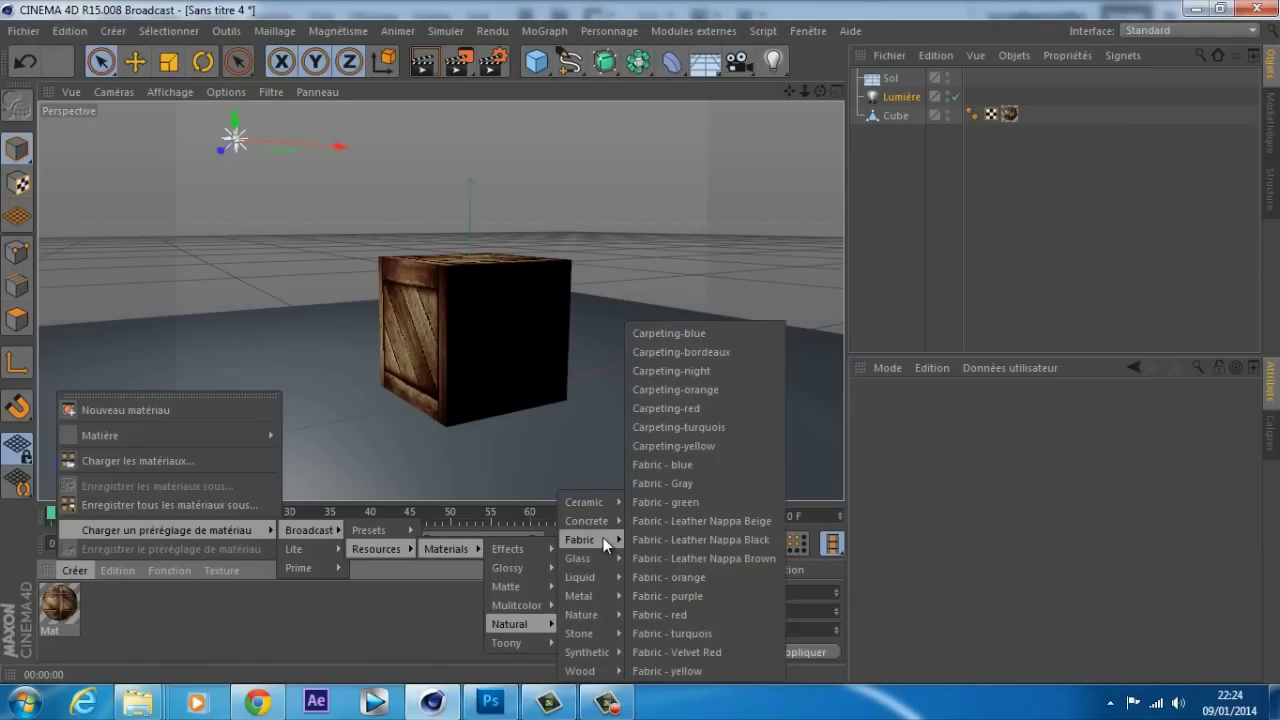
mouse_move(593, 508)
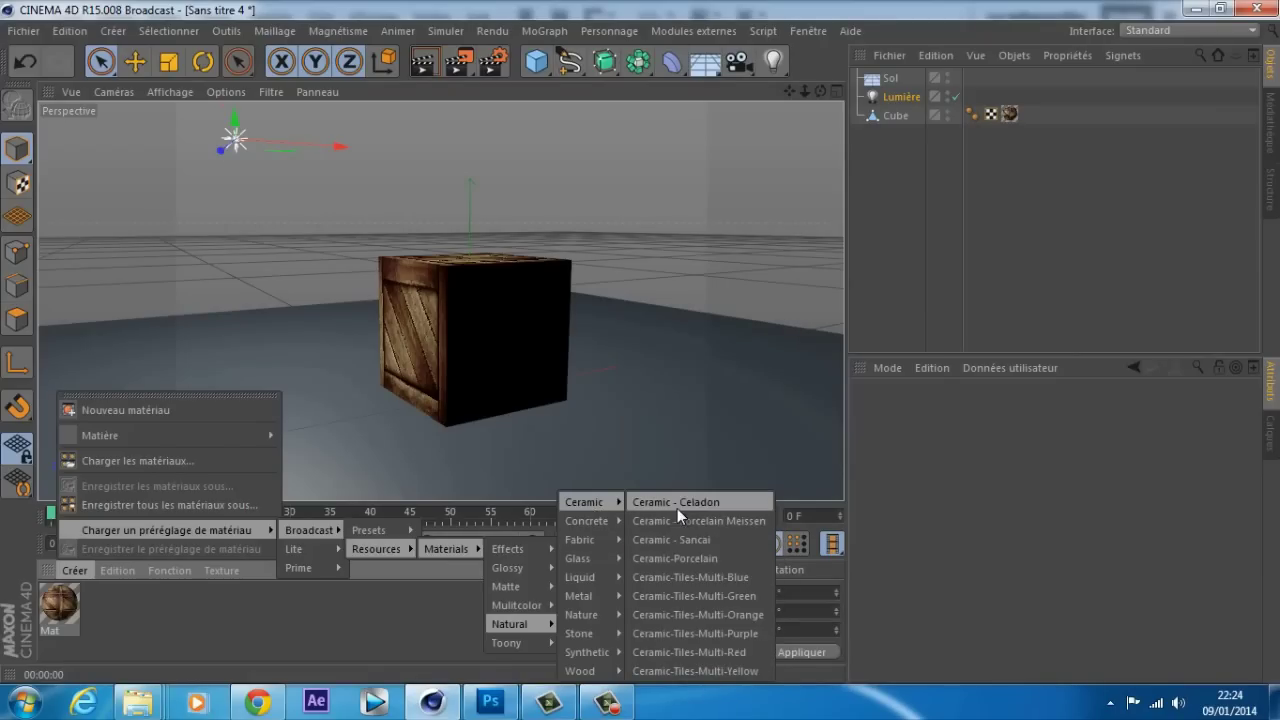
mouse_move(591, 615)
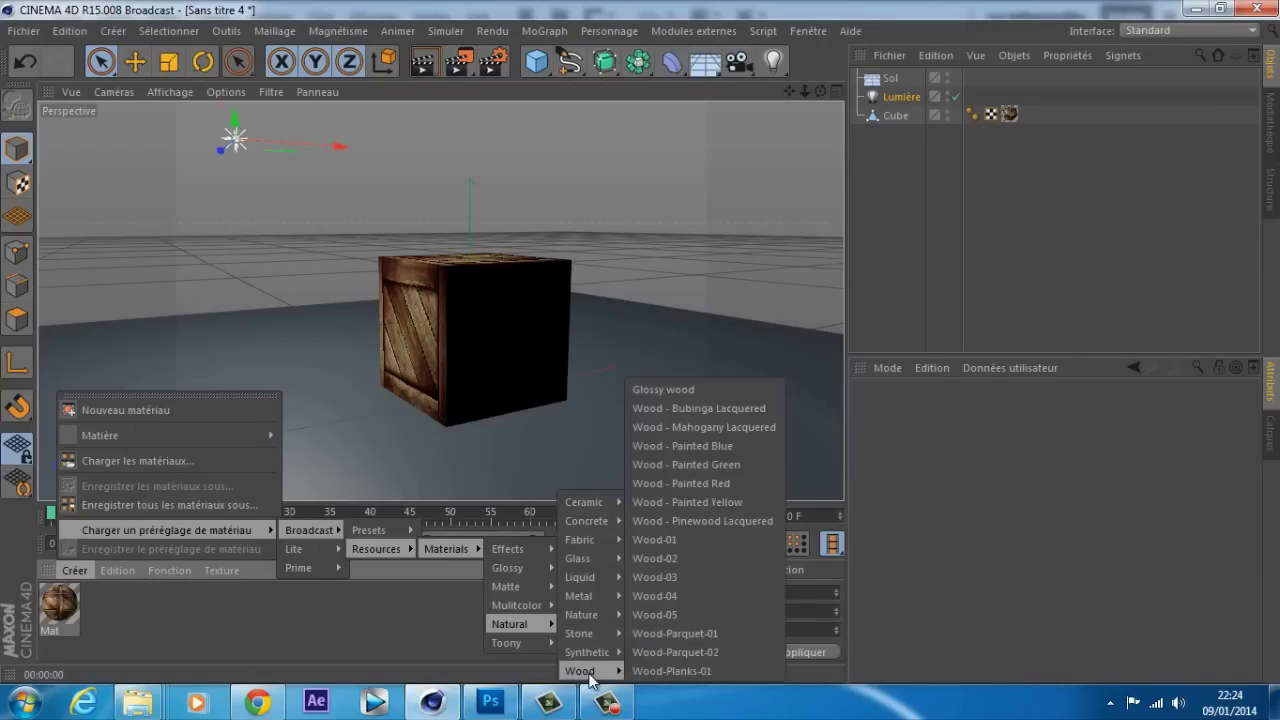
left_click(686, 606)
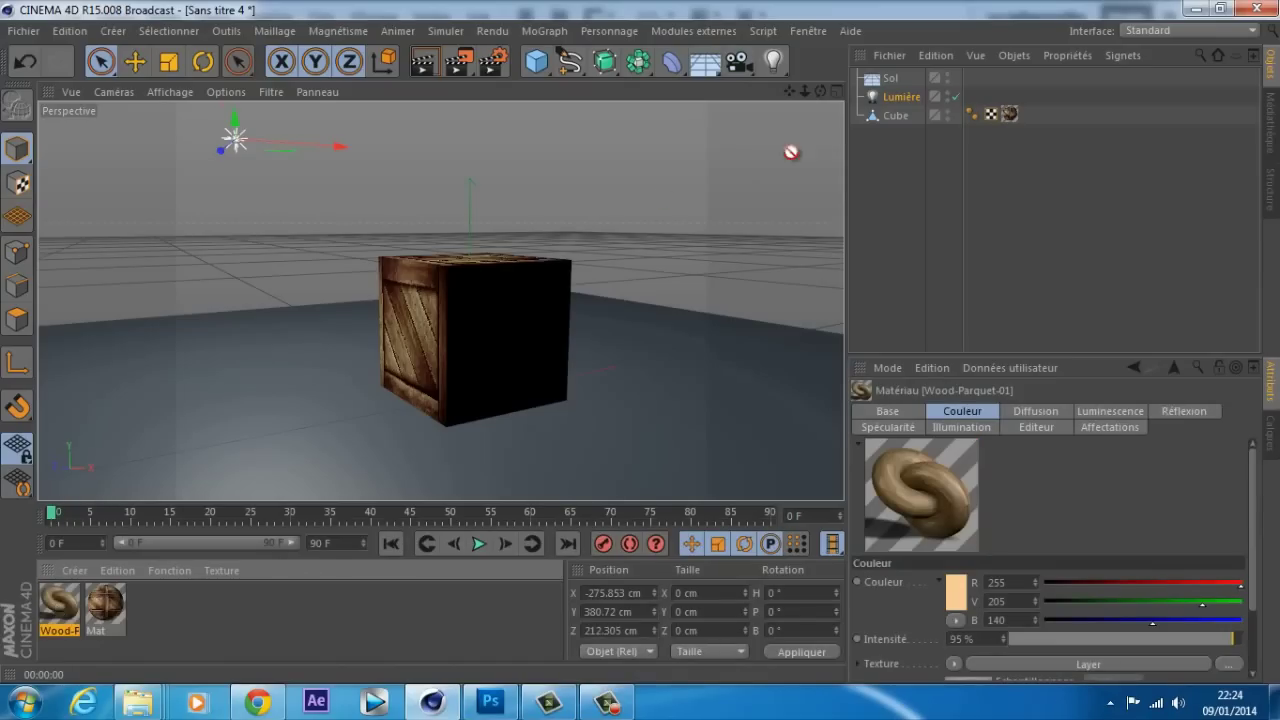
Apply the Wood-Parquet-01 material to the Sol floor and render the scene
left_click_drag(896, 88, 892, 80)
left_click(871, 191)
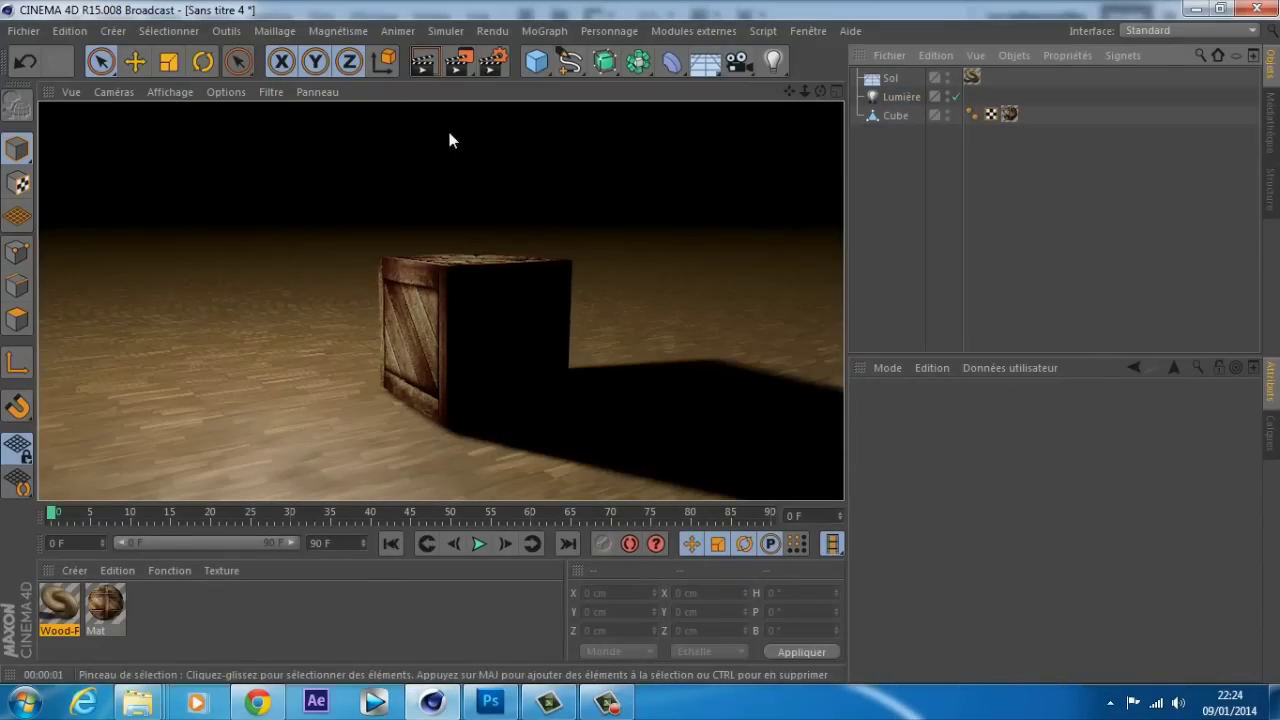
scroll(585, 243, "down", 3)
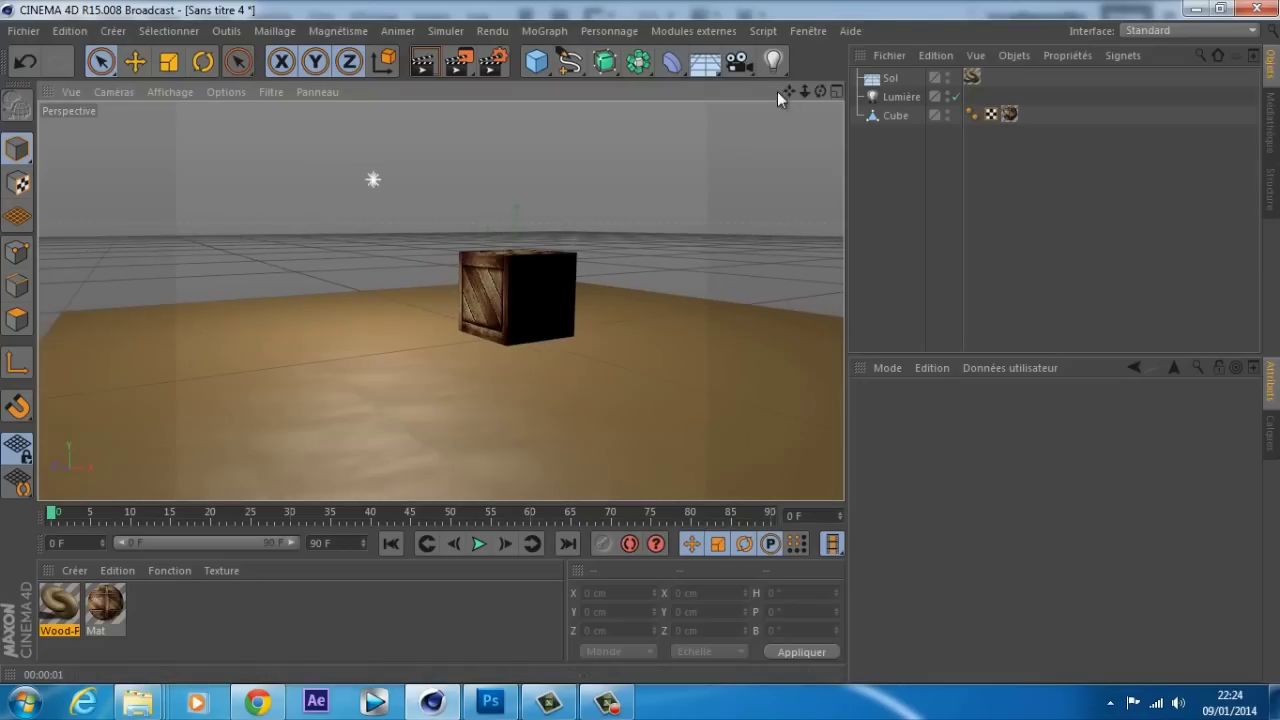
left_click_drag(790, 91, 614, 126)
left_click(433, 62)
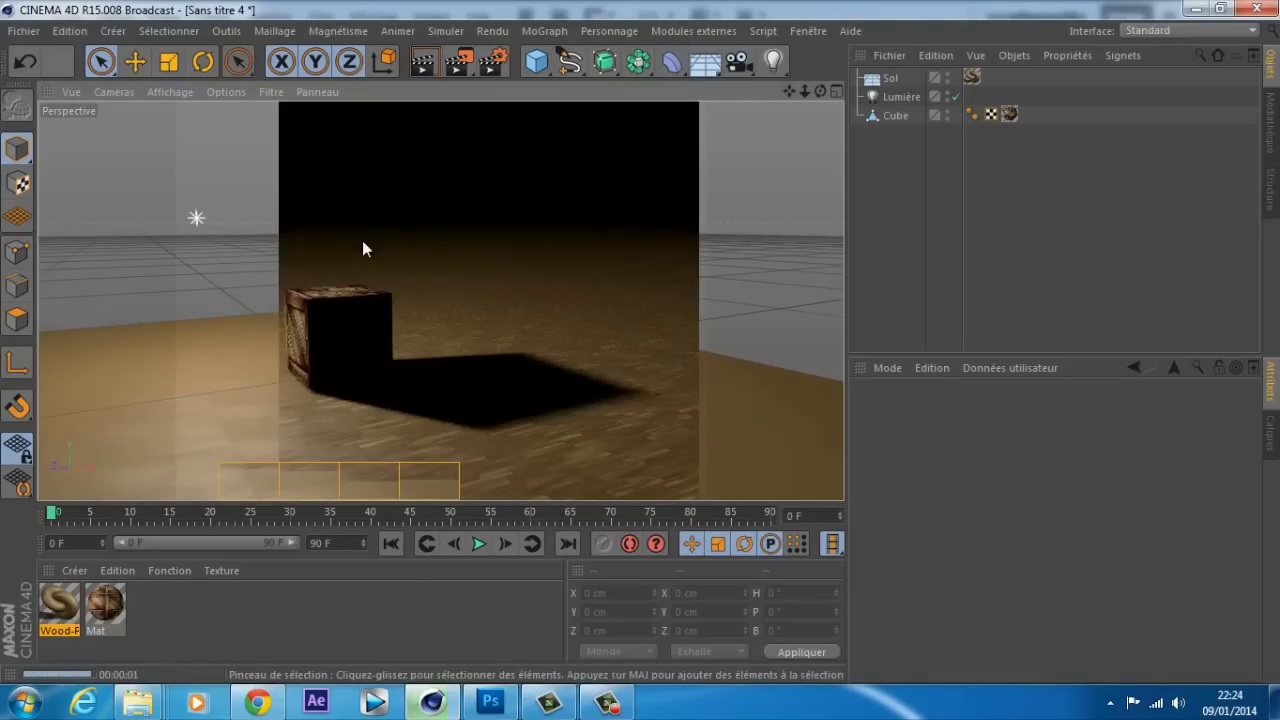
Render the crate and its shadow on the parquet floor from other distances and a lower angle
scroll(584, 234, "up", 5)
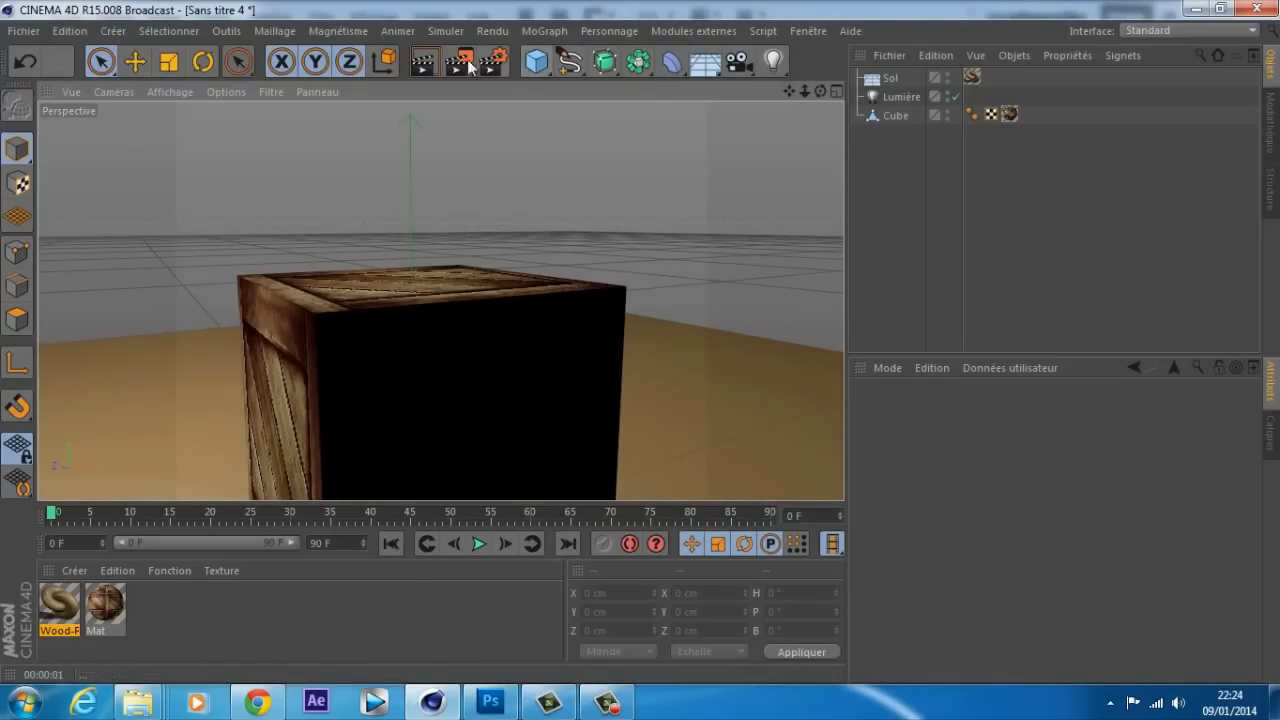
scroll(599, 283, "down", 5)
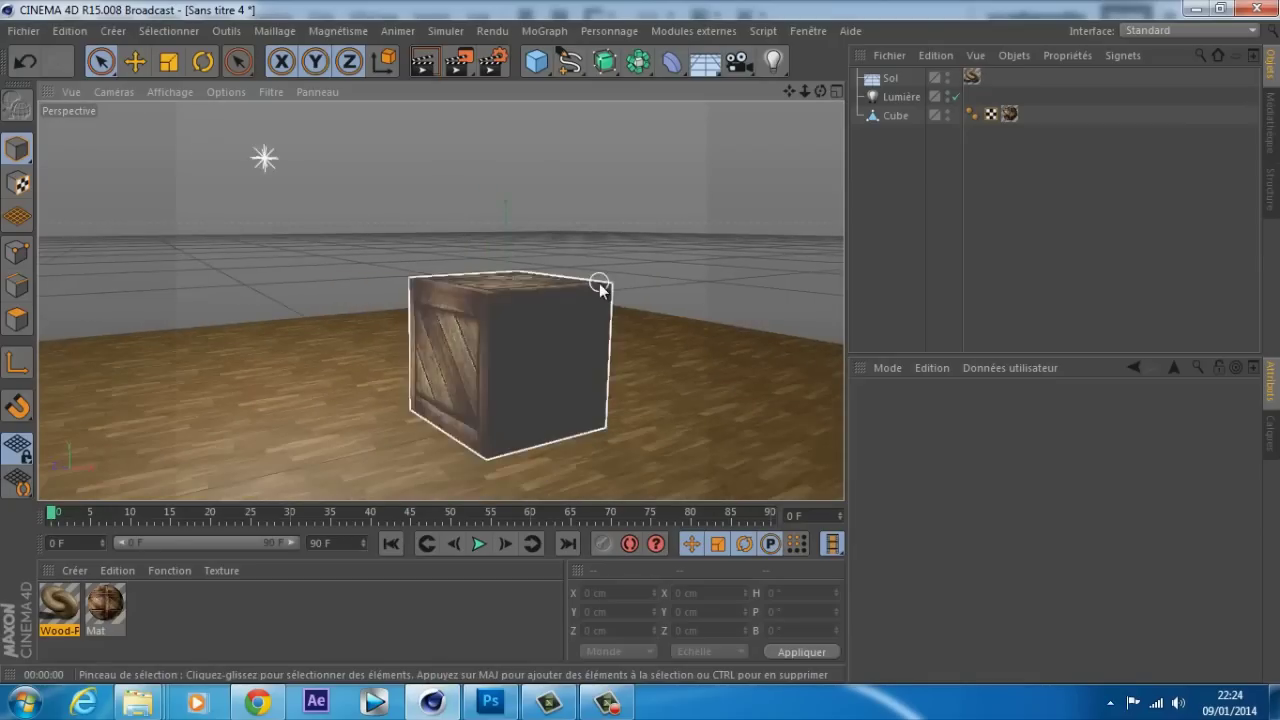
left_click(422, 63)
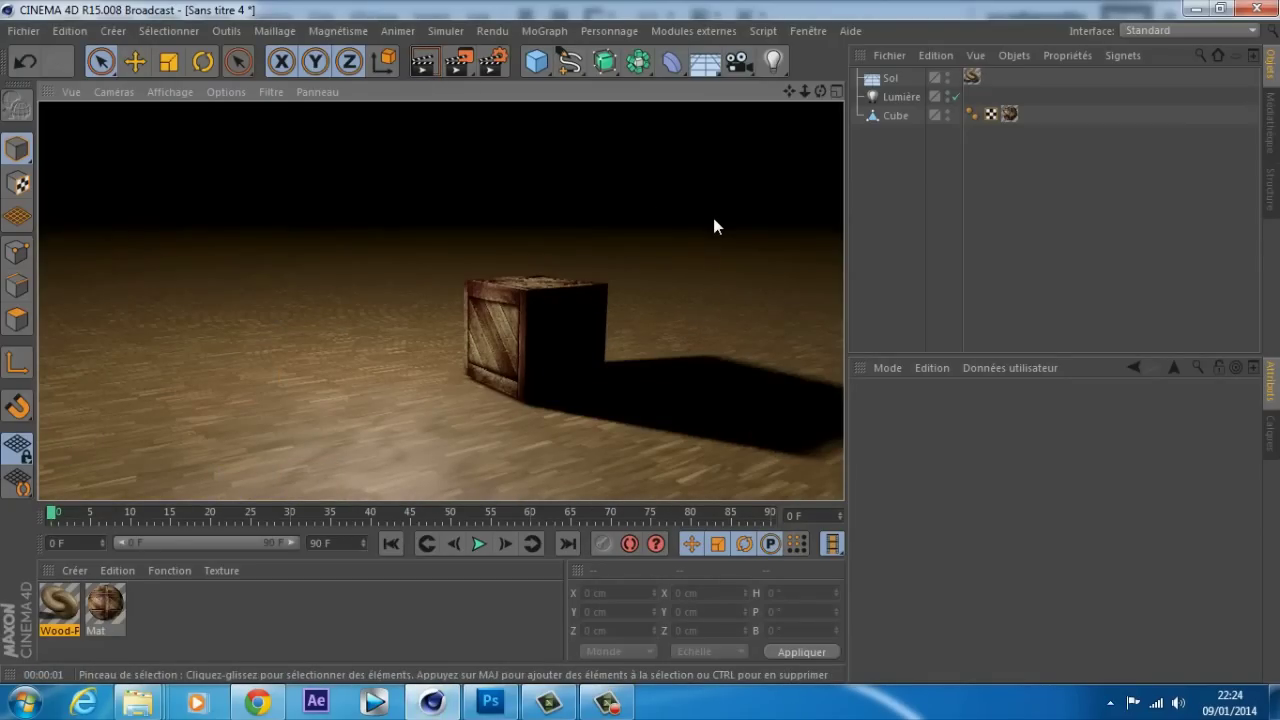
scroll(713, 218, "up", 3)
mouse_move(820, 91)
left_mouse_down()
mouse_move(640, 344)
mouse_move(803, 97)
left_mouse_up()
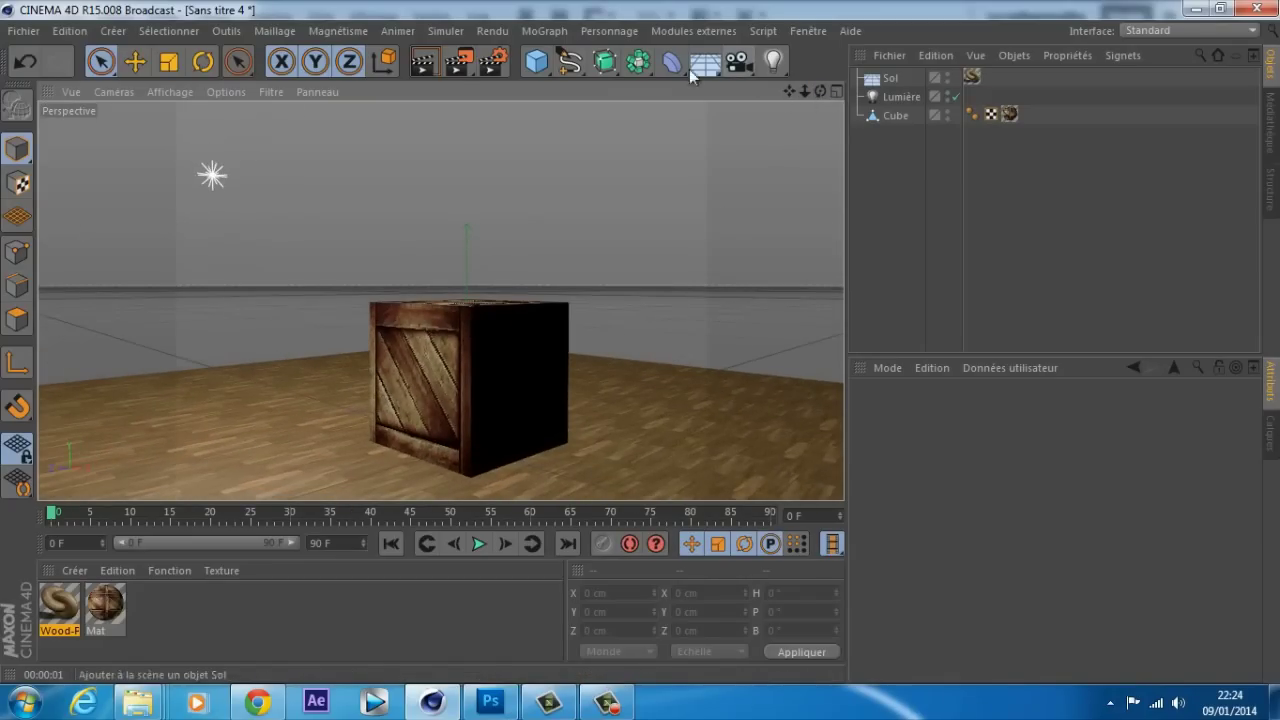
left_click(424, 63)
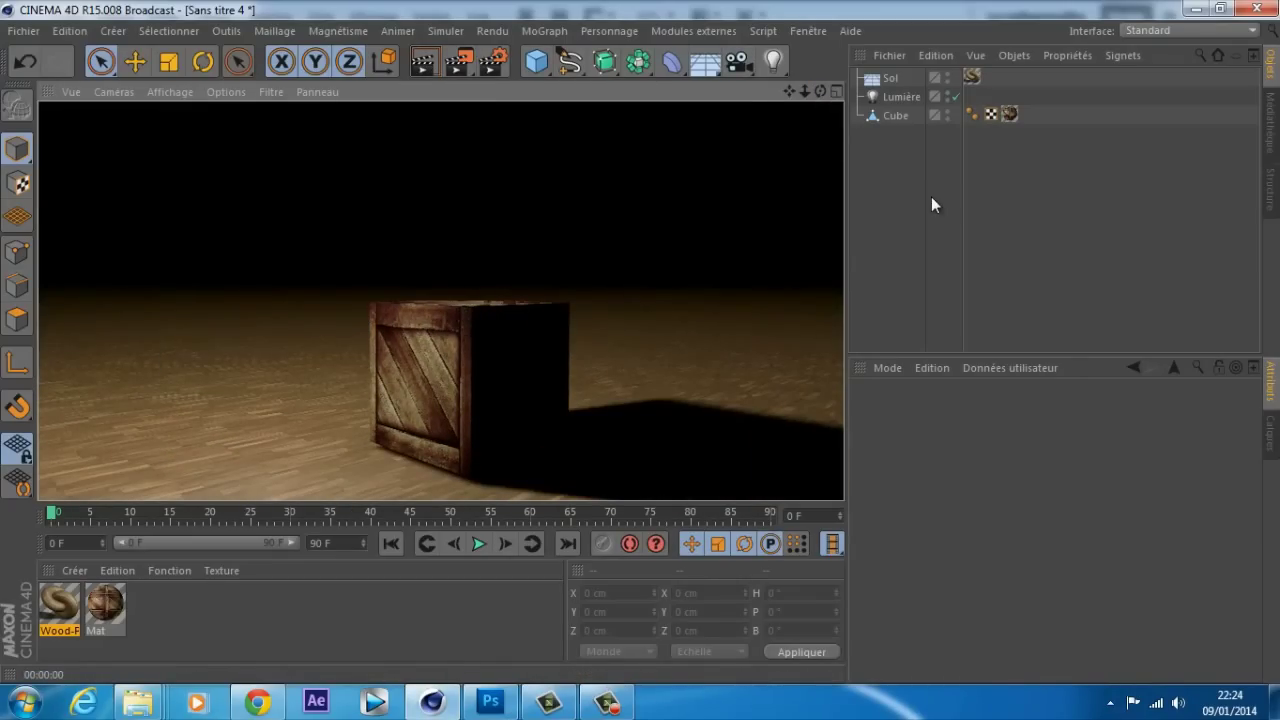
Delete the Omni light and add a Soleil light in its place
left_click(885, 96)
key("Delete")
left_click(773, 61)
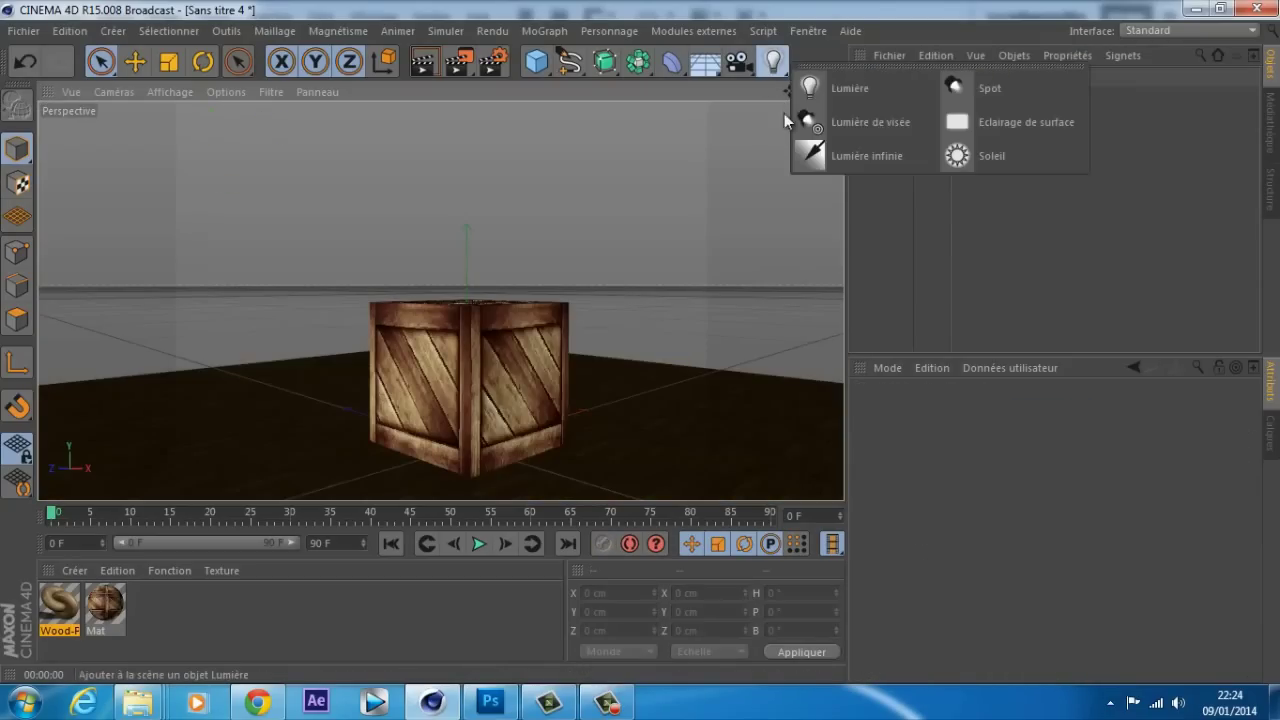
left_click(985, 155)
Try to reposition the Soleil light relative to the floor, checking its coordinates
scroll(550, 379, "down", 5)
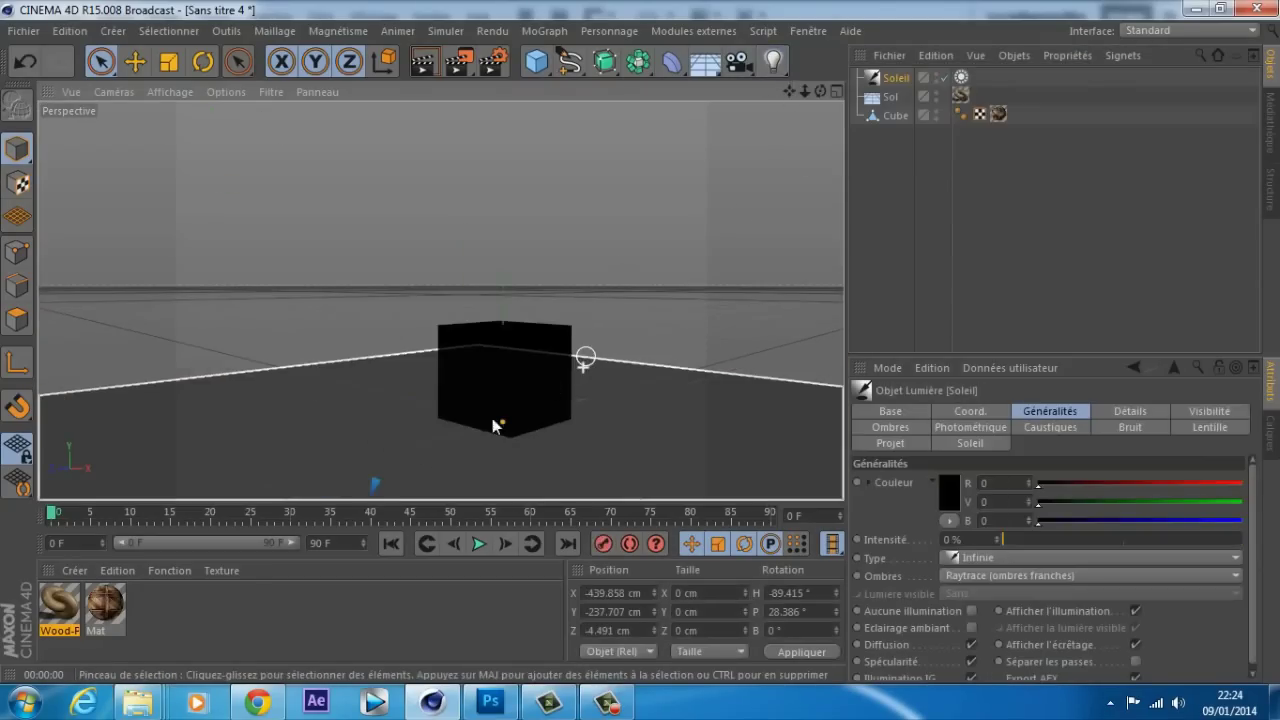
left_click_drag(362, 450, 325, 412)
left_click_drag(304, 290, 491, 437)
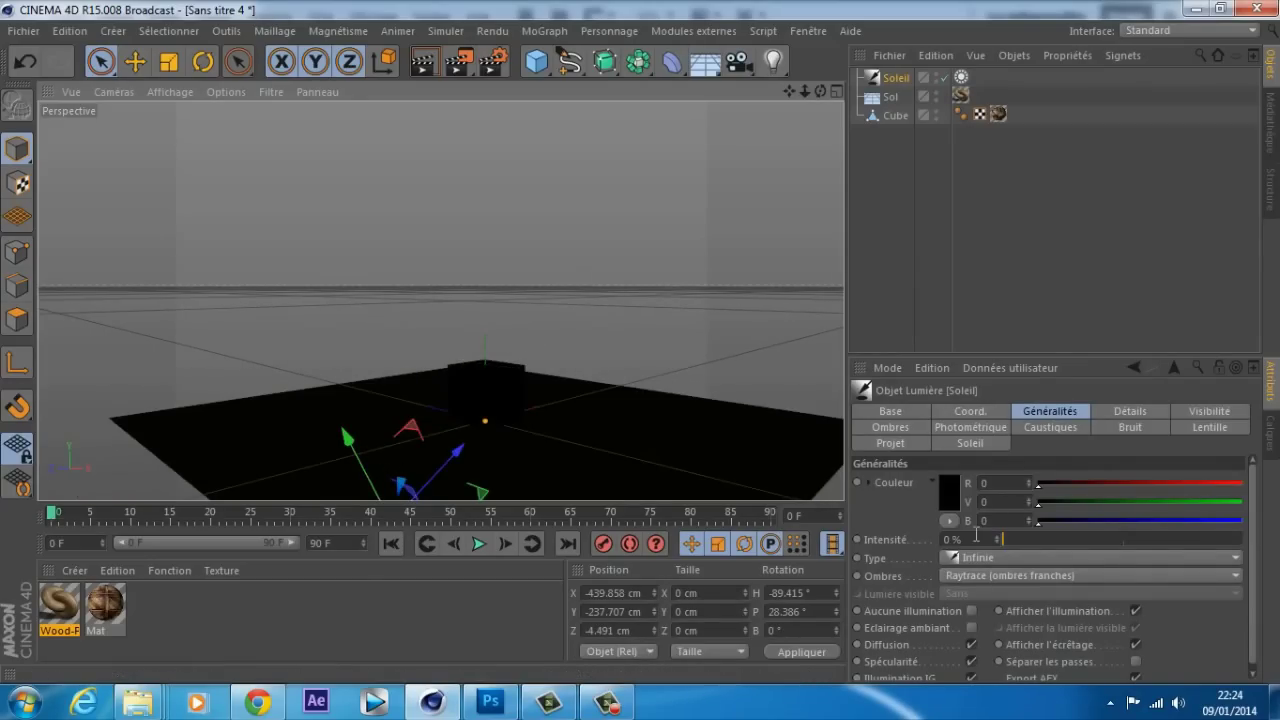
key("e")
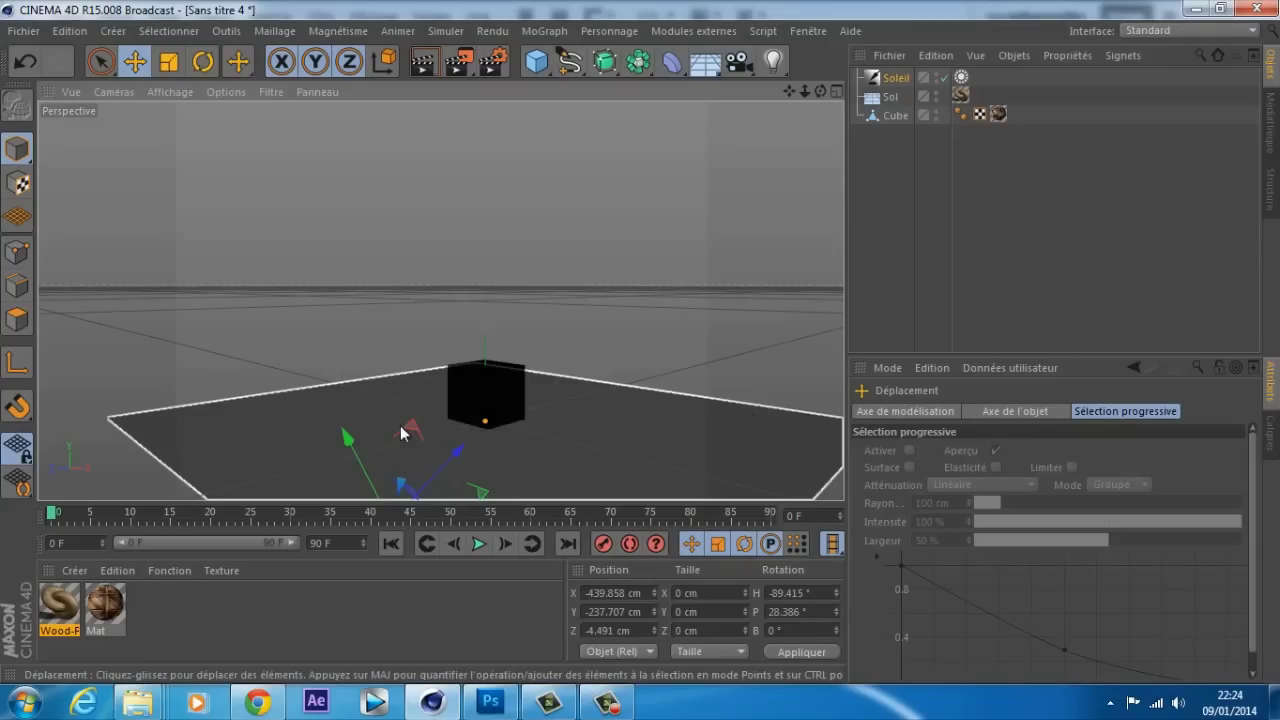
left_click(895, 80)
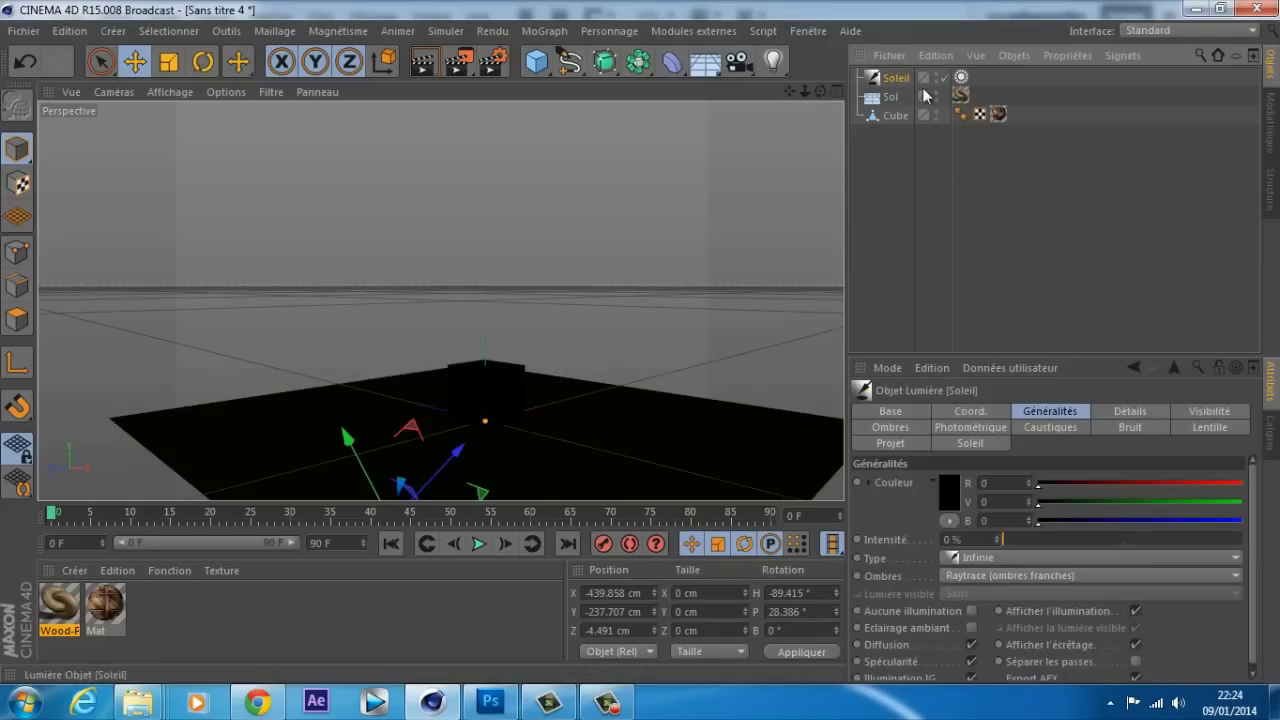
left_click(968, 412)
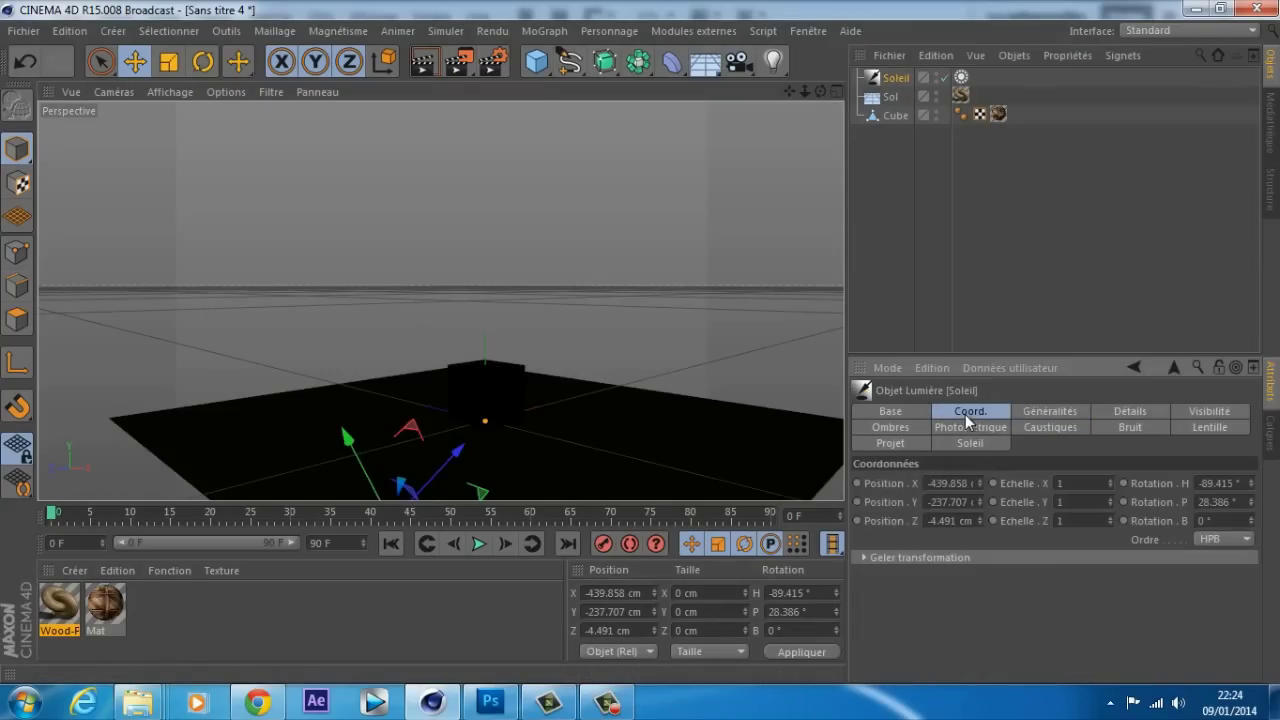
left_click(981, 501)
scroll(450, 484, "down", 6)
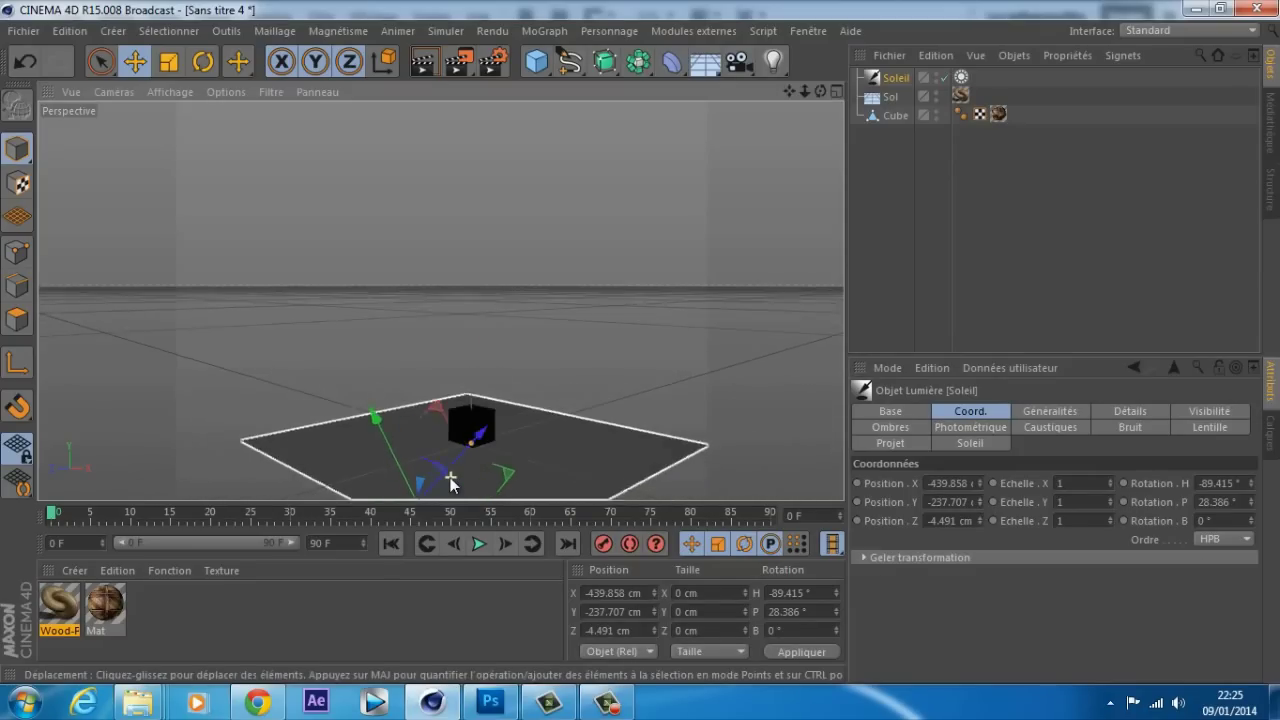
scroll(450, 484, "down", 2)
scroll(450, 484, "up", 5)
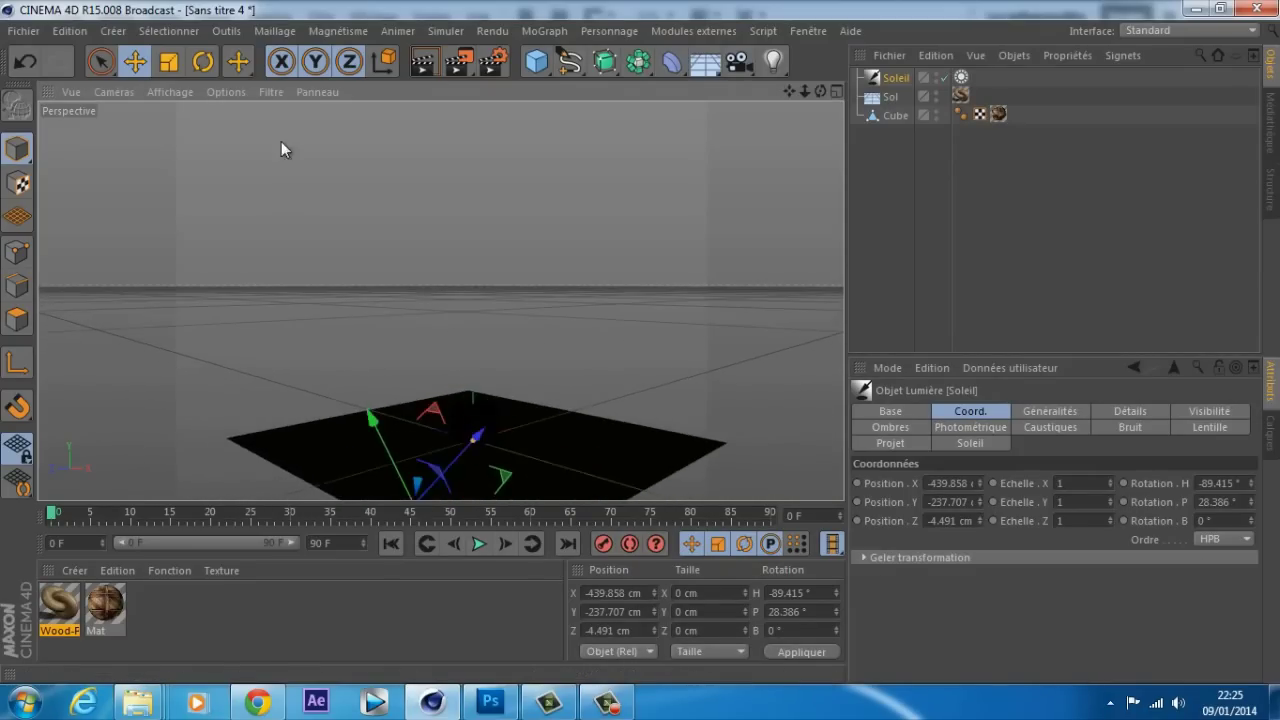
Try to rotate the Soleil light so that it illuminates the crate
scroll(281, 158, "down", 3)
left_click(203, 61)
left_click_drag(329, 356, 347, 322)
left_click_drag(473, 334, 631, 340)
scroll(329, 346, "up", 7)
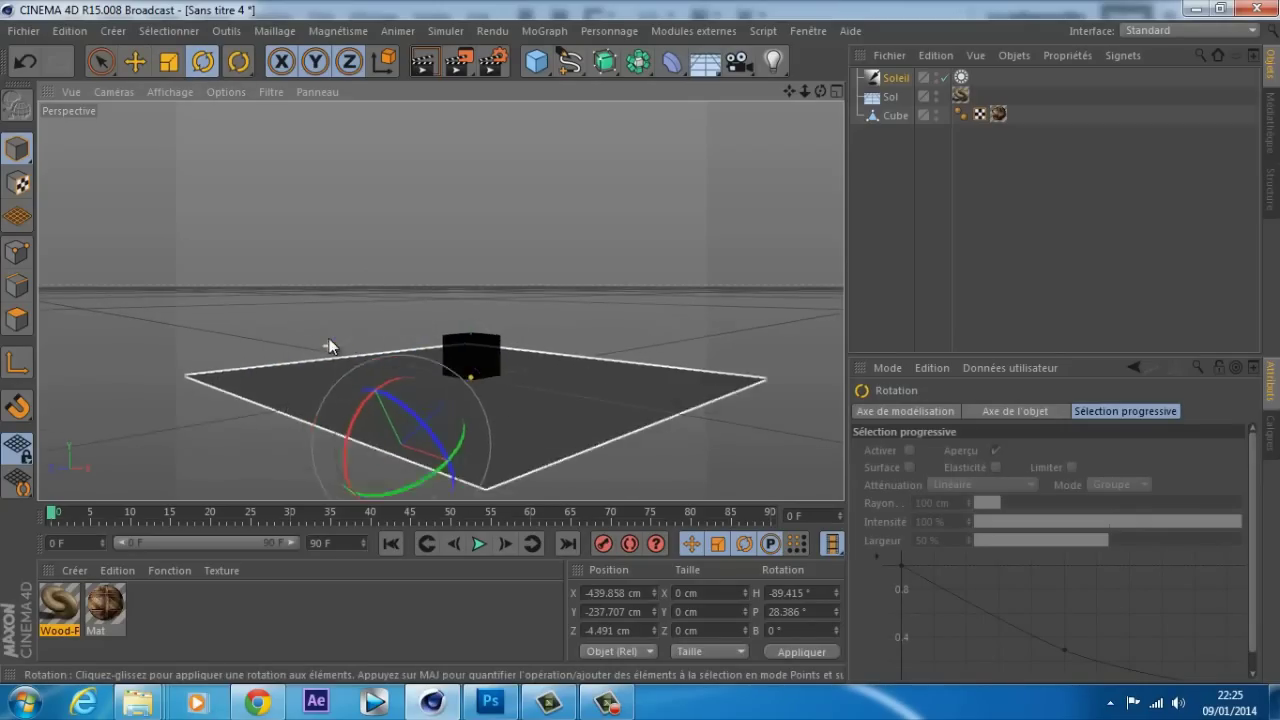
Delete the Soleil light and add a Lumière infinie instead
left_click(879, 79)
key("Delete")
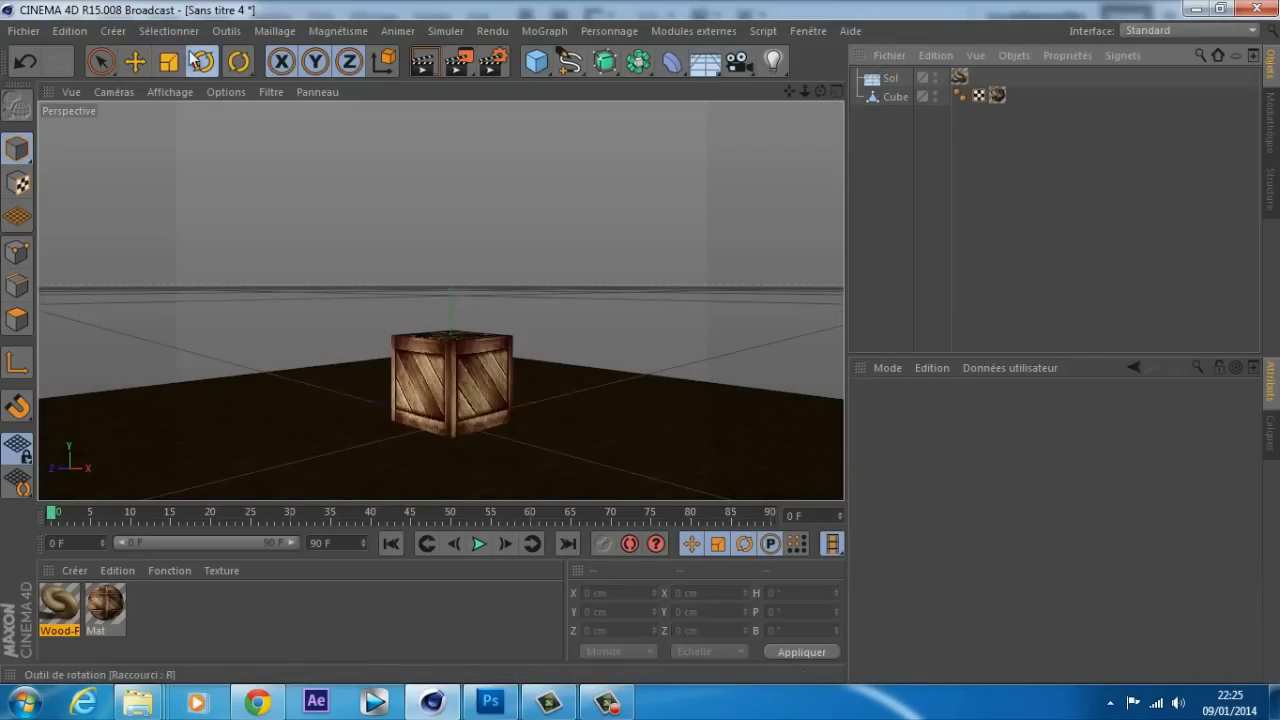
key("e")
left_click_drag(768, 72, 888, 160)
Raise the infinite light to about 598 cm above the crate and rotate its pitch to about -126°
scroll(485, 290, "down", 3)
left_click_drag(460, 284, 460, 122)
left_click(203, 61)
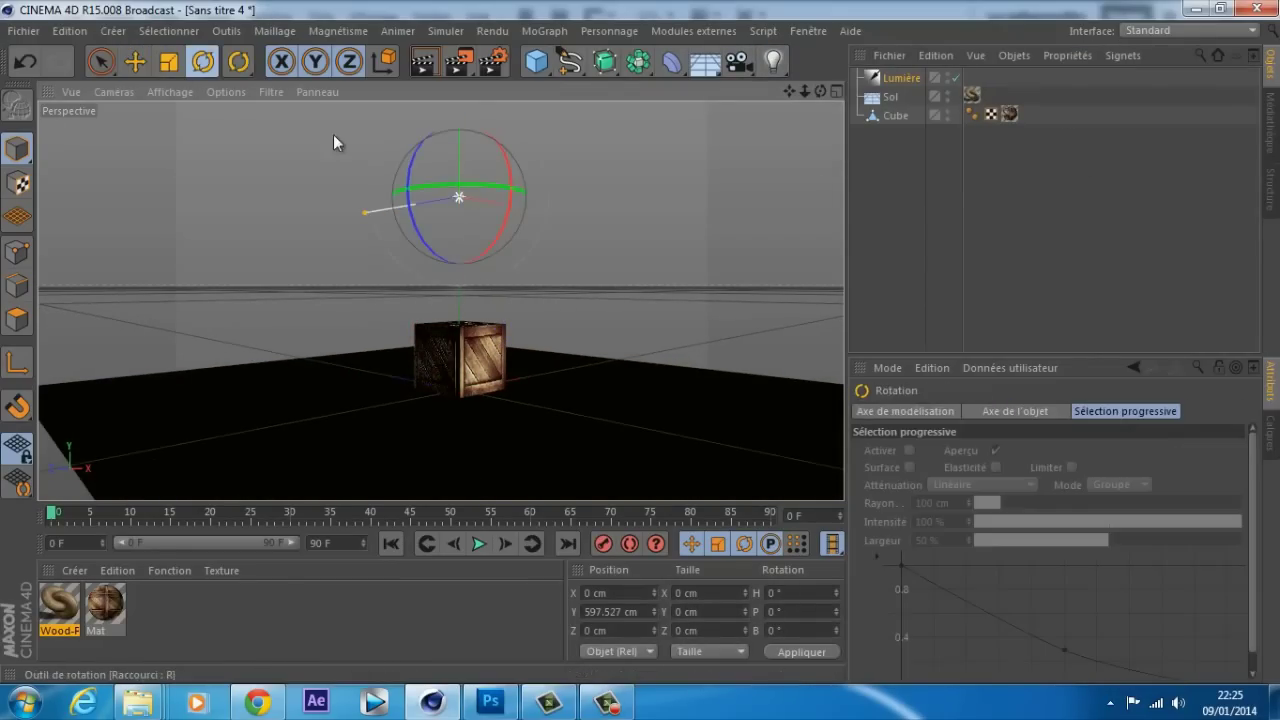
left_click_drag(508, 210, 640, 345)
Move the infinite light up and to one side of the crate, to about X -955, Y 1149, Z 405 cm
left_click(135, 61)
left_click_drag(519, 200, 258, 215)
left_click_drag(108, 217, 641, 341)
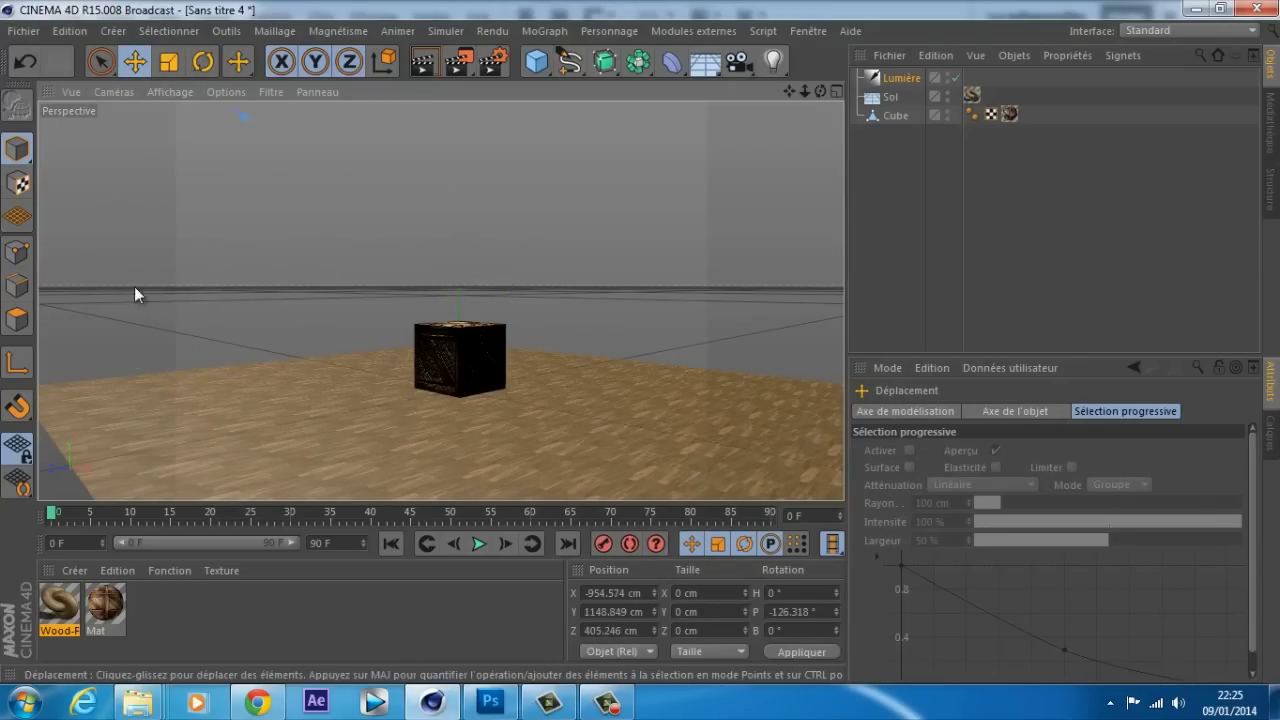
Render the active view to check how the infinite light illuminates the crate
scroll(226, 455, "down", 3)
scroll(240, 438, "up", 3)
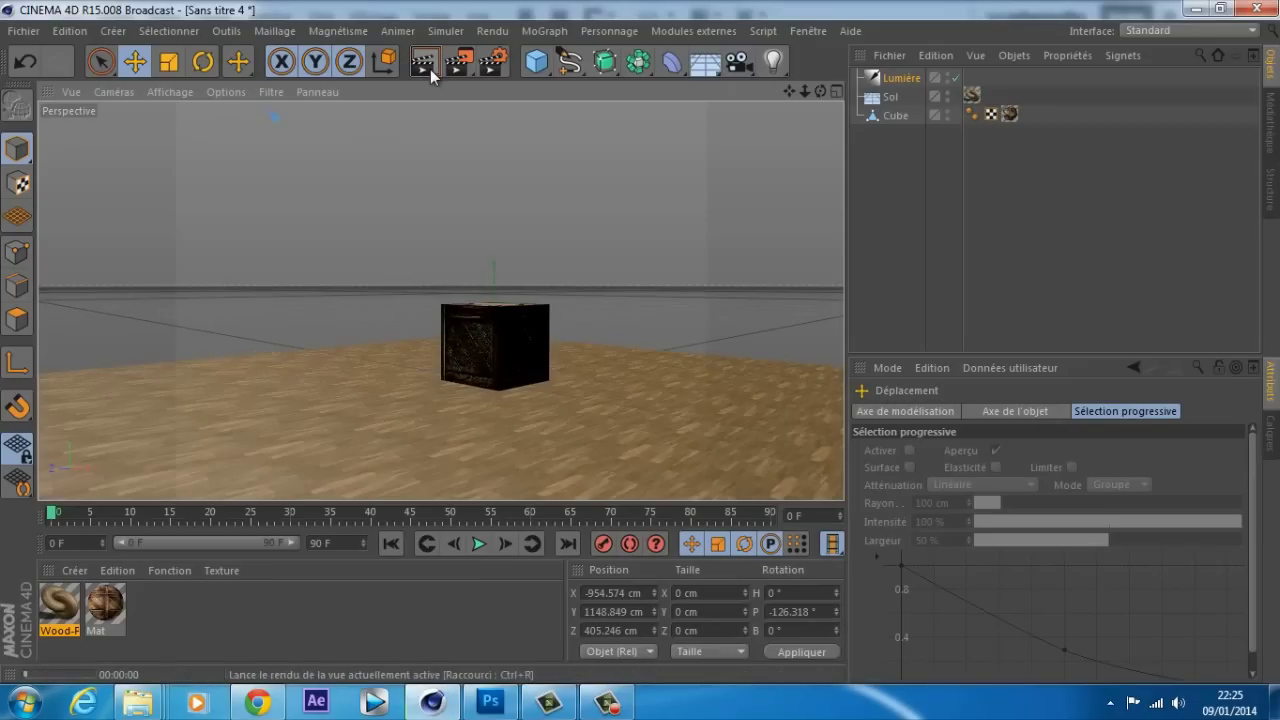
left_click(430, 70)
left_click(467, 311)
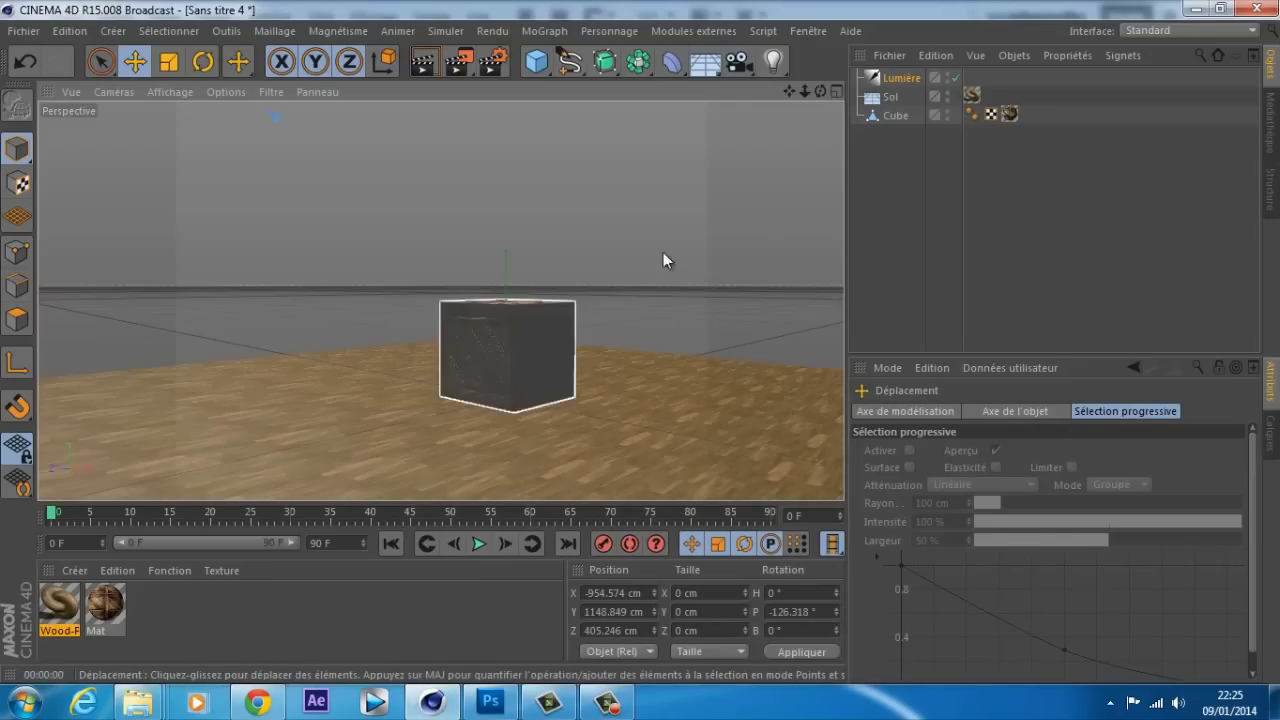
Delete the infinite light and add a standard Lumière object in its place
left_click(870, 83)
key("Delete")
left_click(773, 61)
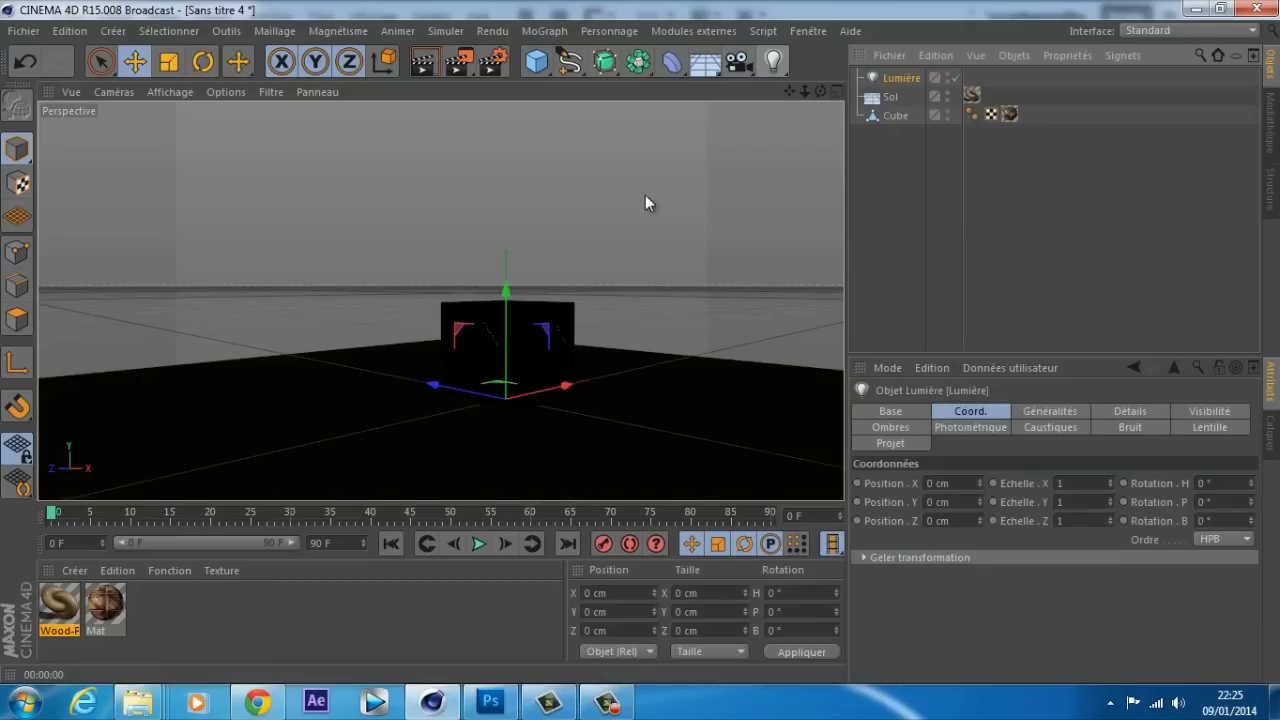
Move the new light up and to one side of the crate, to about X -550, Y 341 cm, and render the view
left_click_drag(503, 294, 543, 163)
left_click_drag(560, 243, 318, 260)
scroll(738, 268, "up", 3)
left_click_drag(820, 91, 600, 352)
left_click(423, 62)
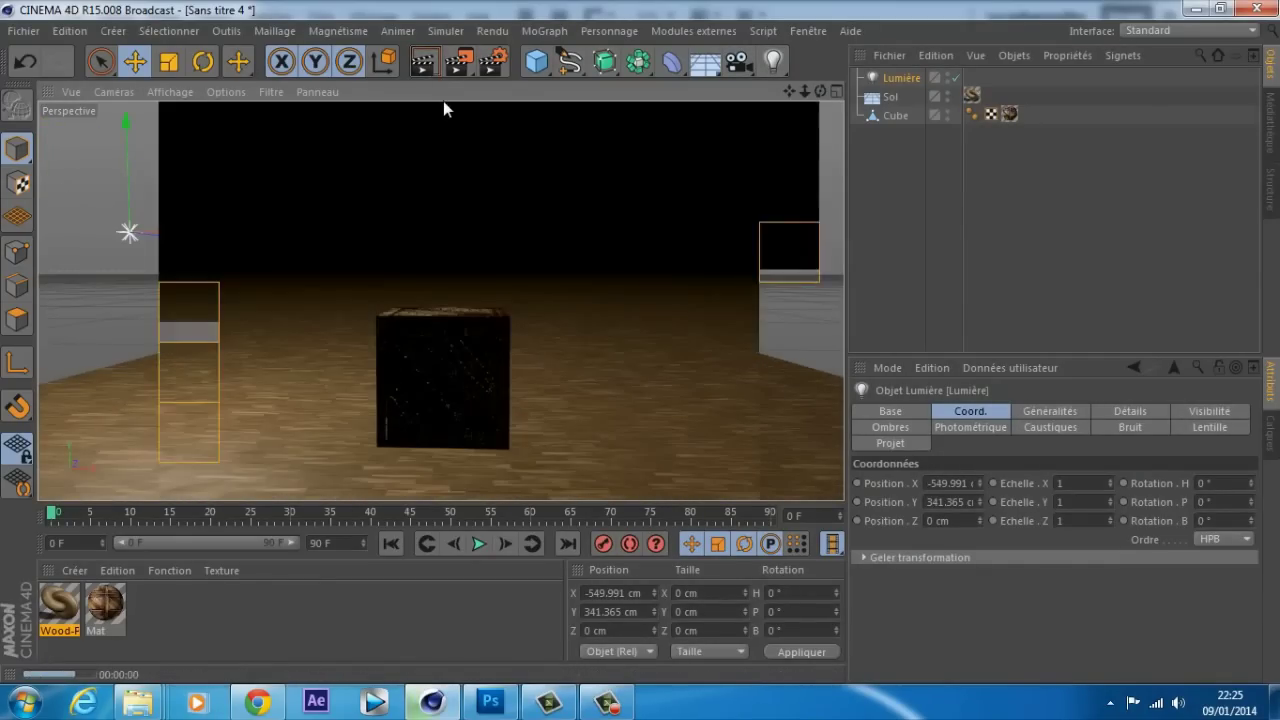
Place the light below Sol in the object list and set its shadows to Masques d'ombres (ombres diffuses)
left_click_drag(887, 77, 892, 105)
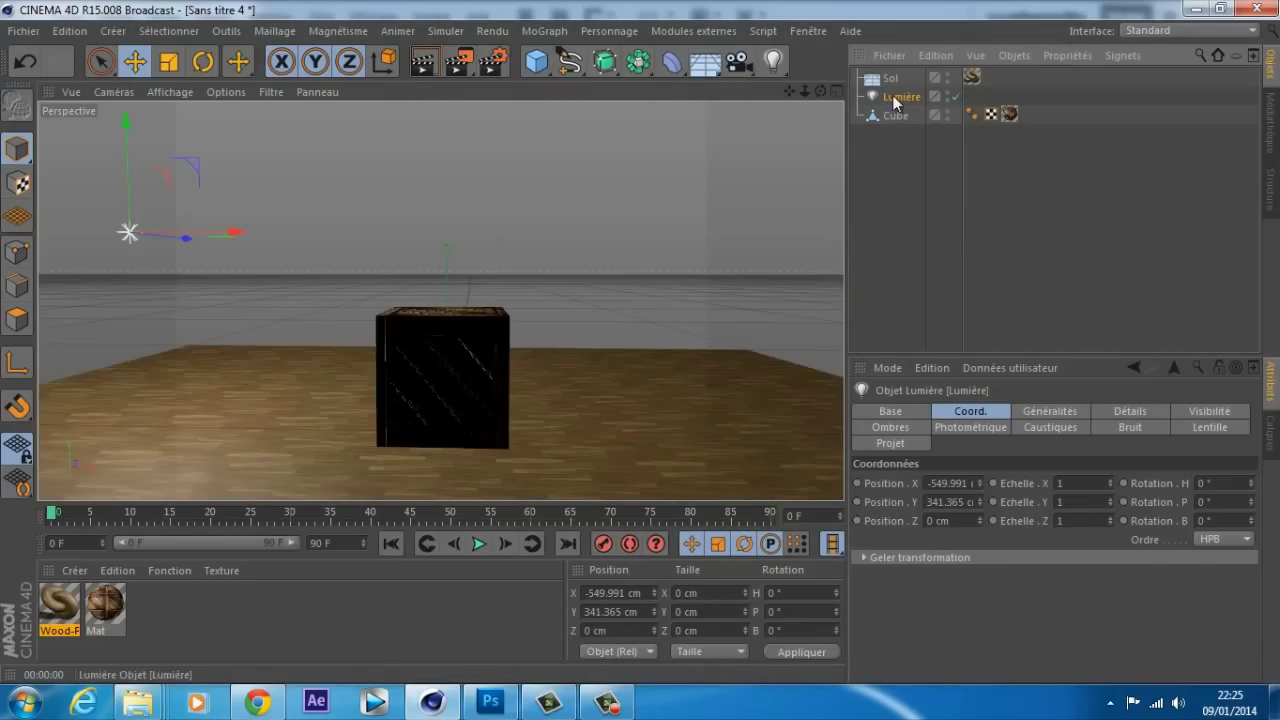
left_click(1138, 412)
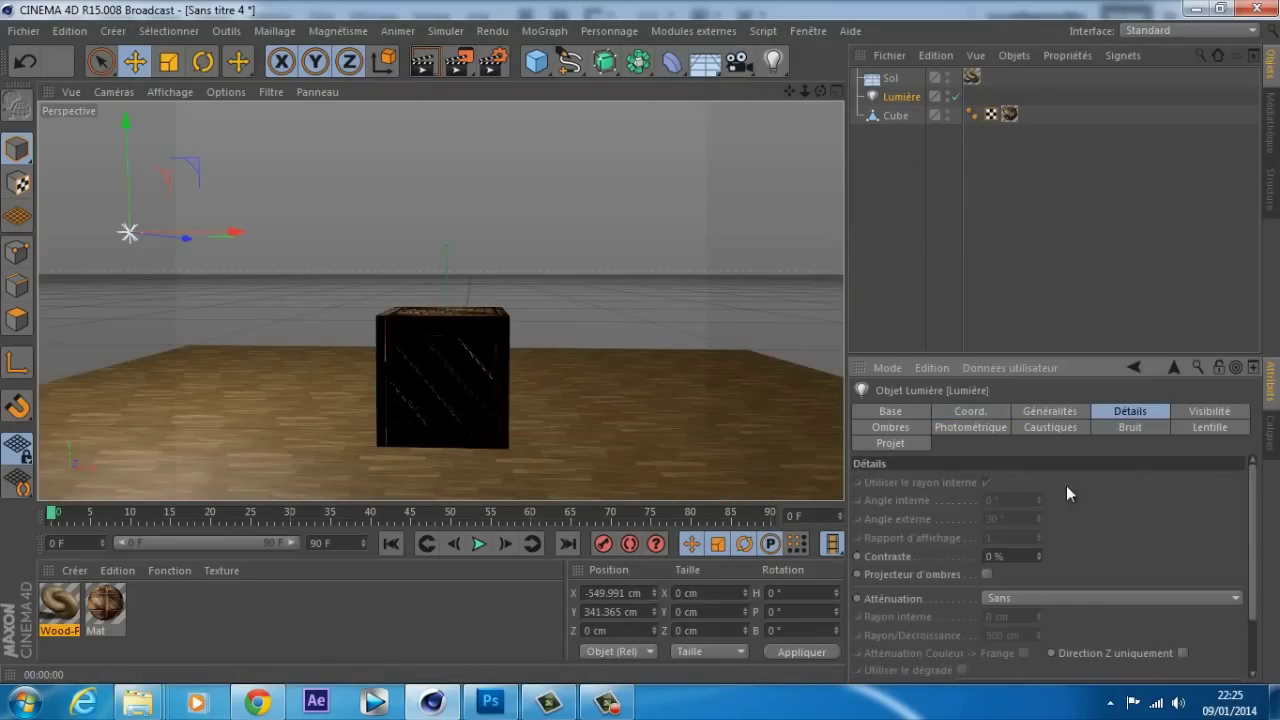
left_click(1050, 411)
left_click(1041, 577)
left_click(993, 617)
Render the crate and its cast shadow from two different viewing angles
left_click(429, 67)
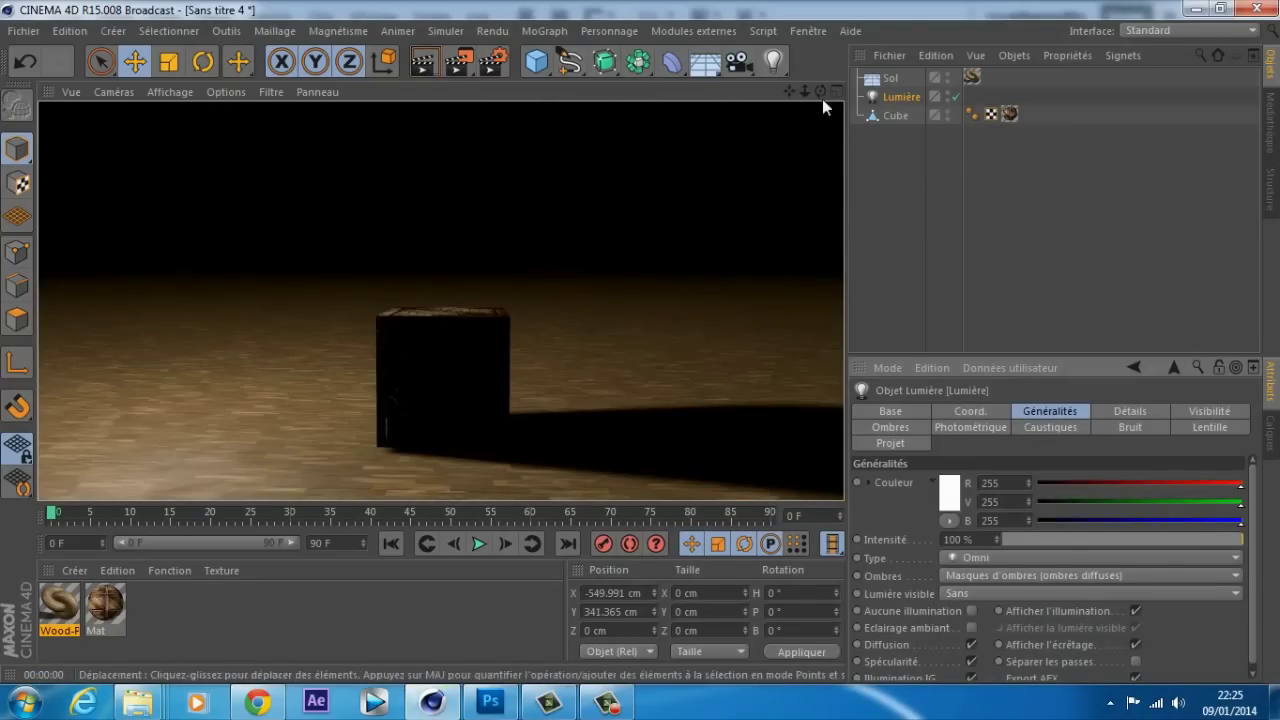
left_click_drag(822, 90, 682, 225)
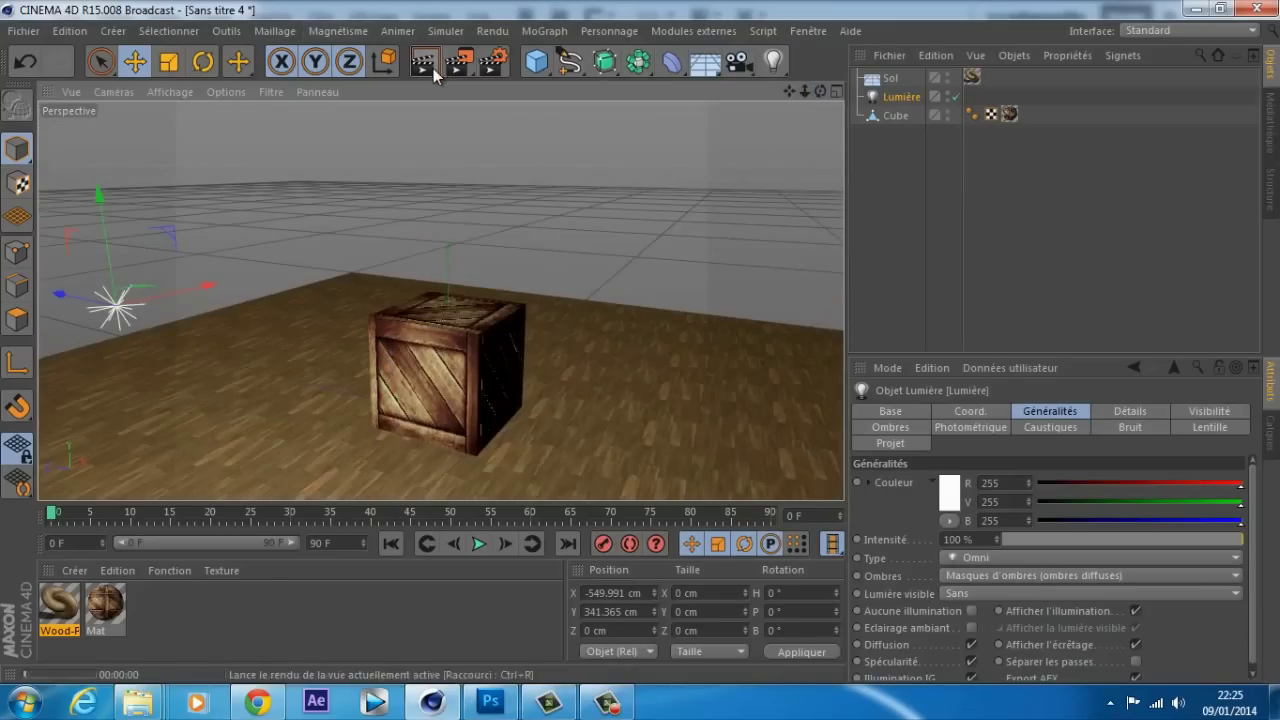
key("ctrl+r")
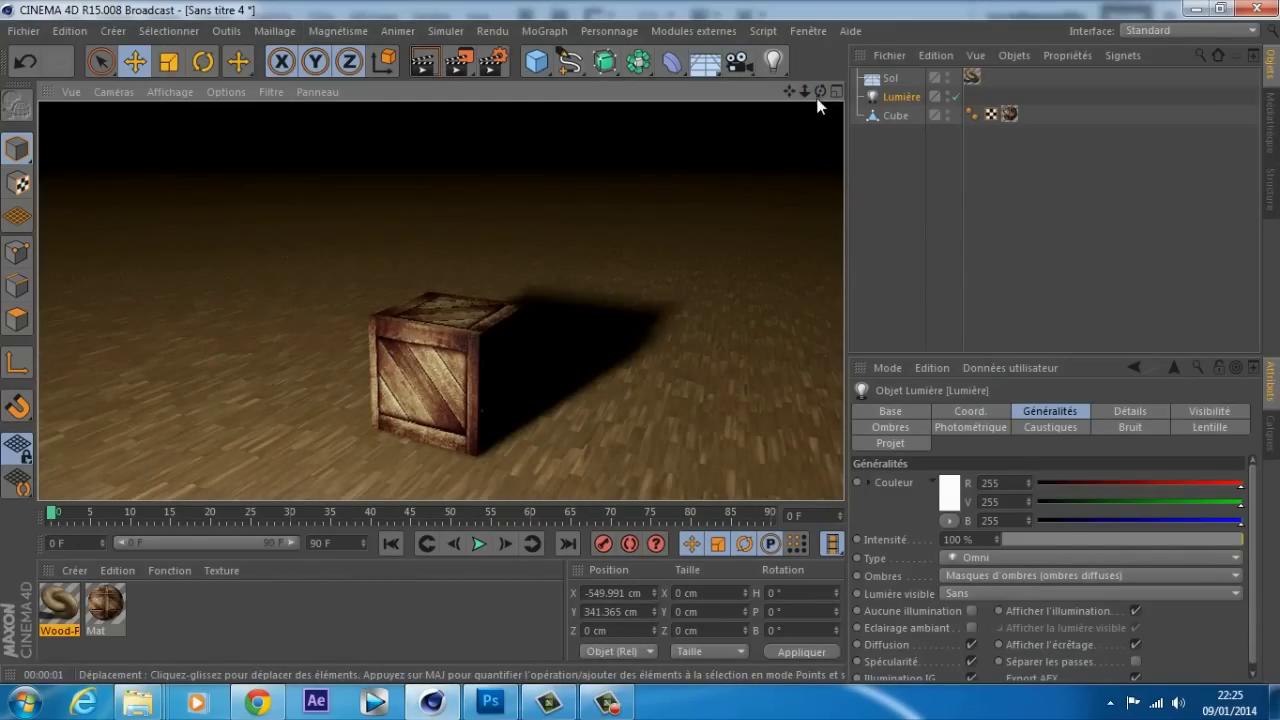
left_click_drag(820, 91, 640, 341)
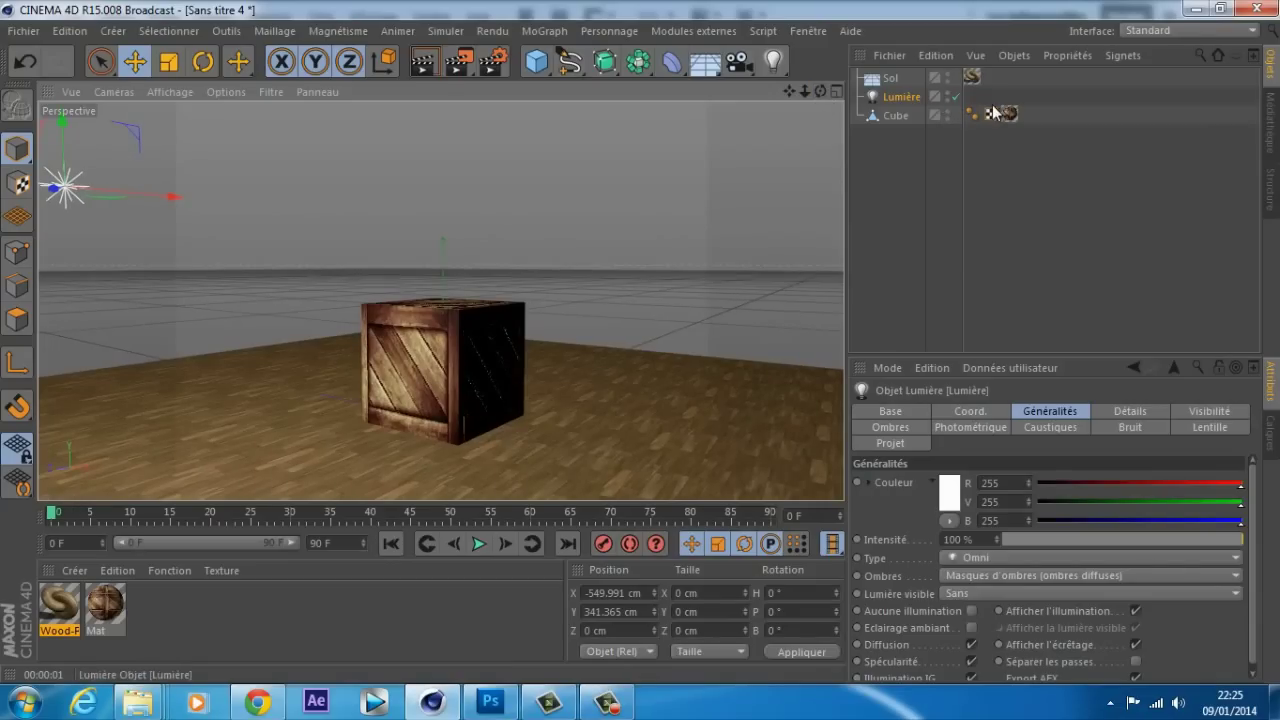
Try deleting the crate material Mat to compare the untextured render, and undo the deletion
left_click(105, 605)
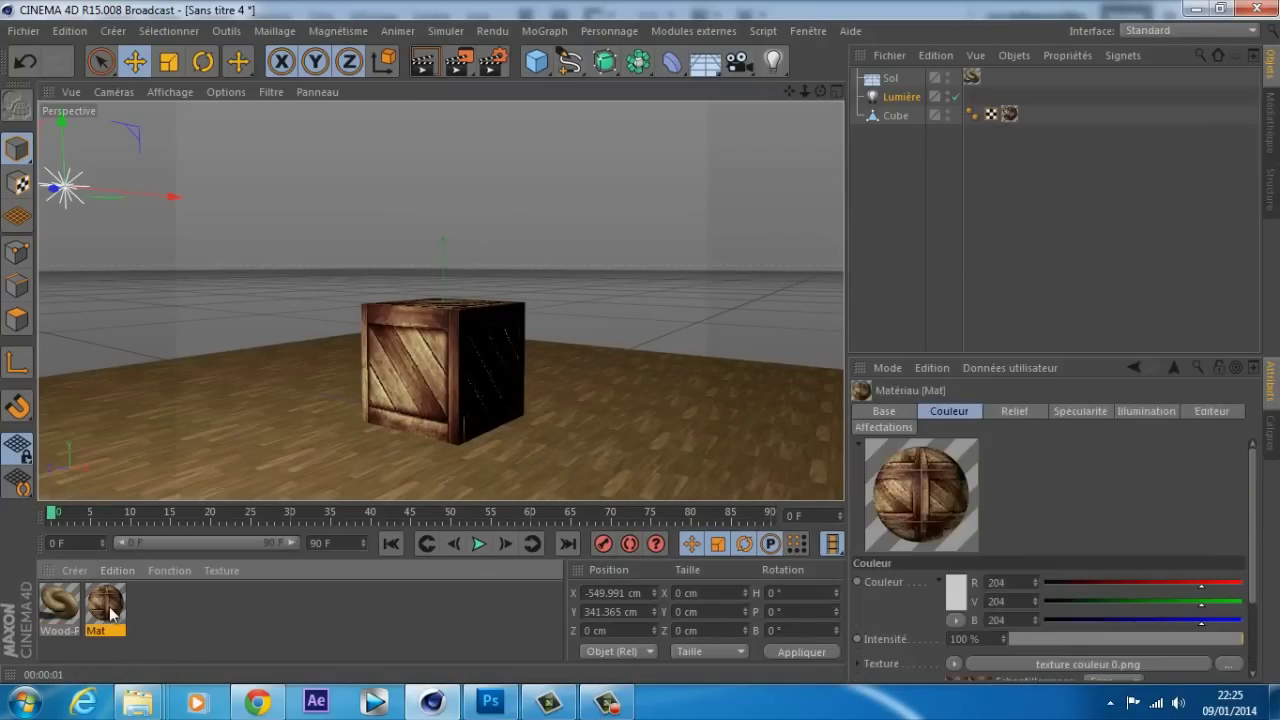
key("Delete")
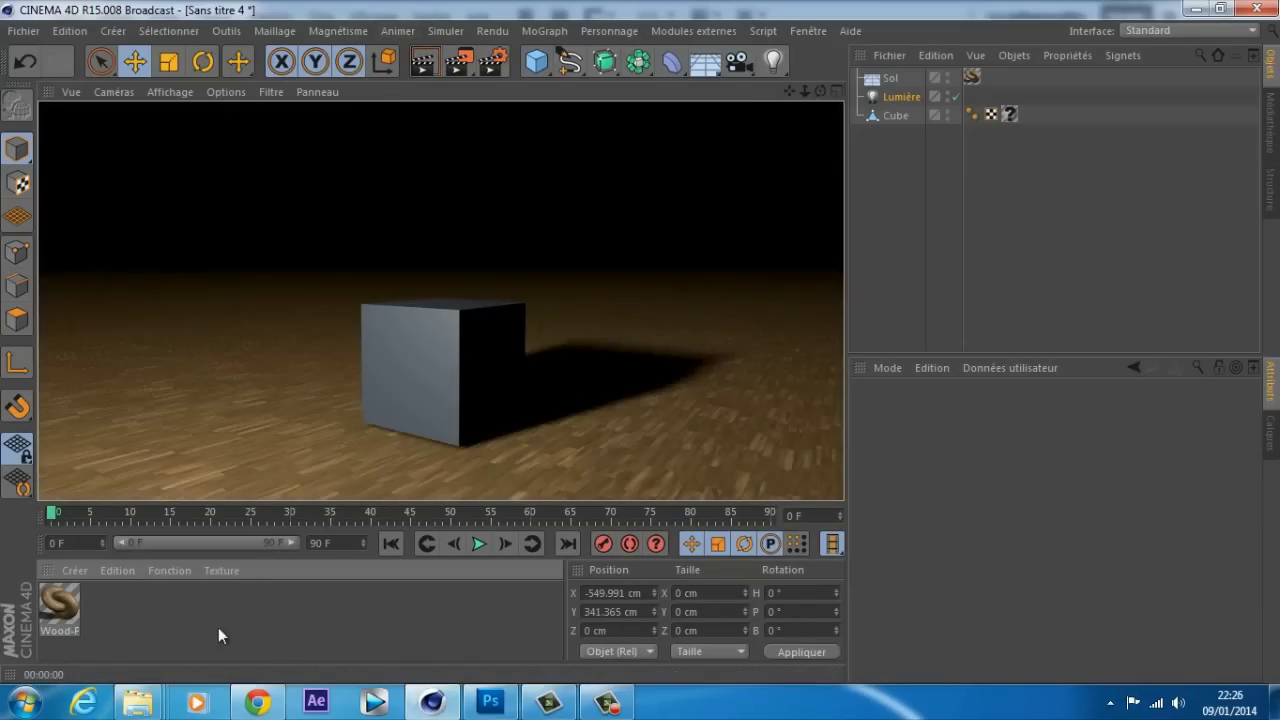
left_click(25, 62)
left_click(291, 617)
left_click(418, 74)
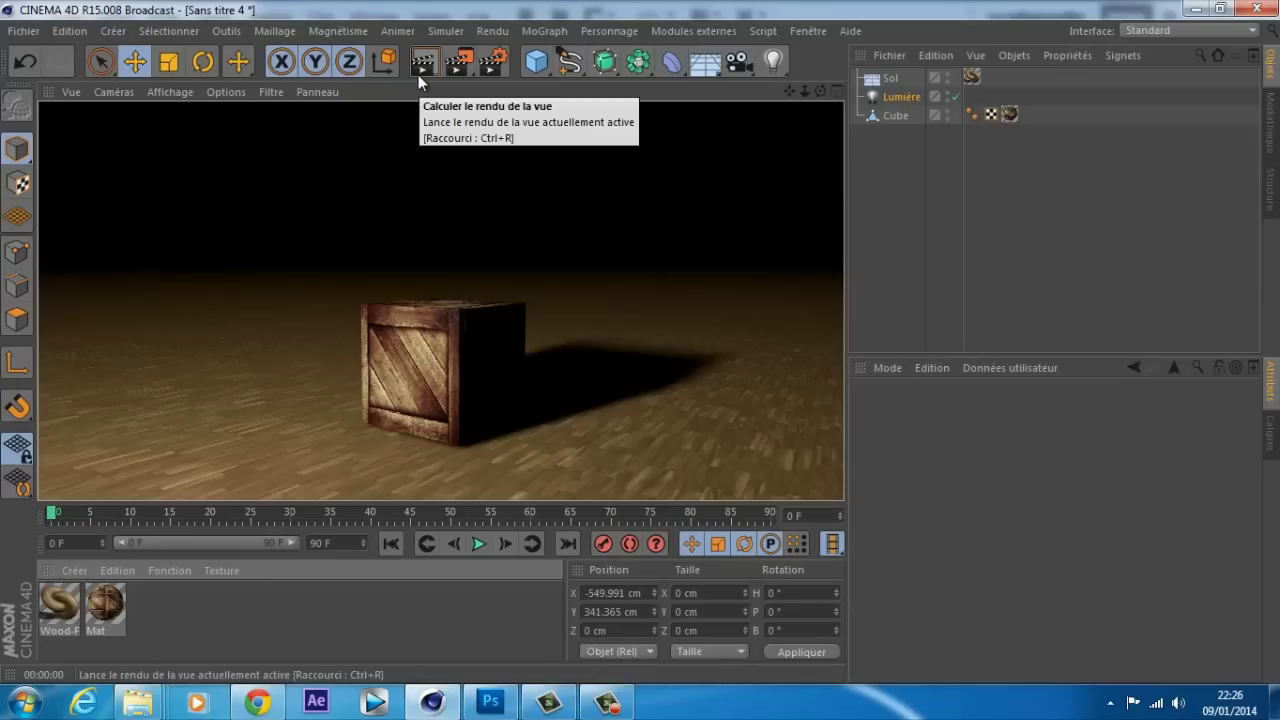
Duplicate the crate three times and move one copy along the Z axis, leaving a gap beside the original
left_click(884, 116)
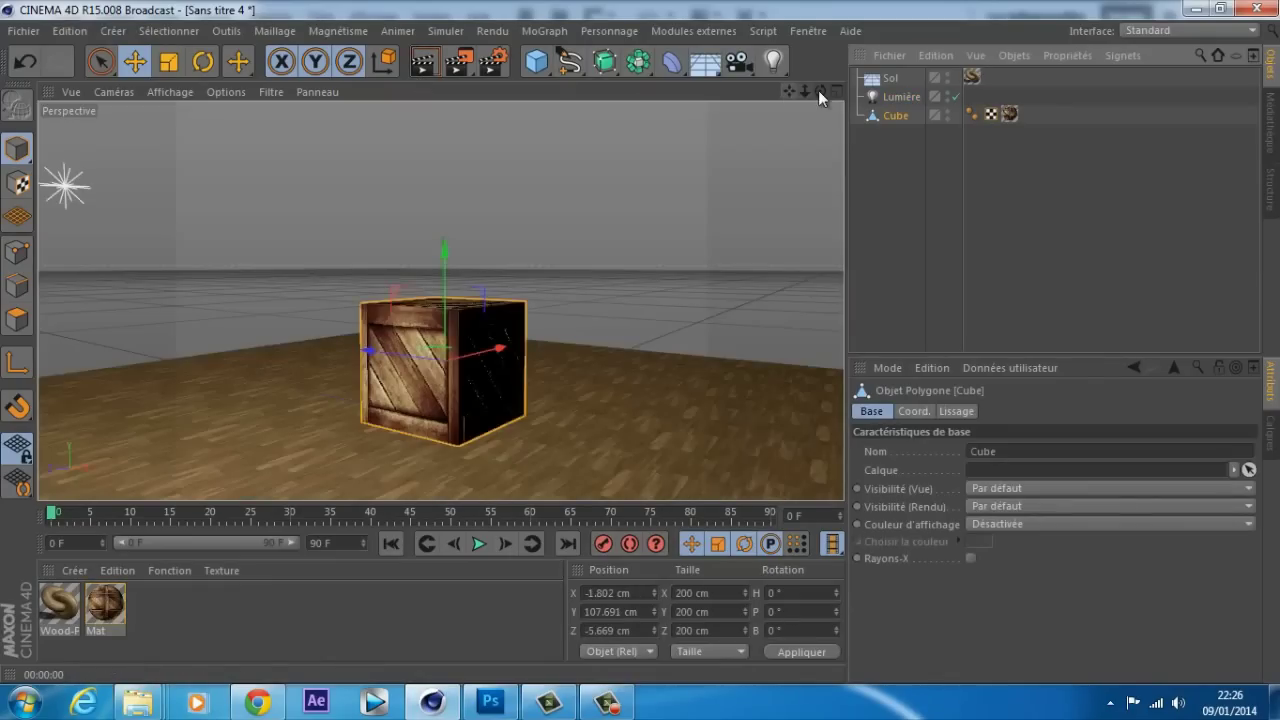
key("ctrl+c")
key("ctrl+v")
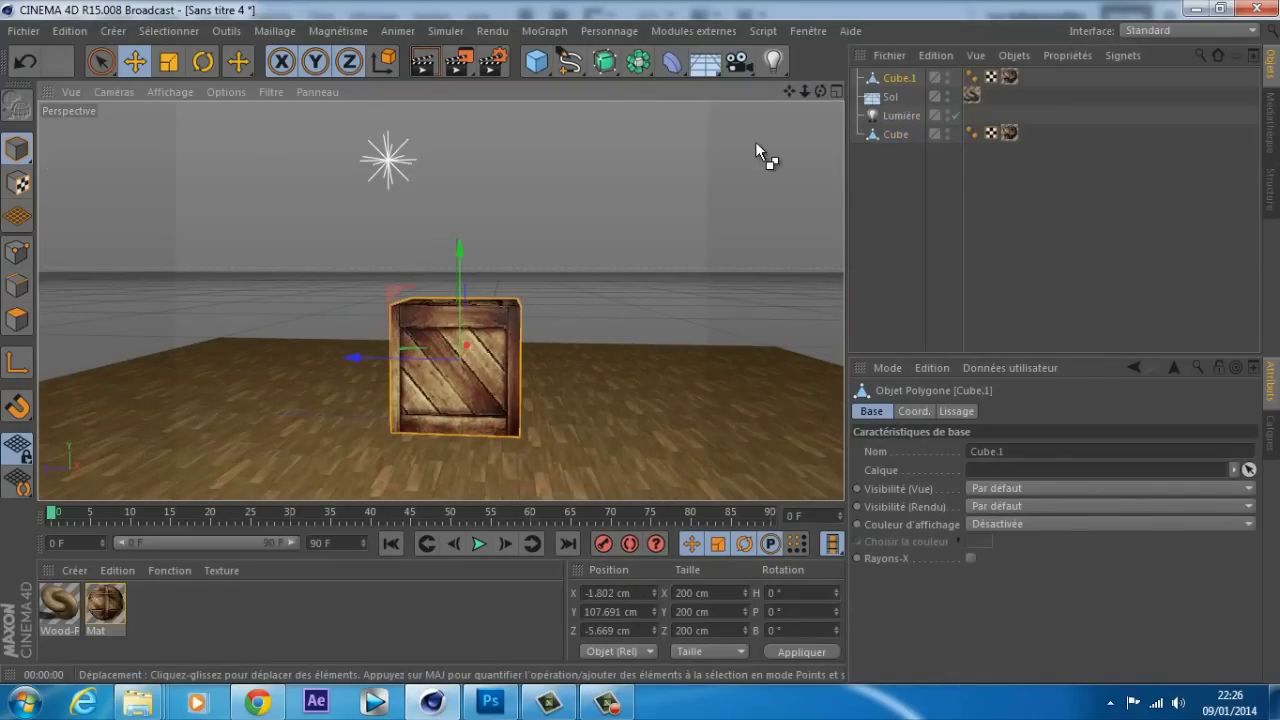
key("ctrl+v")
key("ctrl+v")
left_click_drag(384, 358, 590, 360)
Stack Cube.2 across the gap on top of the two lower crates, at about Y 315, Z -183 cm
left_click(905, 98)
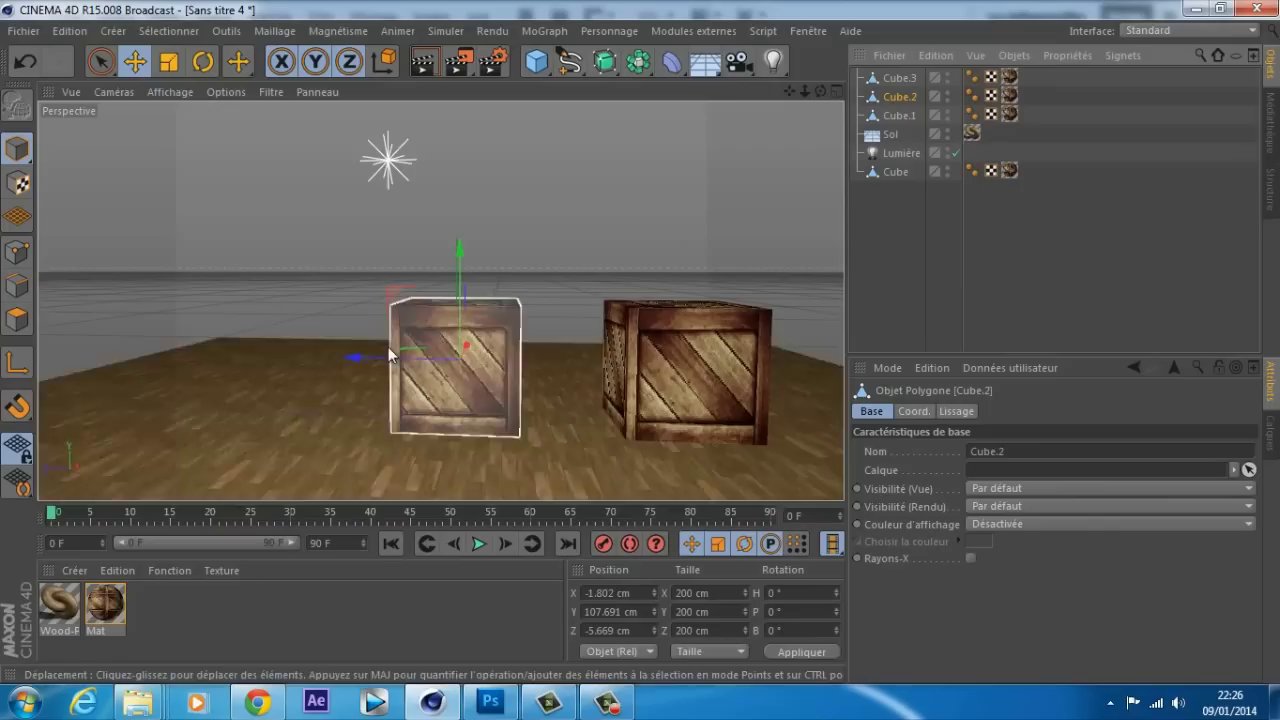
left_click_drag(357, 358, 470, 360)
left_click_drag(578, 255, 580, 122)
left_click_drag(497, 232, 482, 233)
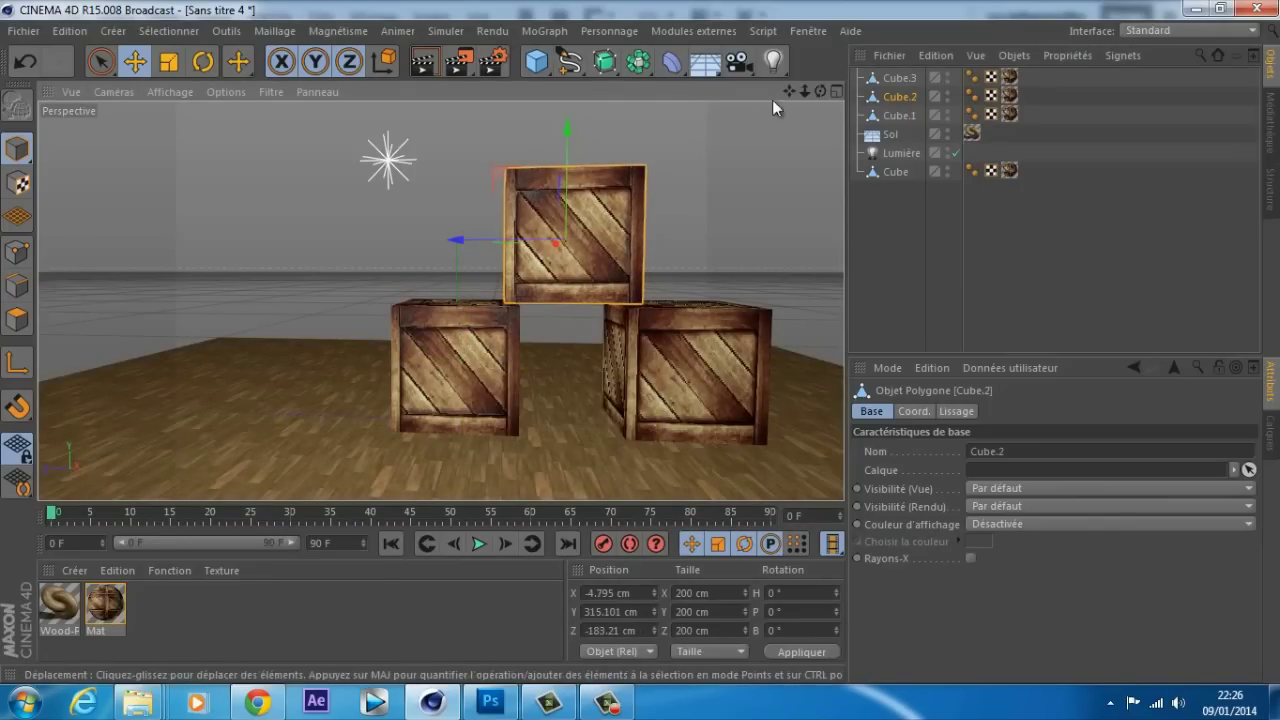
Move Cube.3 to the other side of the original crate and tilt it about 38° in pitch, at about Y 157, Z 236 cm
left_click(895, 78)
left_click_drag(345, 355, 256, 352)
key("r")
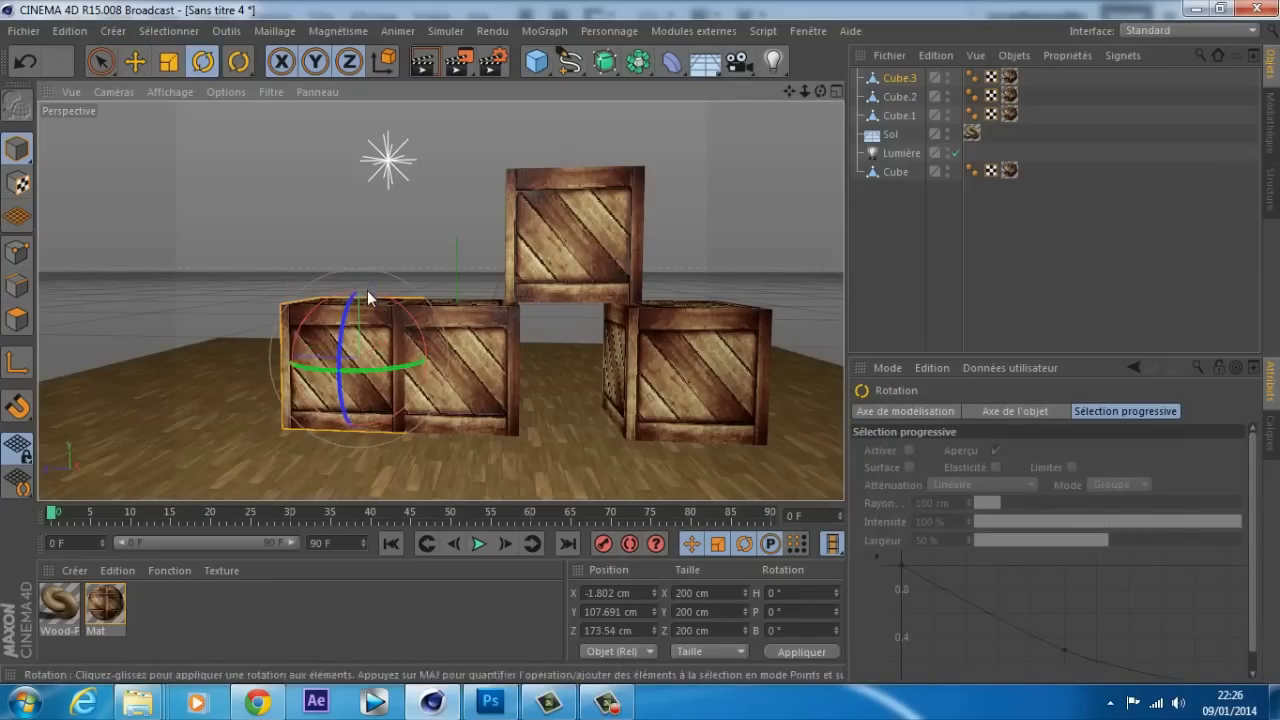
left_click_drag(385, 298, 251, 194)
left_click(135, 66)
left_click_drag(305, 303, 243, 263)
Render the arrangement of stacked and tilted crates from two viewing angles
left_click_drag(821, 90, 640, 342)
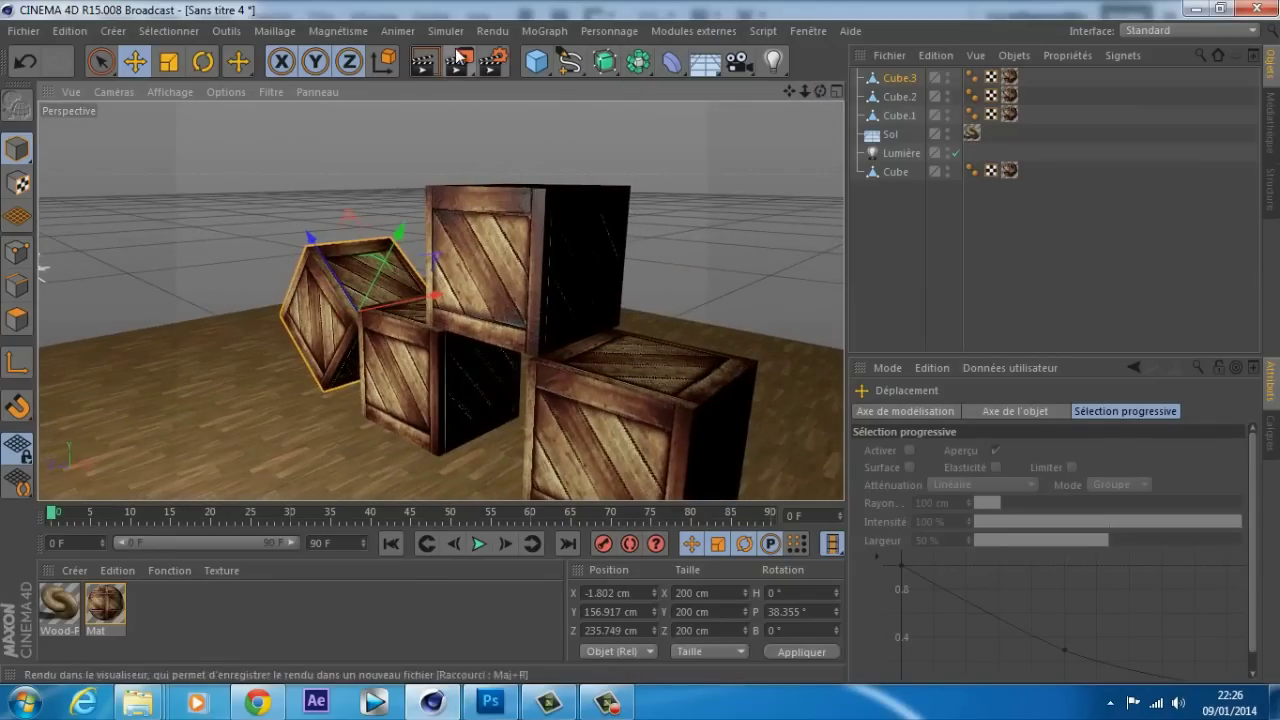
key("ctrl+r")
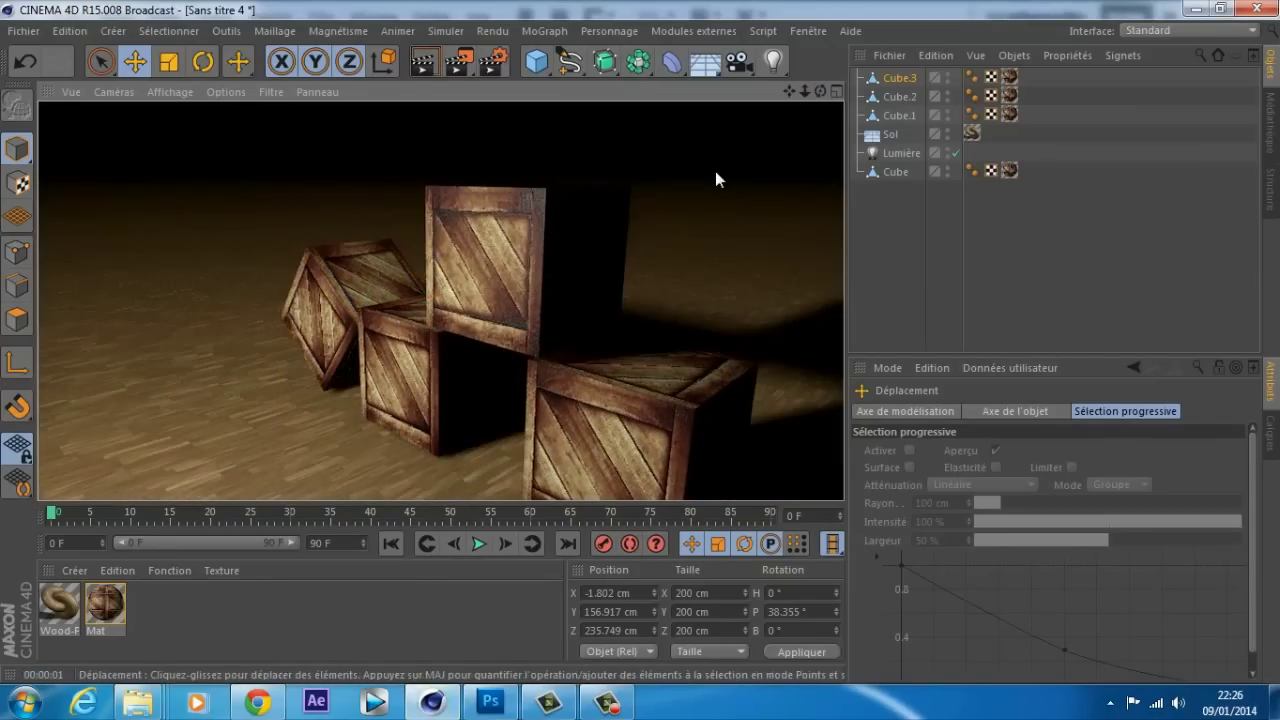
scroll(715, 172, "down", 3)
left_click_drag(821, 91, 640, 342)
left_click(434, 67)
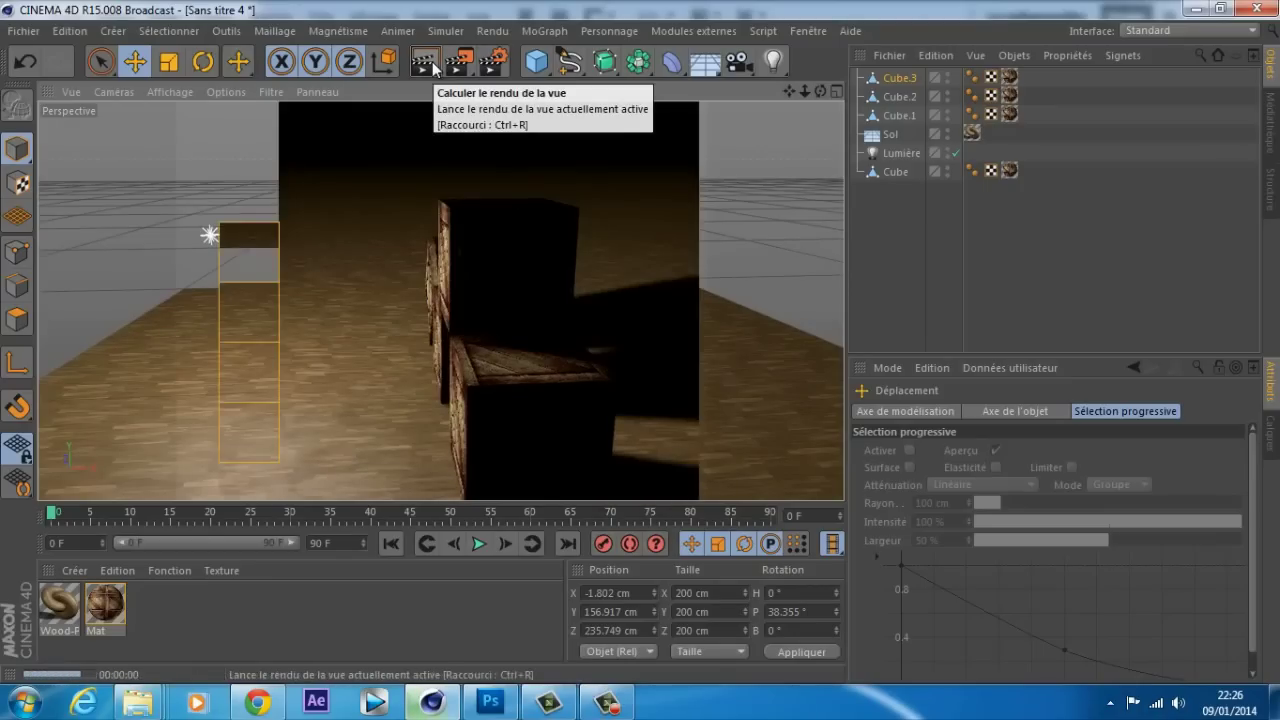
Lower the top crate, Cube.2, slightly so that it rests on the two crates beneath it
scroll(470, 190, "down", 2)
scroll(603, 191, "up", 3)
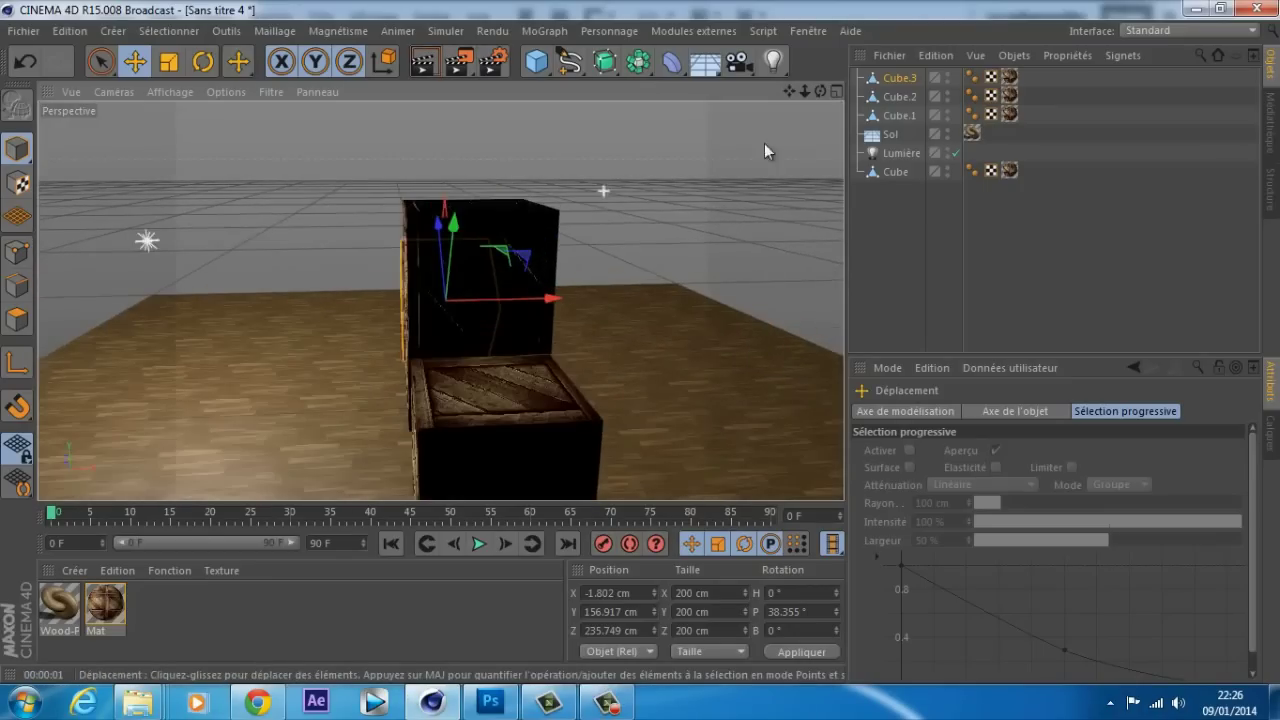
left_click_drag(821, 93, 642, 342)
scroll(695, 168, "down", 2)
left_click_drag(790, 93, 677, 278)
left_click(885, 228)
left_click_drag(789, 91, 640, 341)
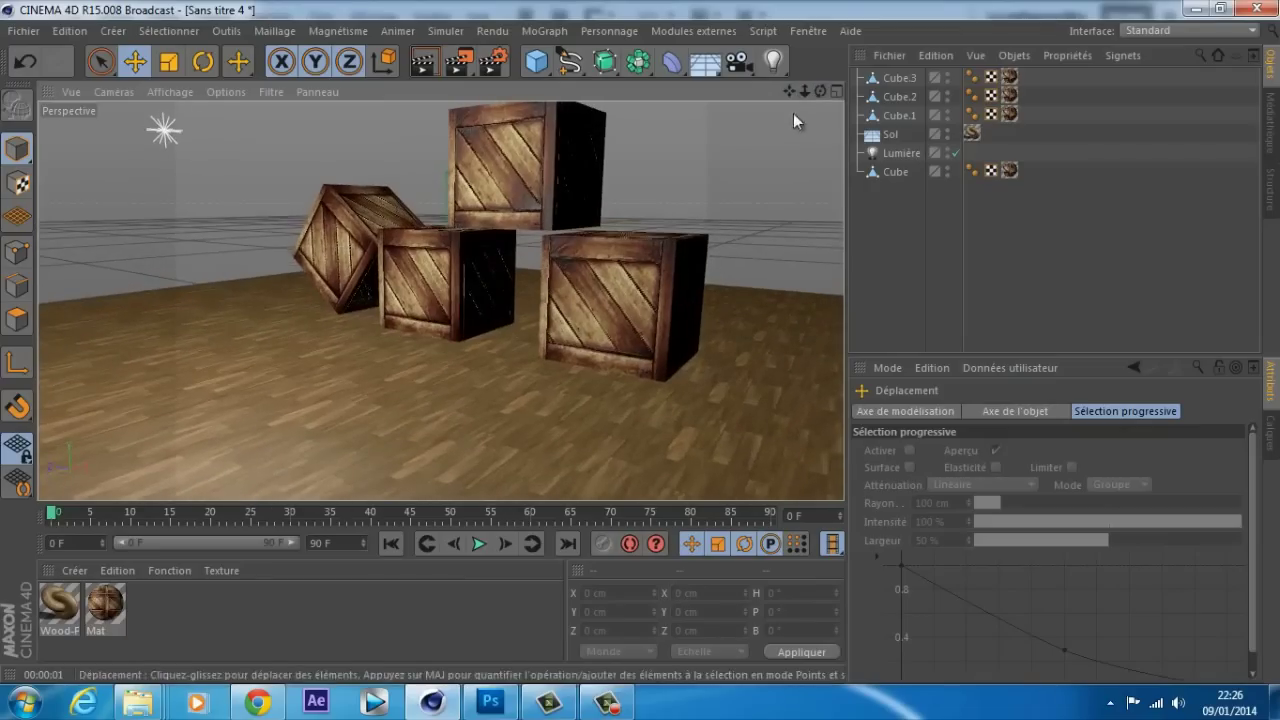
left_click(900, 97)
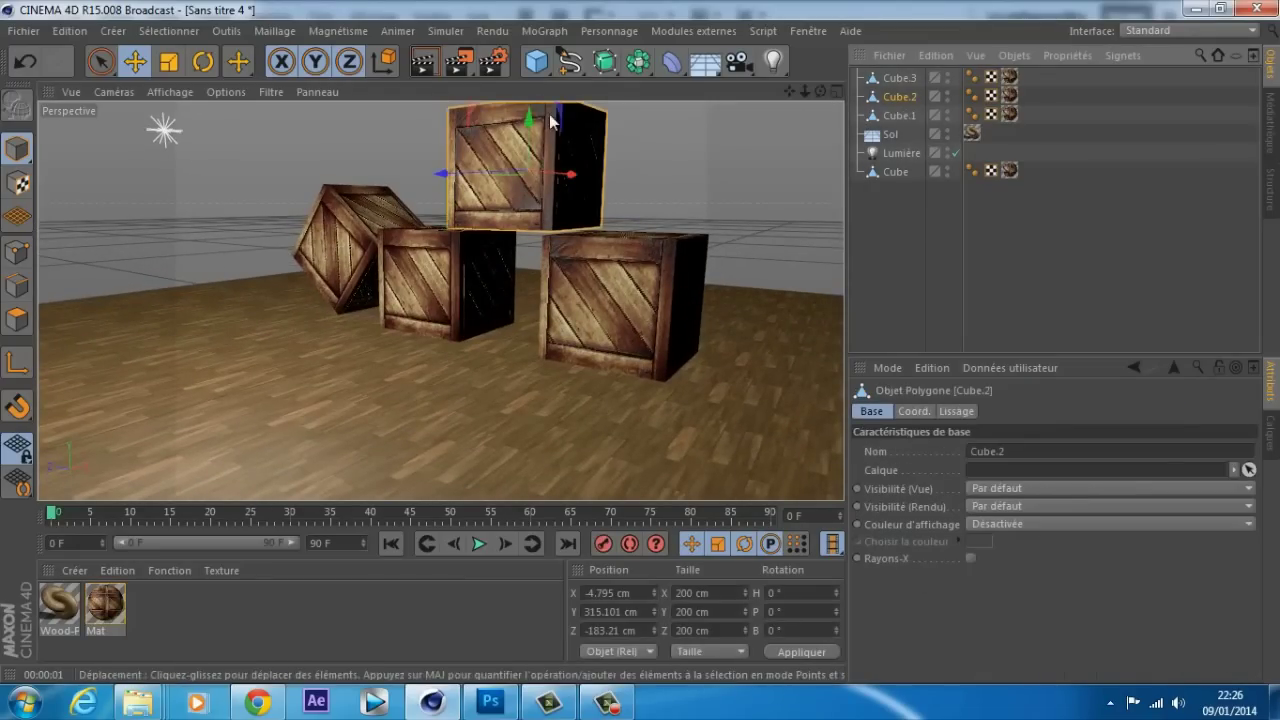
left_click(864, 294)
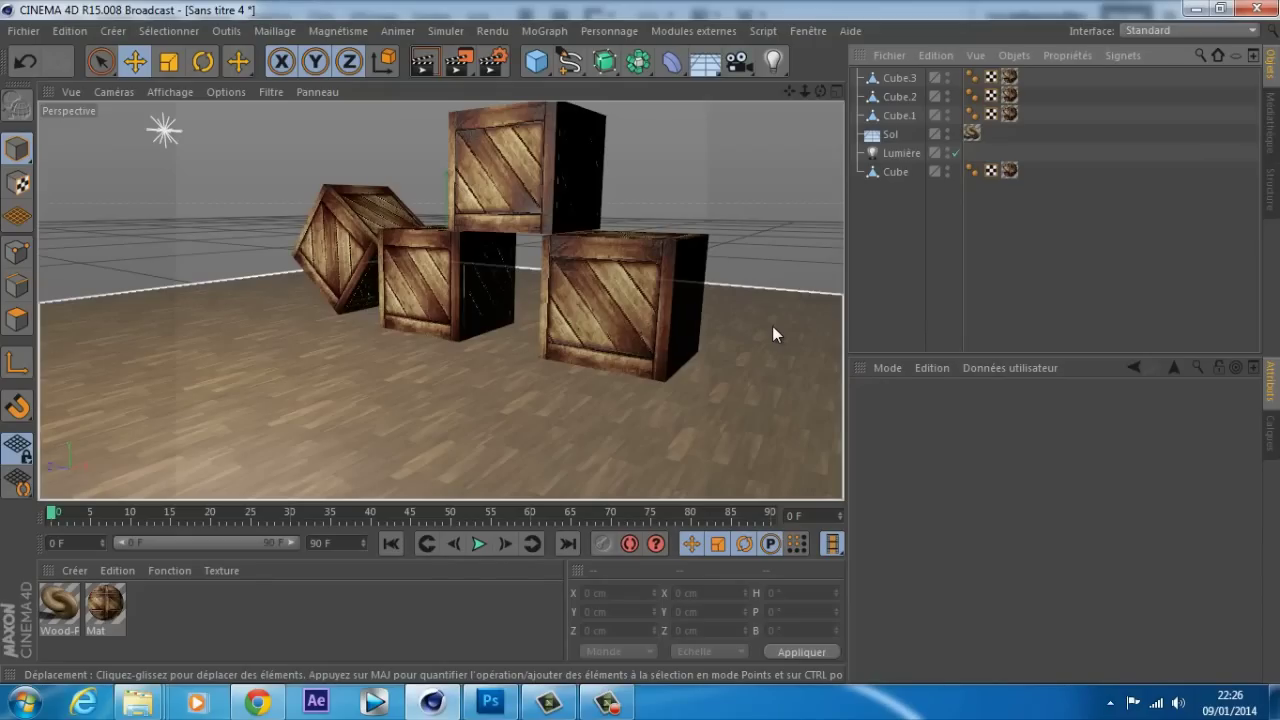
scroll(610, 230, "up", 2)
left_click_drag(820, 92, 786, 124)
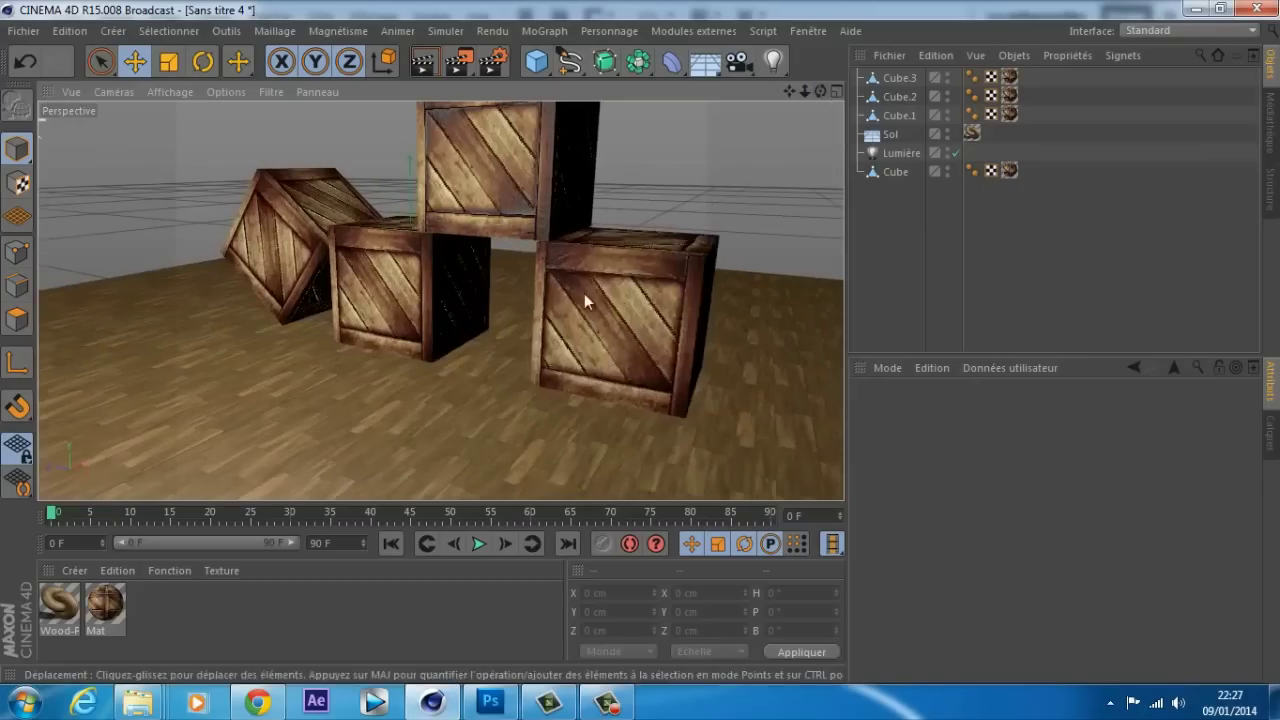
Switch to Windows Explorer and open the Huge Texture Collection folder within 3K Pack Aura's 3k GFX Pack Aura folder
left_click(137, 702)
left_click(126, 606)
left_click_drag(500, 18, 442, 44)
left_click(508, 69)
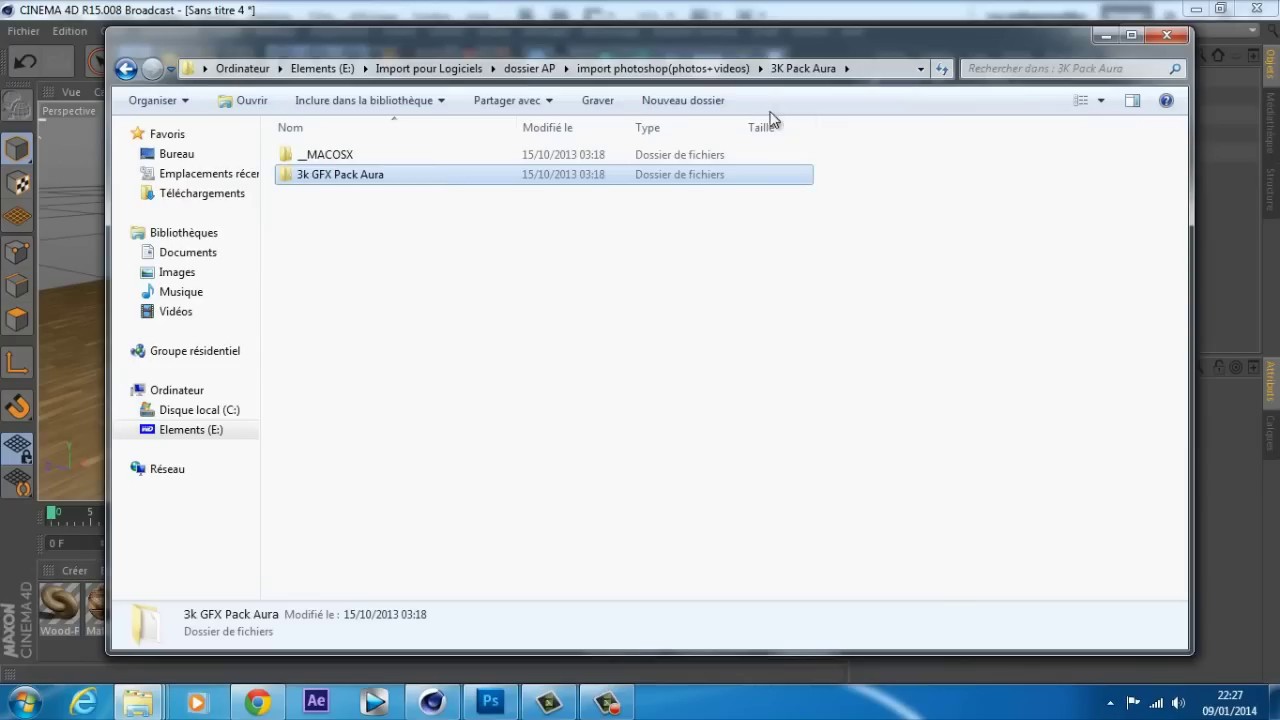
double_click(370, 176)
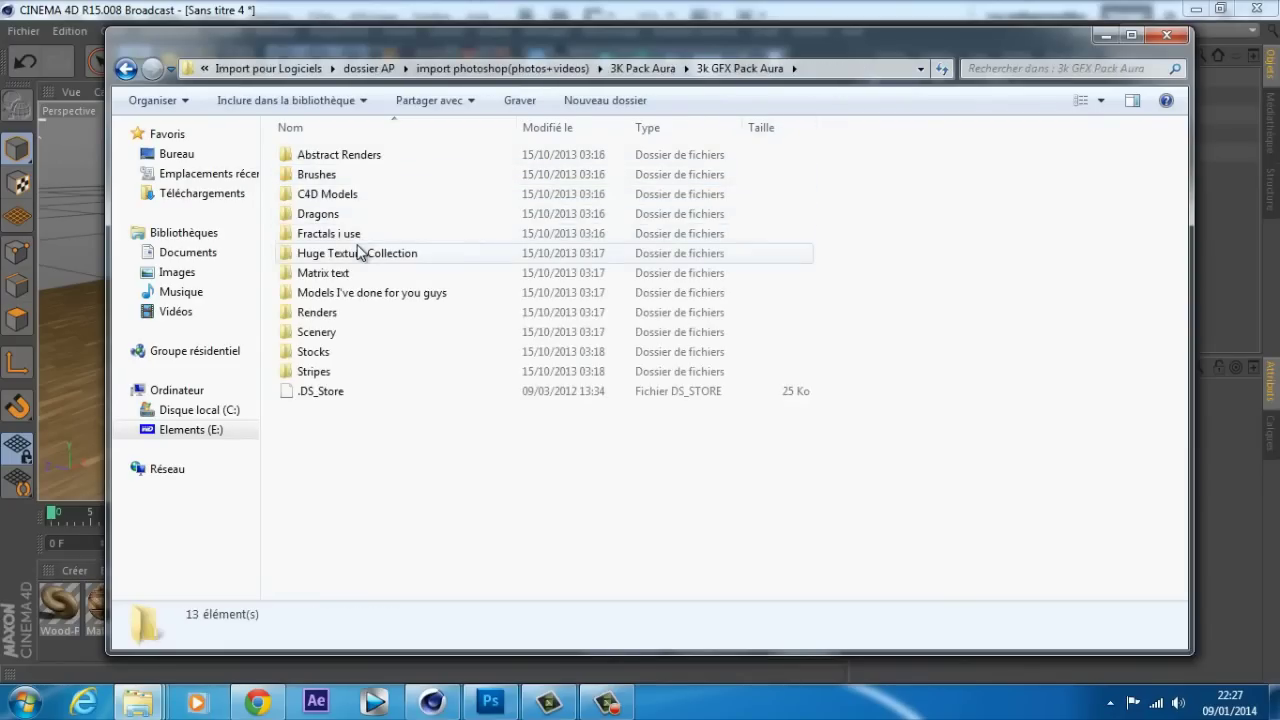
double_click(365, 251)
View the Black Background Wood 4 texture and its darker version, and close the image viewer and folder
scroll(609, 277, "down", 10)
scroll(600, 278, "up", 5)
double_click(521, 410)
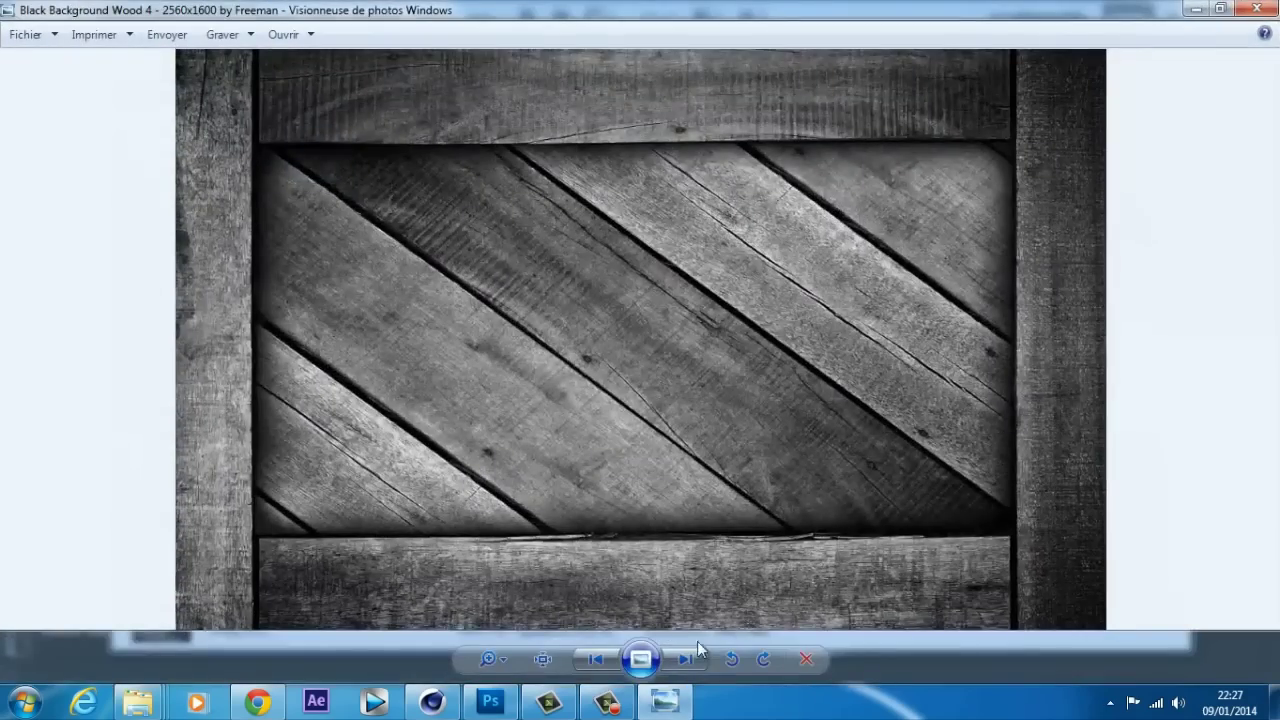
left_click(686, 659)
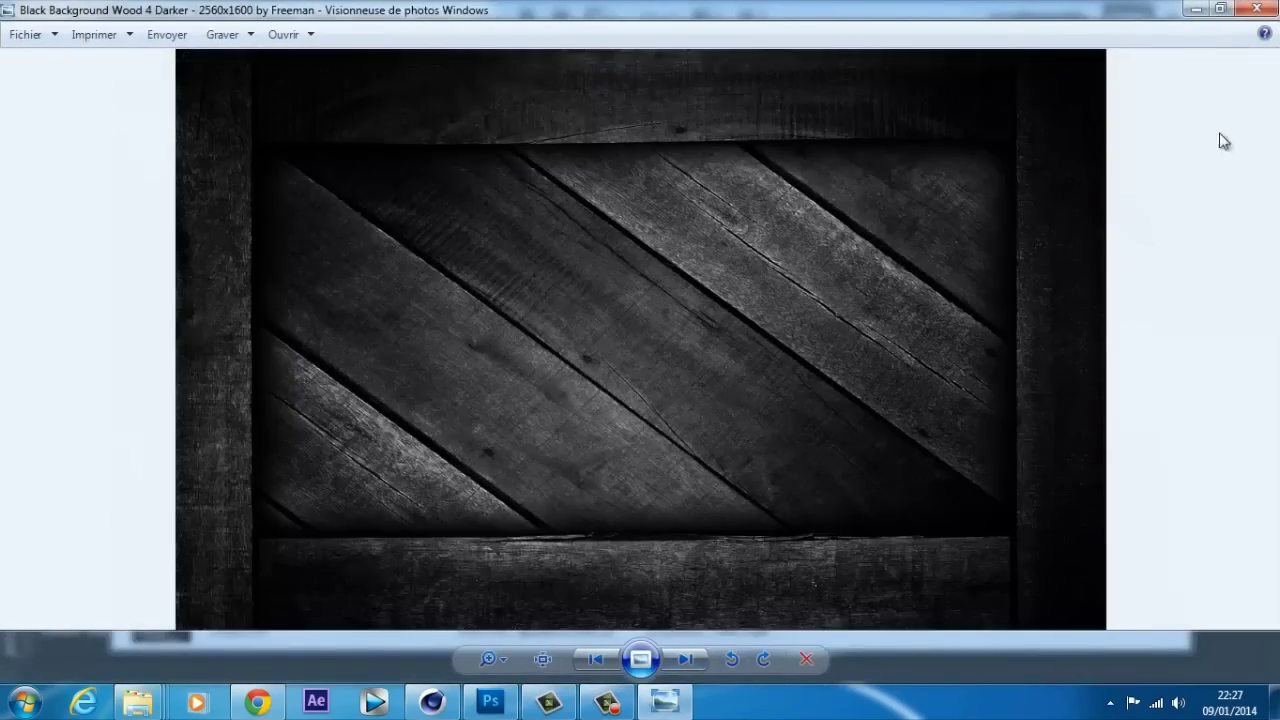
left_click(1268, 10)
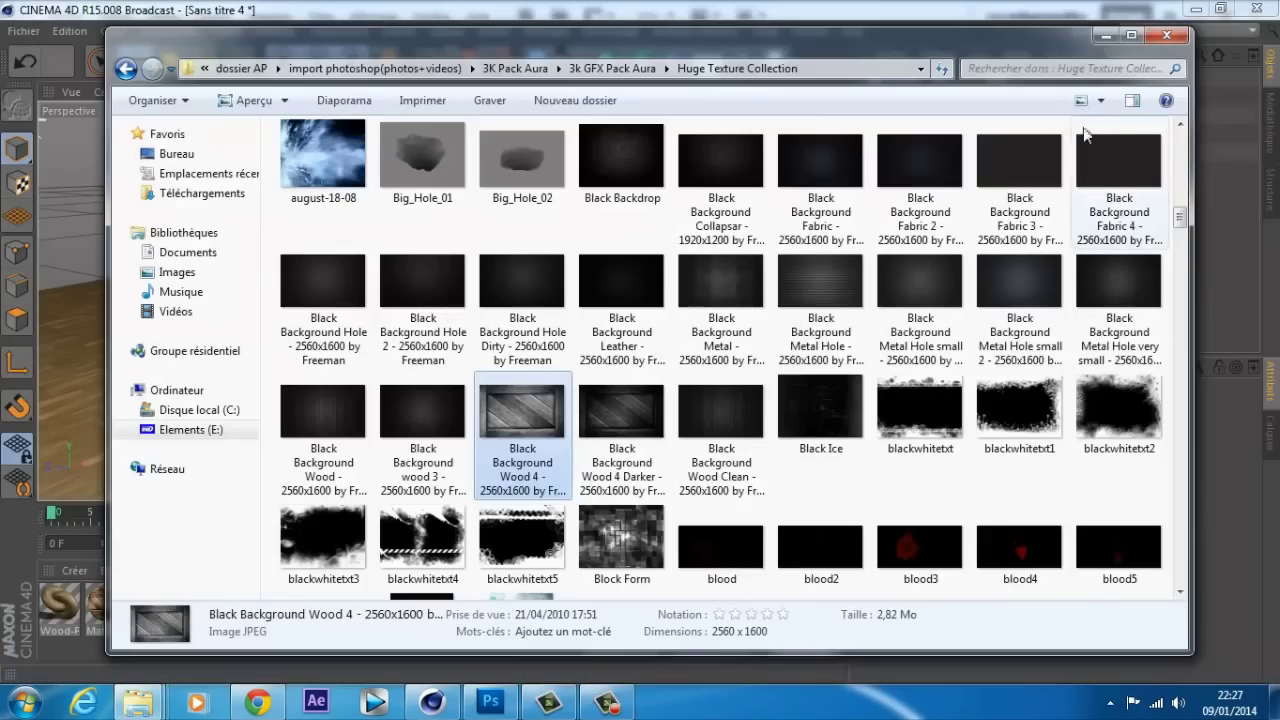
left_click(1164, 37)
left_click_drag(787, 90, 640, 342)
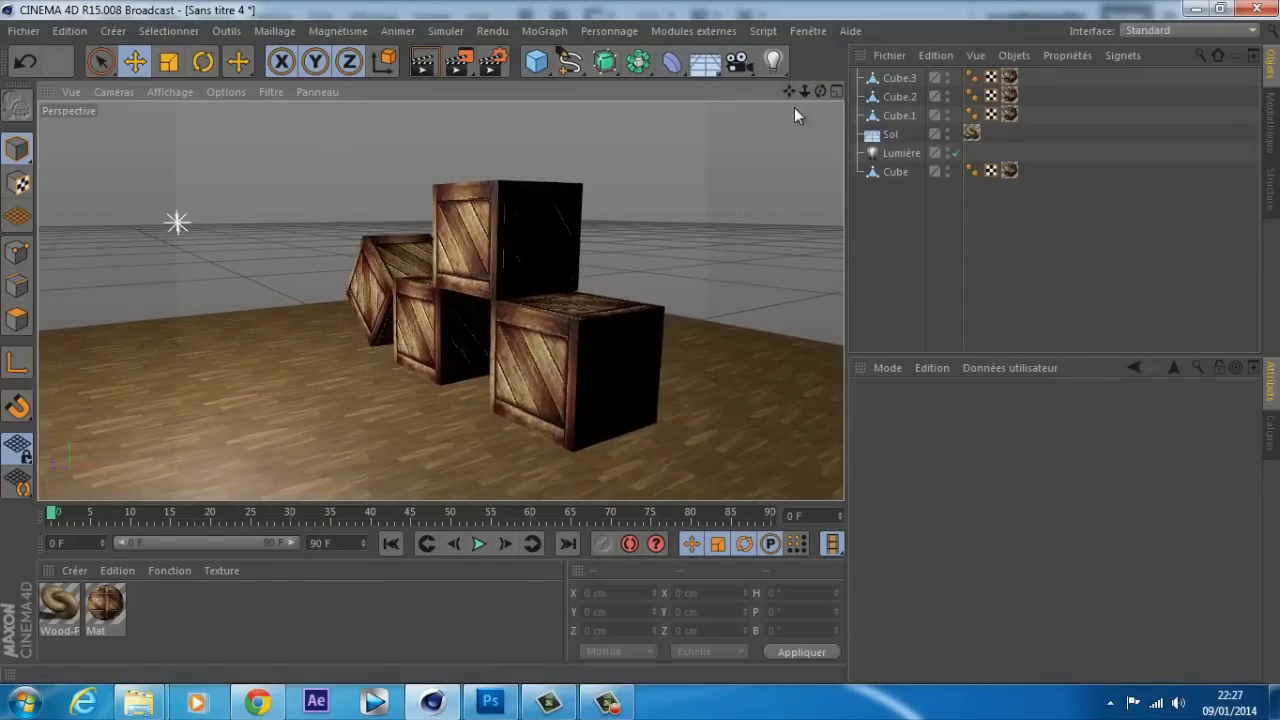
left_click_drag(820, 91, 640, 342)
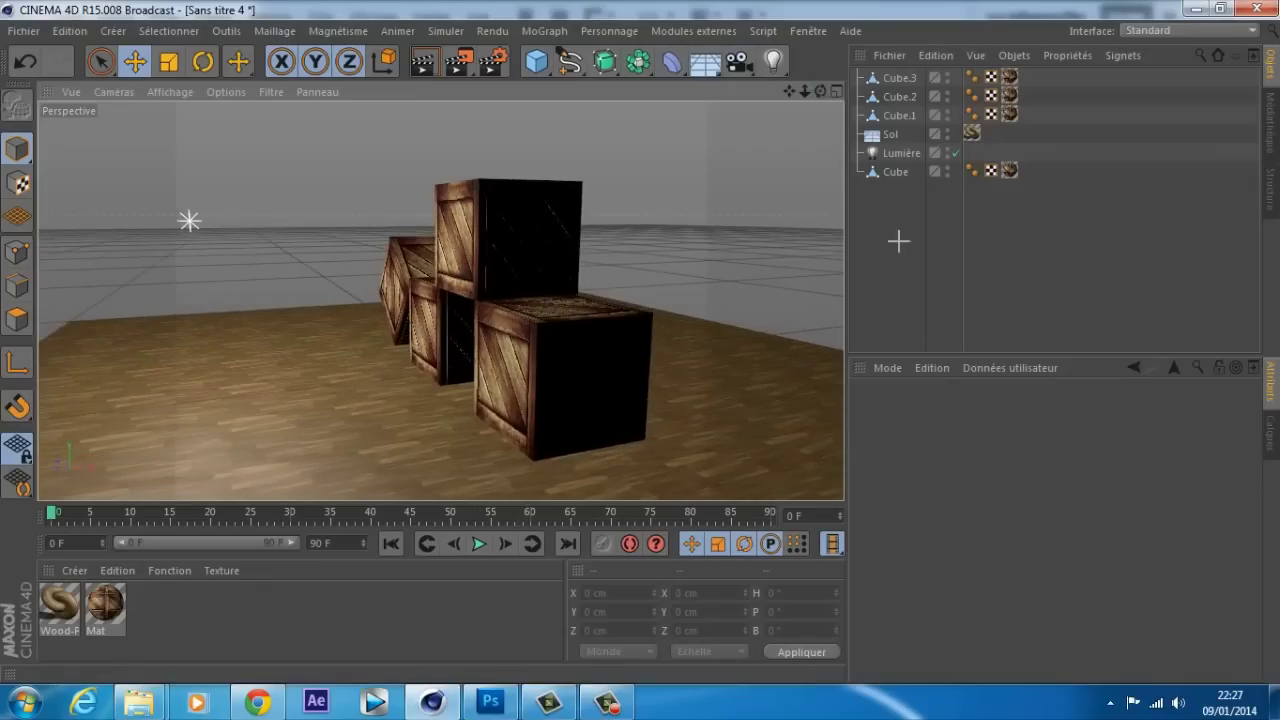